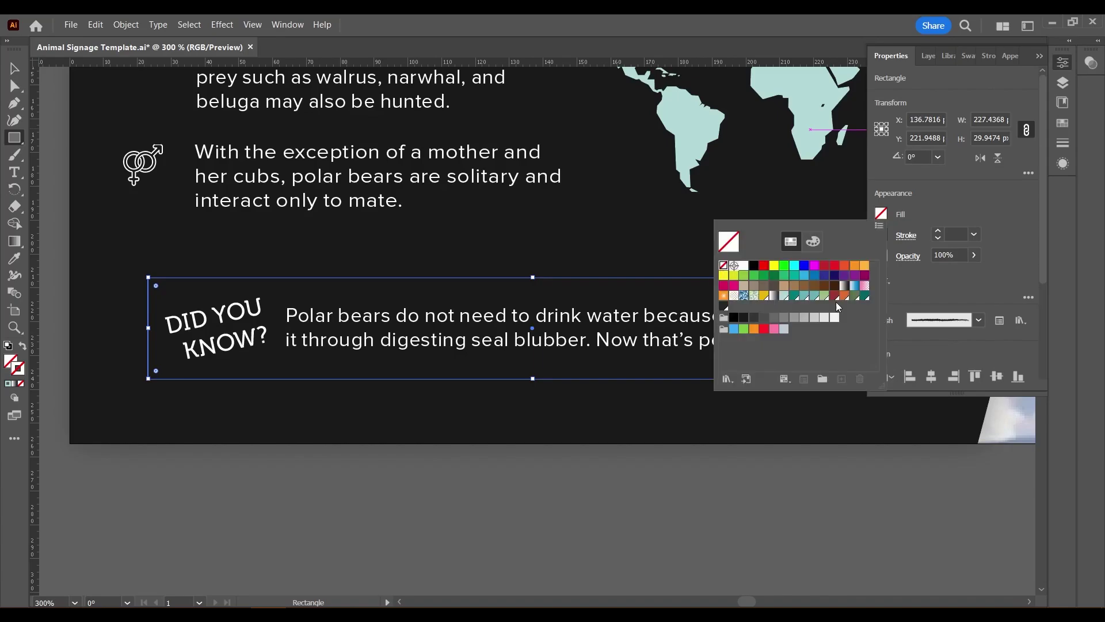
- Give the "Did You Know?" rectangle a teal fill and a pale mint stroke
click(794, 297)
click(881, 235)
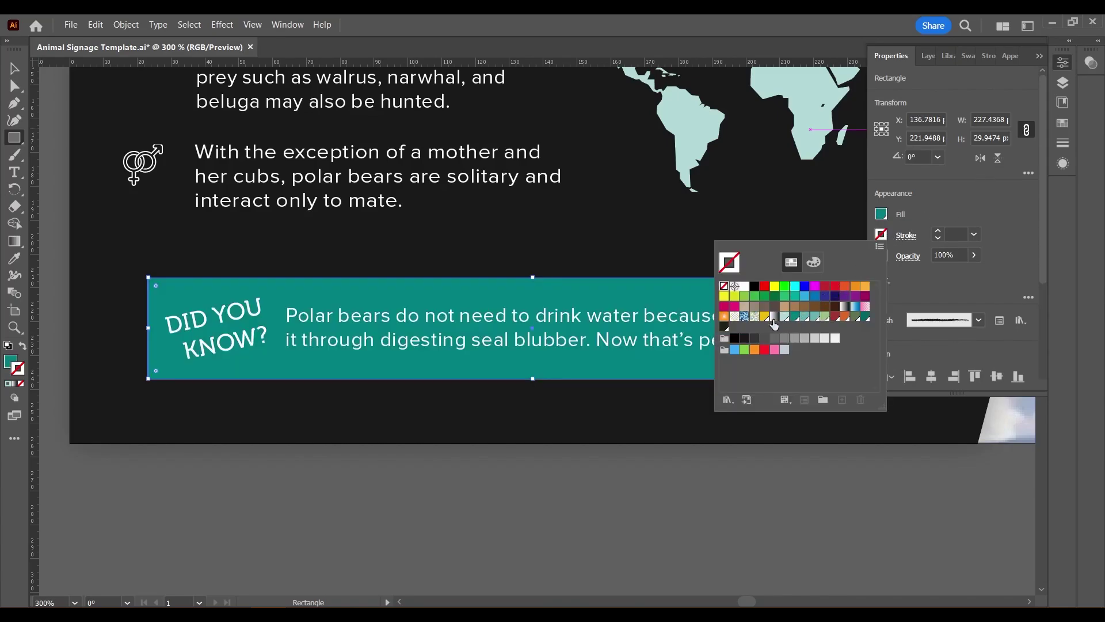
click(783, 317)
click(942, 320)
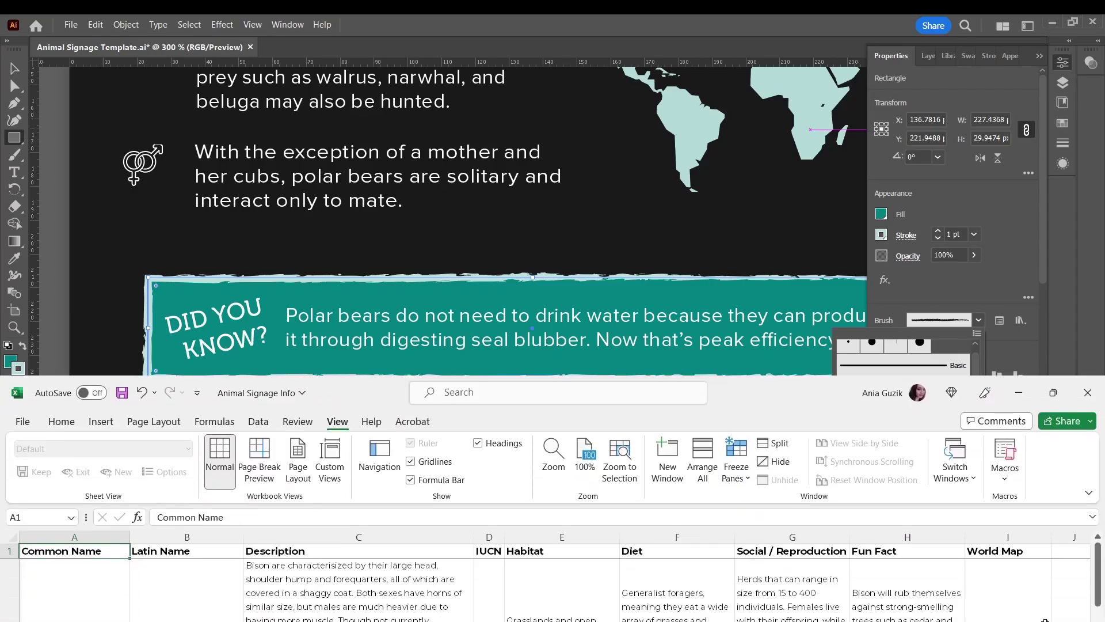
- Look through the animal rows in the Animal Signage Info spreadsheet in Excel
scroll(1051, 234, down, 6)
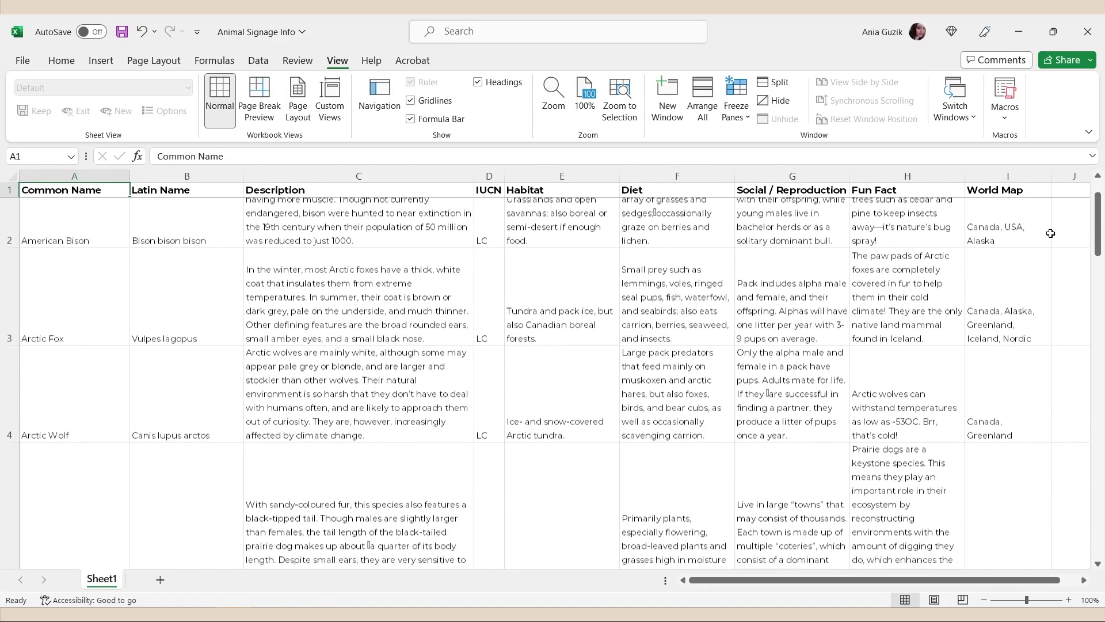
scroll(1050, 233, down, 10)
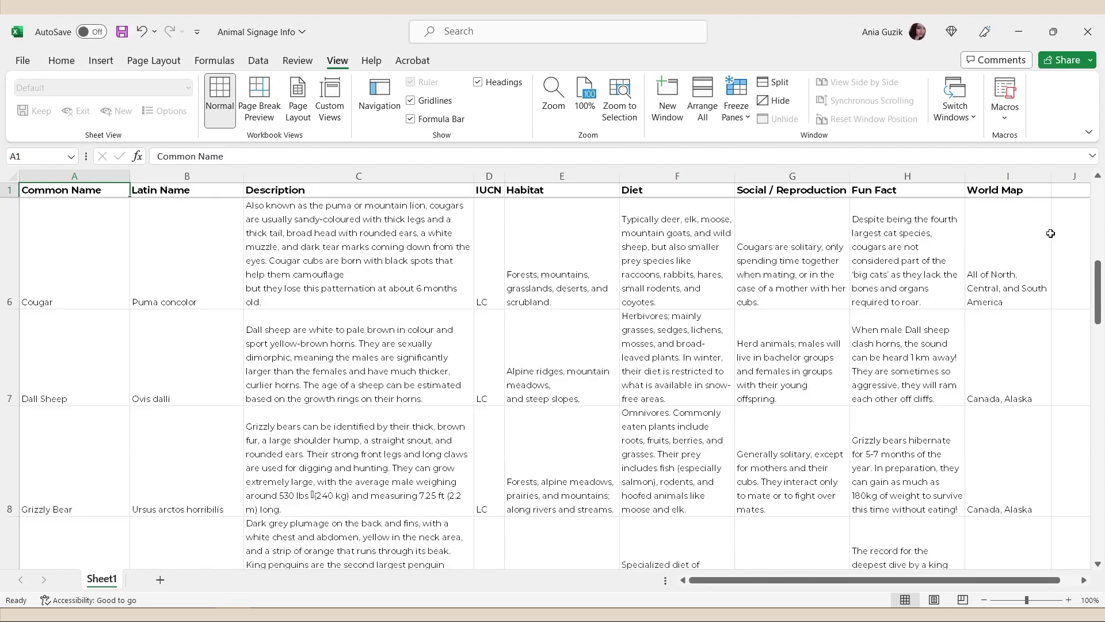
scroll(1051, 233, down, 10)
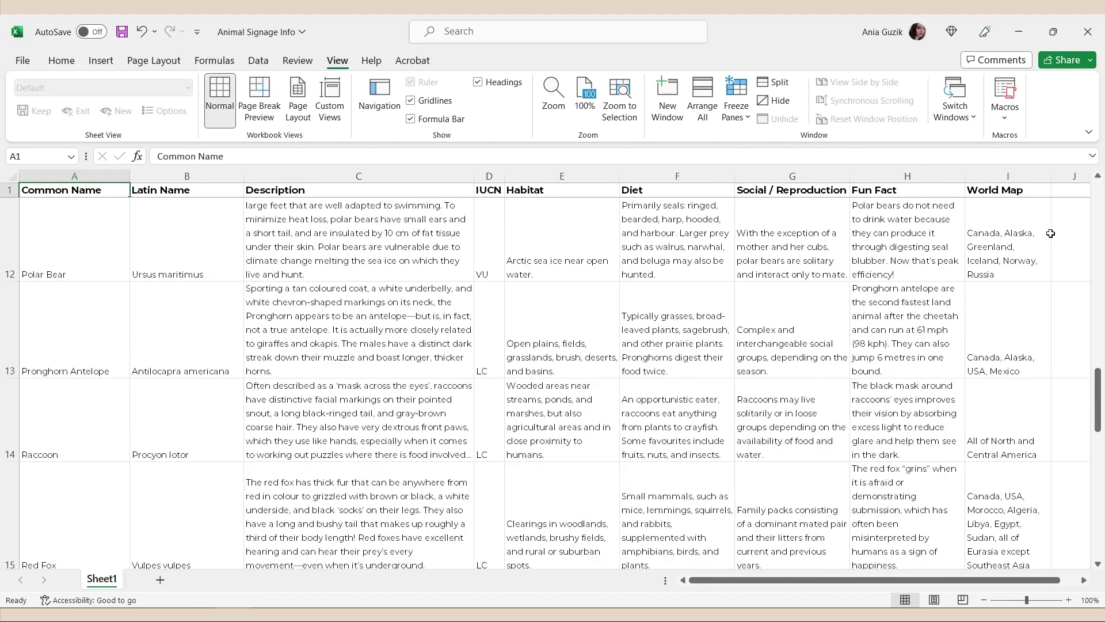
scroll(1050, 233, down, 8)
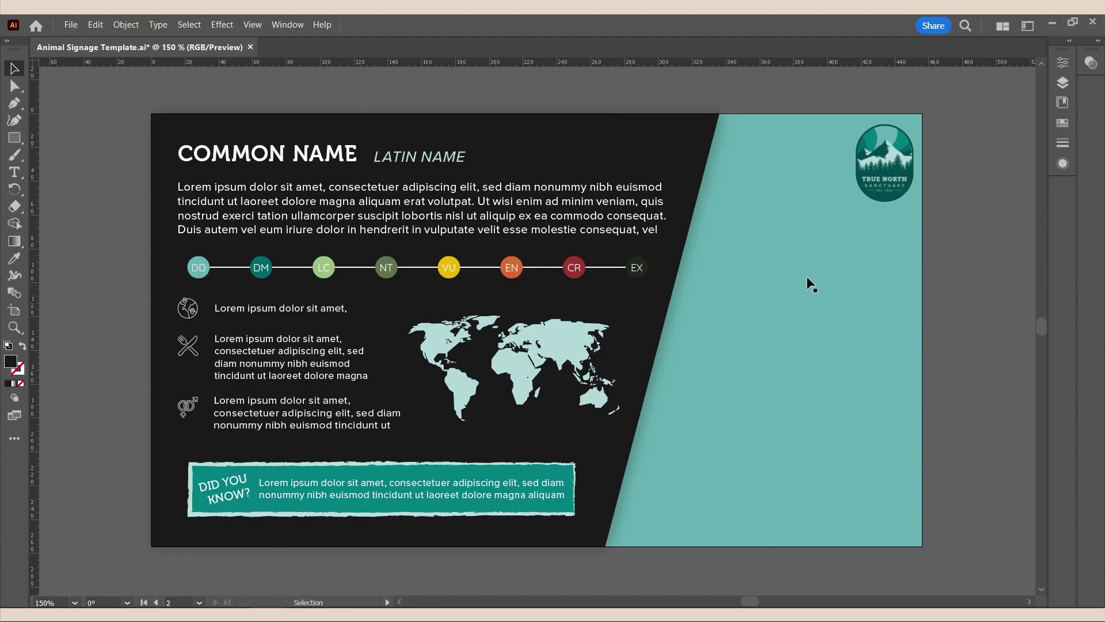
- Replace the COMMON NAME heading with POLAR BEAR
key(t)
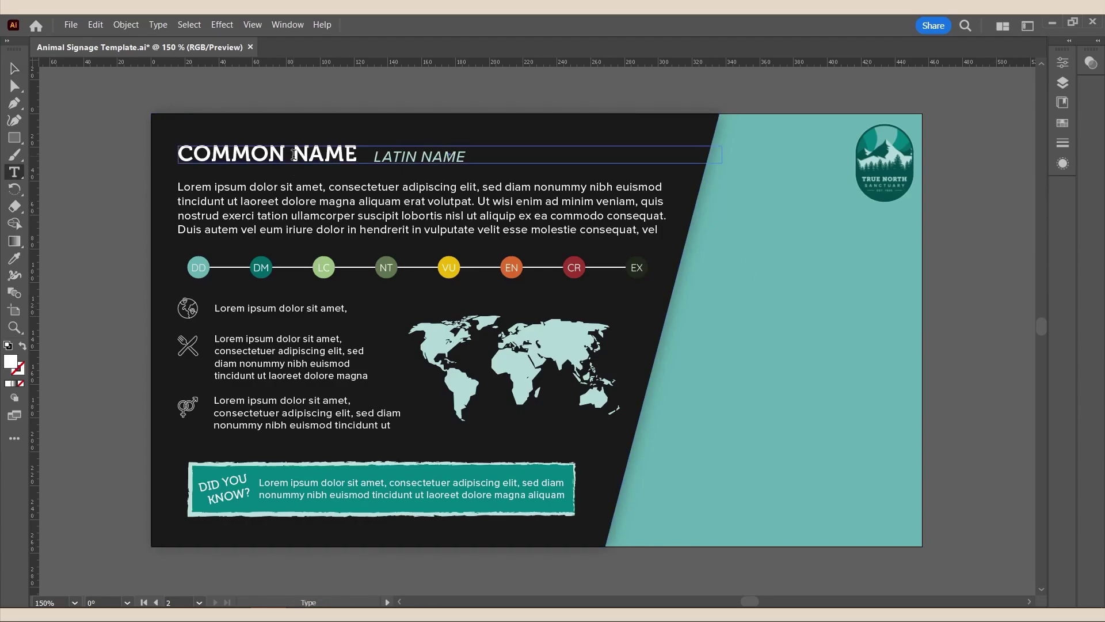
triple_click(299, 163)
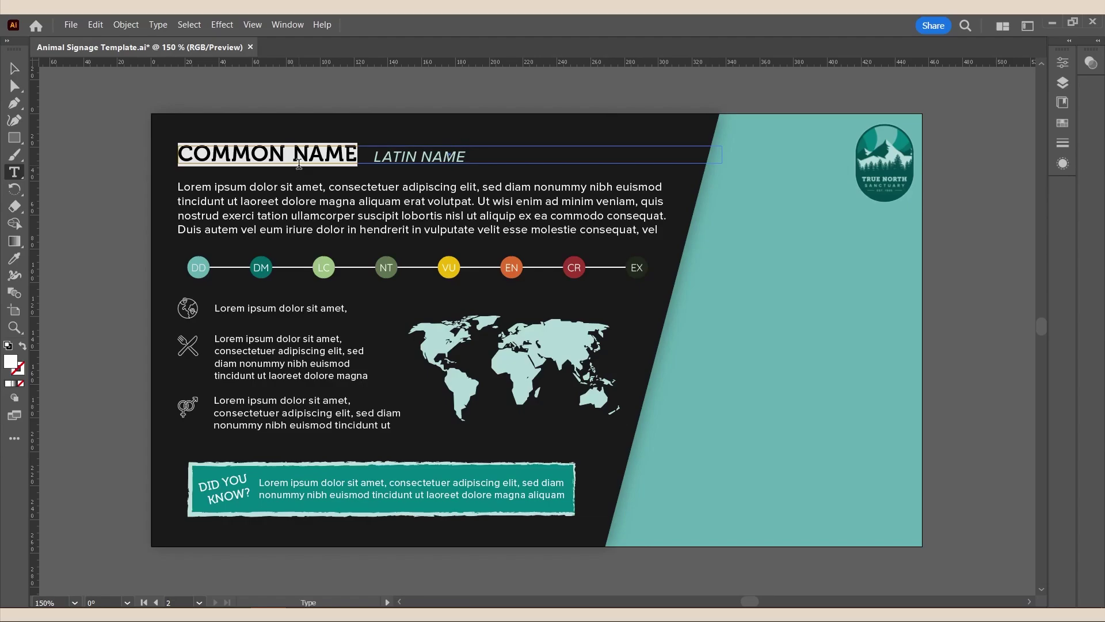
text(POLAR BEAR)
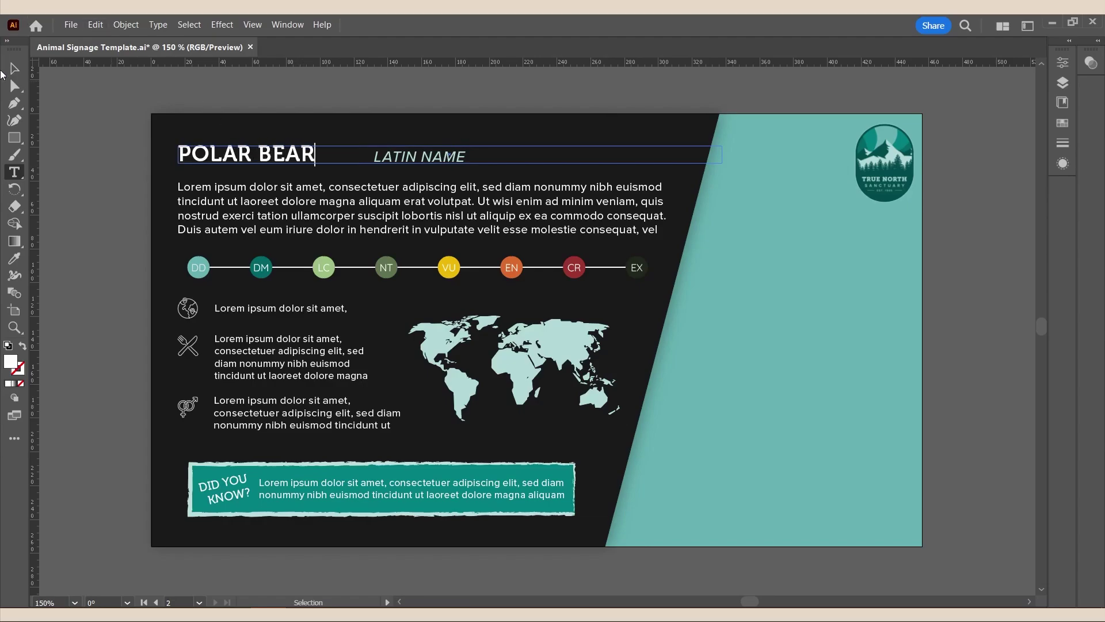
- Move the LATIN NAME text closer to the POLAR BEAR heading and change it to URSUS MARITIMUS
click(14, 68)
drag(453, 157, 399, 162)
double_click(399, 163)
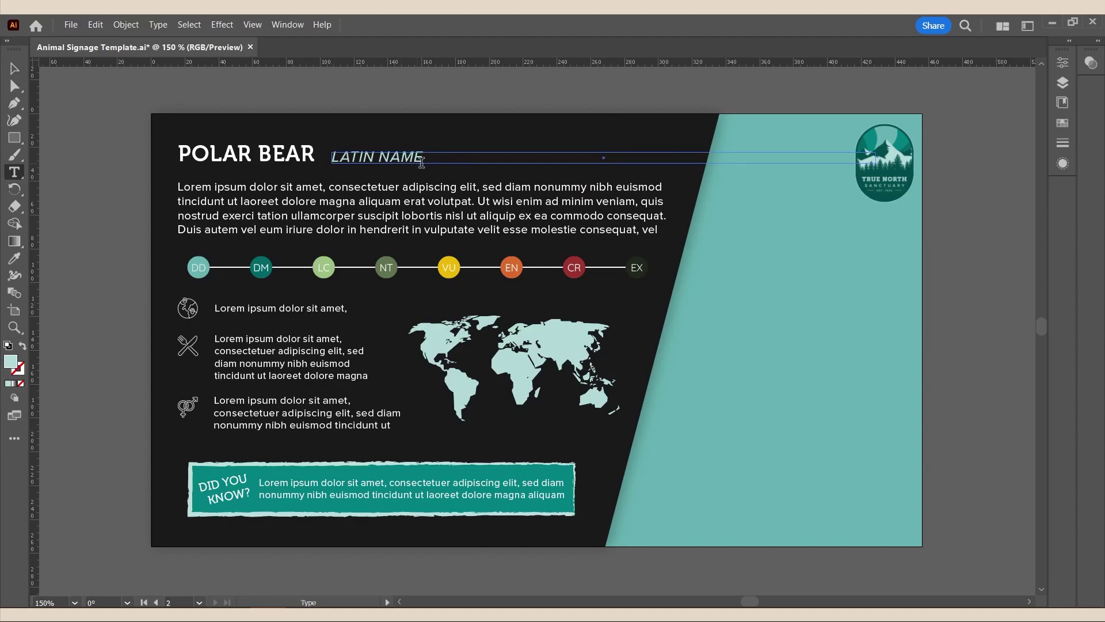
key(ctrl+a)
text(URSUS MARITI)
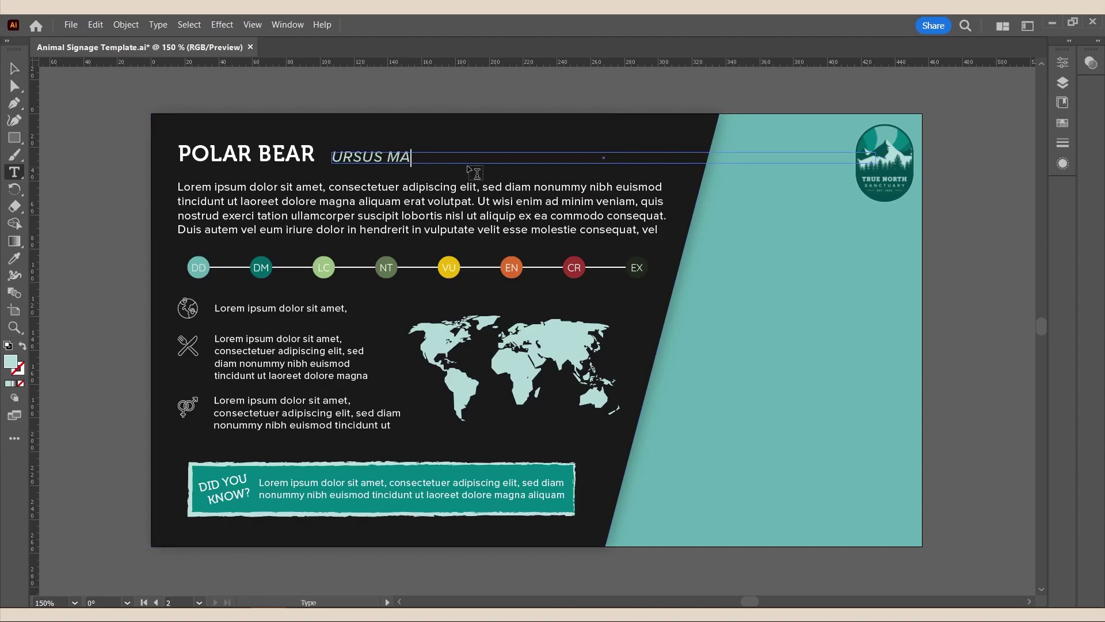
click(14, 68)
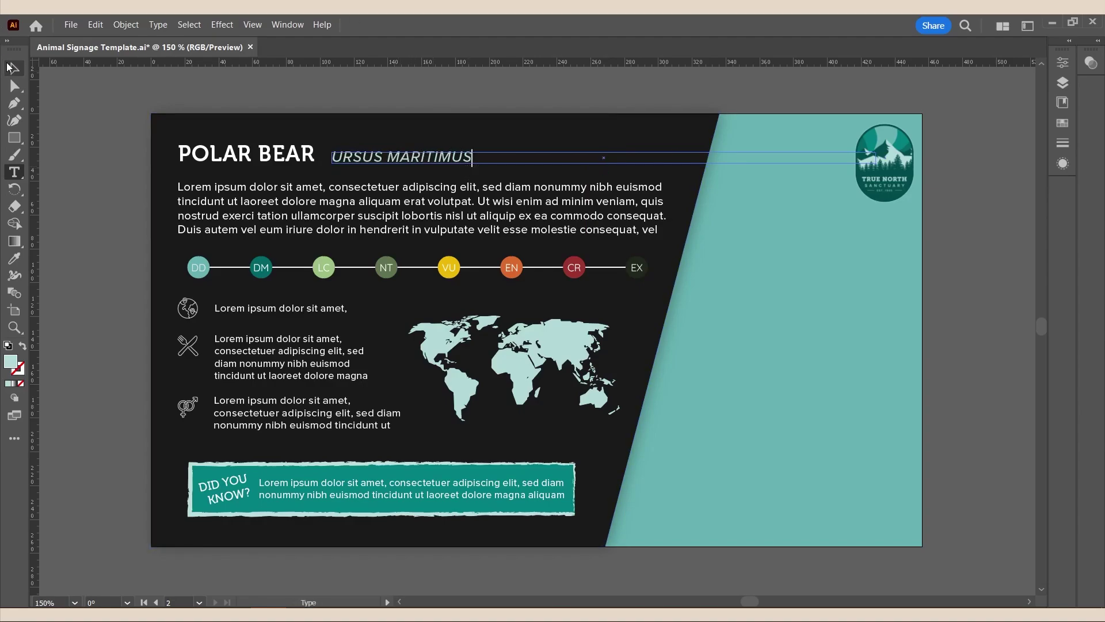
click(71, 162)
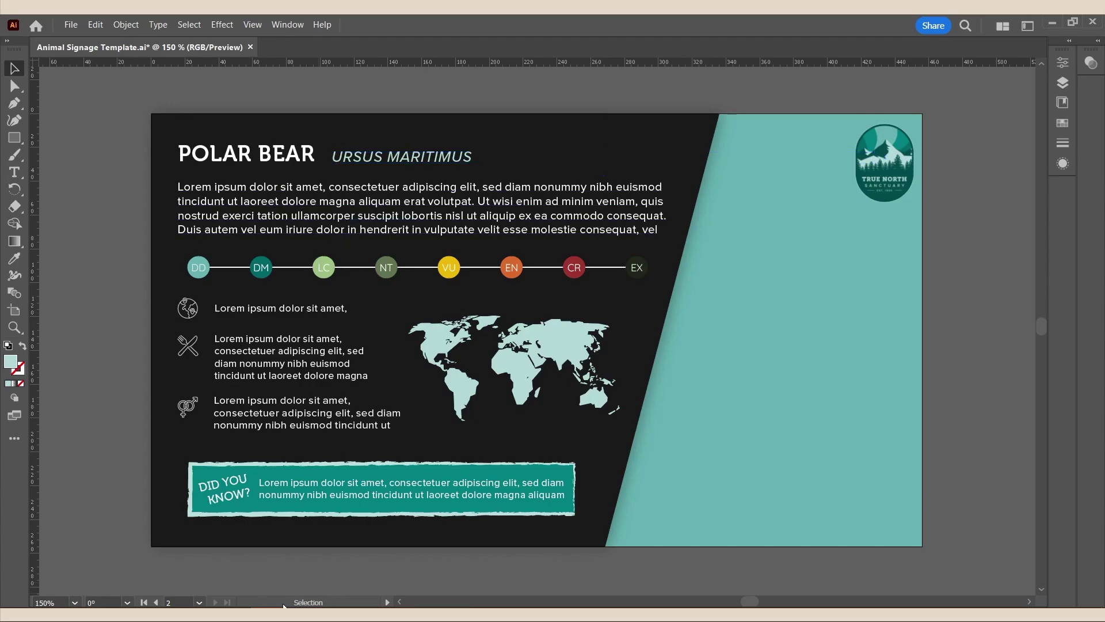
- Replace the sign's placeholder description paragraph with the Polar Bear description copied from the Excel spreadsheet
key(alt+Tab)
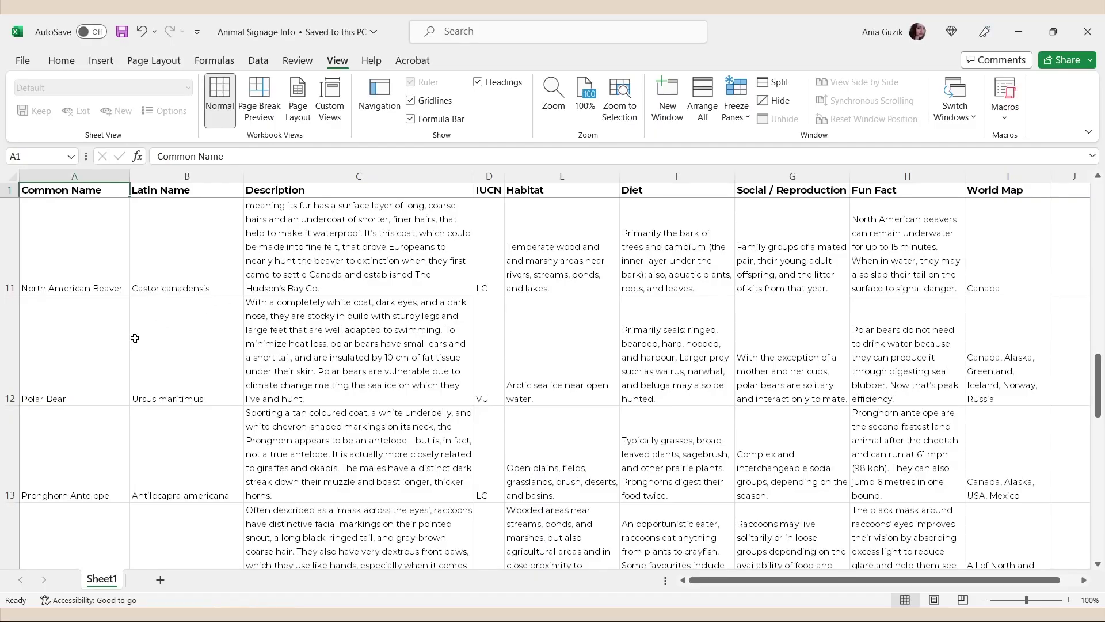
click(371, 373)
double_click(371, 373)
key(ctrl+a)
key(ctrl+c)
key(alt+Tab)
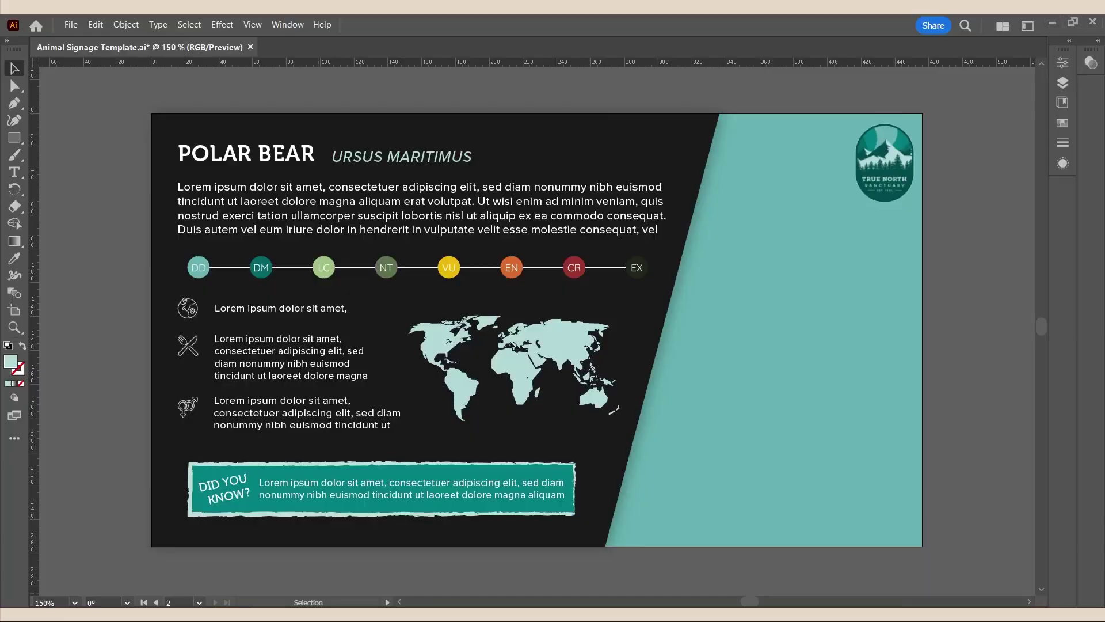
double_click(410, 218)
key(ctrl+a)
key(ctrl+v)
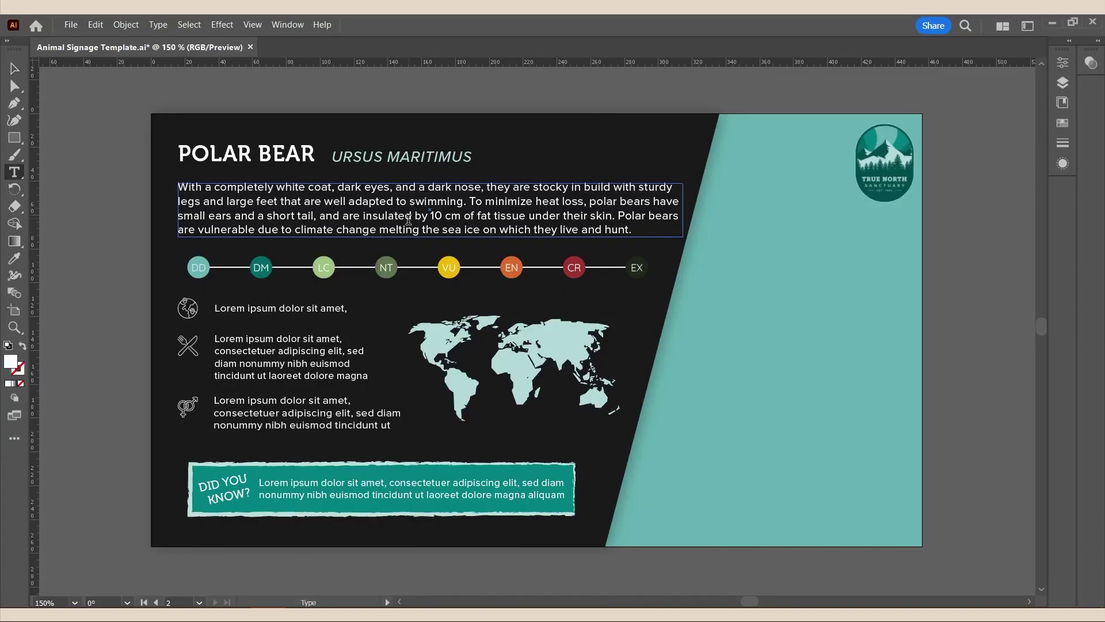
- Replace the placeholder beside the globe icon with the Polar Bear habitat text from the Excel spreadsheet
key(alt+Tab)
click(555, 382)
key(ctrl+c)
key(alt+Tab)
double_click(286, 308)
key(ctrl+a)
key(ctrl+v)
- Copy the Polar Bear diet text from the Excel spreadsheet over the placeholder beside the cutlery icon
key(alt+Tab)
key(Right)
key(F2)
key(ctrl+a)
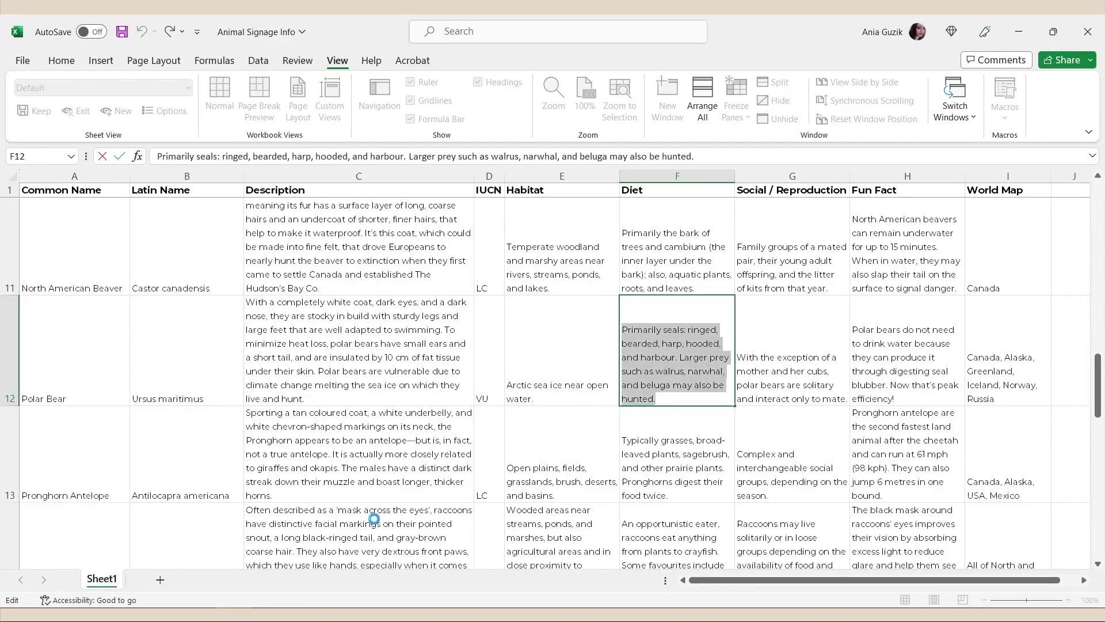
key(ctrl+c)
key(alt+Tab)
triple_click(270, 344)
key(ctrl+v)
- Copy the Polar Bear social and reproduction text from Excel over the placeholder beside the gender-symbols icon
key(alt+Tab)
key(Tab)
key(F2)
key(ctrl+a)
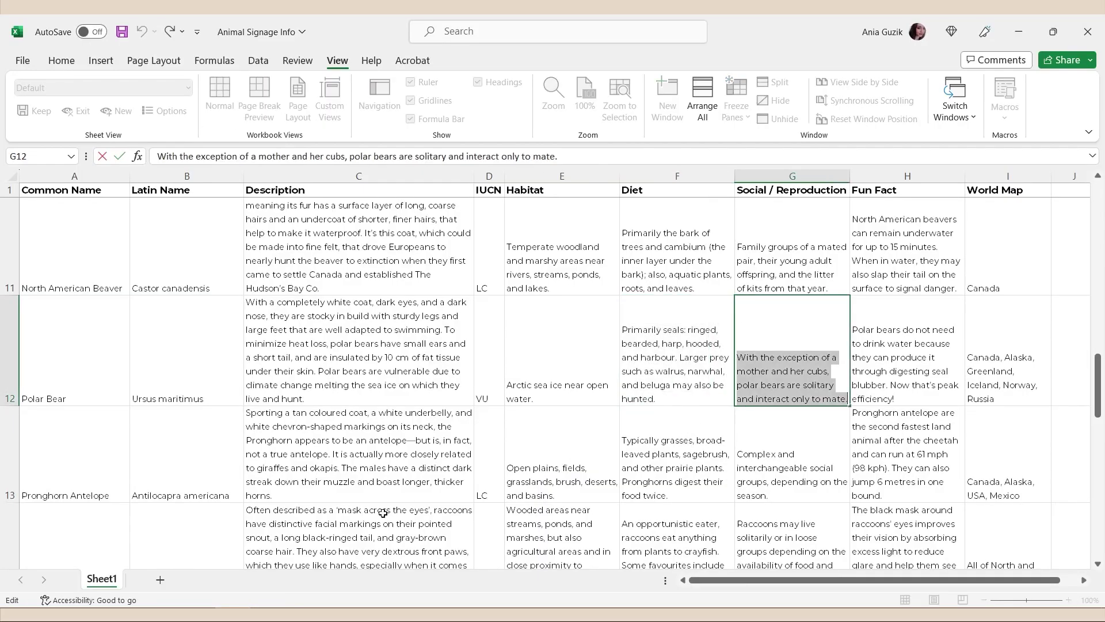
key(ctrl+c)
key(alt+Tab)
triple_click(288, 412)
key(ctrl+v)
- Replace the placeholder in the "Did You Know?" box with the Polar Bear fun fact from the Excel spreadsheet
key(alt+Tab)
key(Tab)
key(F2)
key(ctrl+a)
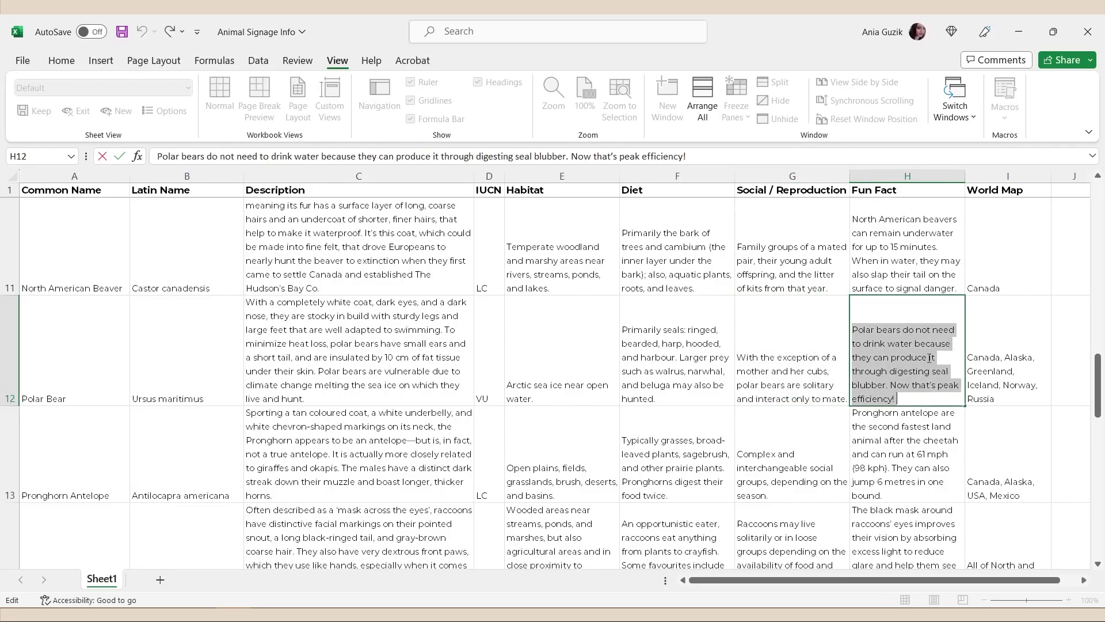
key(ctrl+c)
key(alt+Tab)
triple_click(290, 487)
key(ctrl+v)
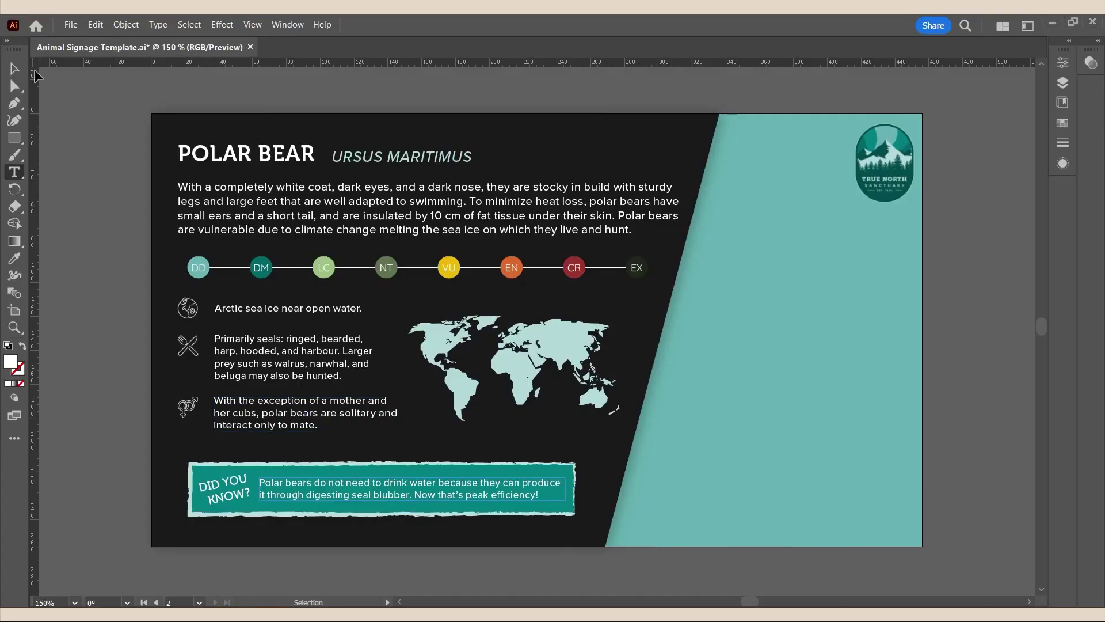
key(Escape)
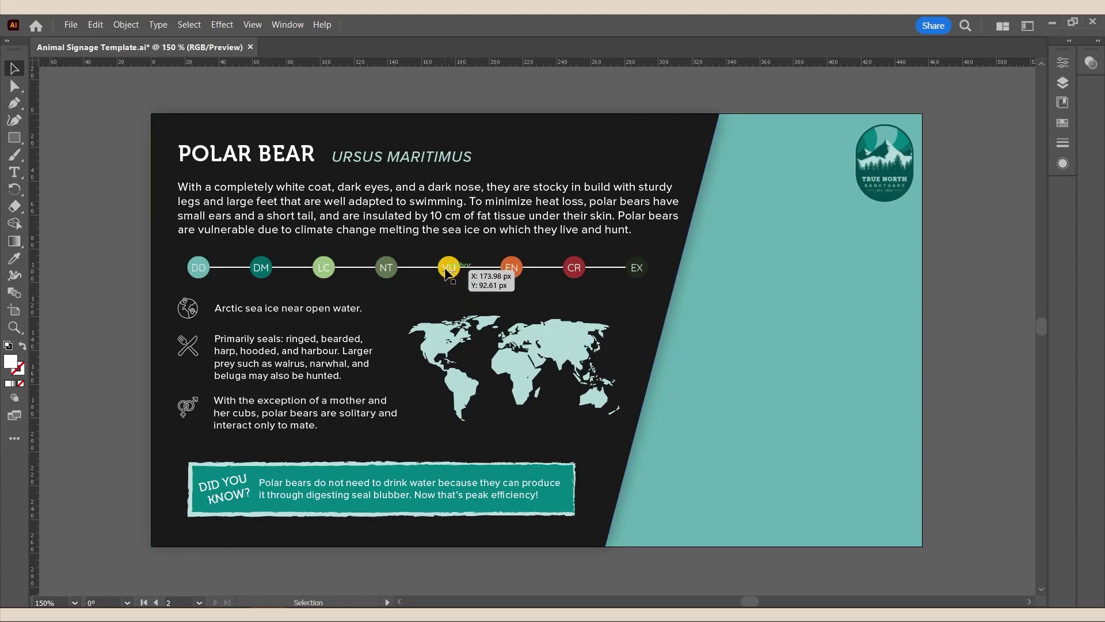
- Set the conservation-status scale to 10% opacity, leaving out the VU circle and the two lines adjoining it
drag(210, 261, 644, 288)
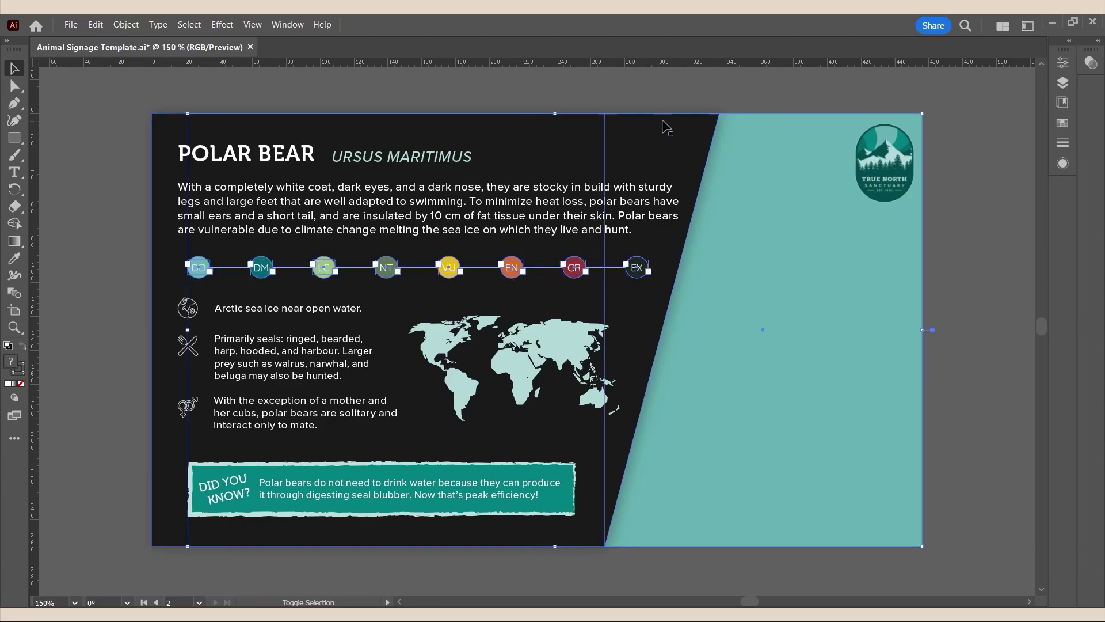
shift+click(796, 141)
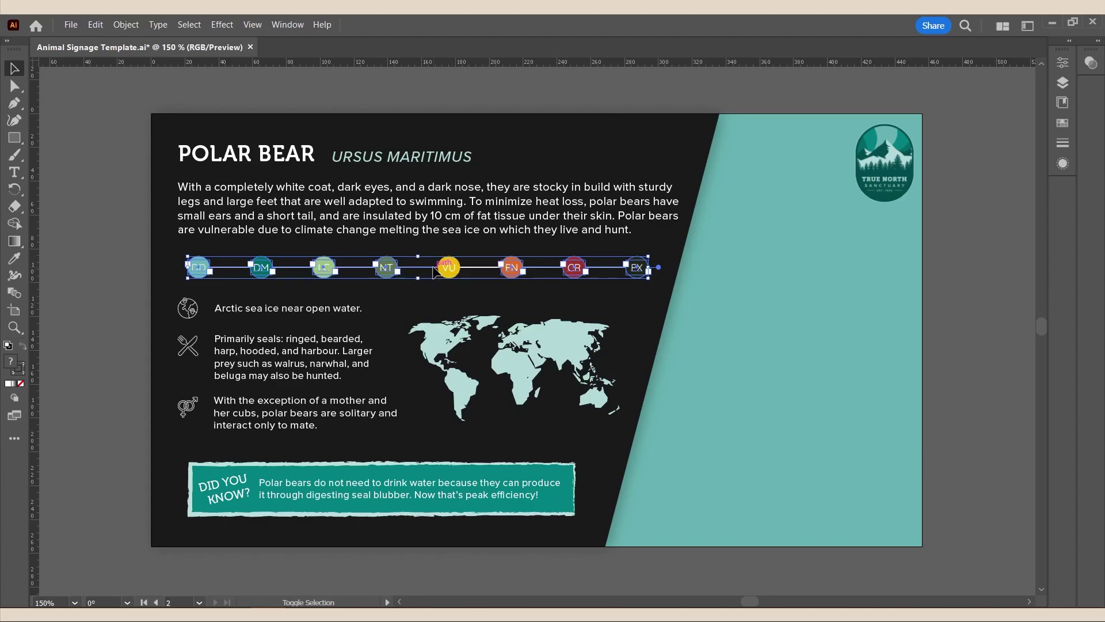
click(1059, 66)
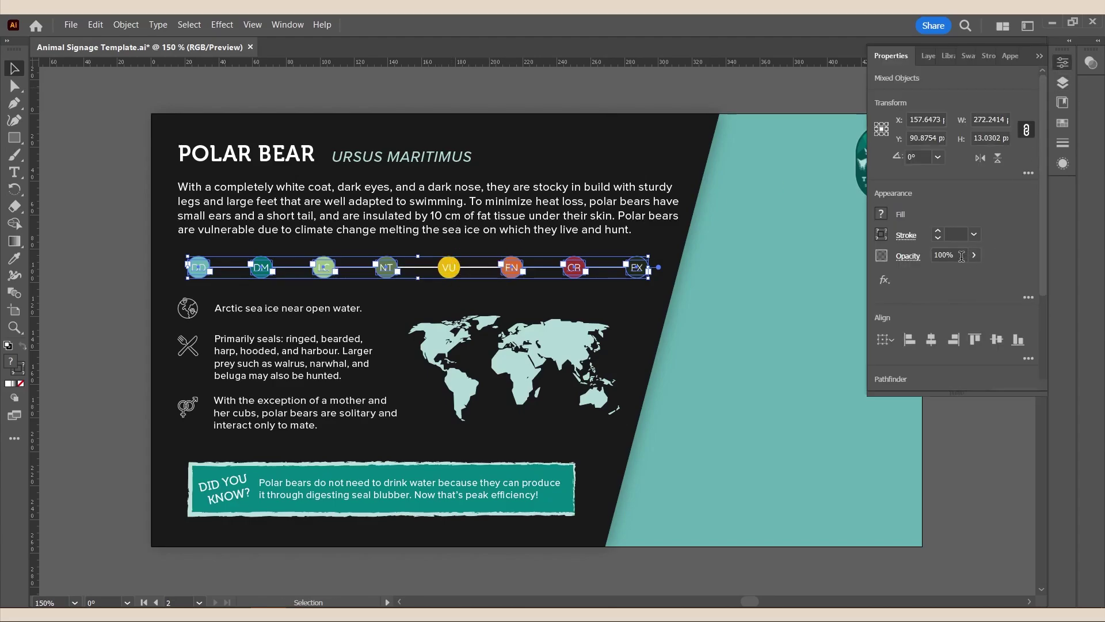
text(10)
key(Return)
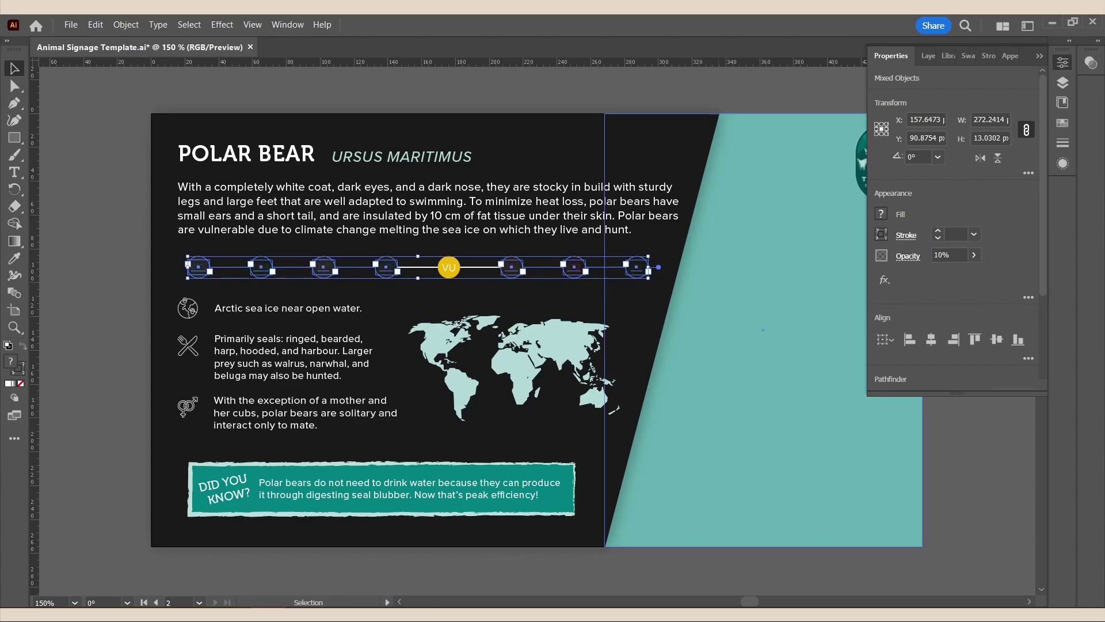
click(104, 270)
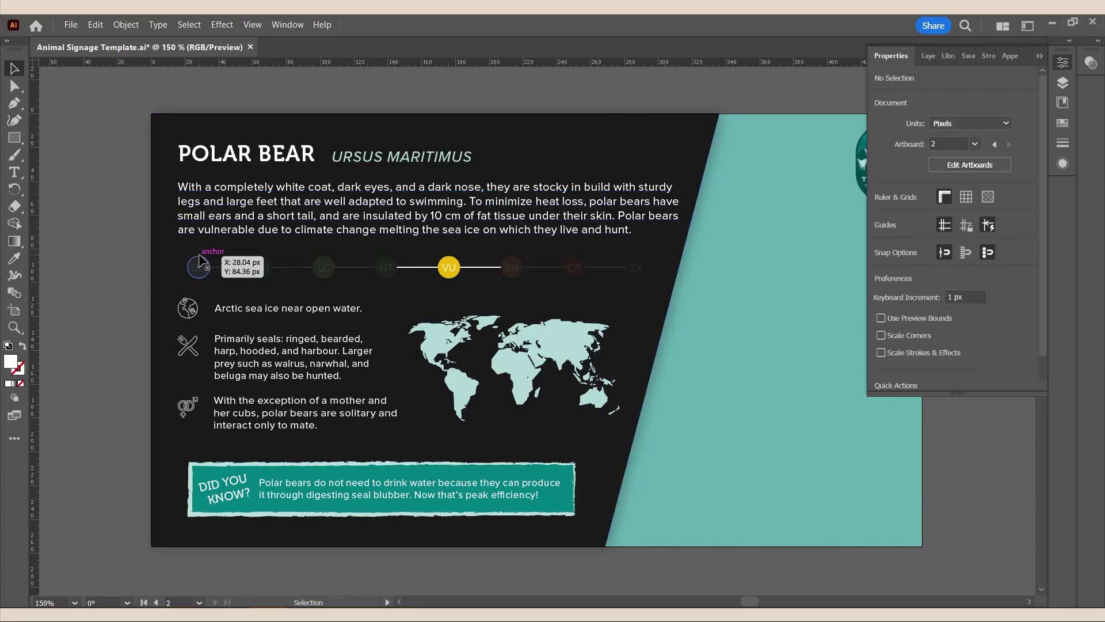
- Fill the DD, DM, LC, NT, EN, CR and EX status circles with light grey
click(199, 267)
shift+click(261, 266)
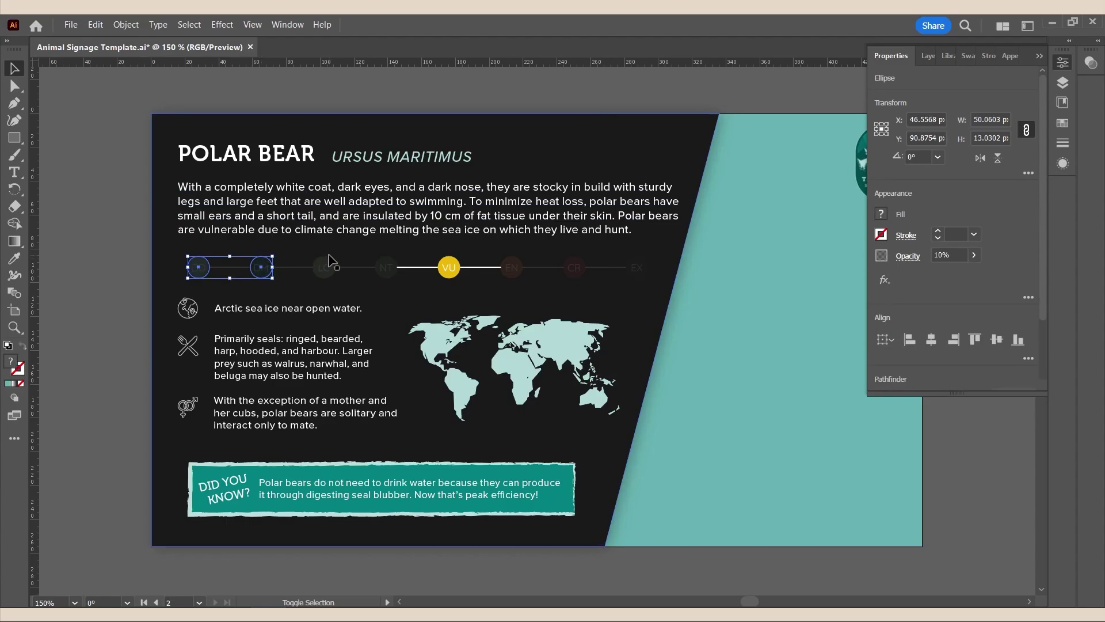
shift+click(323, 266)
shift+click(385, 267)
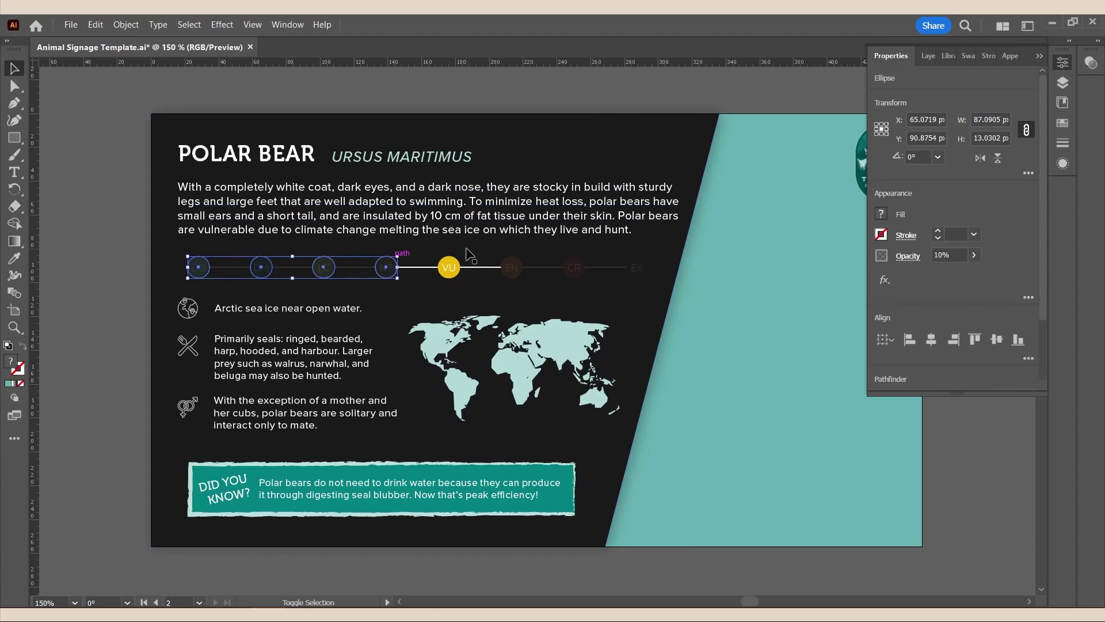
shift+click(512, 266)
shift+click(573, 267)
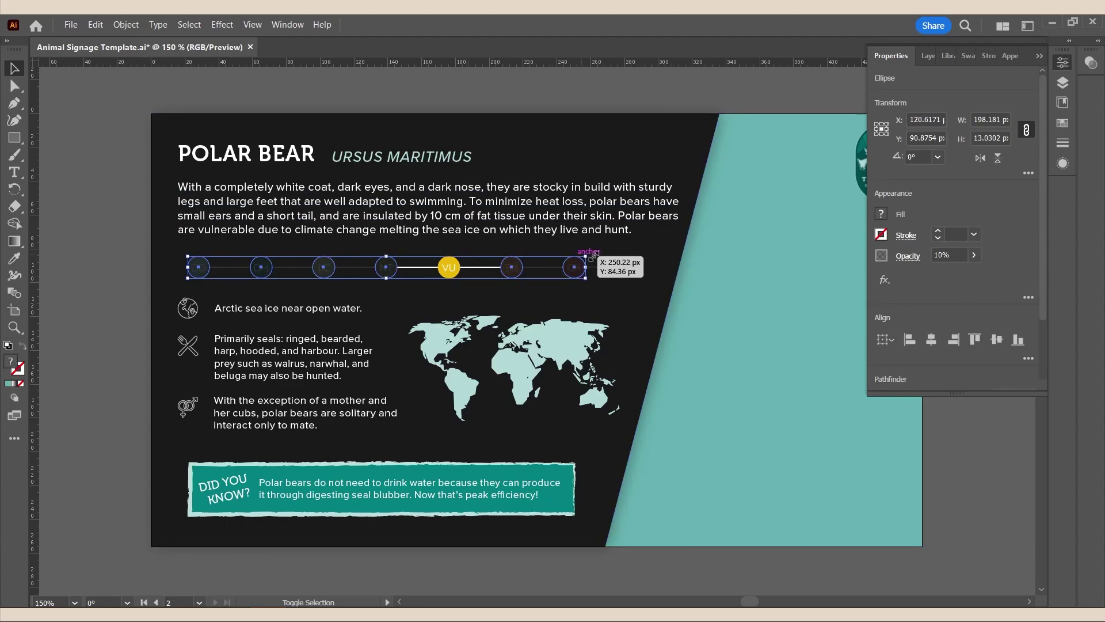
shift+click(641, 265)
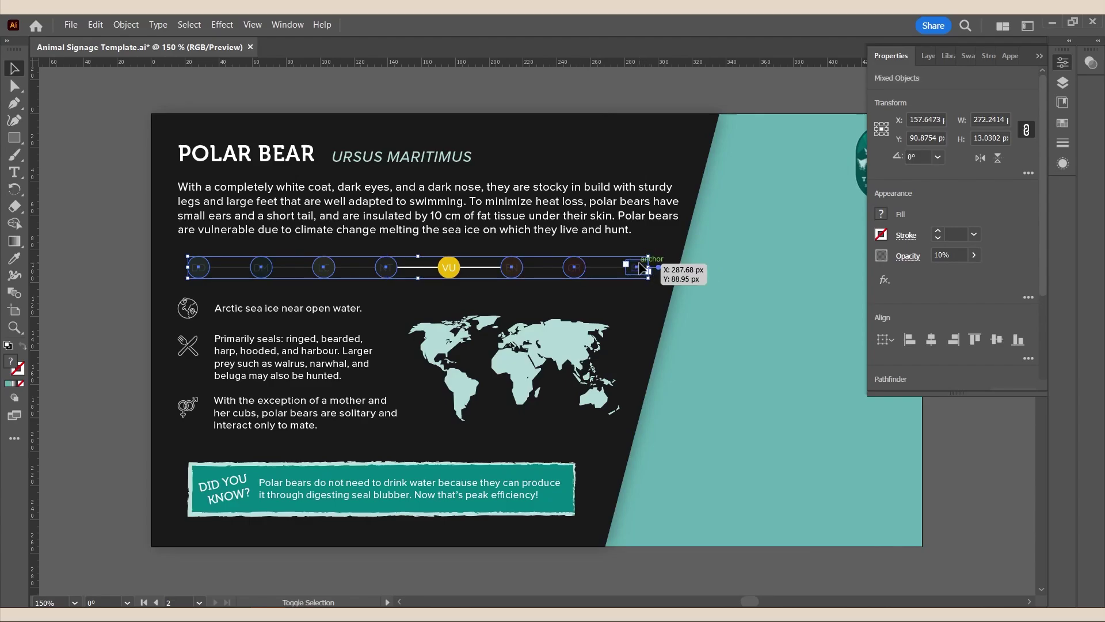
click(880, 213)
click(804, 317)
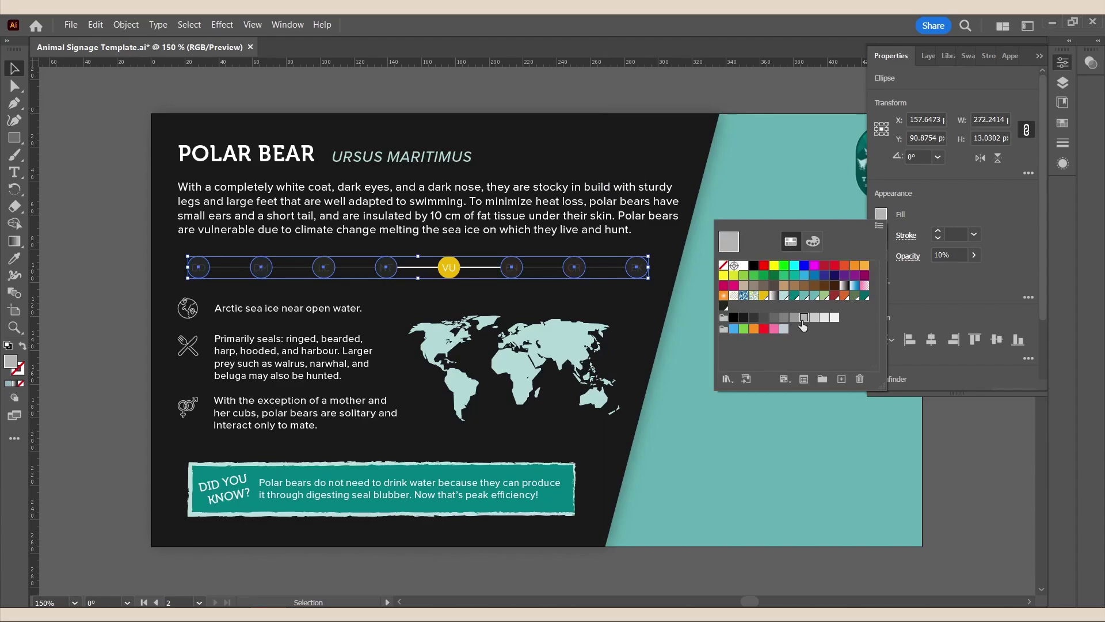
click(122, 312)
click(108, 275)
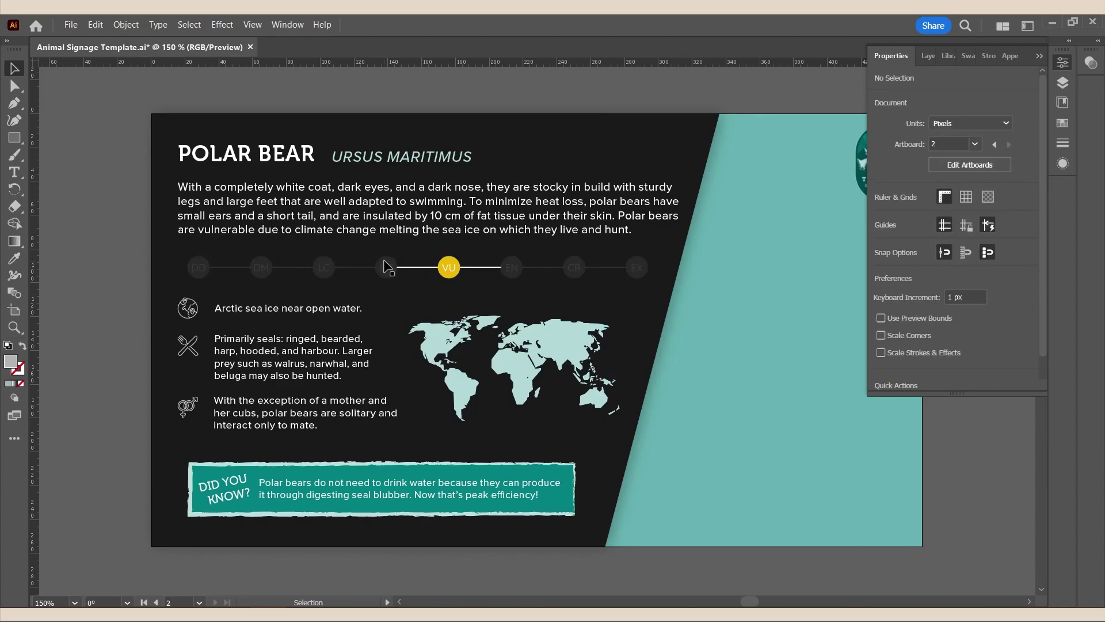
- Give the two lines adjoining the VU circle the White, Black copy gradient stroke, with the line before VU angled at 180°
click(463, 268)
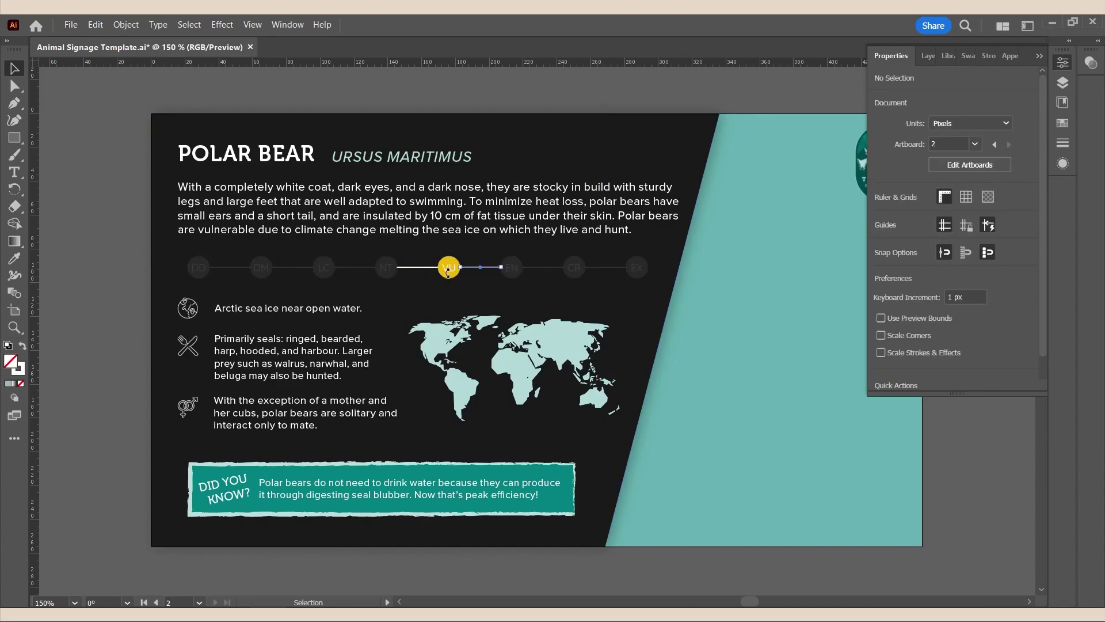
shift+click(408, 269)
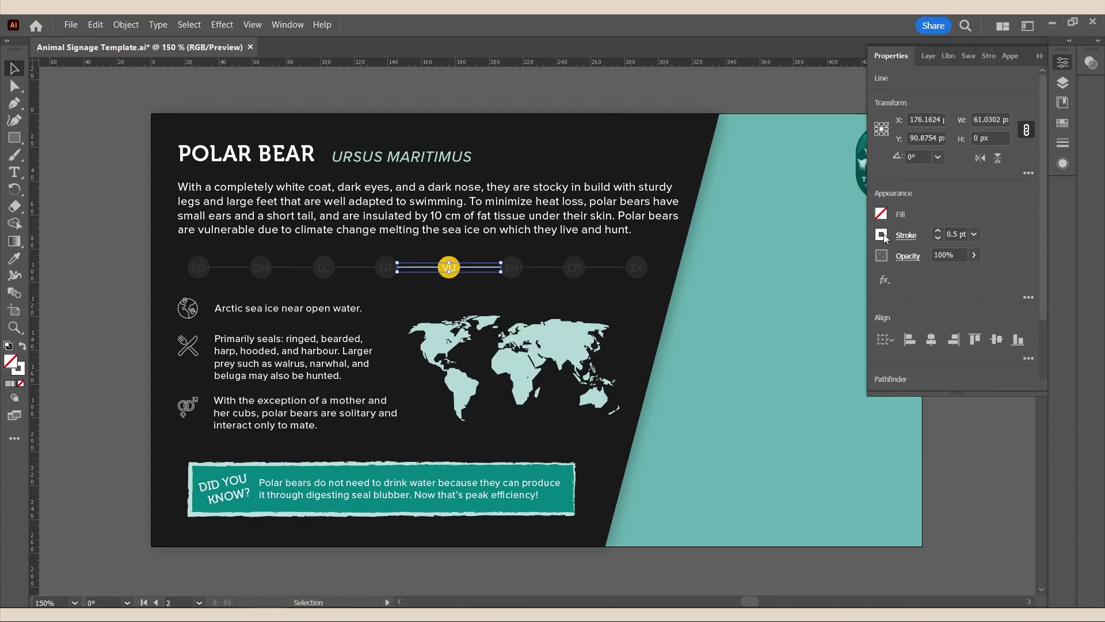
click(883, 235)
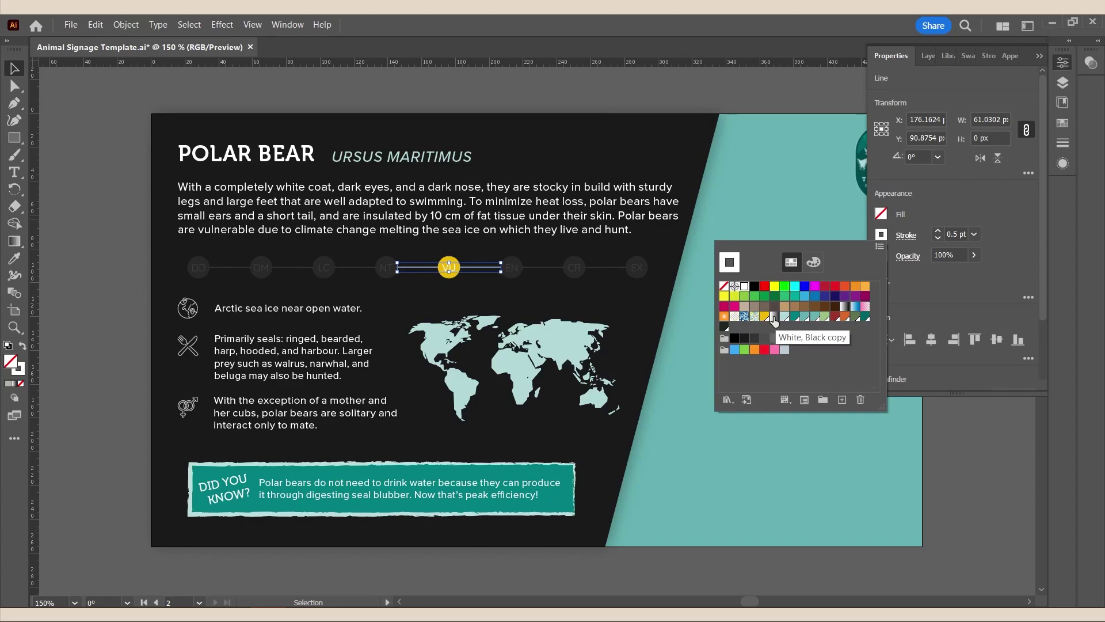
click(774, 318)
click(489, 101)
click(488, 100)
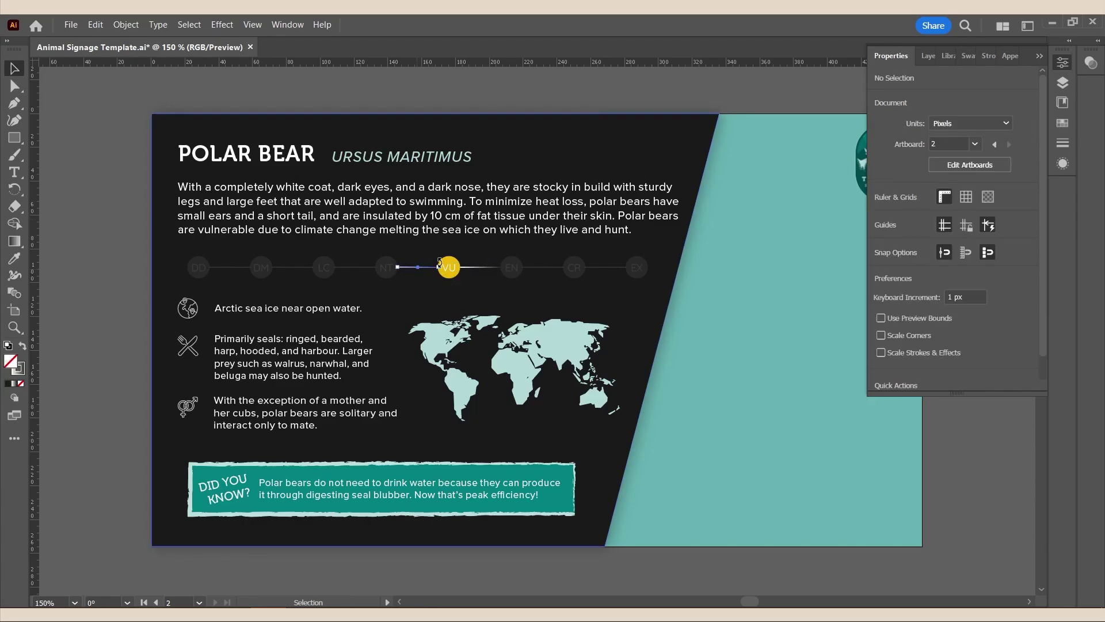
click(427, 268)
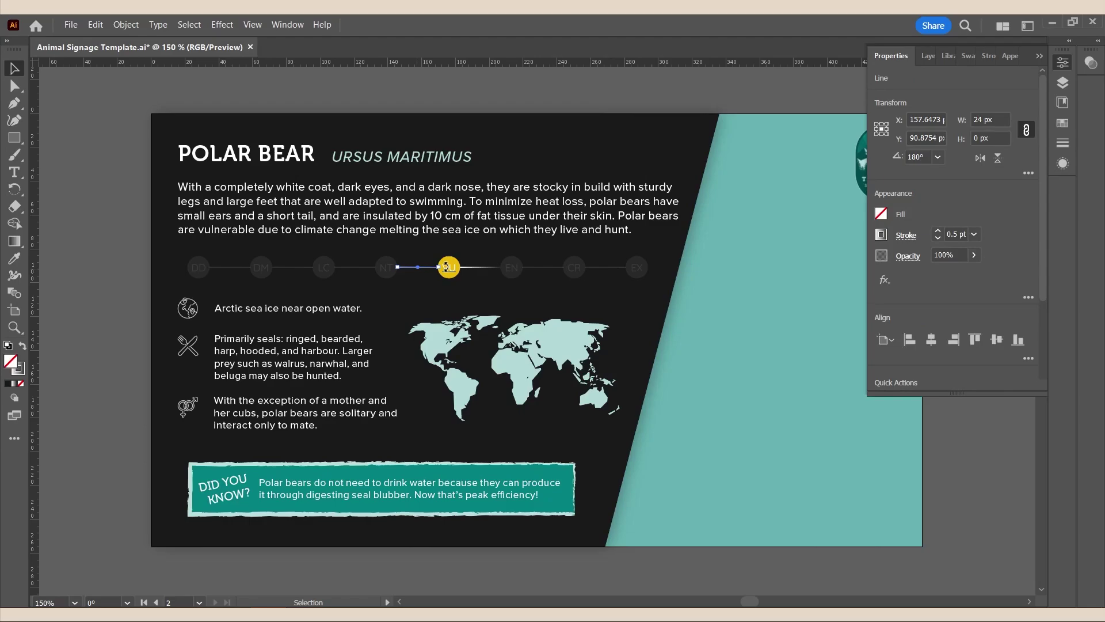
click(101, 340)
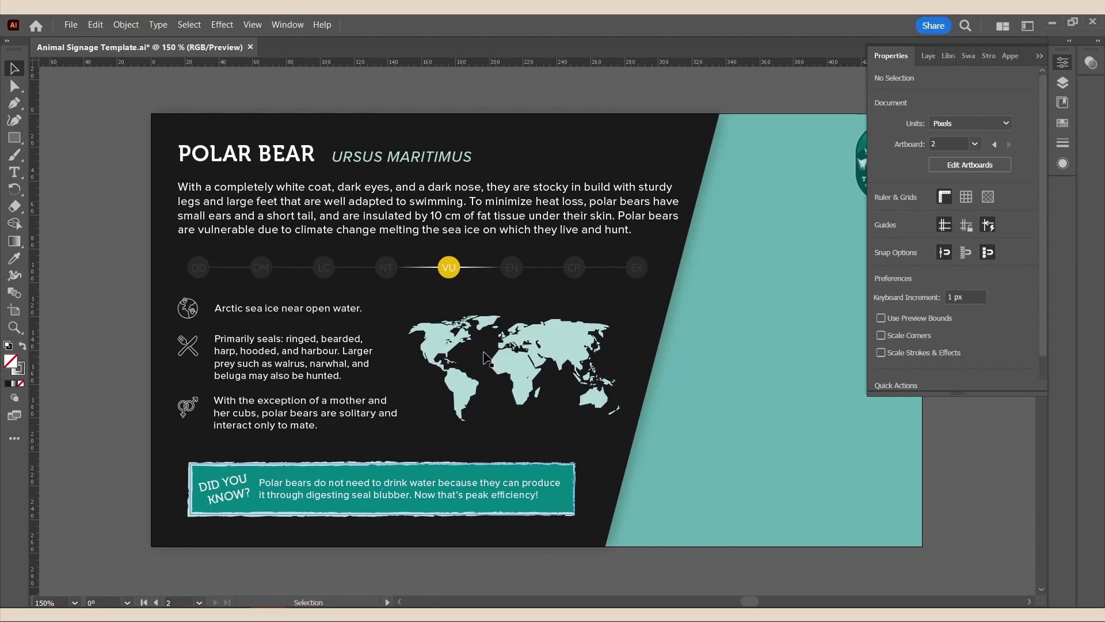
- Fill Alaska, Canada, Greenland, northern Scandinavia and Russia on the world map with dark teal, leave the map group, and clear the selection
double_click(442, 331)
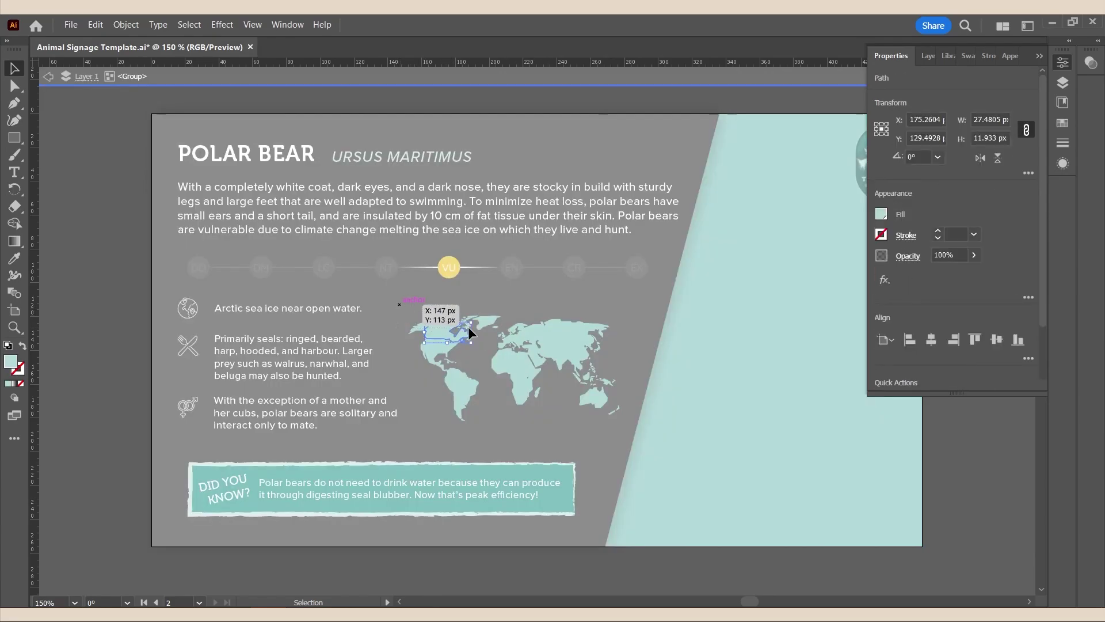
click(495, 334)
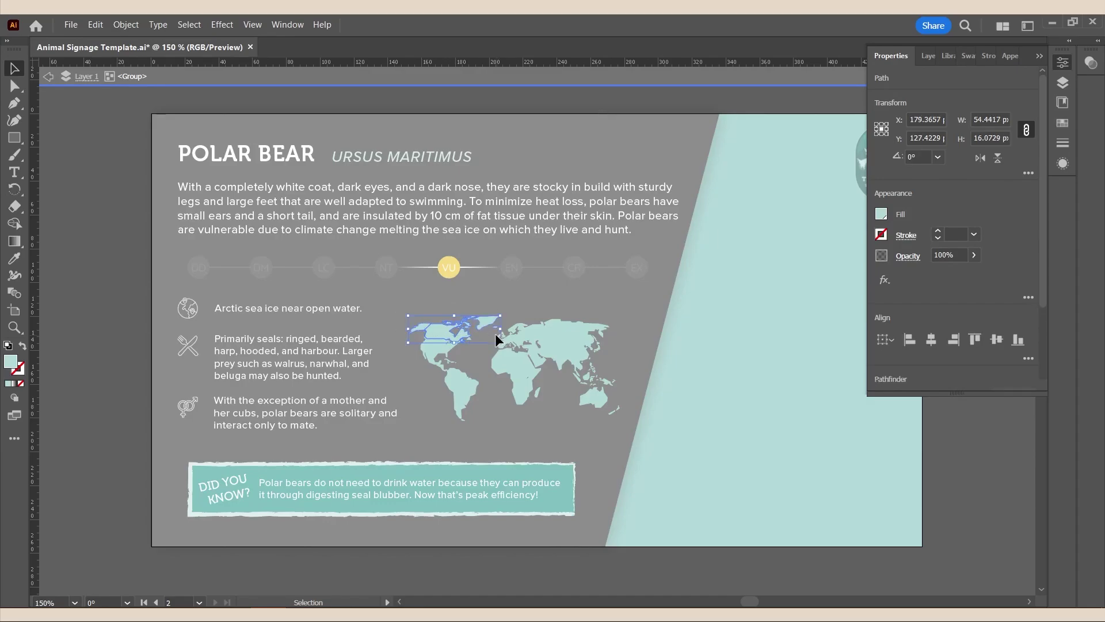
shift+click(546, 326)
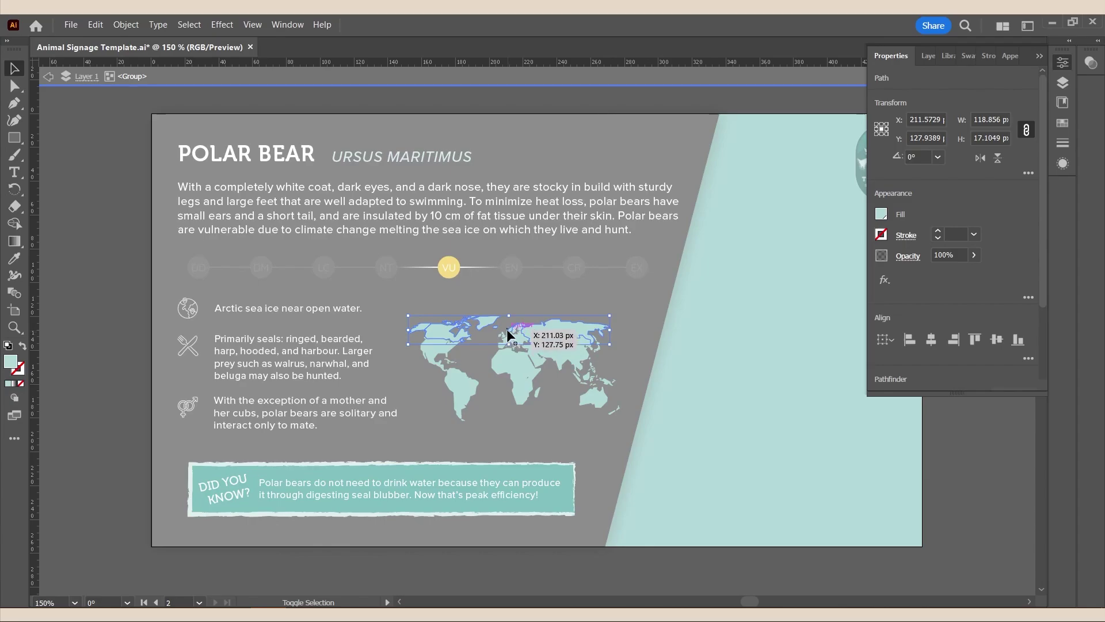
click(881, 215)
click(795, 297)
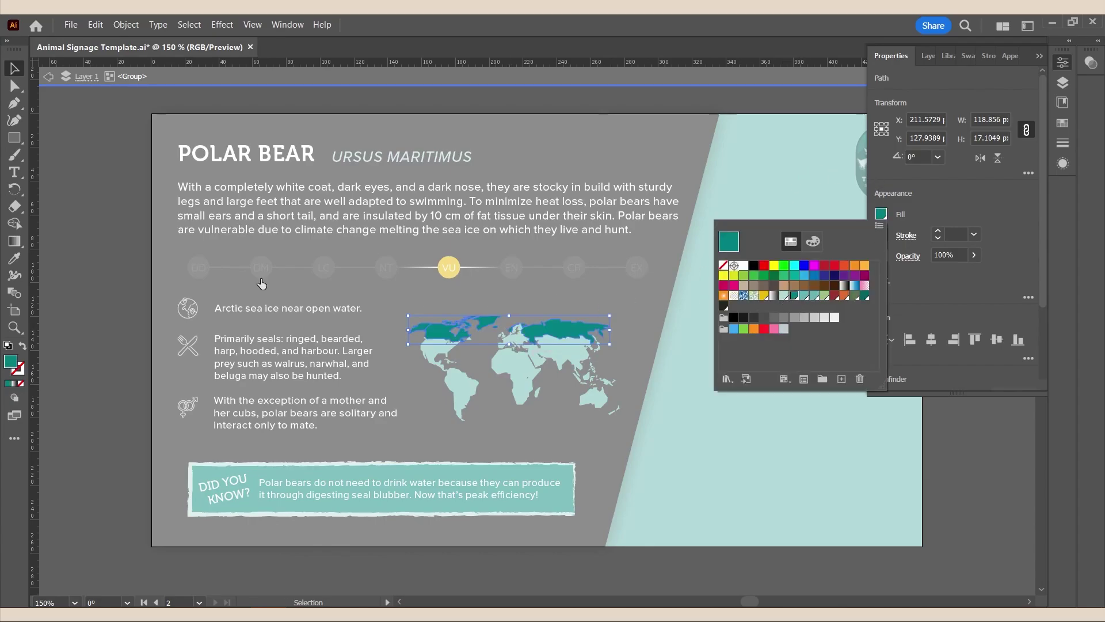
click(62, 112)
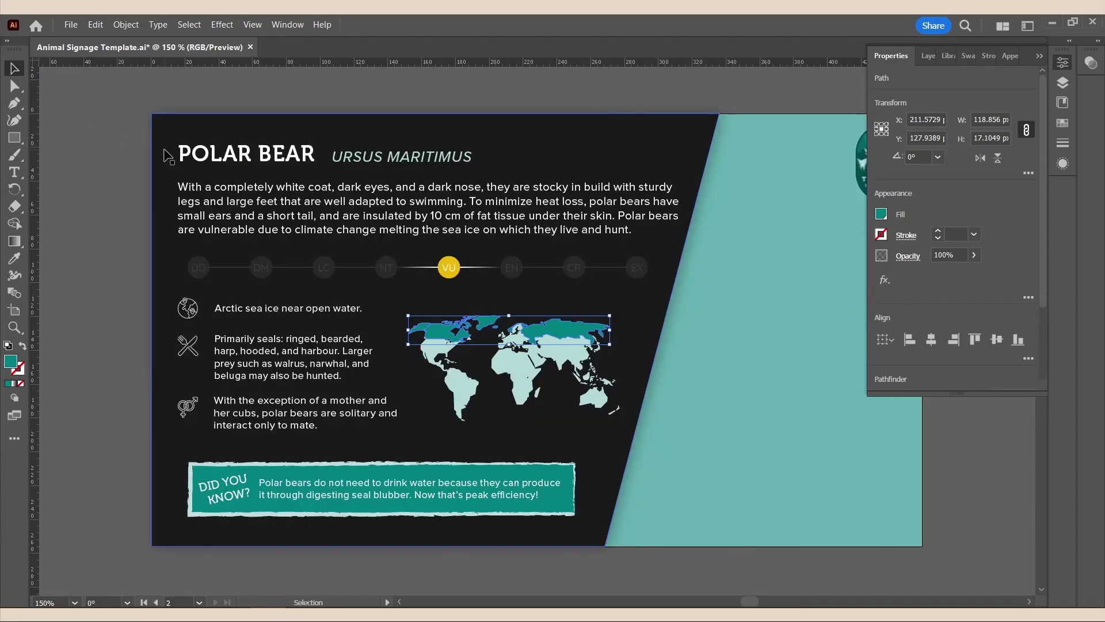
click(1040, 57)
click(977, 195)
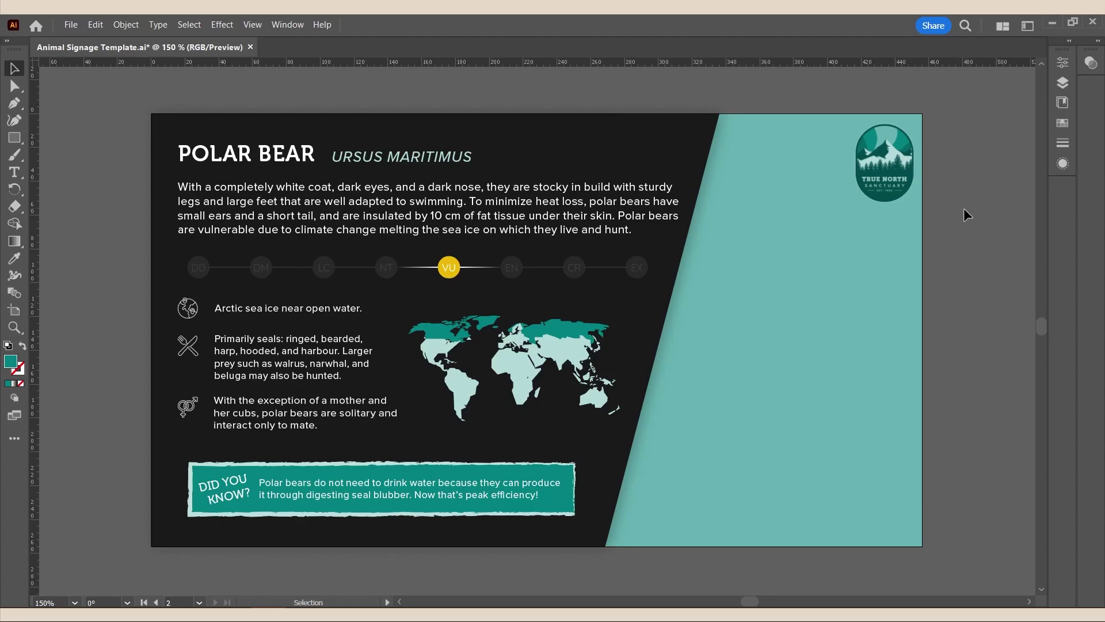
- Select the plain teal picture area beside the dark text background and switch it to Draw Inside mode
click(809, 369)
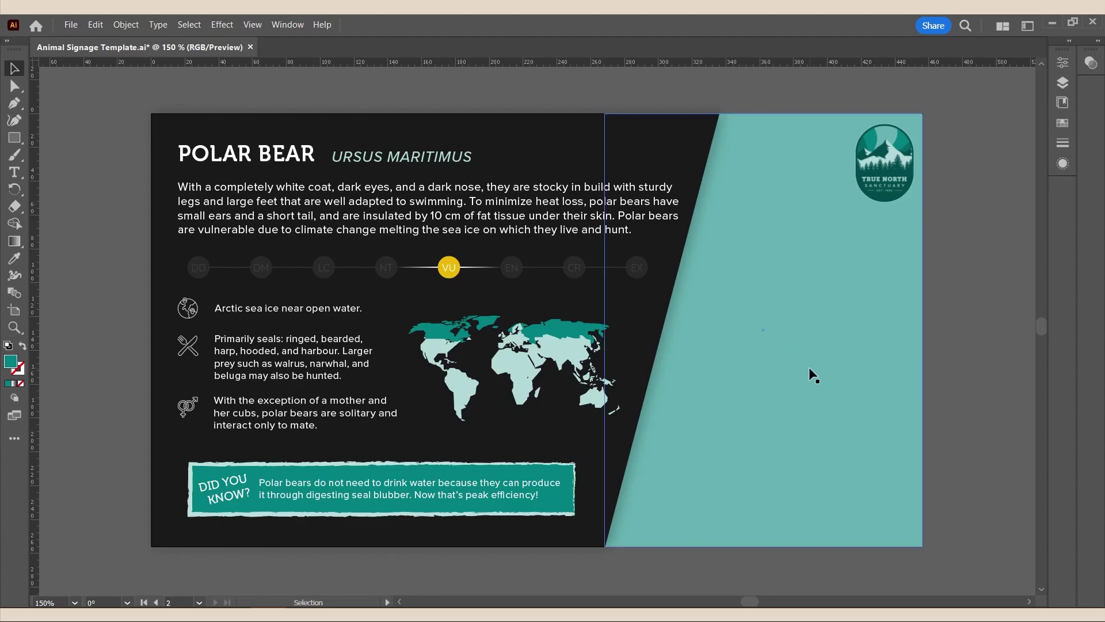
click(794, 294)
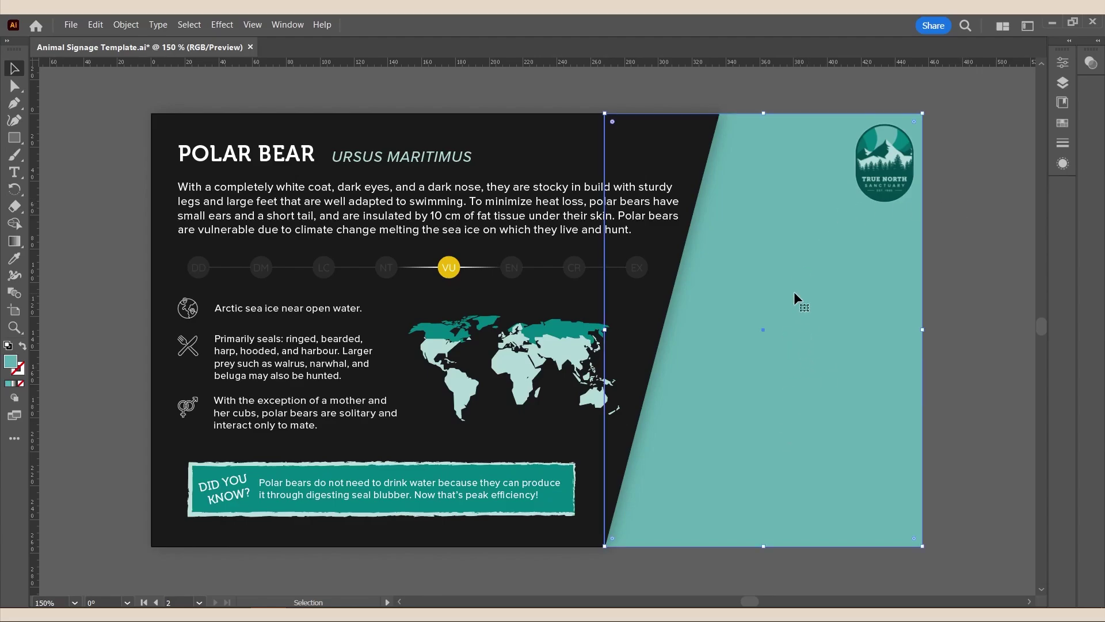
click(14, 393)
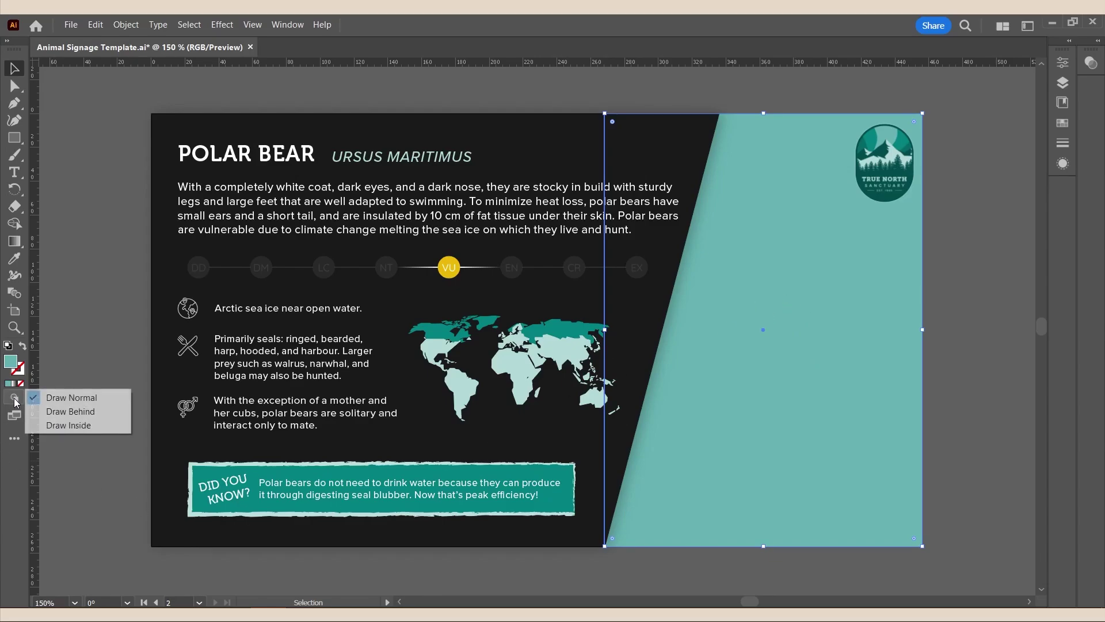
click(84, 429)
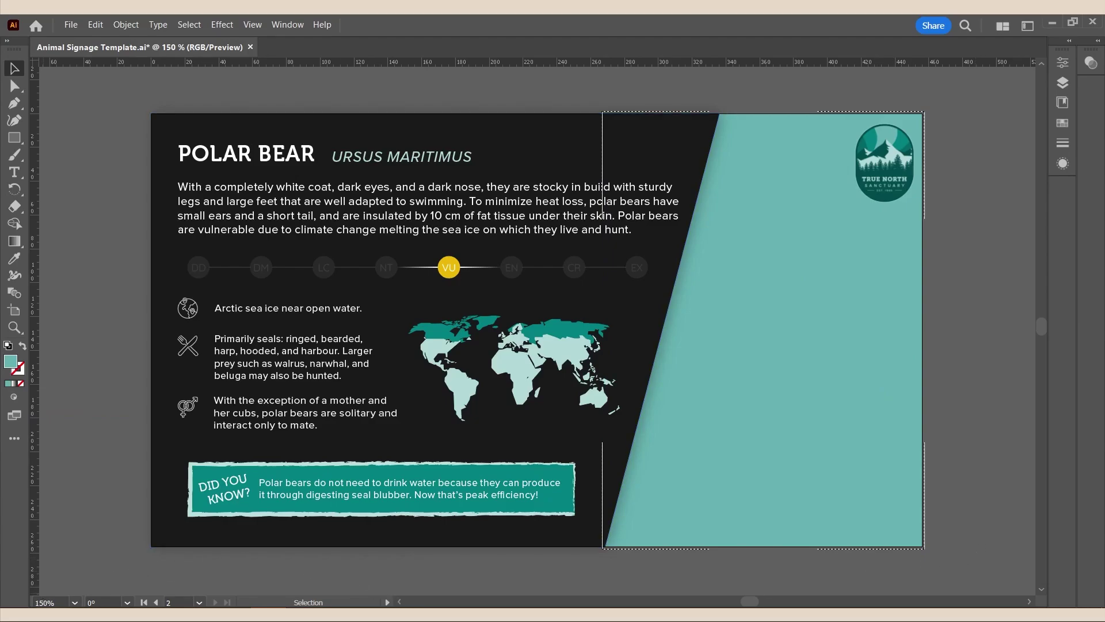
- Bring in the polar bear picture from the images folder, cut it from the artboard and paste it inside the teal picture area
key(alt+Tab)
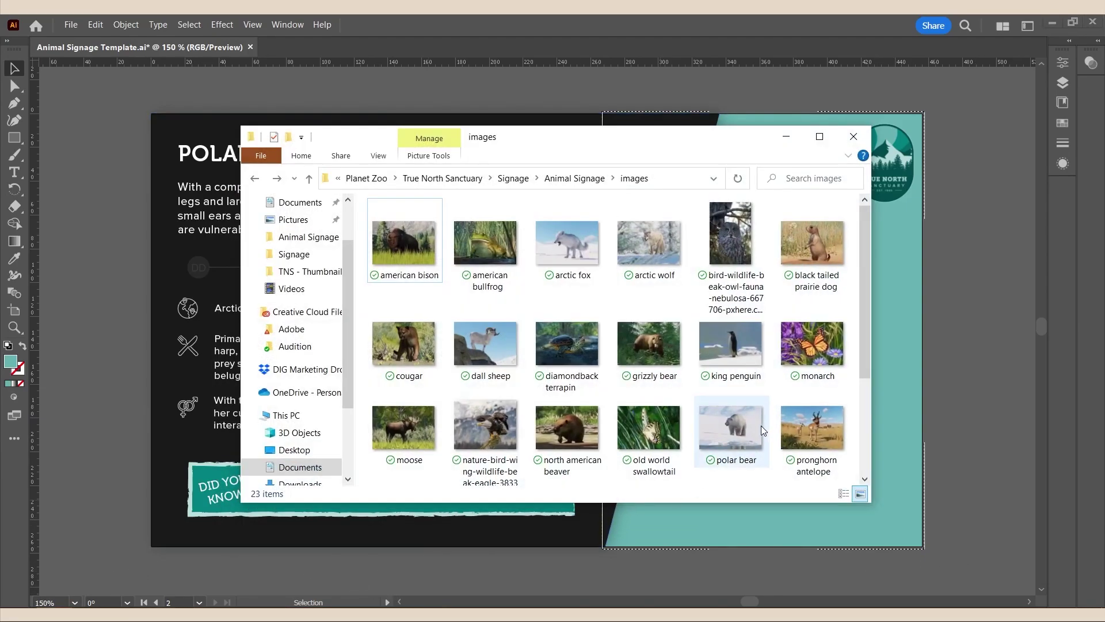
click(750, 447)
scroll(734, 477, down, 1)
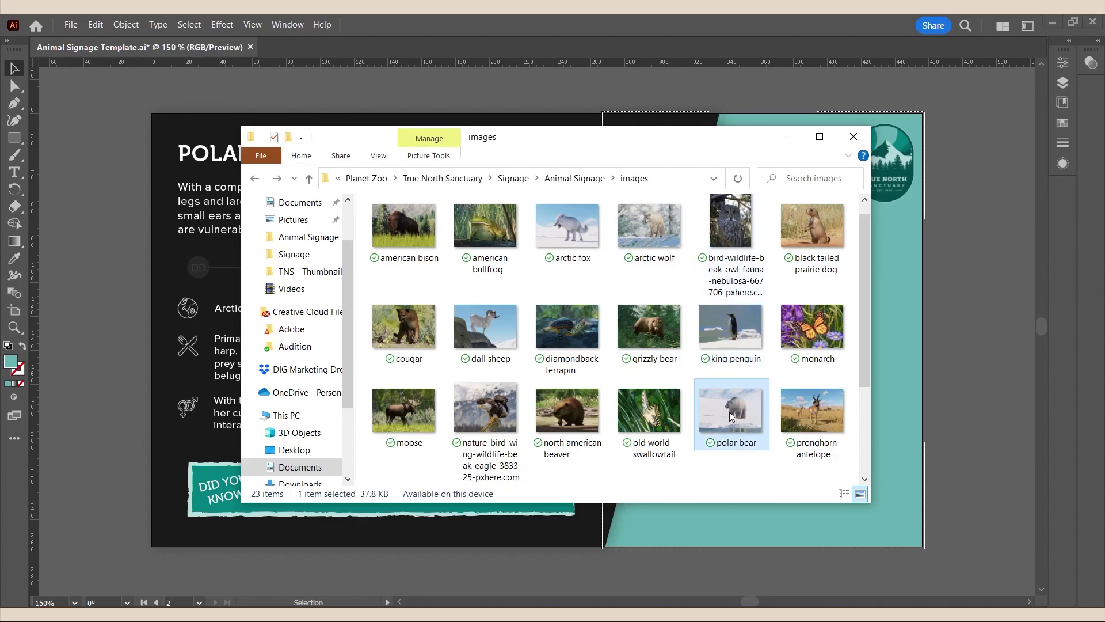
drag(730, 412, 748, 295)
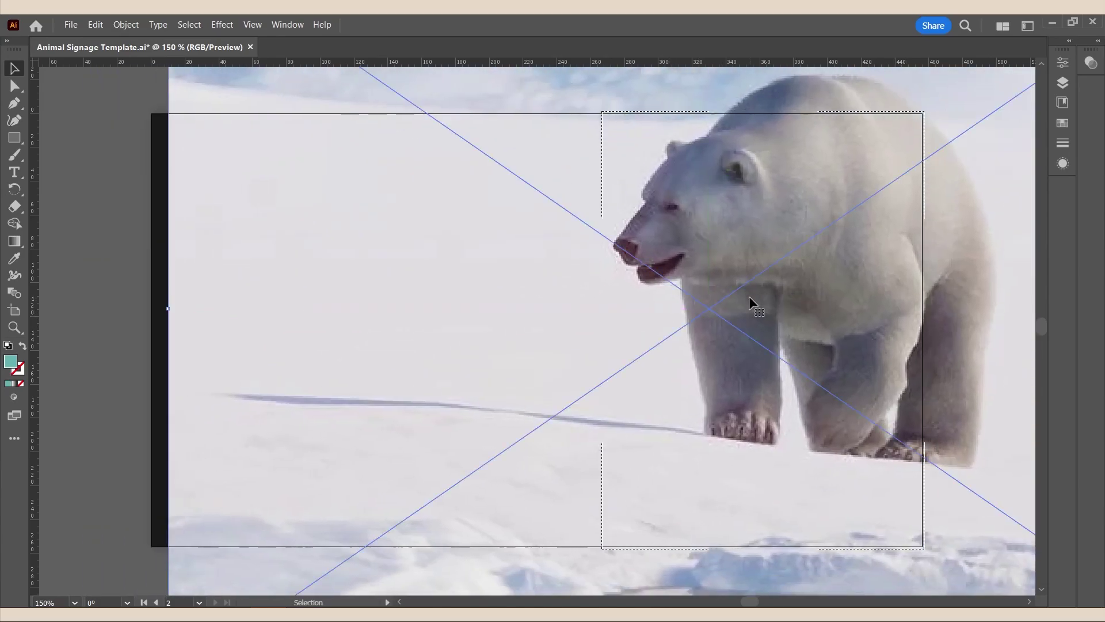
key(Delete)
click(801, 264)
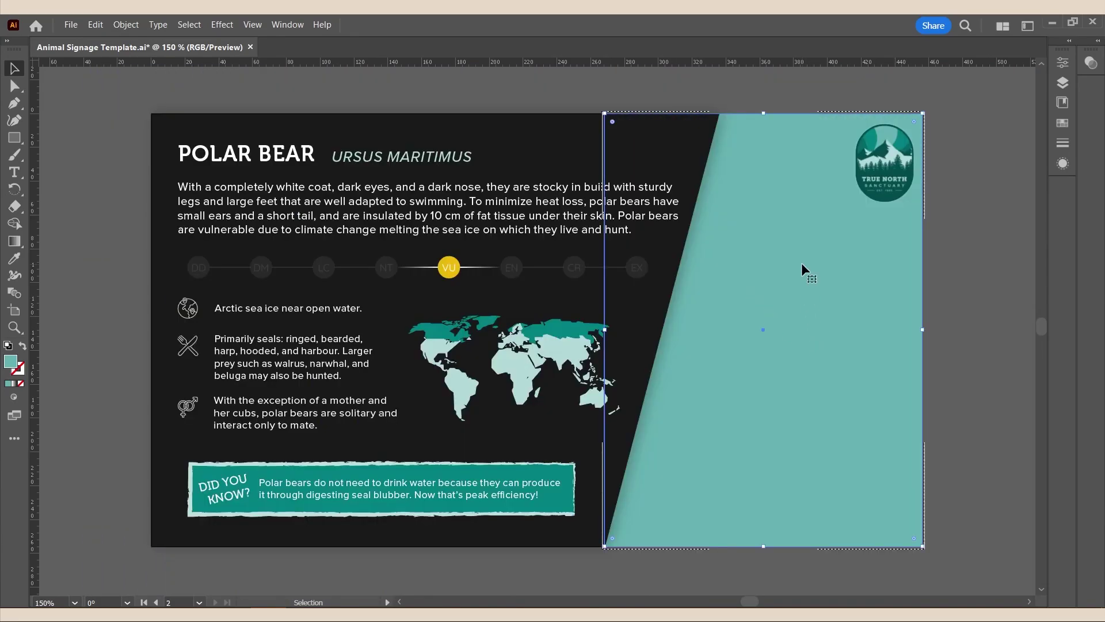
key(ctrl+v)
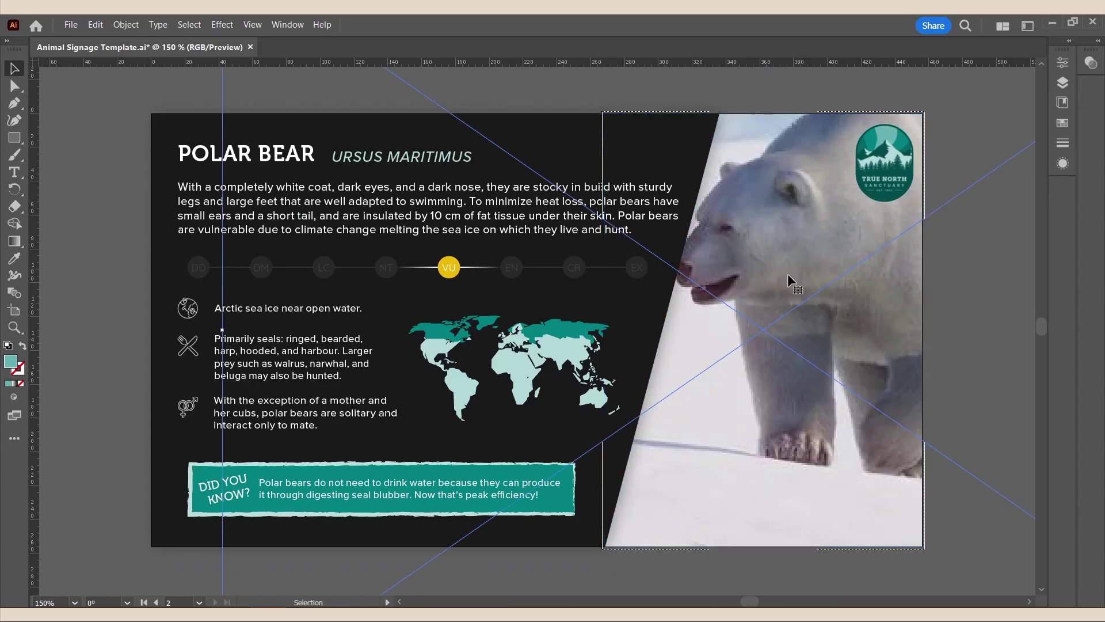
- Scale the polar bear picture down and position it so the bear's head and front legs fit within the slanted picture area
drag(223, 329, 598, 311)
drag(782, 285, 686, 309)
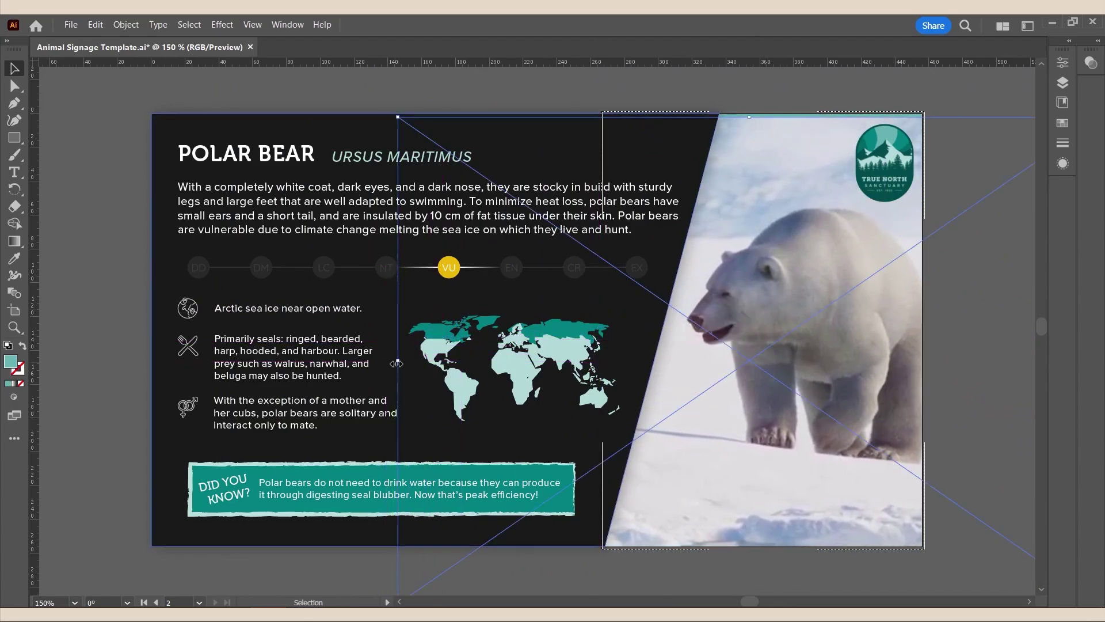
mouse_move(796, 304)
mouse_down()
mouse_move(801, 315)
mouse_move(781, 295)
mouse_up()
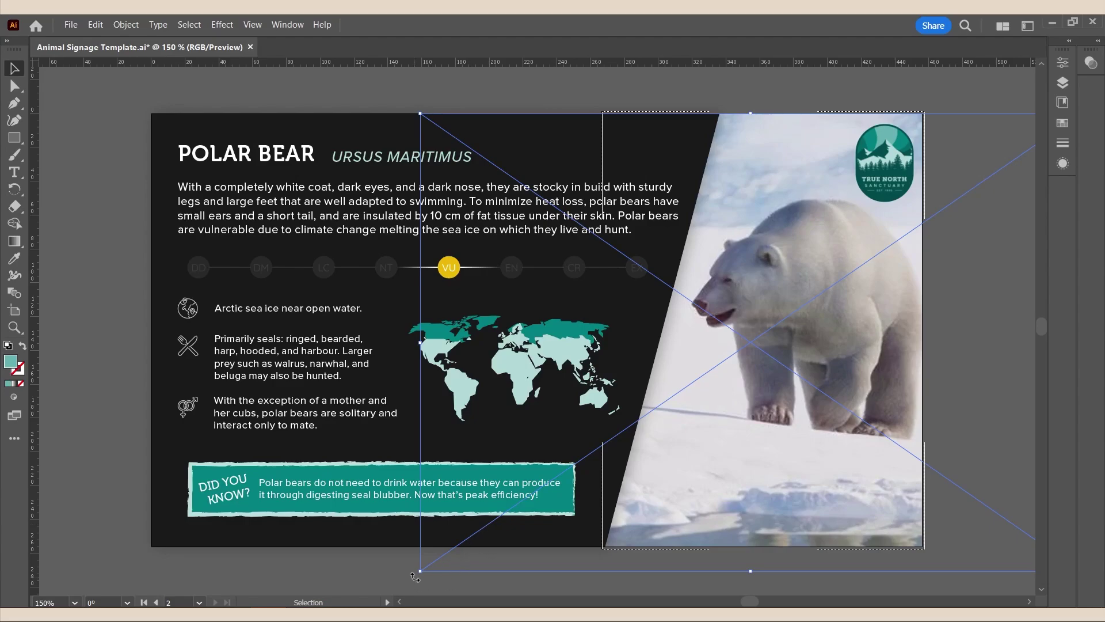
drag(420, 571, 352, 586)
drag(861, 339, 874, 334)
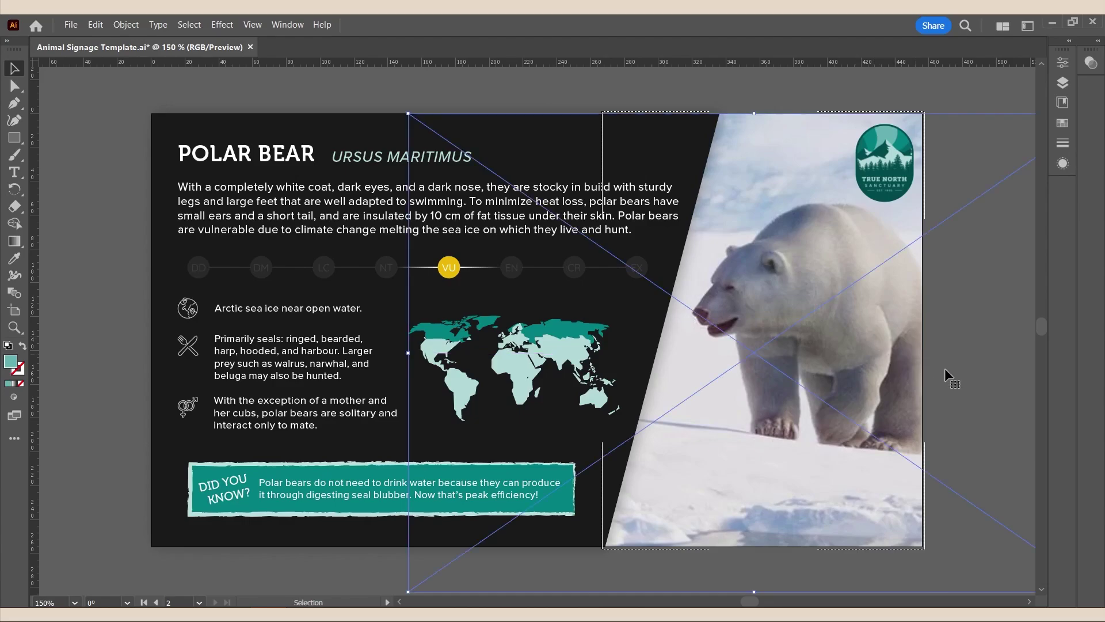
- Return to Draw Normal mode and deselect all artwork
click(475, 546)
click(14, 397)
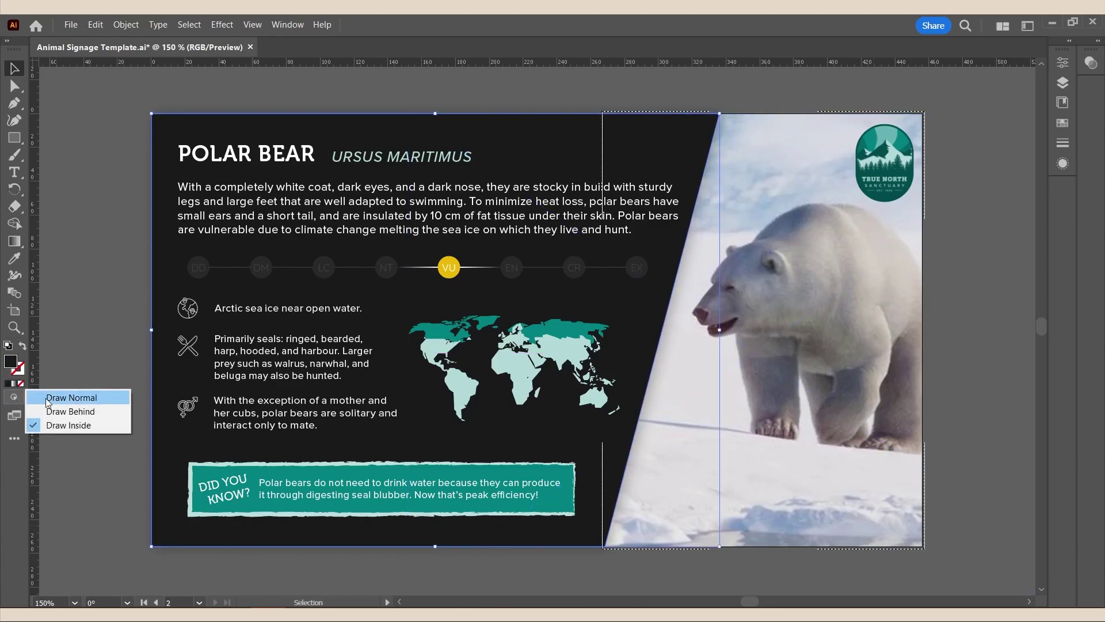
click(47, 398)
click(982, 123)
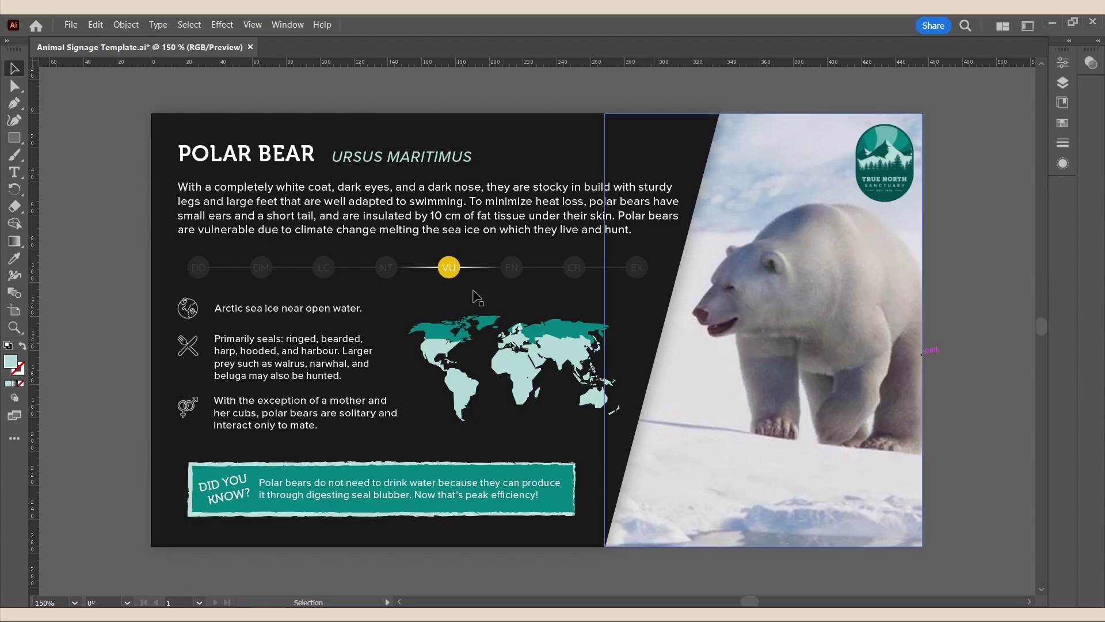
- Export all artboards as a JPEG named "polar bear education sign" to the Downloads folder, with Use Artboards enabled
click(73, 26)
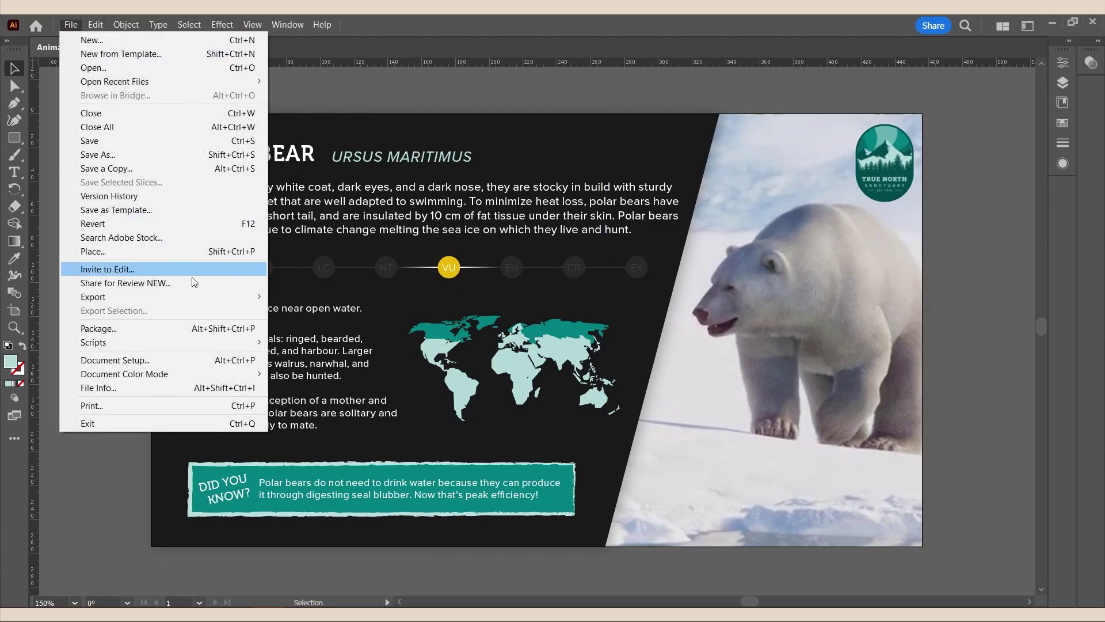
mouse_move(226, 298)
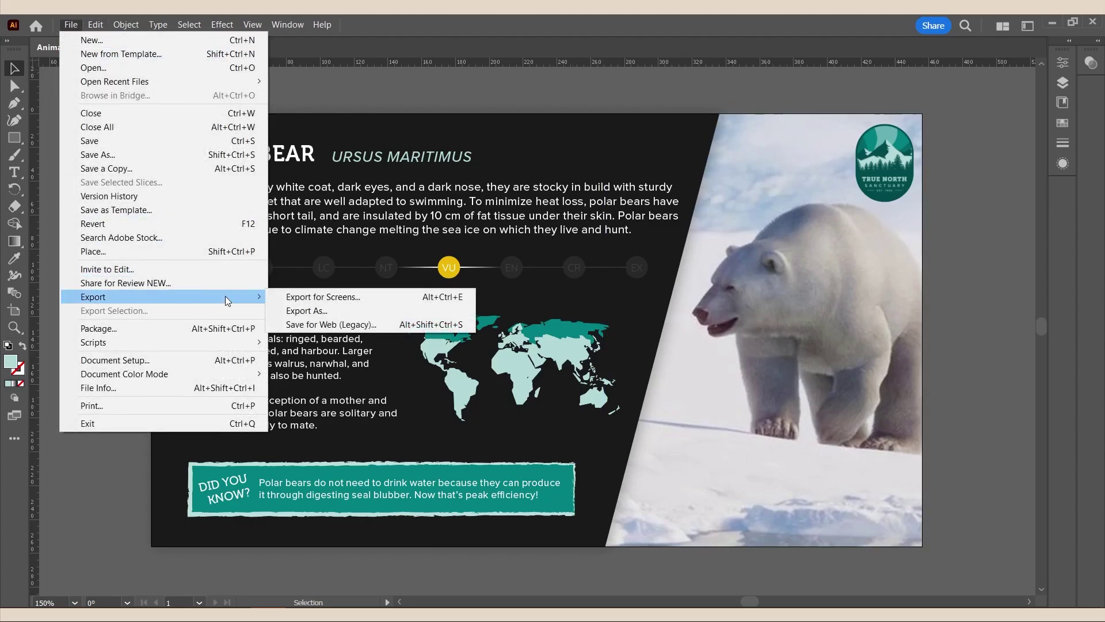
click(306, 310)
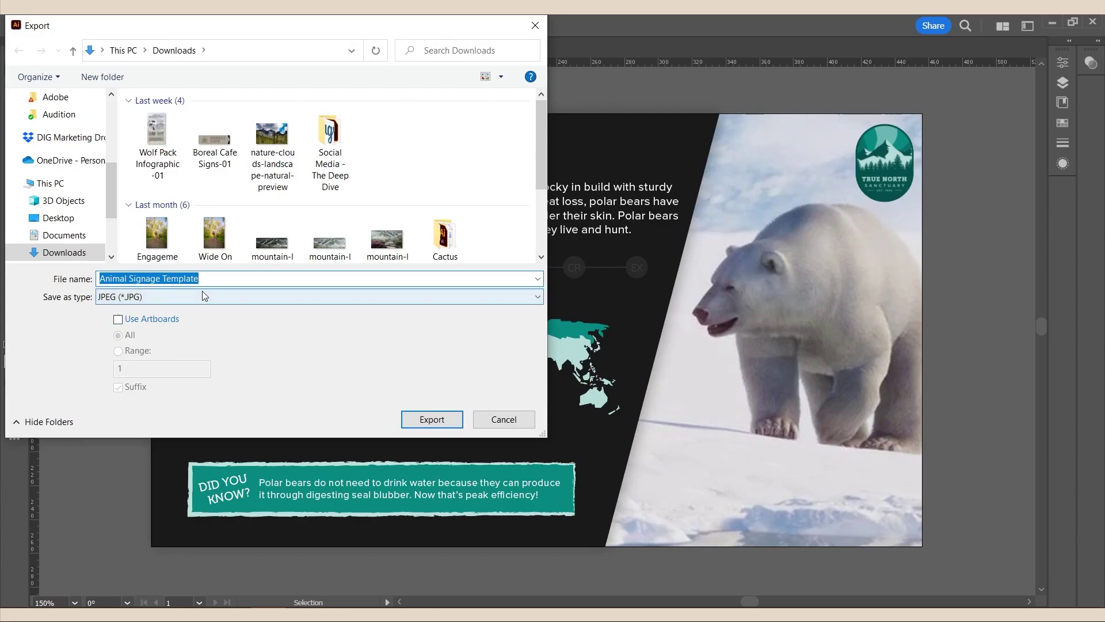
text(polar bear )
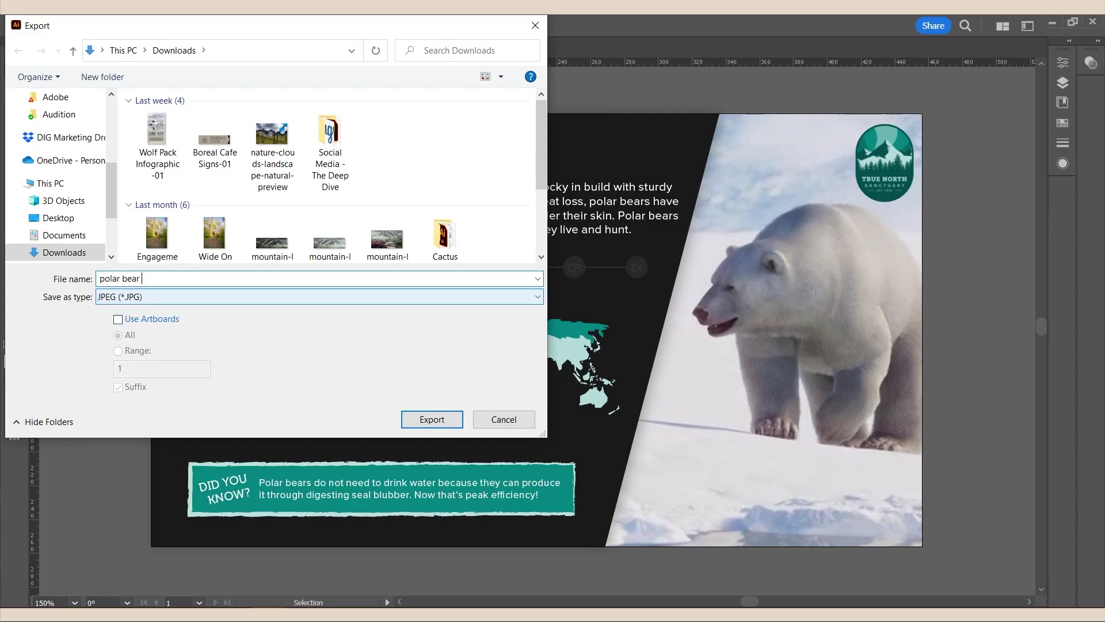
text(education sign)
click(119, 322)
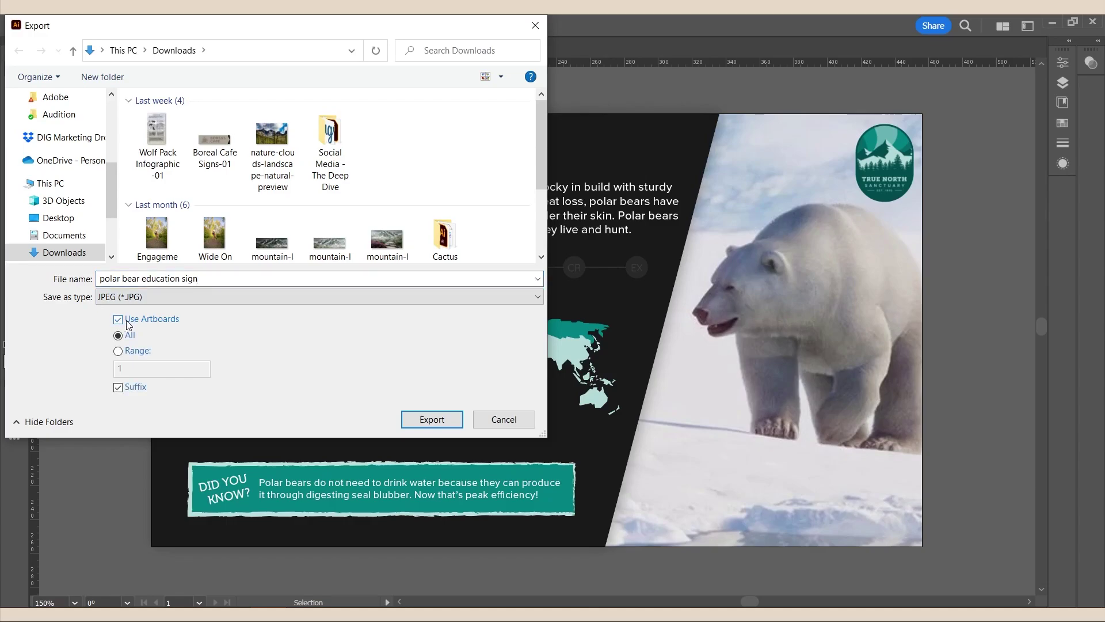
click(432, 420)
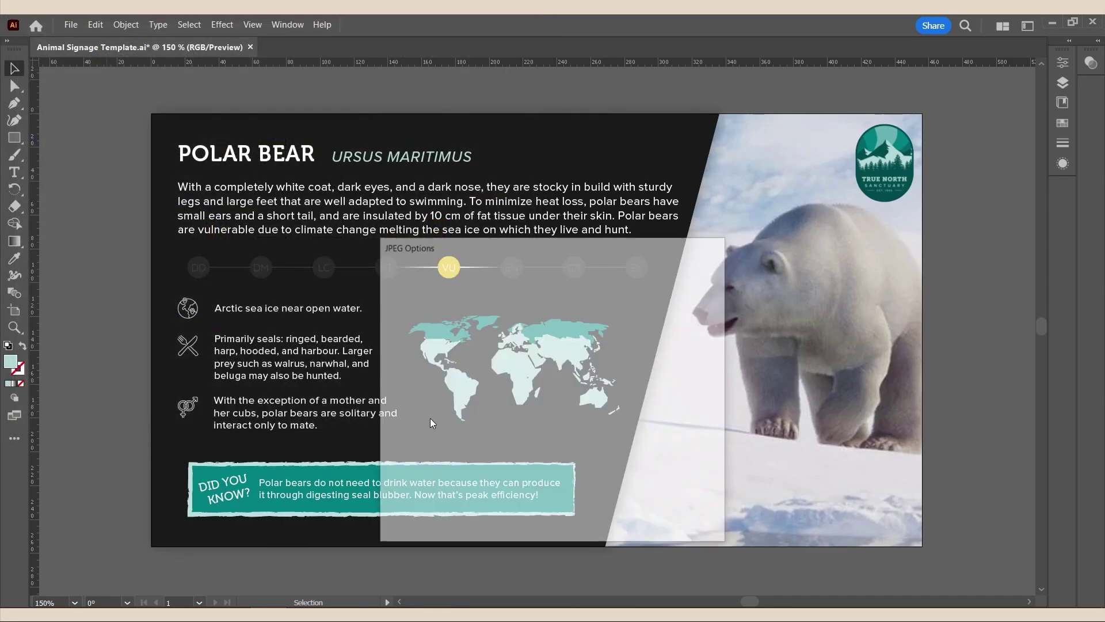
click(618, 510)
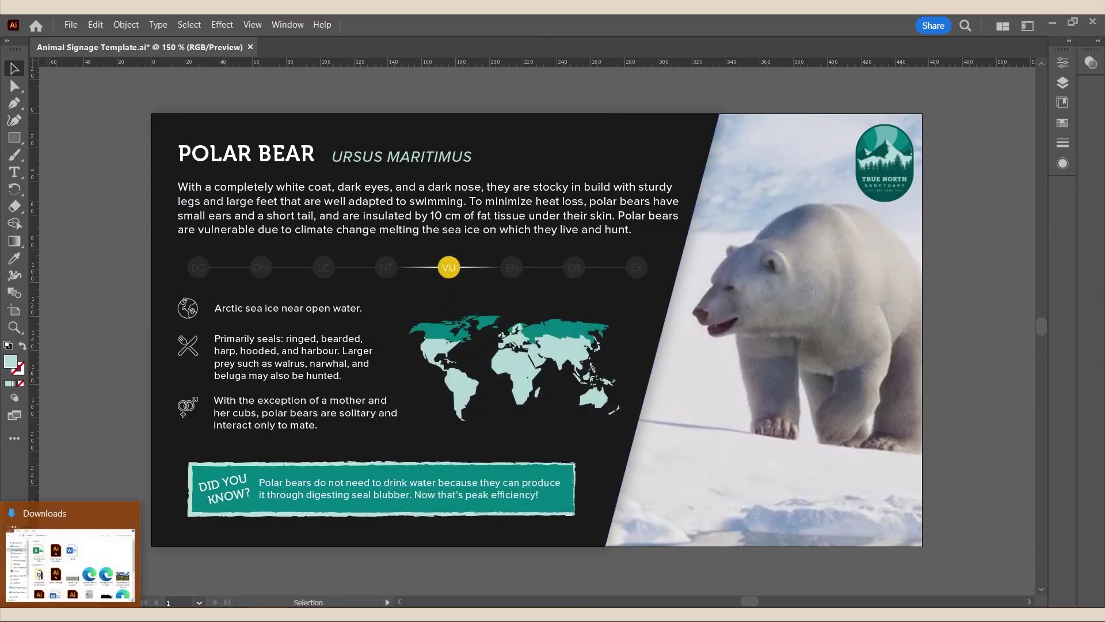
- Switch to the Downloads folder in File Explorer and select the exported polar bear sign image
click(73, 556)
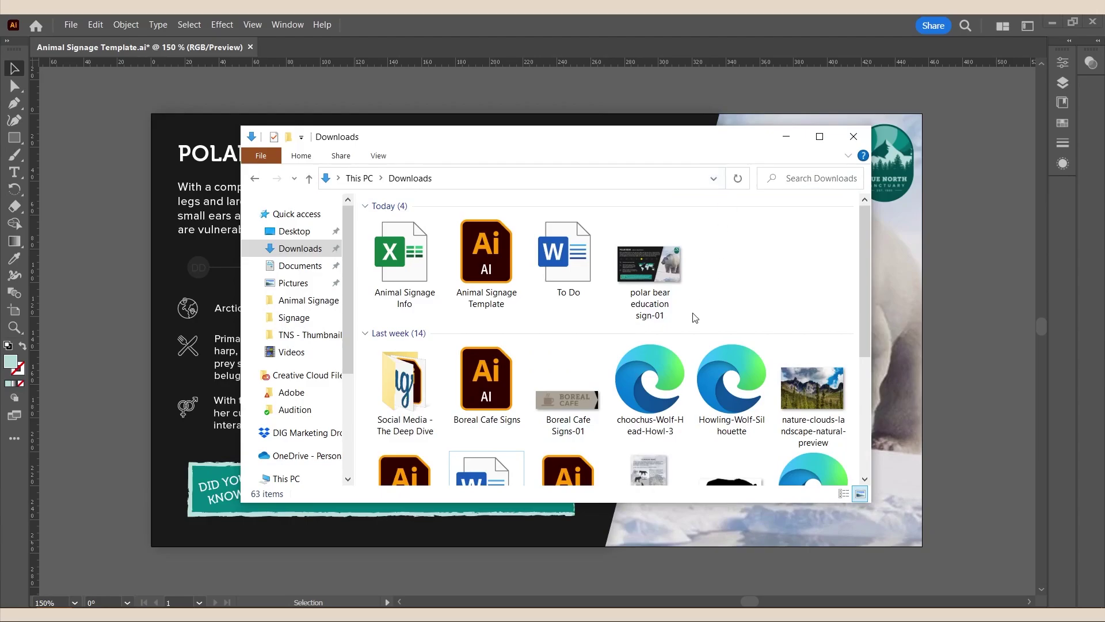
click(654, 272)
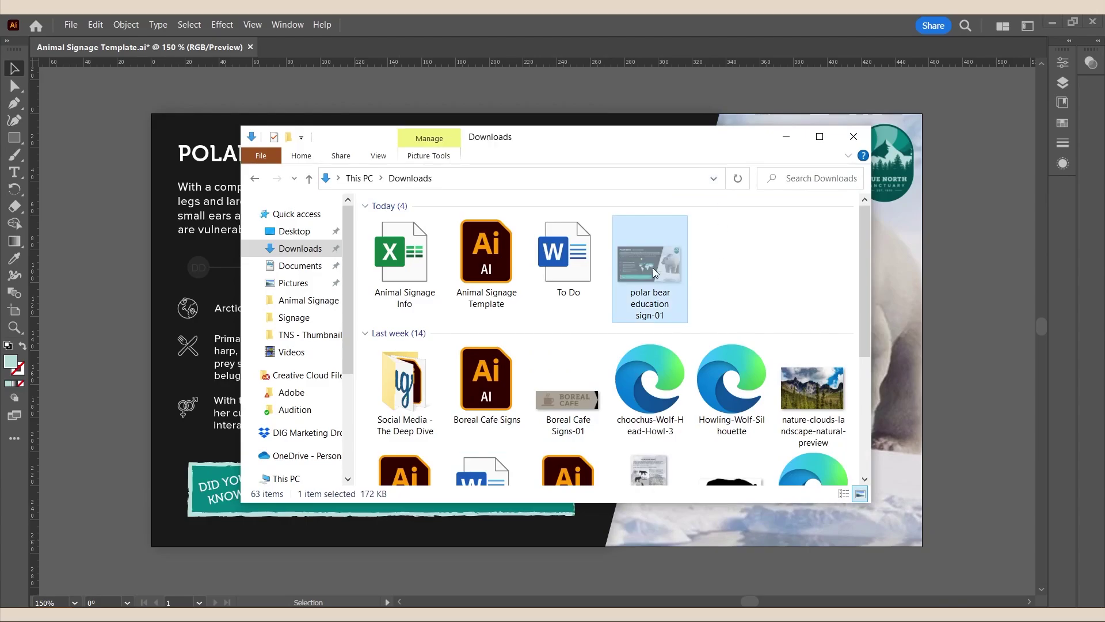
- Open the UserMedia folder in Documents > Frontier Developments > Planet Zoo and browse its images
click(303, 268)
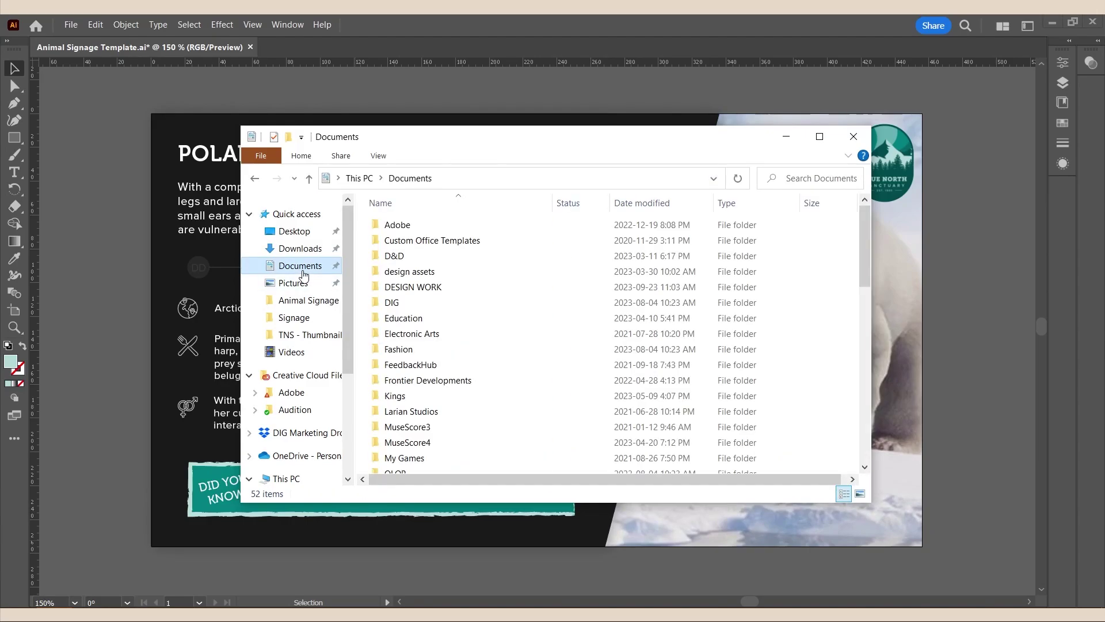
click(426, 381)
double_click(426, 381)
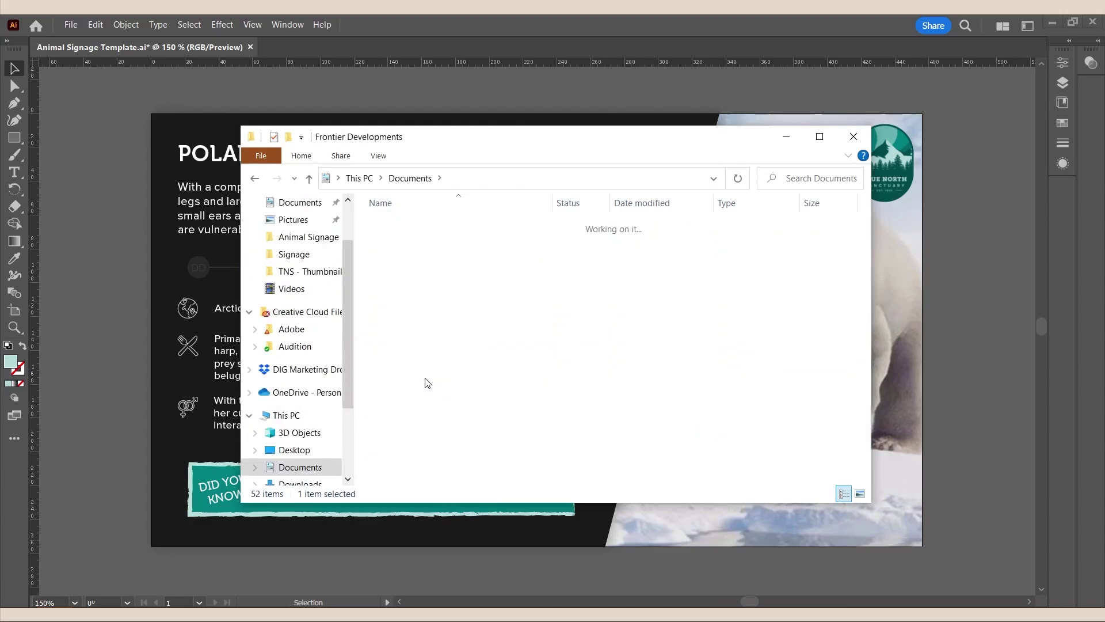
double_click(412, 230)
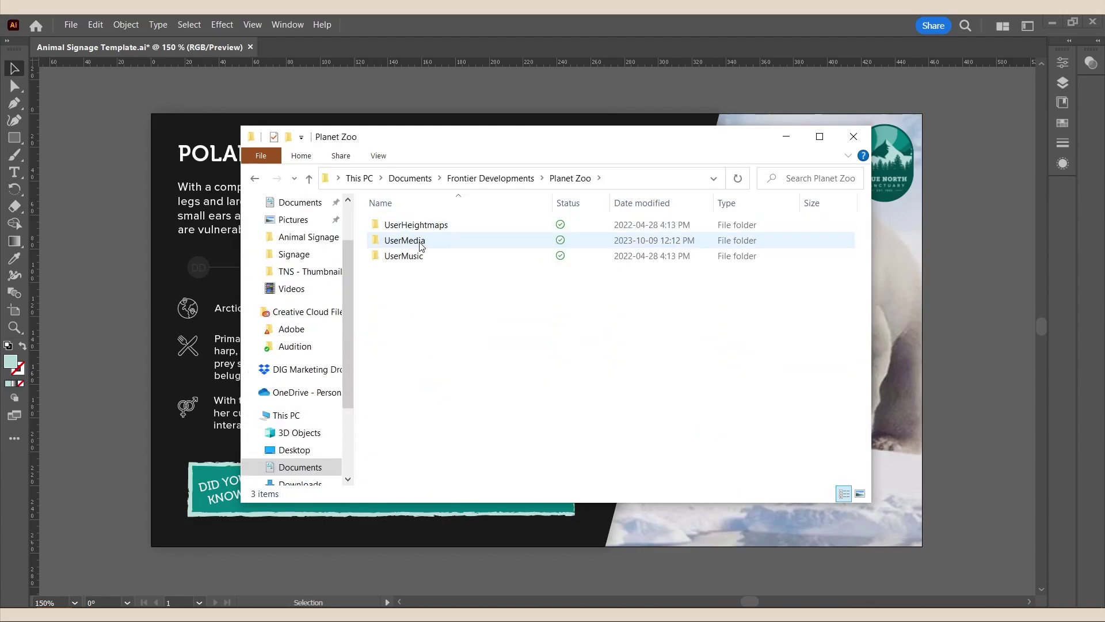
double_click(418, 240)
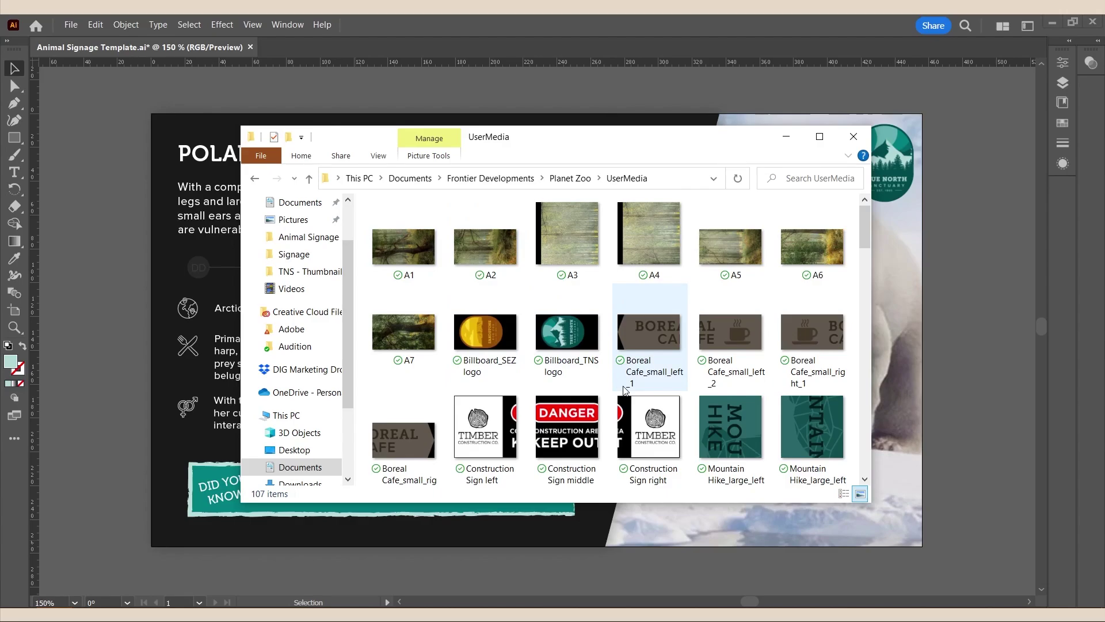
scroll(626, 389, down, 10)
click(814, 368)
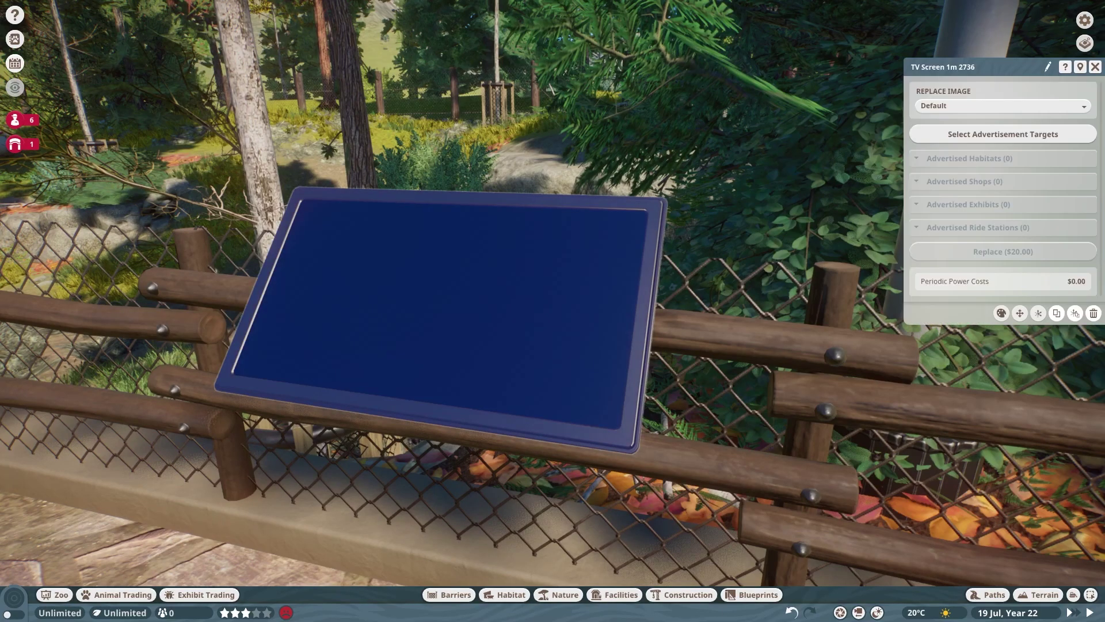
- Switch to Planet Zoo and choose a custom replacement image for the 1 m TV screen mounted on the fence
click(1003, 105)
click(980, 143)
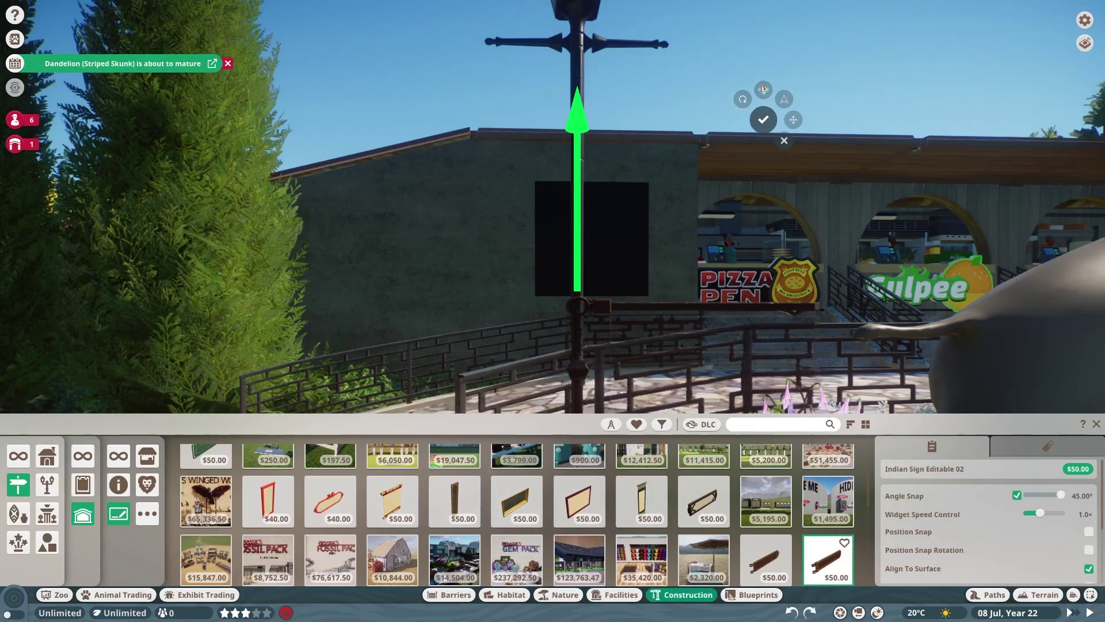
- Rotate the Indian Sign Editable 02 piece on the lamp post around the red axis, using angle snap
key(z)
key(z)
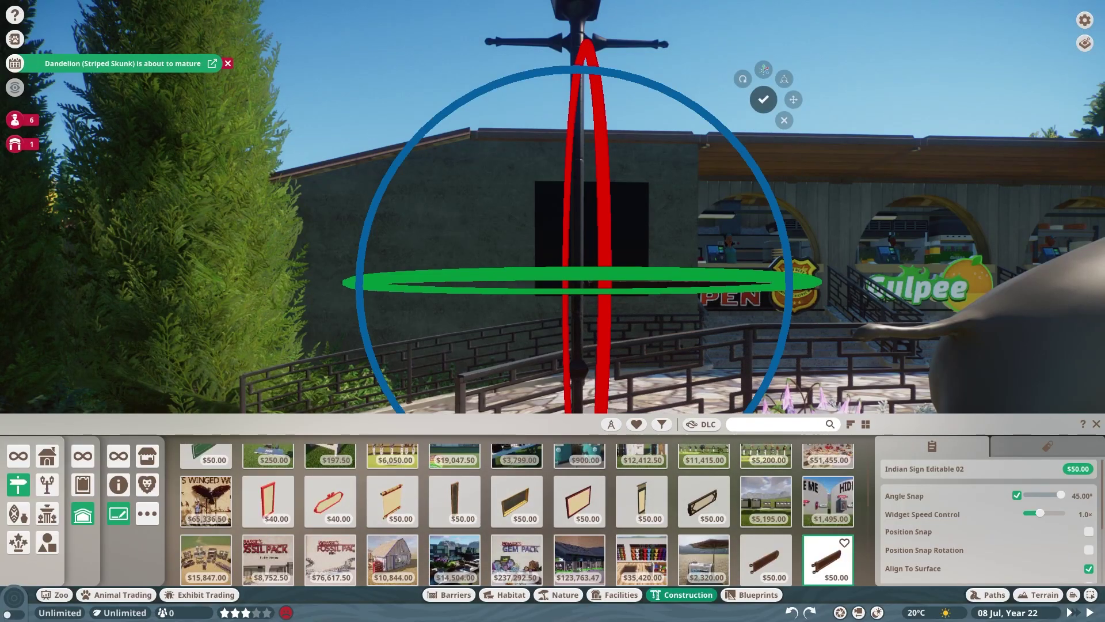
drag(604, 242, 603, 372)
drag(604, 276, 604, 317)
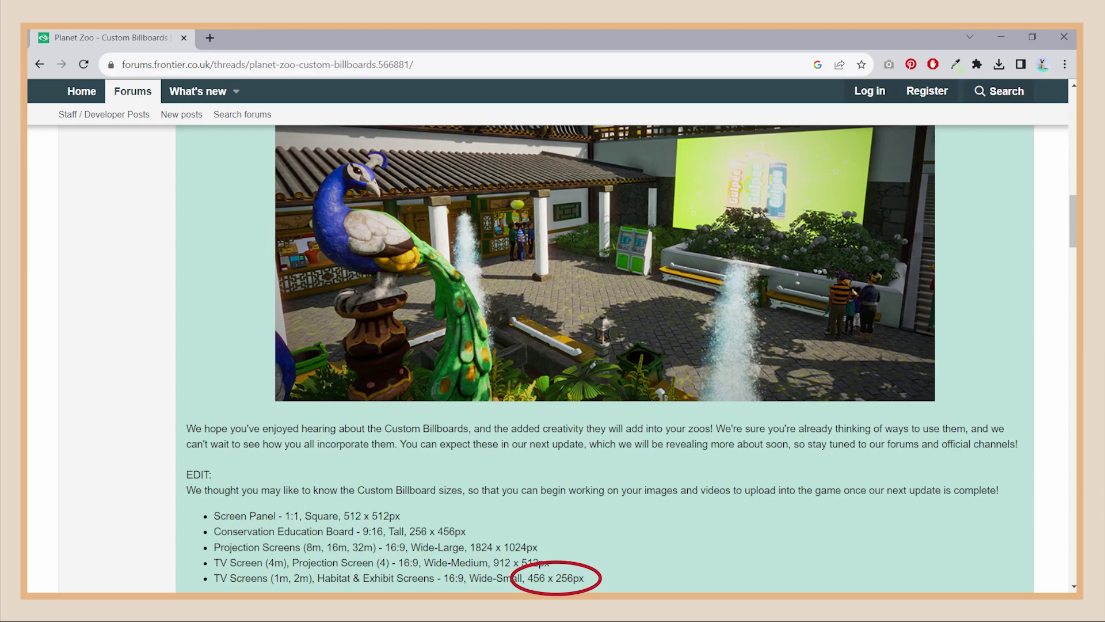
- Multiply the small-screen width of 456 px by 2 in Calculator
text(45)
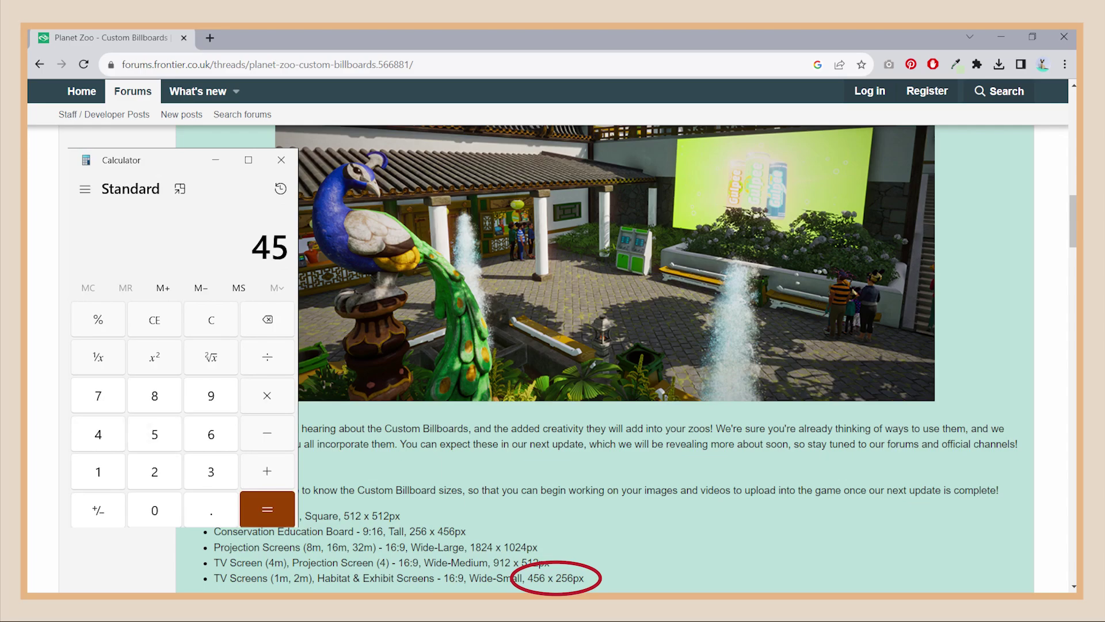
text(6*2)
key(Return)
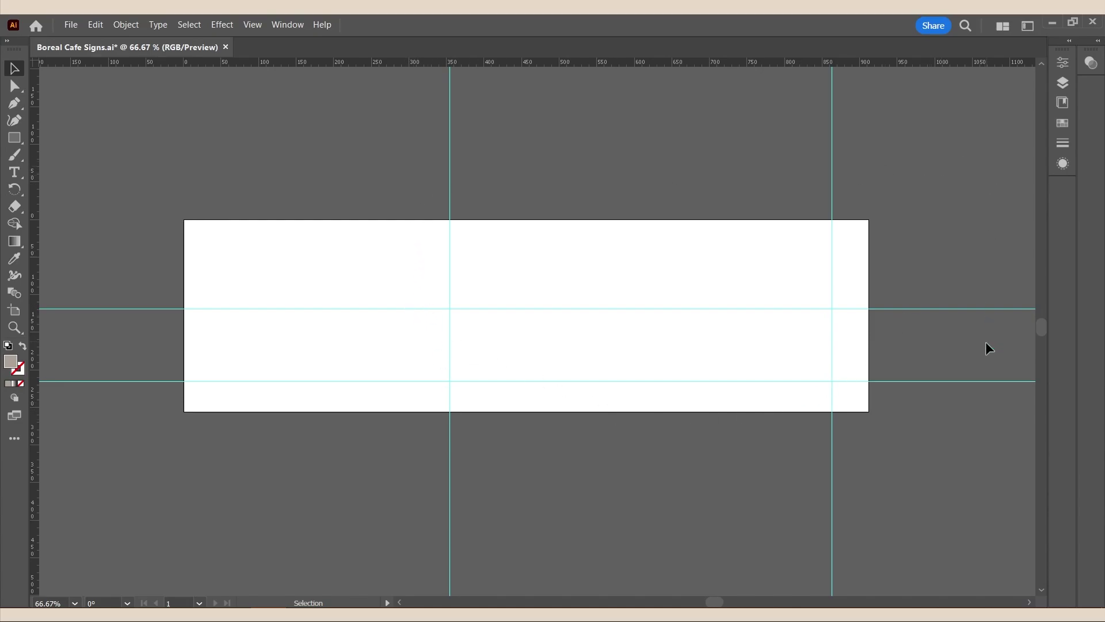
- In the Boreal Cafe Signs document in Illustrator, draw a taupe rectangle covering the whole artboard
click(14, 138)
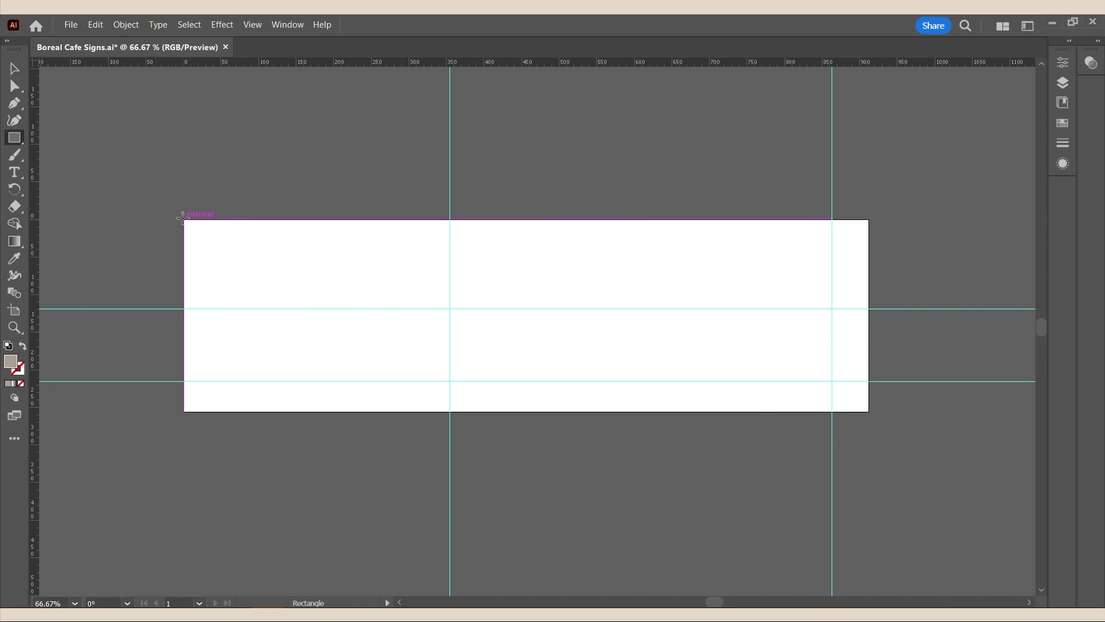
drag(184, 220, 869, 411)
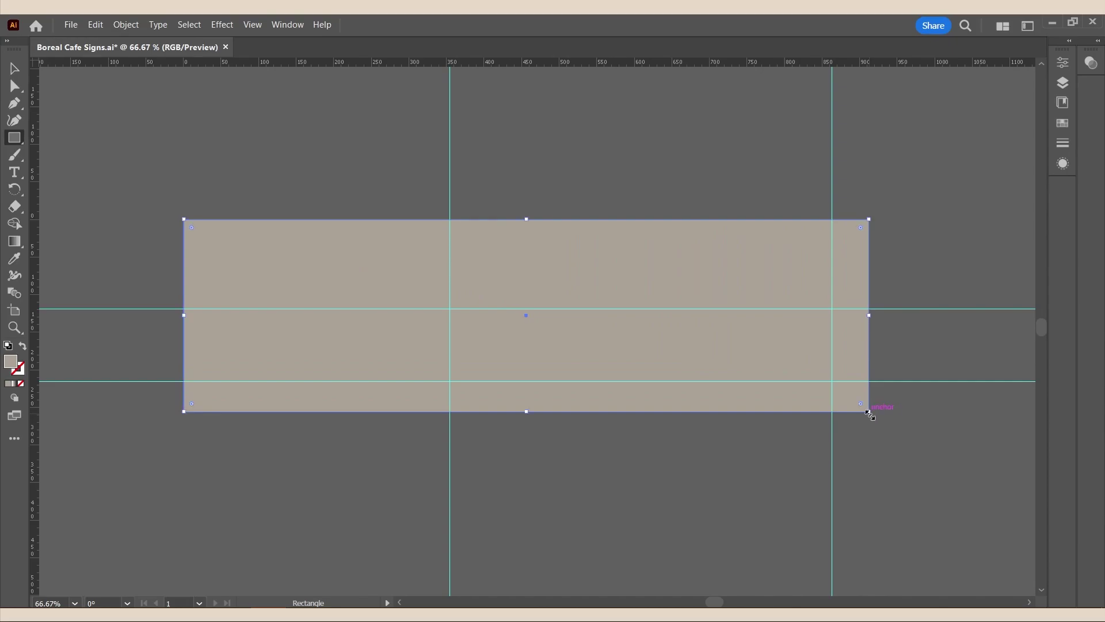
- Add the text "BOREAL" above the artboard and fill it with the dark brown swatch
click(15, 172)
click(490, 206)
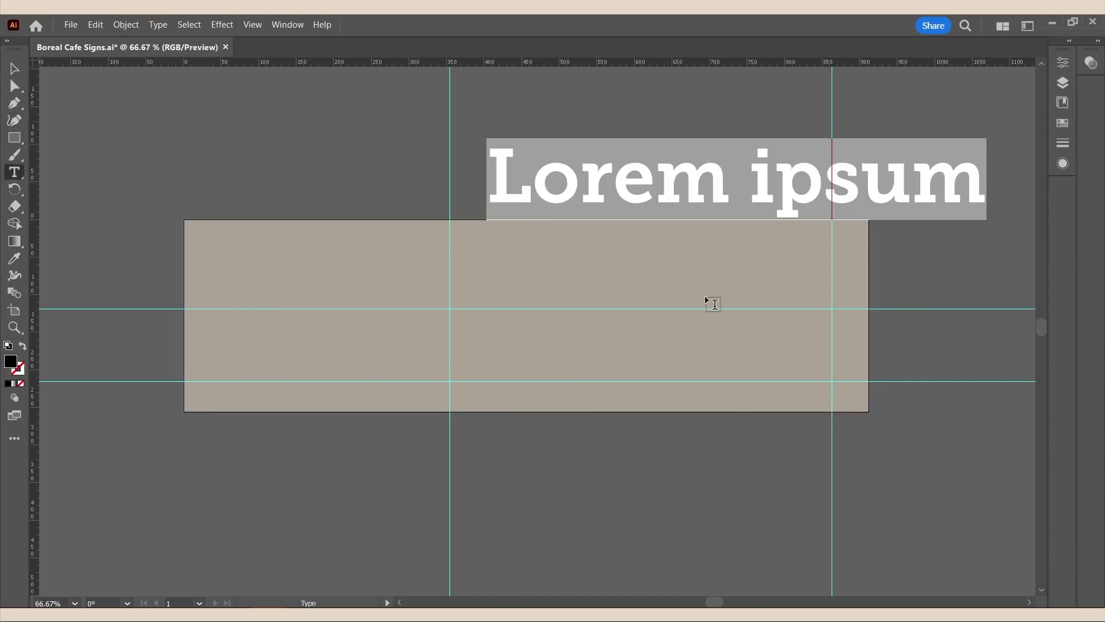
text(BOREAL)
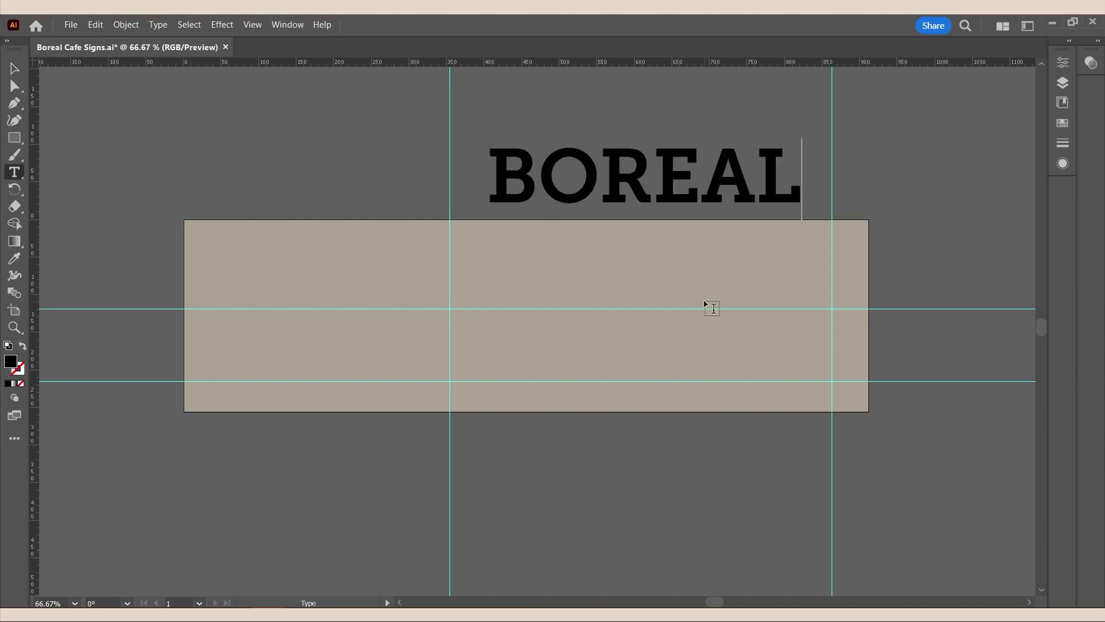
click(15, 68)
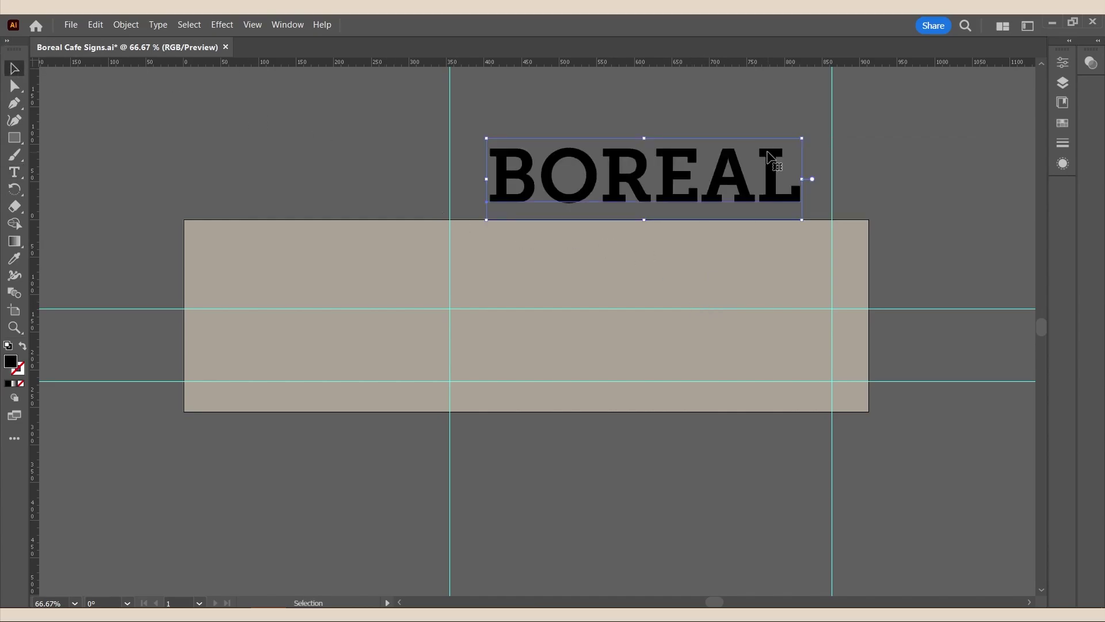
click(1062, 63)
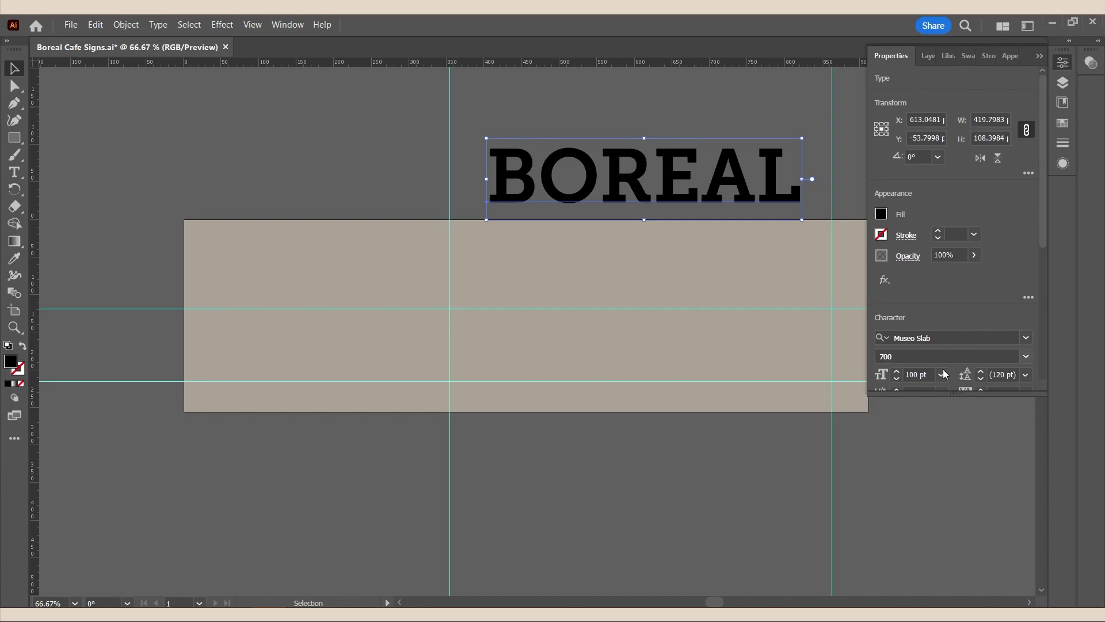
click(882, 214)
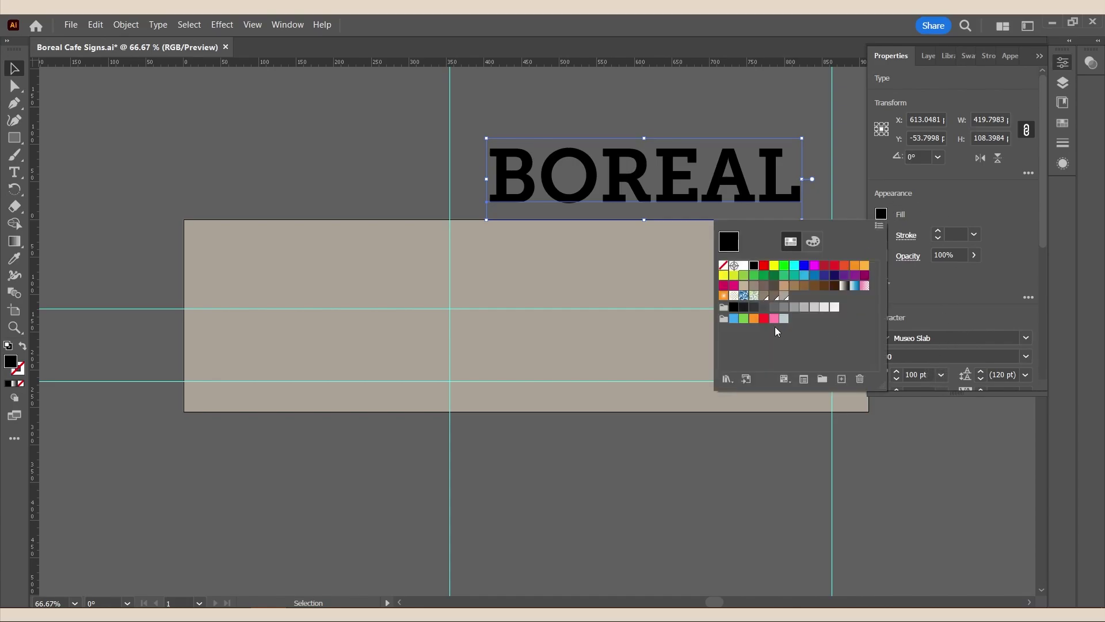
click(774, 296)
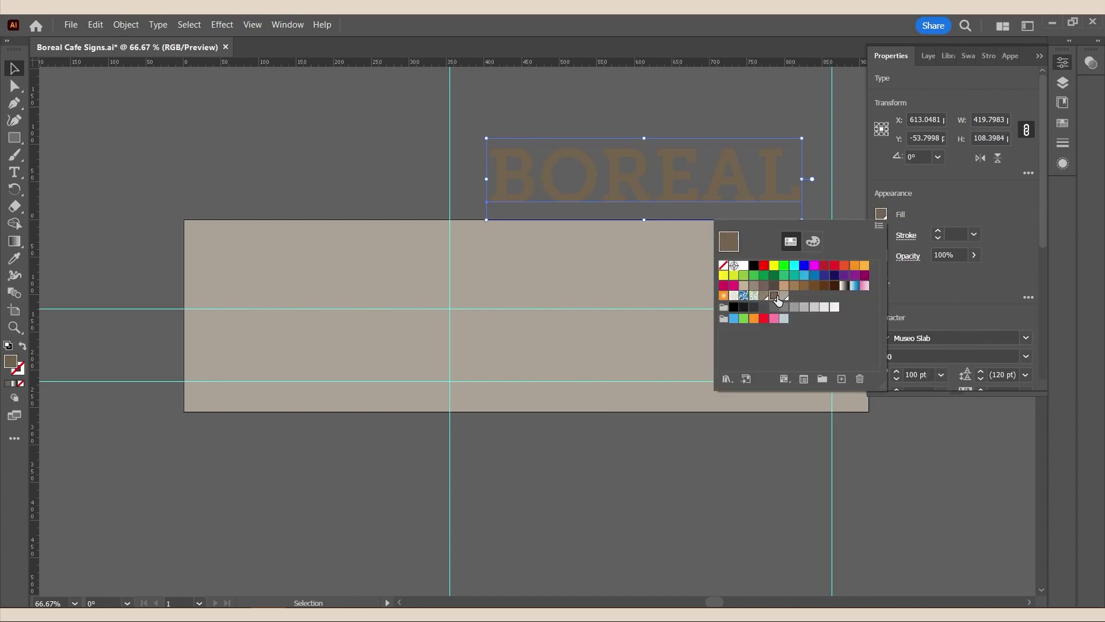
- Move BOREAL onto the rectangle, aligning its baseline to the upper horizontal guide and its start to the left vertical guide
click(18, 69)
drag(580, 167, 541, 280)
click(636, 168)
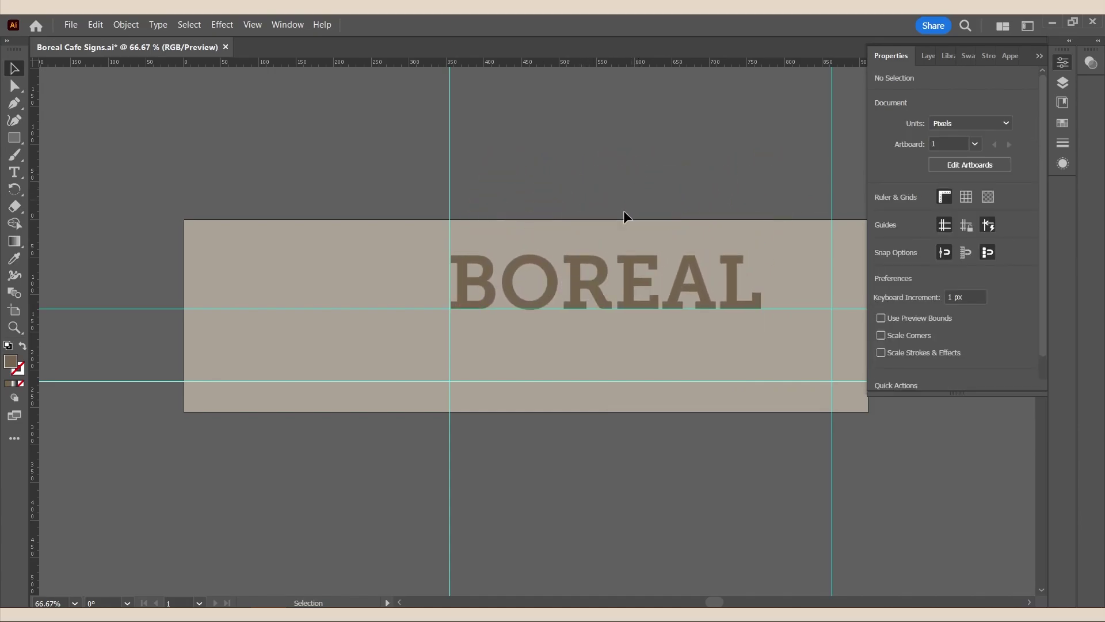
- Add the text "CAFE" above the artboard and set its font to Proxima Nova Semibold
click(13, 172)
click(515, 193)
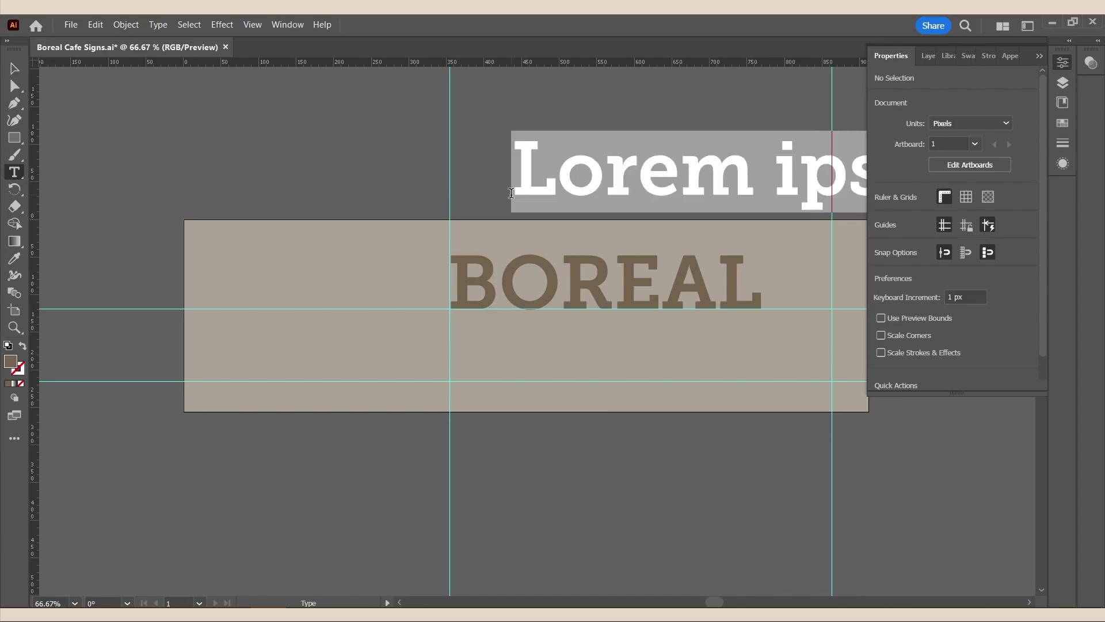
text(CAFE)
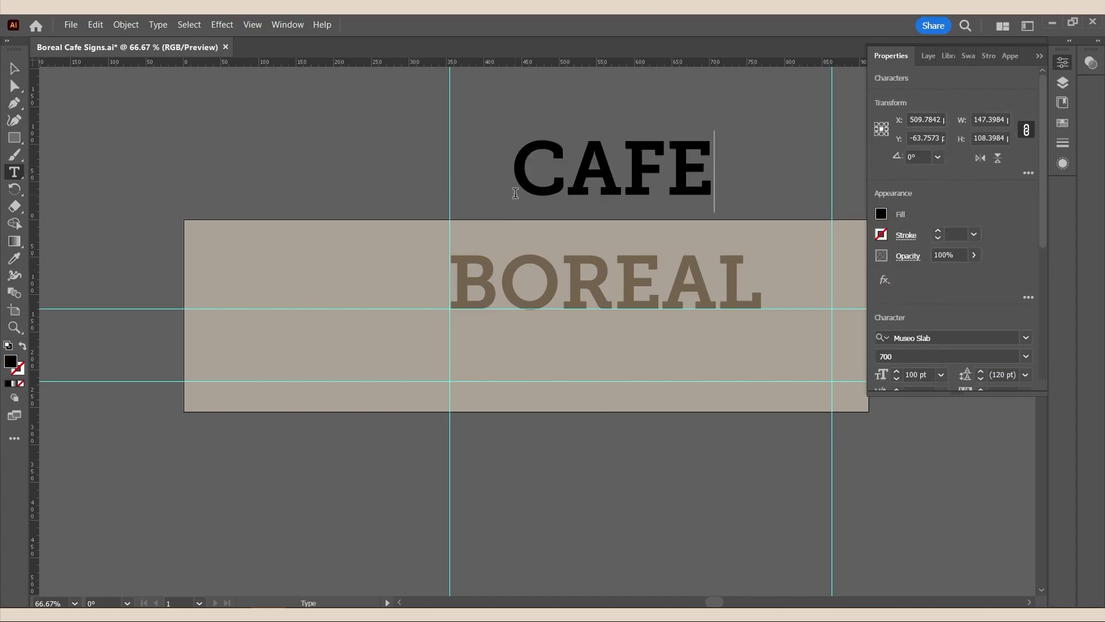
key(ctrl+a)
click(972, 339)
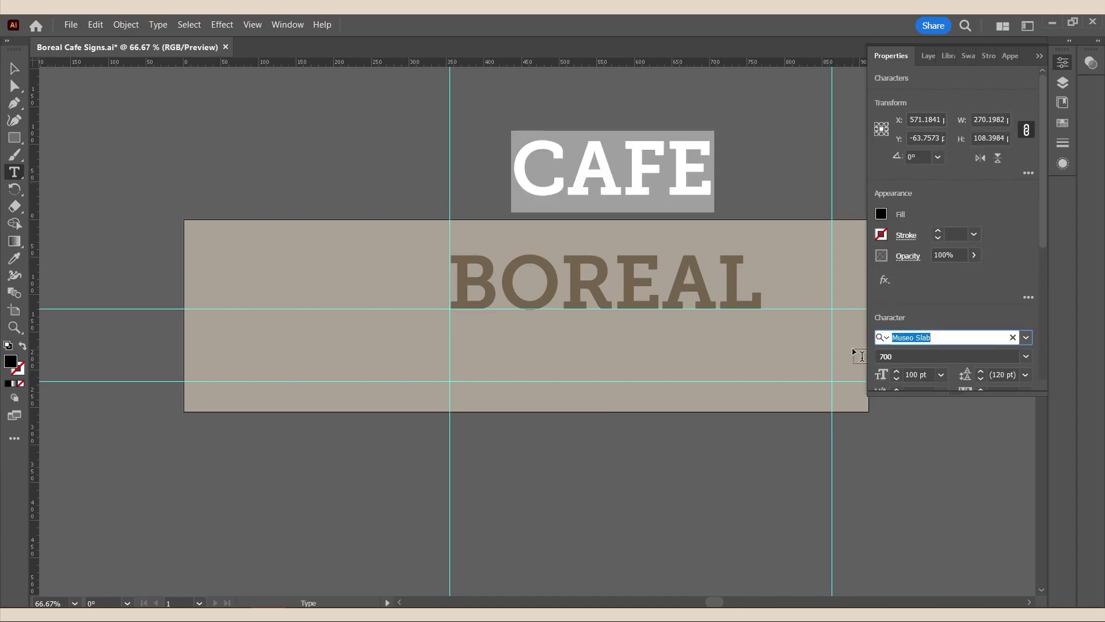
text(proxi)
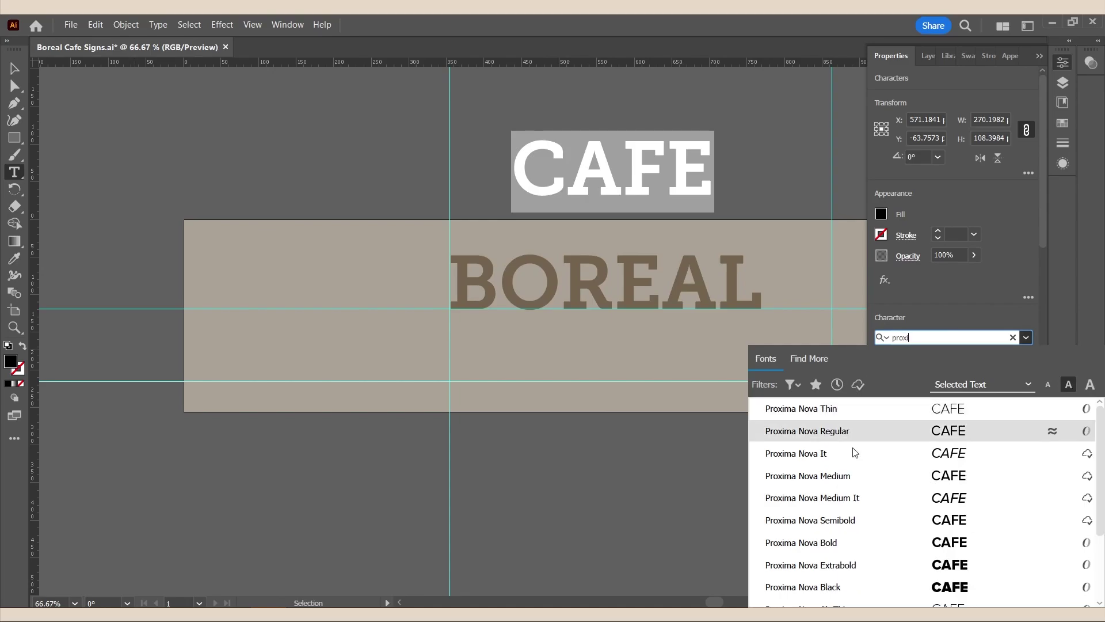
click(852, 520)
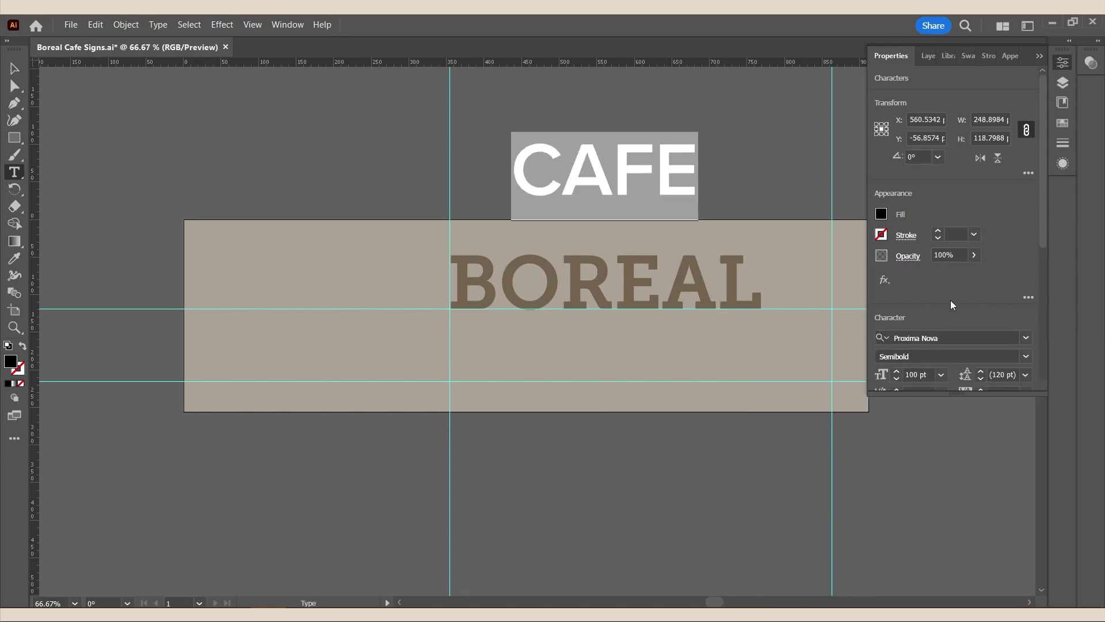
- Set the CAFE text to 104 pt and fill it with the same dark brown swatch as BOREAL
click(896, 371)
click(897, 371)
click(896, 371)
click(897, 371)
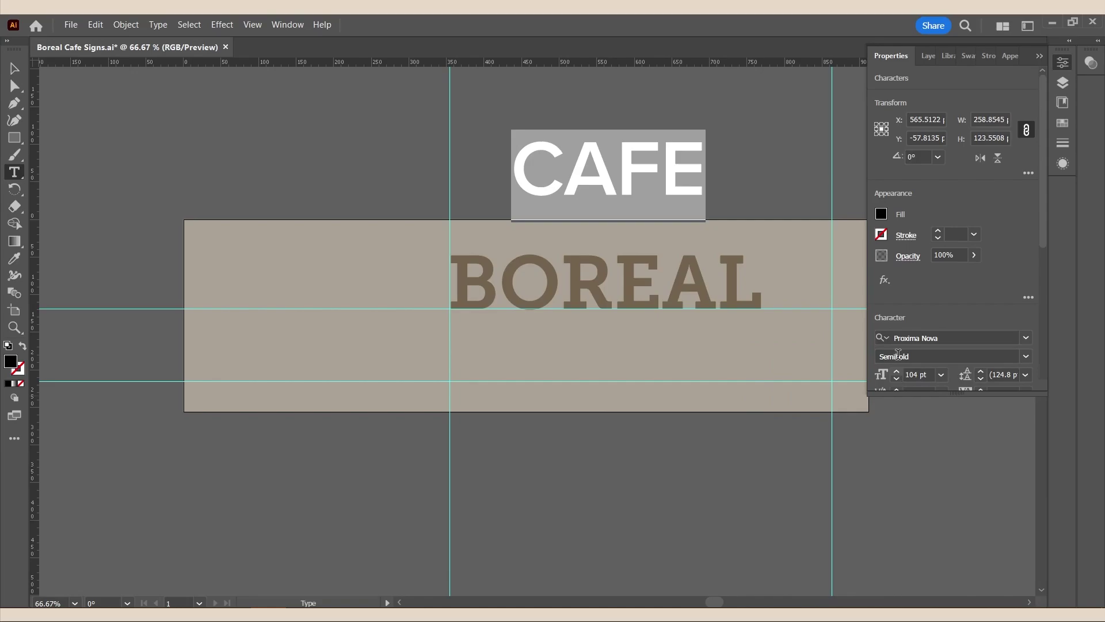
click(883, 214)
click(774, 295)
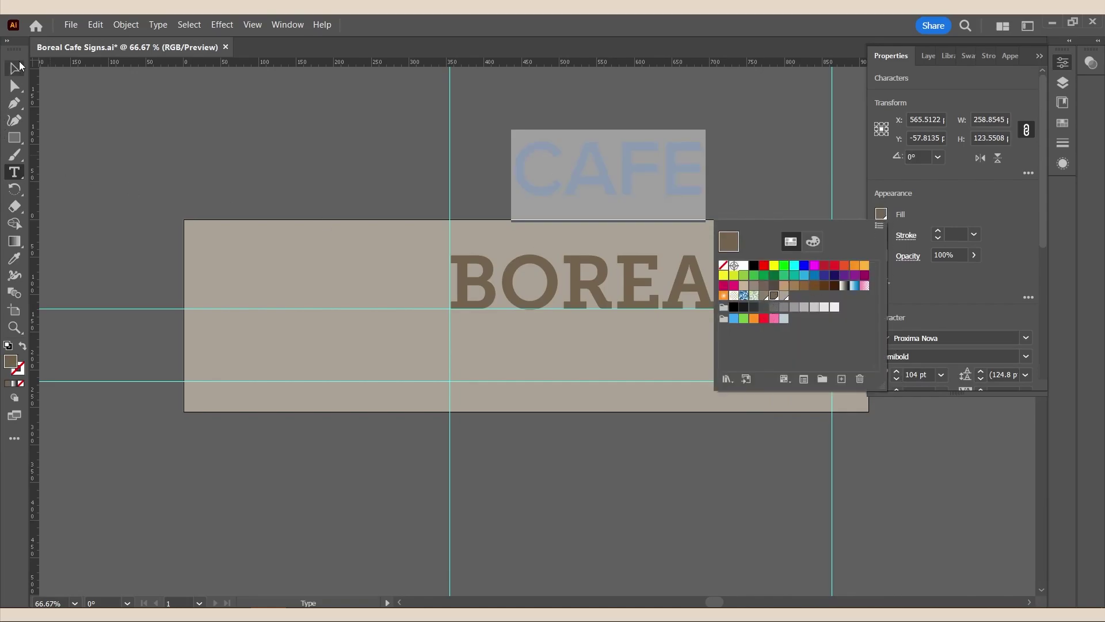
- Move CAFE below BOREAL, aligning its baseline to the lower horizontal guide and its start to the left vertical guide, and deselect it
click(14, 68)
double_click(14, 68)
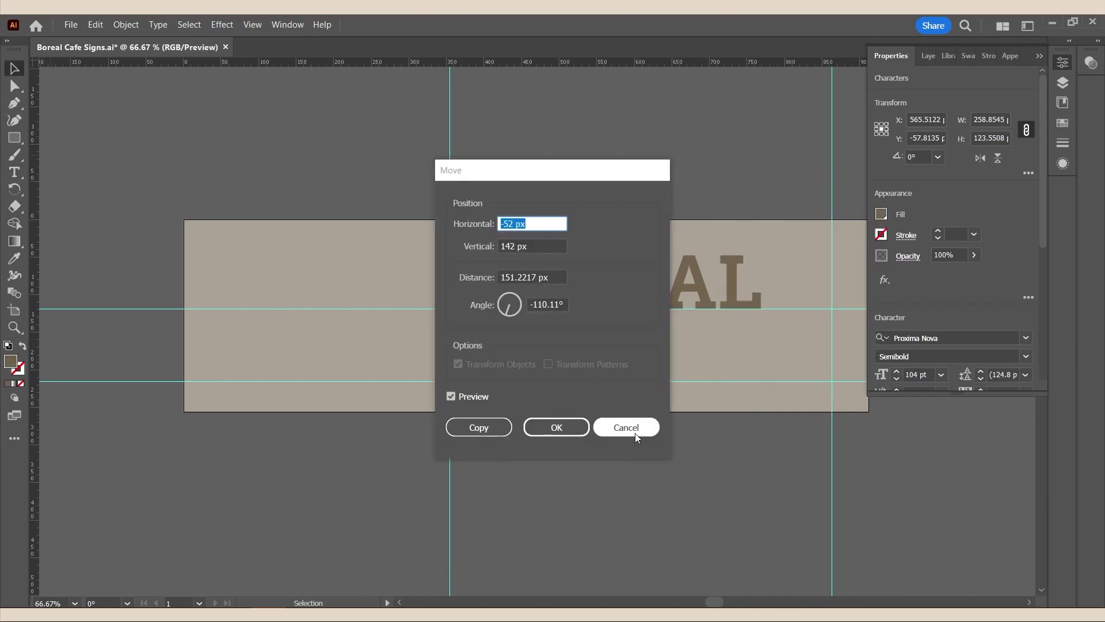
click(625, 427)
drag(553, 172, 488, 361)
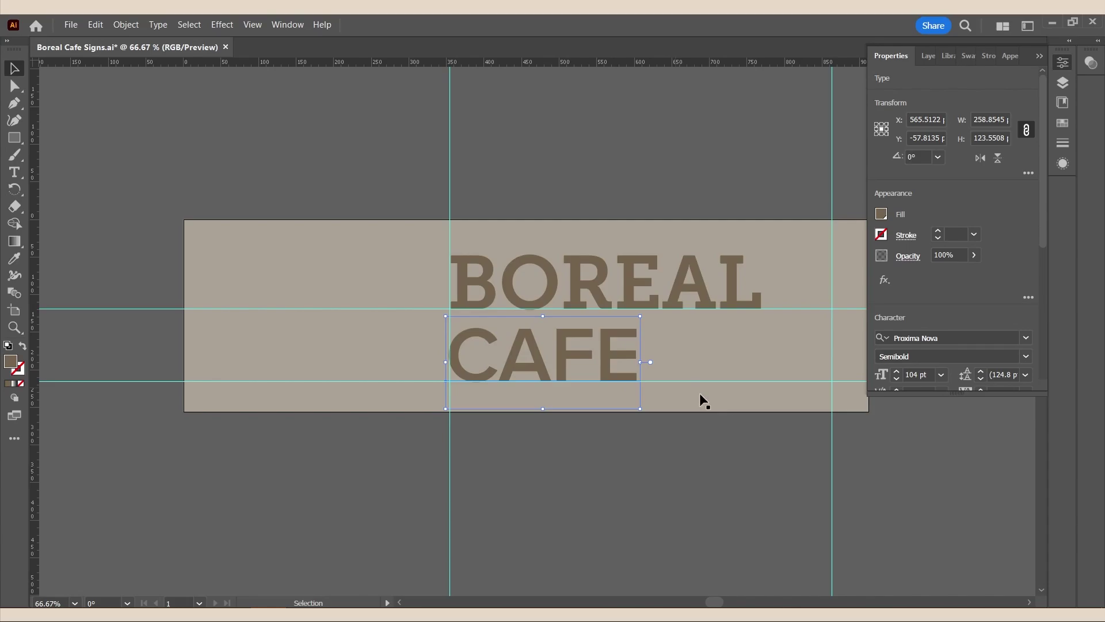
click(613, 494)
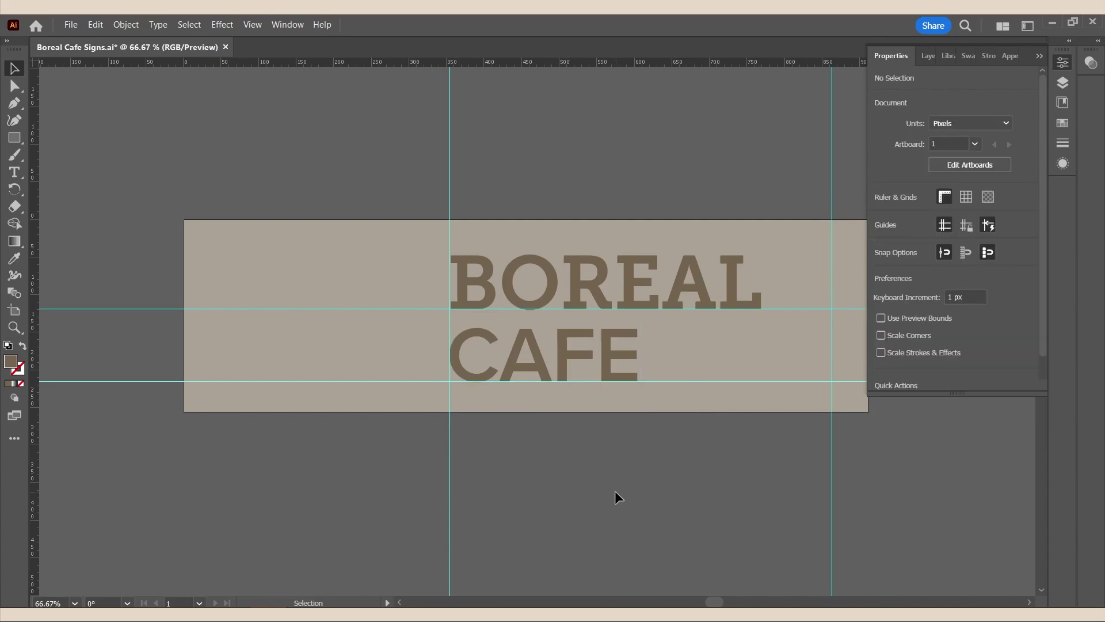
- Paste the steaming coffee cup graphic in front, beside the BOREAL CAFE text, and deselect it
key(ctrl)
key(ctrl+f)
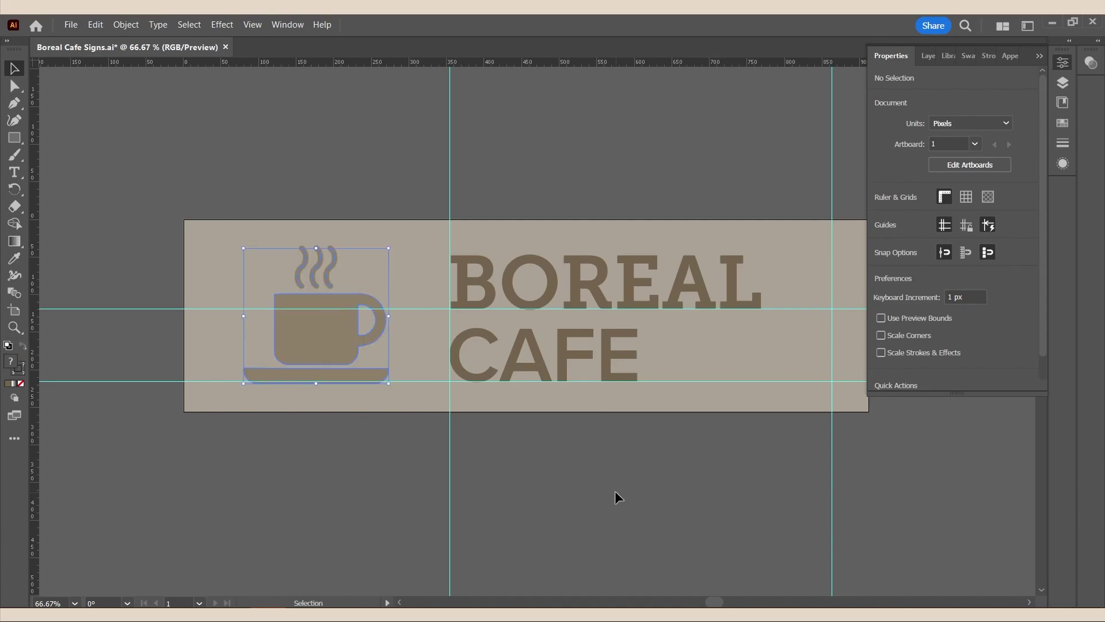
click(615, 491)
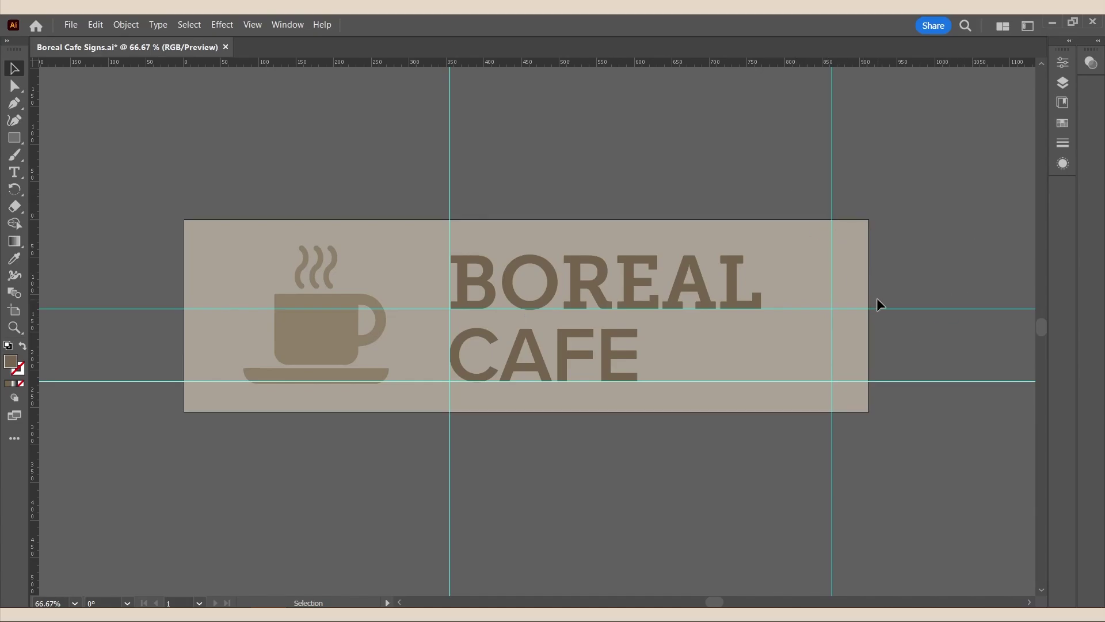
- Create a three-sided polygon with a 50 px radius above the artboard
click(842, 407)
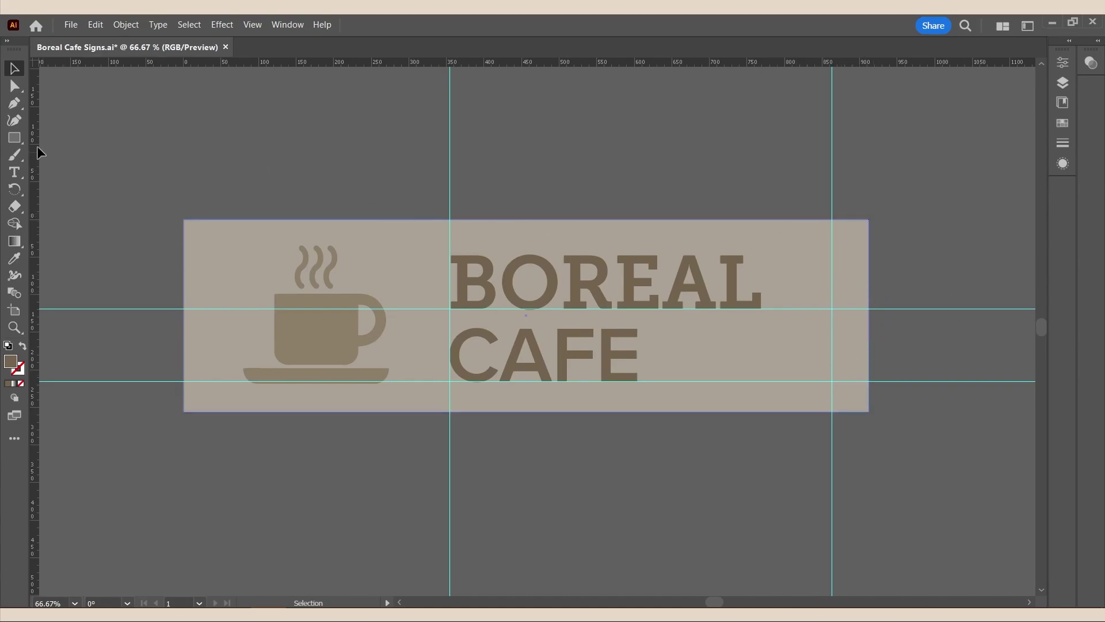
click(15, 138)
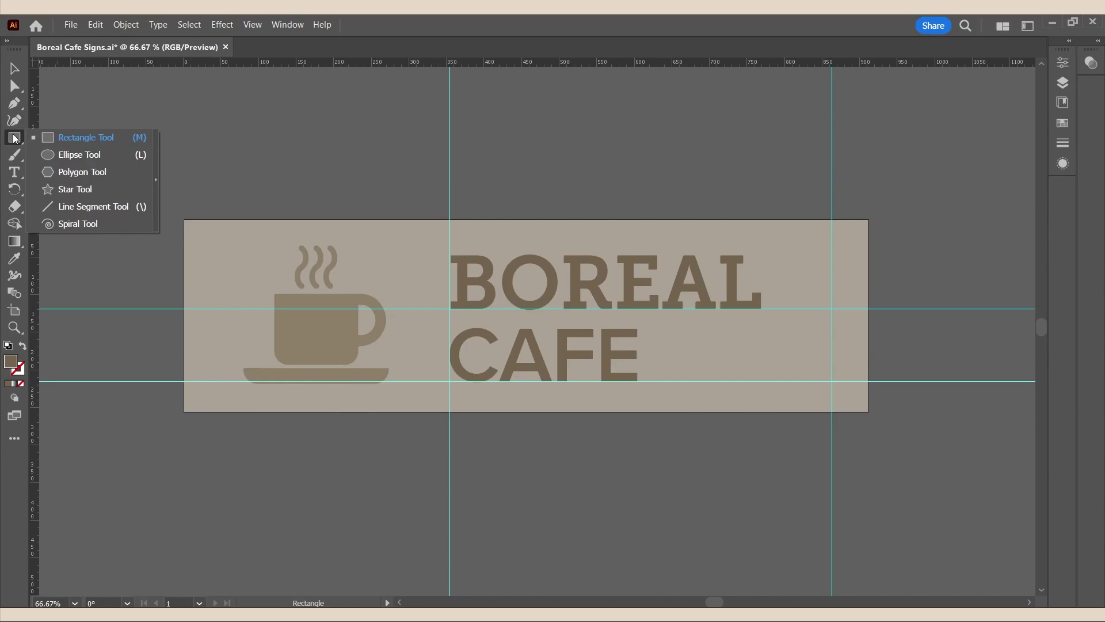
click(70, 175)
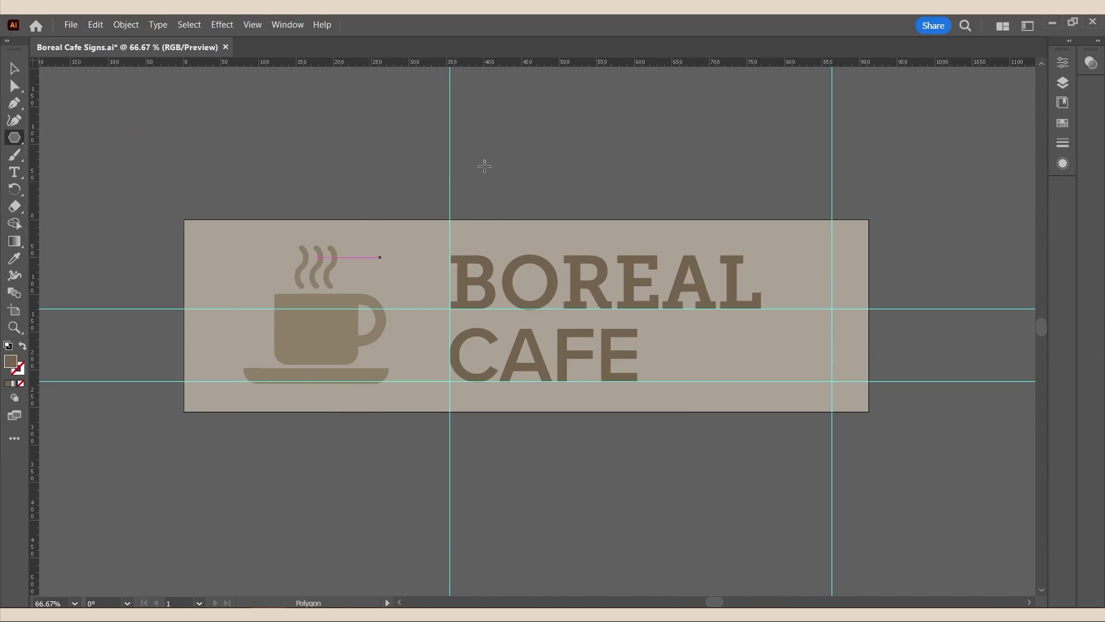
click(575, 184)
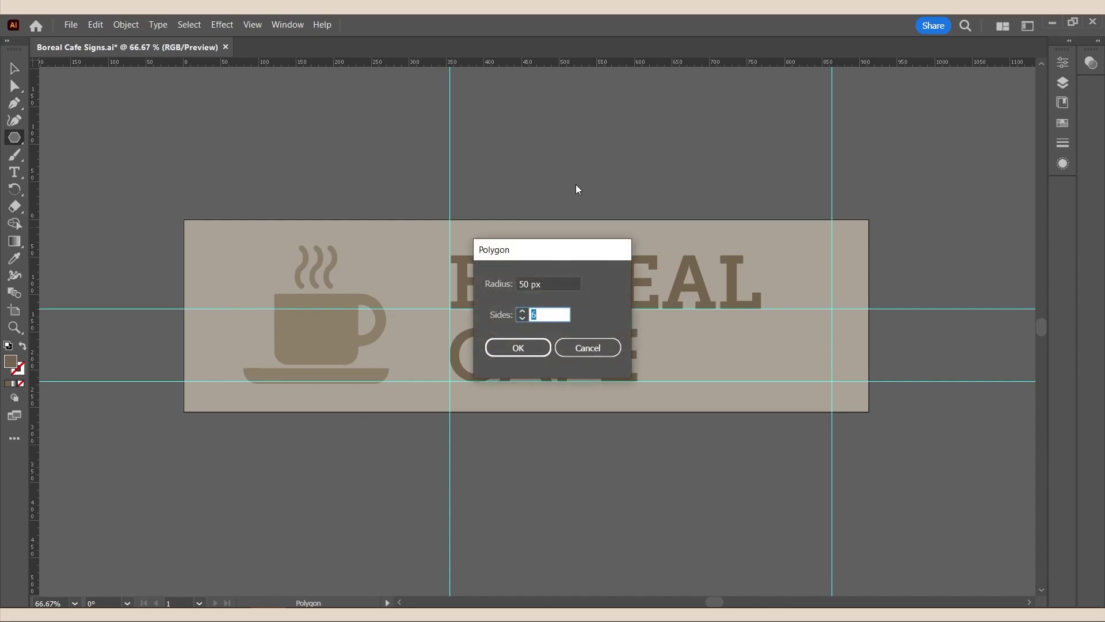
text(3)
click(535, 352)
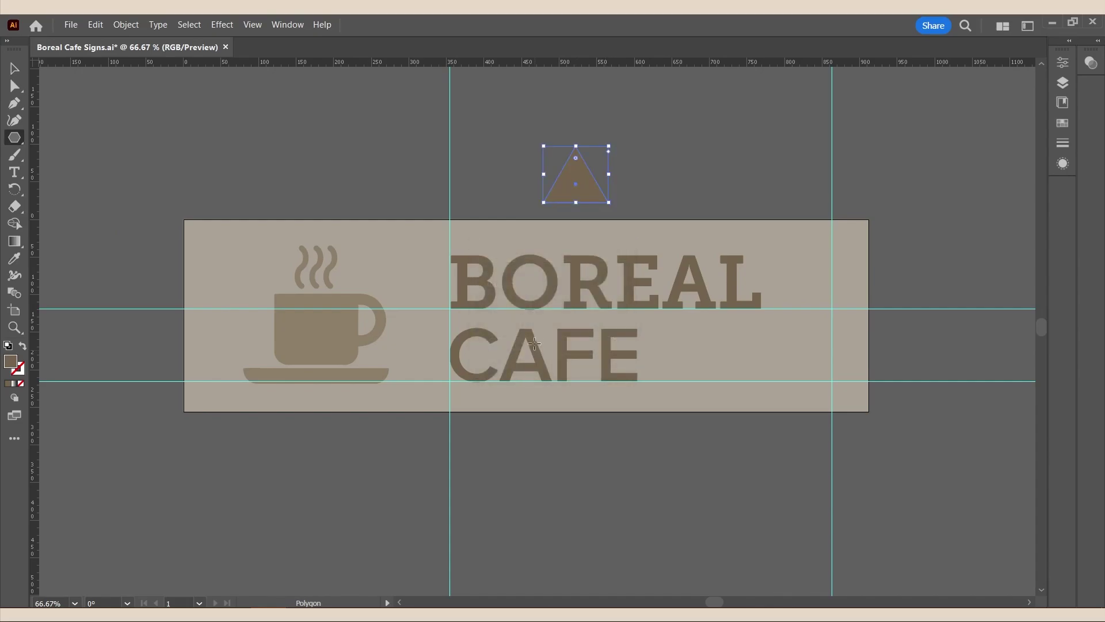
- Fill the triangle with black and rotate it 90° so it points left
click(1063, 63)
click(881, 213)
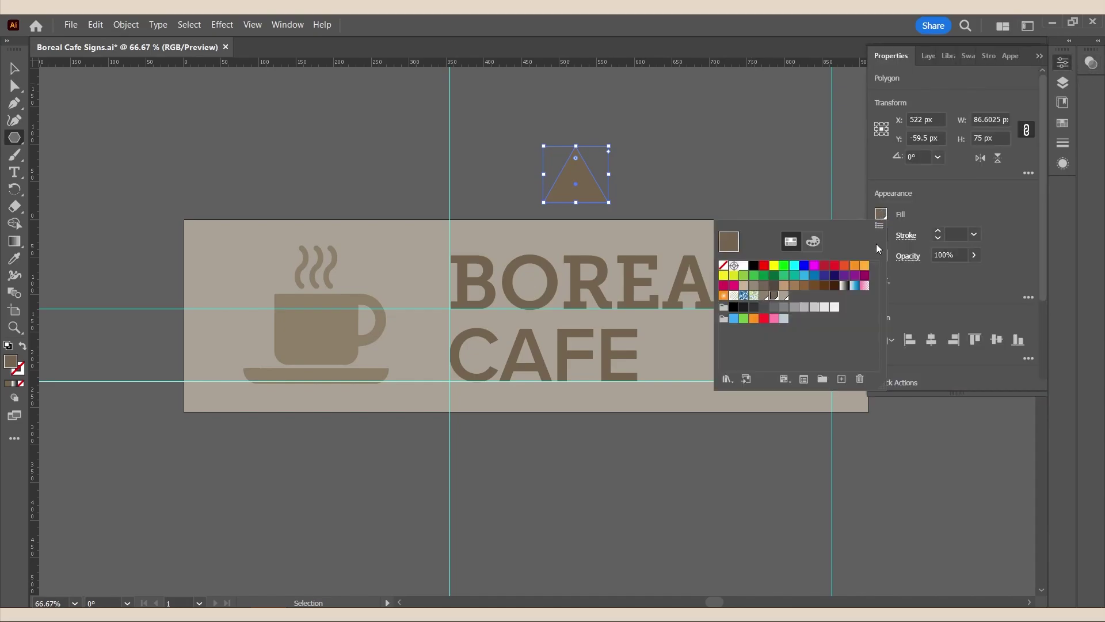
click(754, 265)
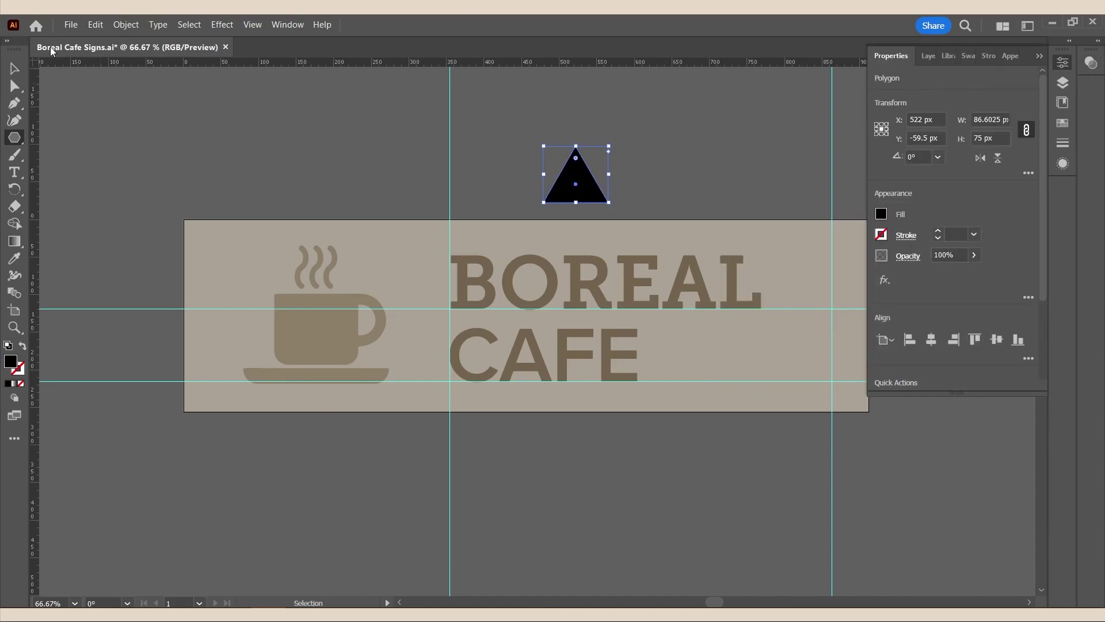
key(v)
drag(609, 143, 530, 130)
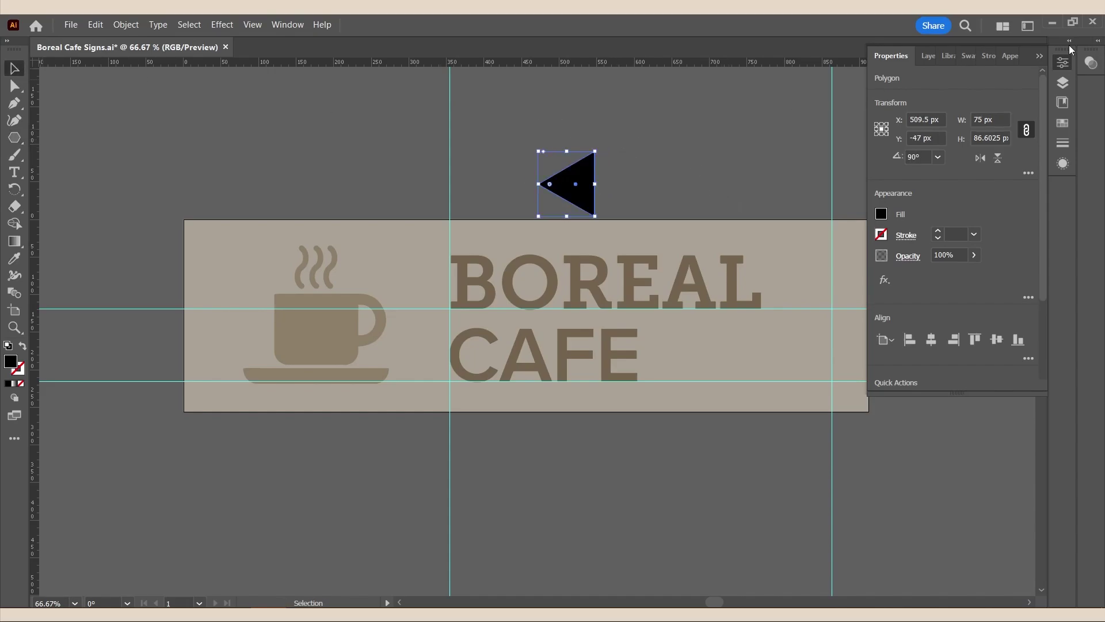
click(1039, 56)
- Scale the triangle proportionally to about half the artboard's height, roughly 111 by 128 px, and align it to the sign's upper-right corner
drag(589, 183, 860, 247)
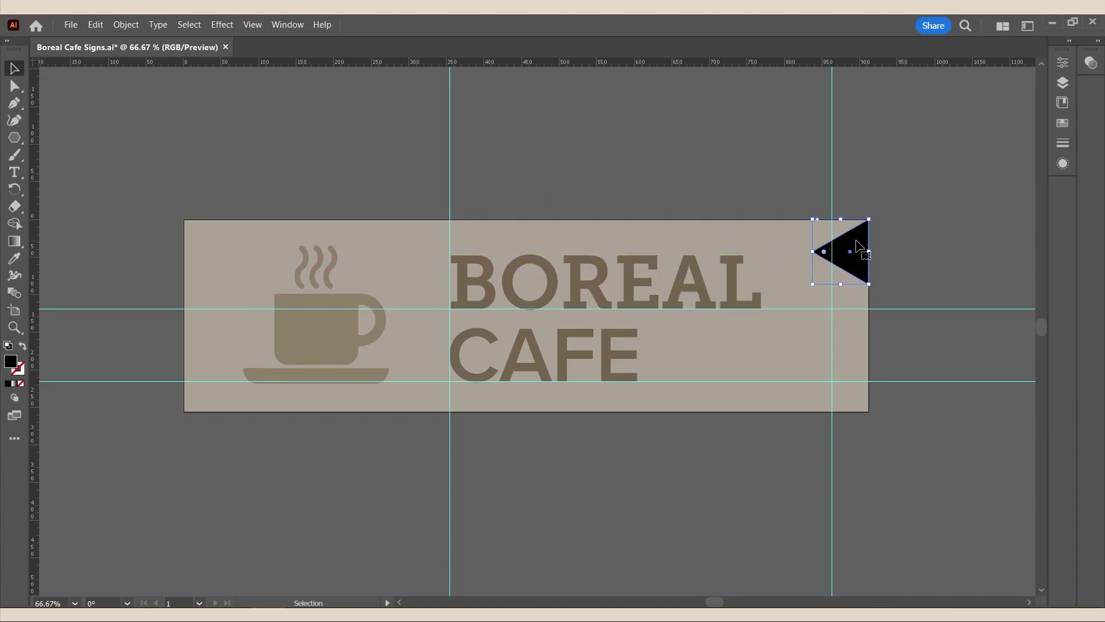
drag(841, 288, 841, 315)
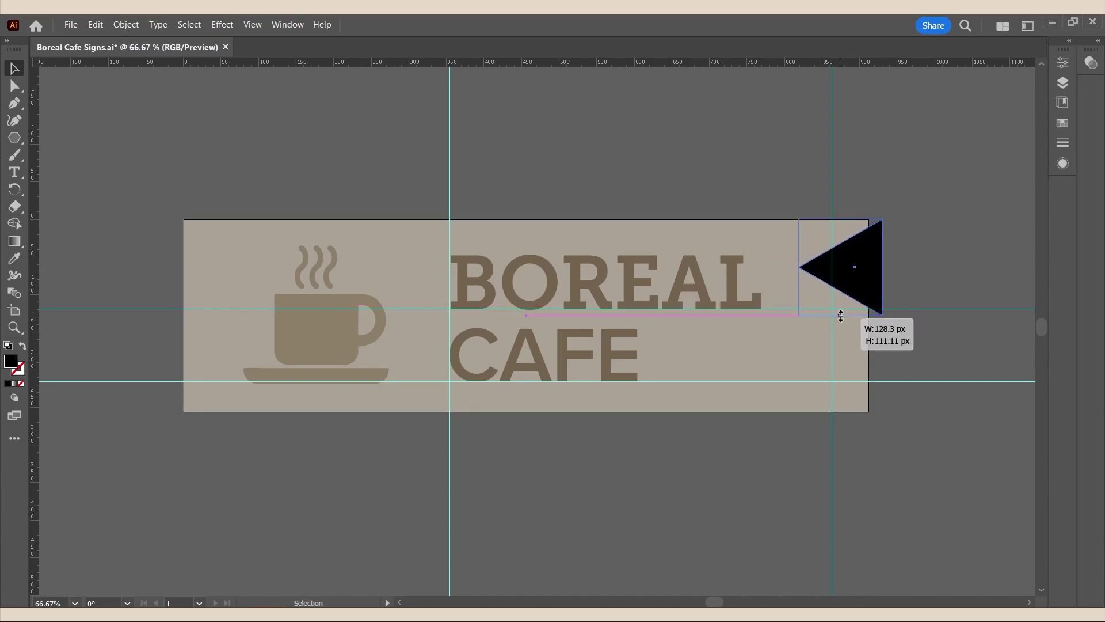
drag(841, 315, 841, 315)
shift+click(870, 258)
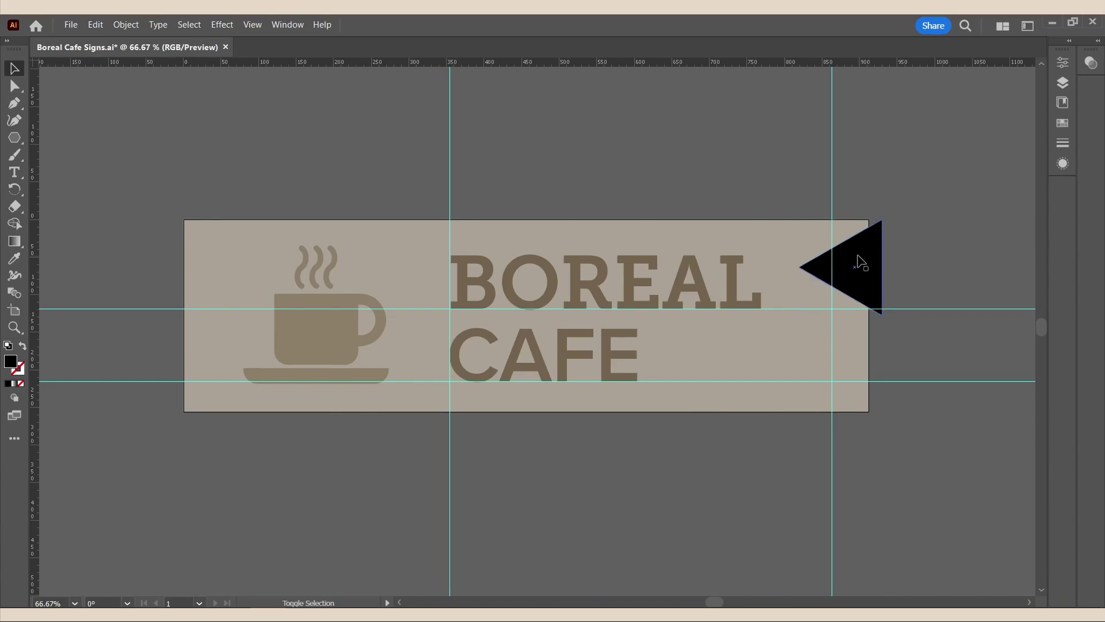
drag(869, 256, 855, 251)
click(891, 229)
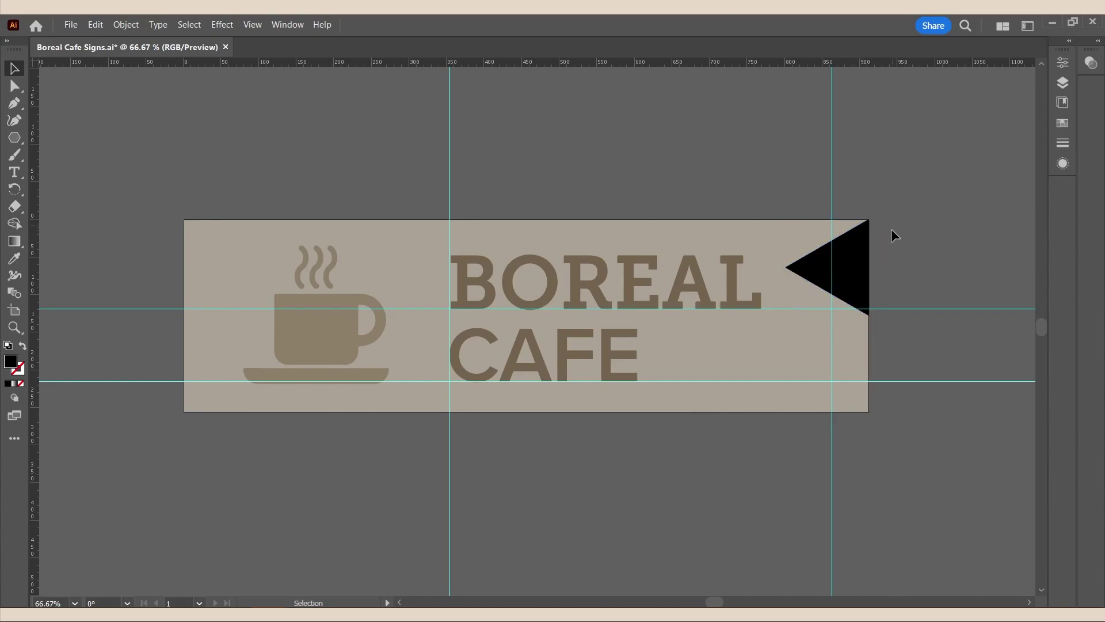
- Move the triangle's left anchor point to where the right vertical guide meets the sign's upper edge, and deselect it
click(15, 86)
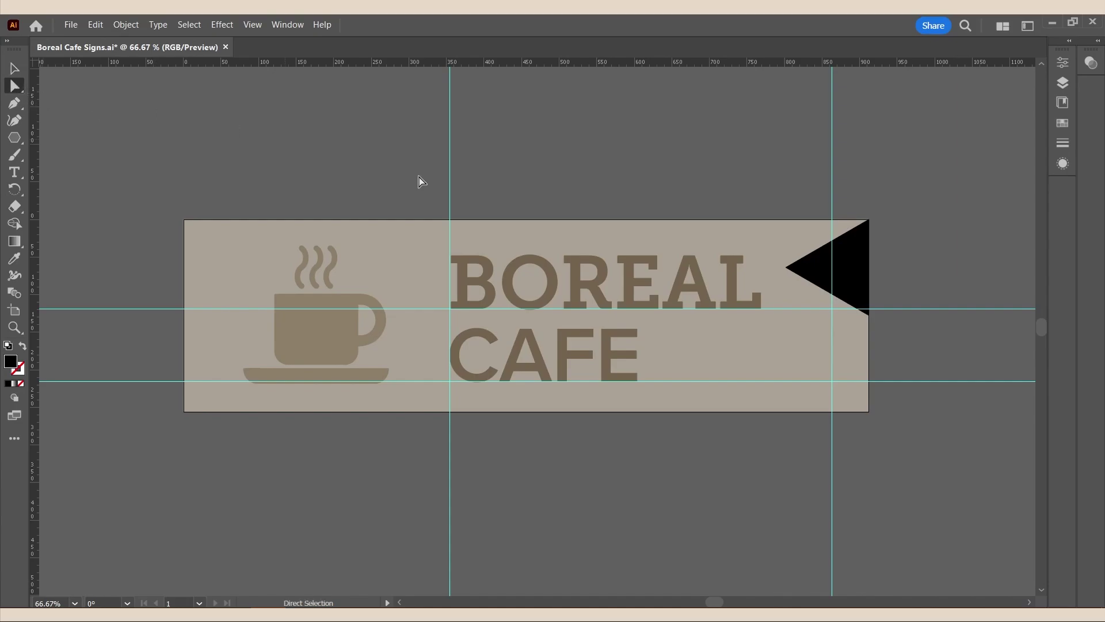
click(787, 266)
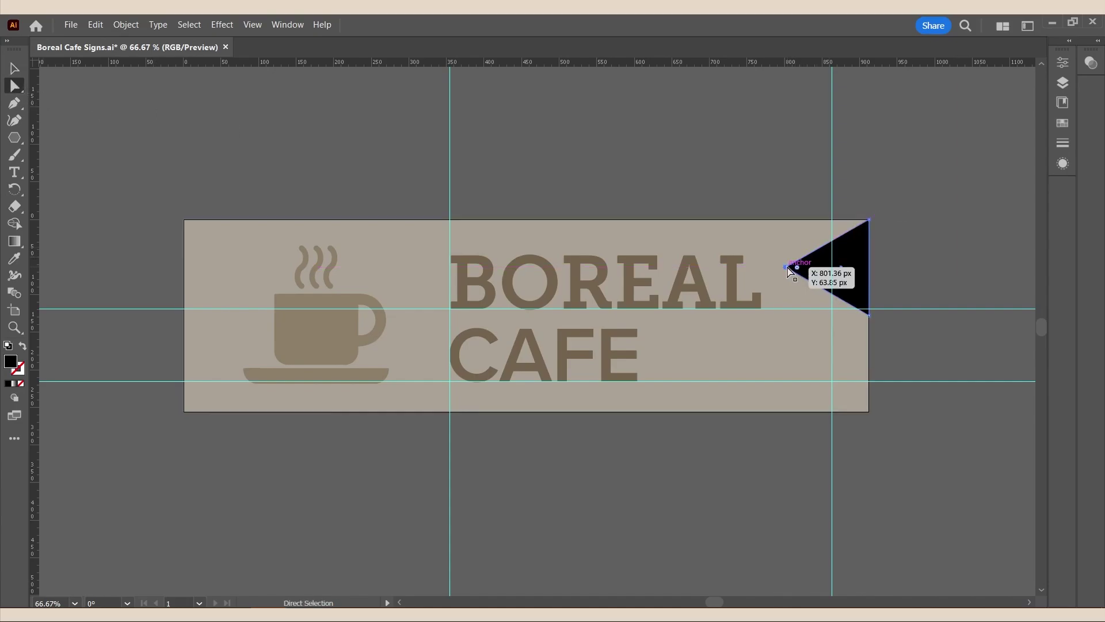
drag(786, 267, 834, 224)
click(930, 236)
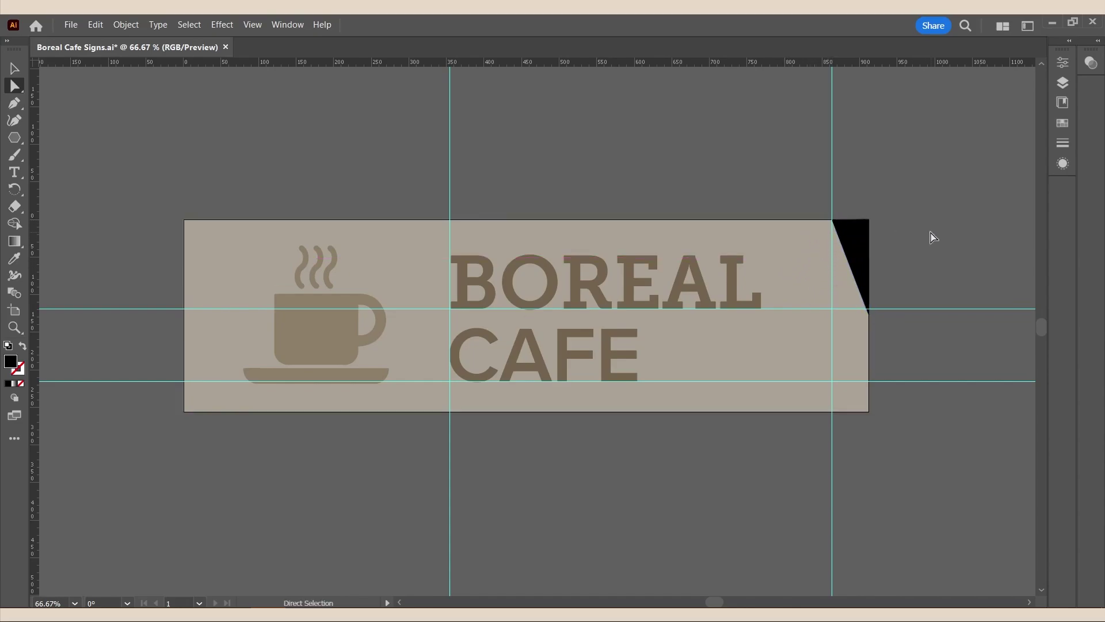
- Duplicate the black corner triangle and reflect the copy across the vertical axis
click(14, 68)
ctrl+click(868, 230)
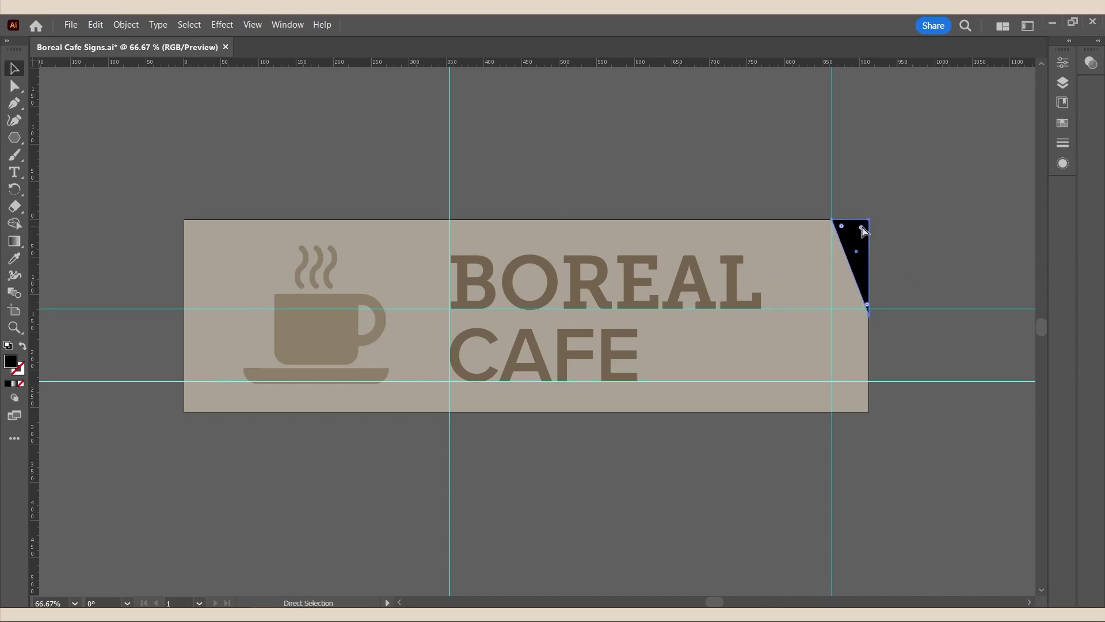
key(ctrl+v)
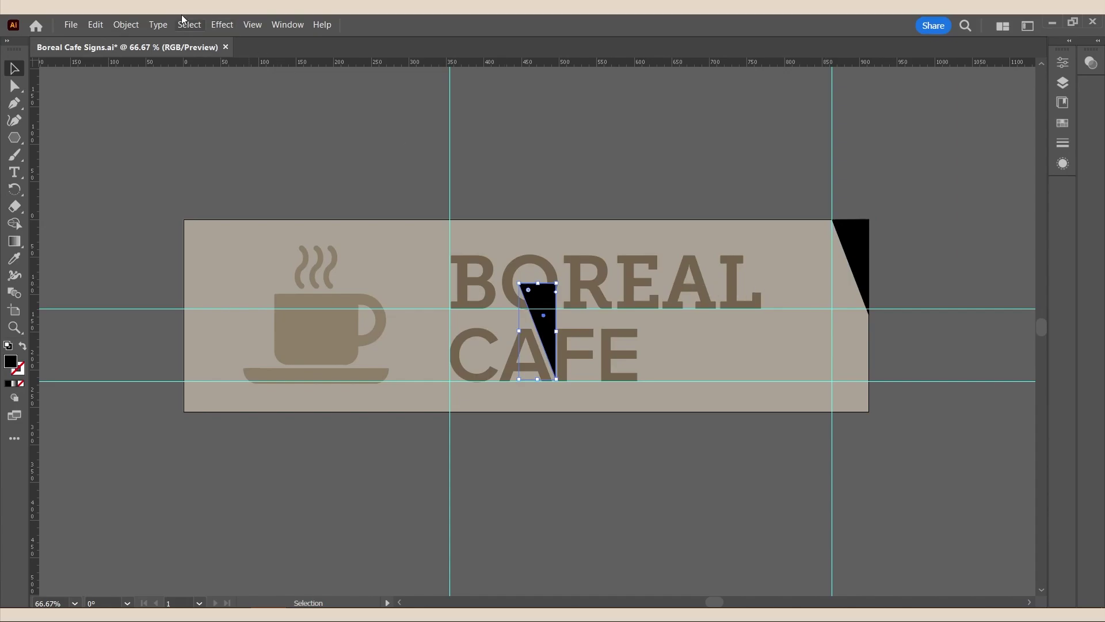
click(126, 25)
mouse_move(180, 41)
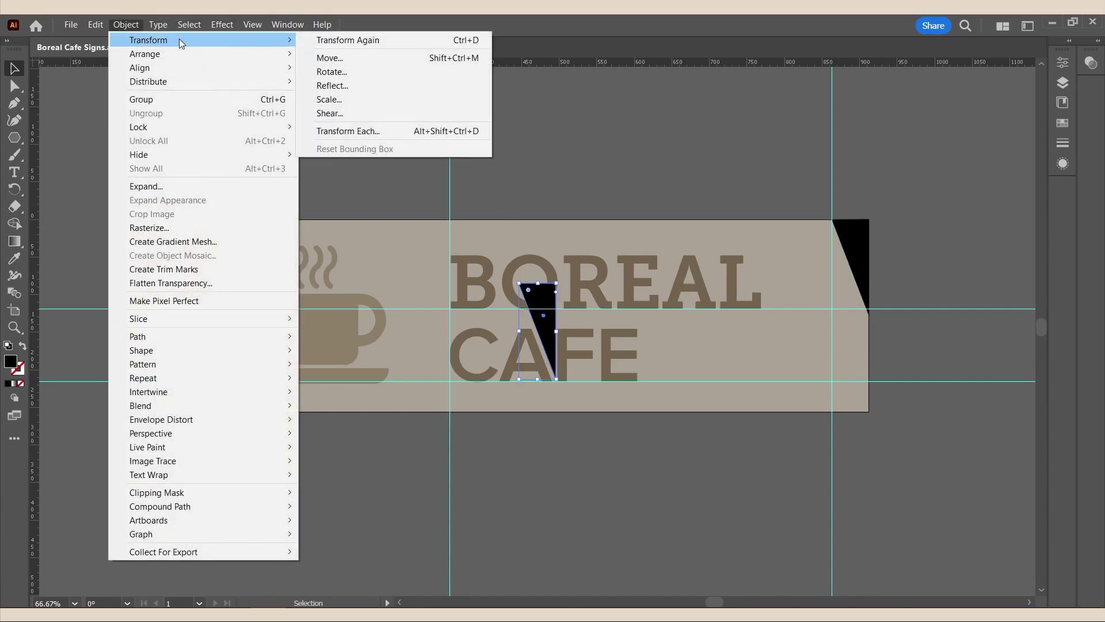
click(330, 86)
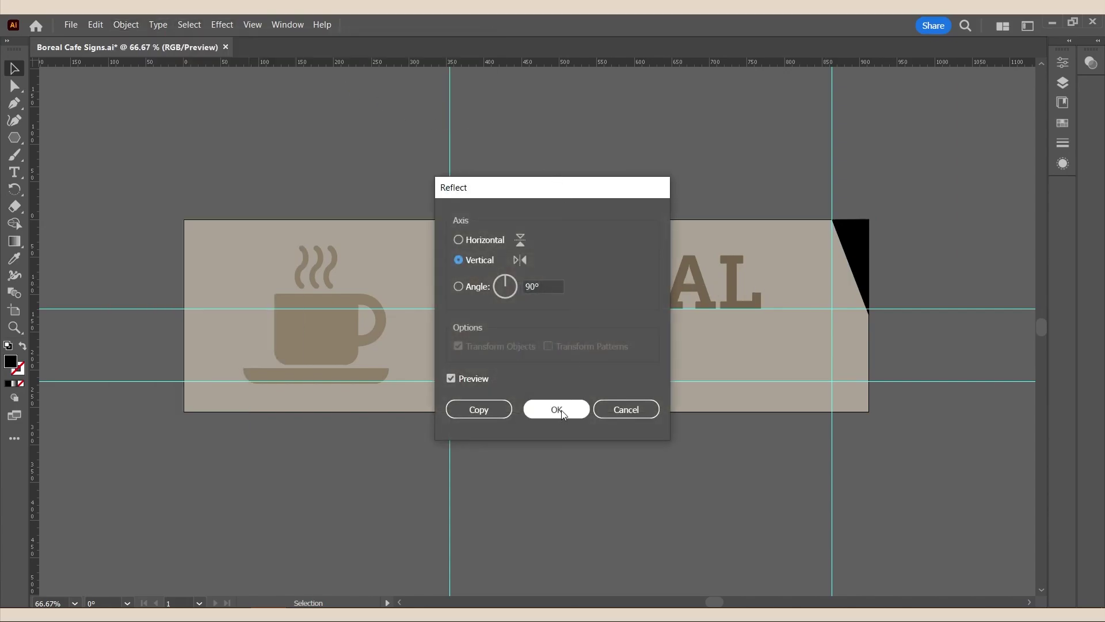
click(556, 410)
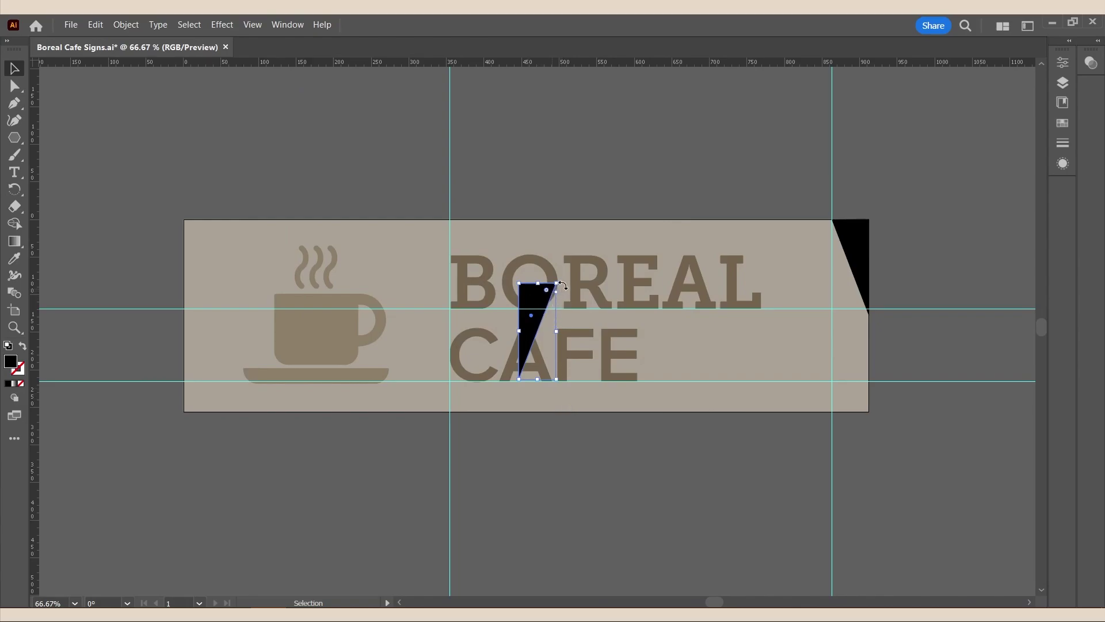
- Rotate the reflected triangle 180°, fit it into the sign's lower-right corner to complete the arrow shape, and save the file
drag(544, 308, 865, 363)
click(1010, 213)
key(ctrl+s)
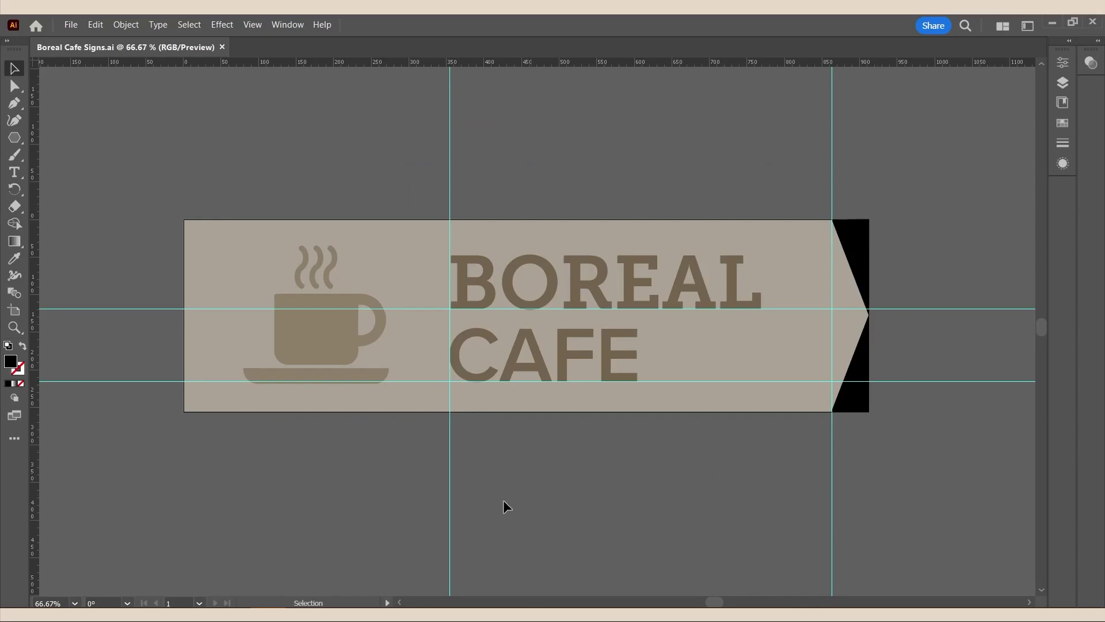
- Set Artboard 1's width to 456 px, stop artwork moving with the artboard, and place it over the sign's left half
click(16, 311)
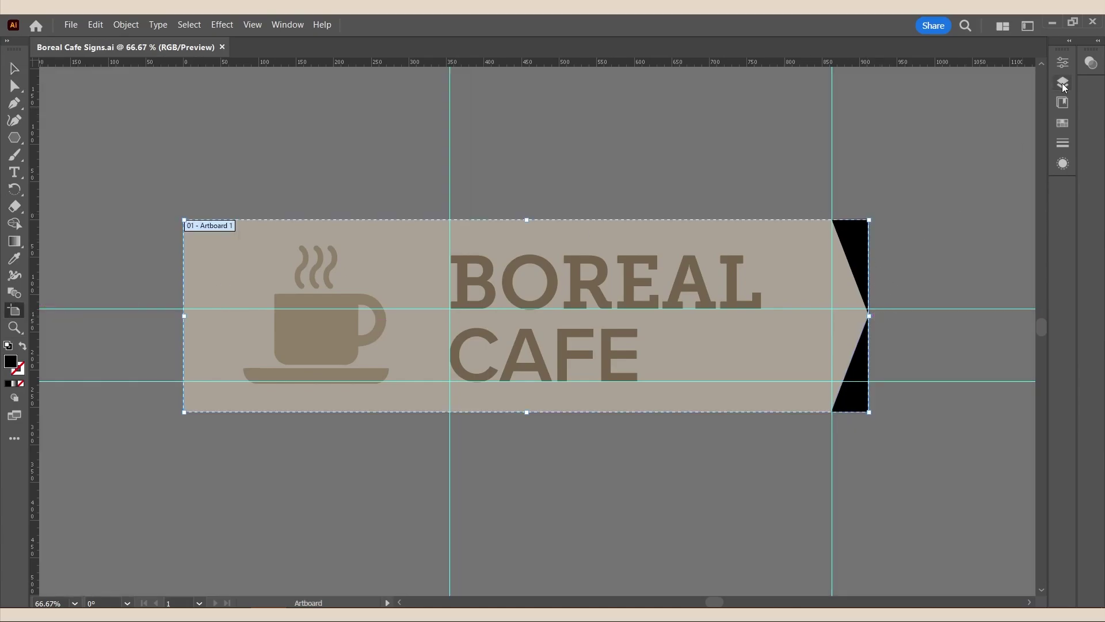
click(1063, 62)
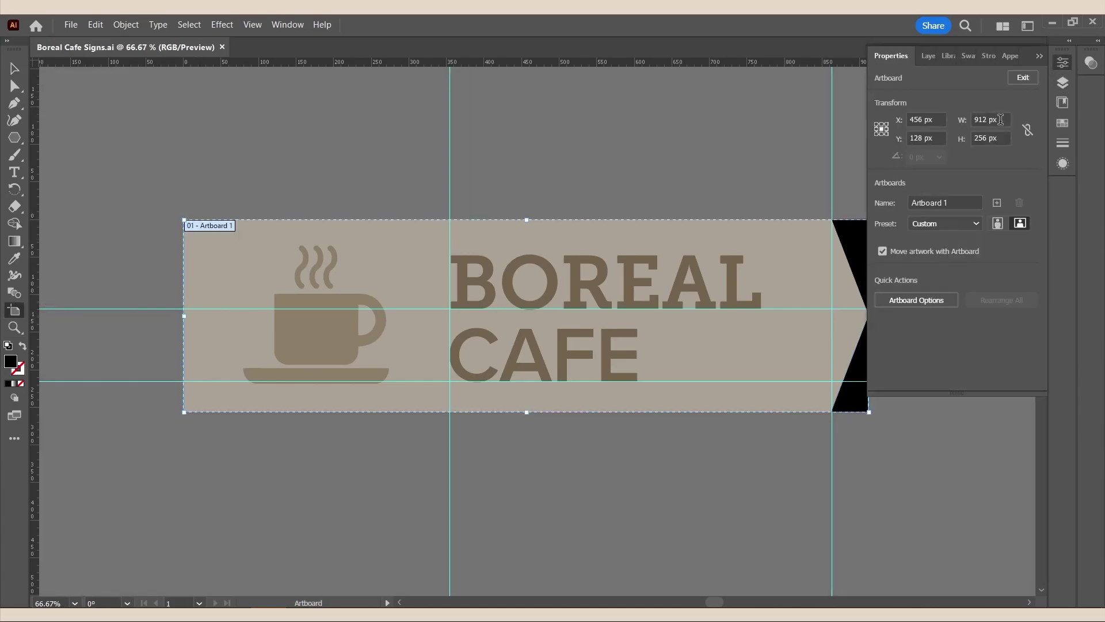
click(1000, 119)
text(456)
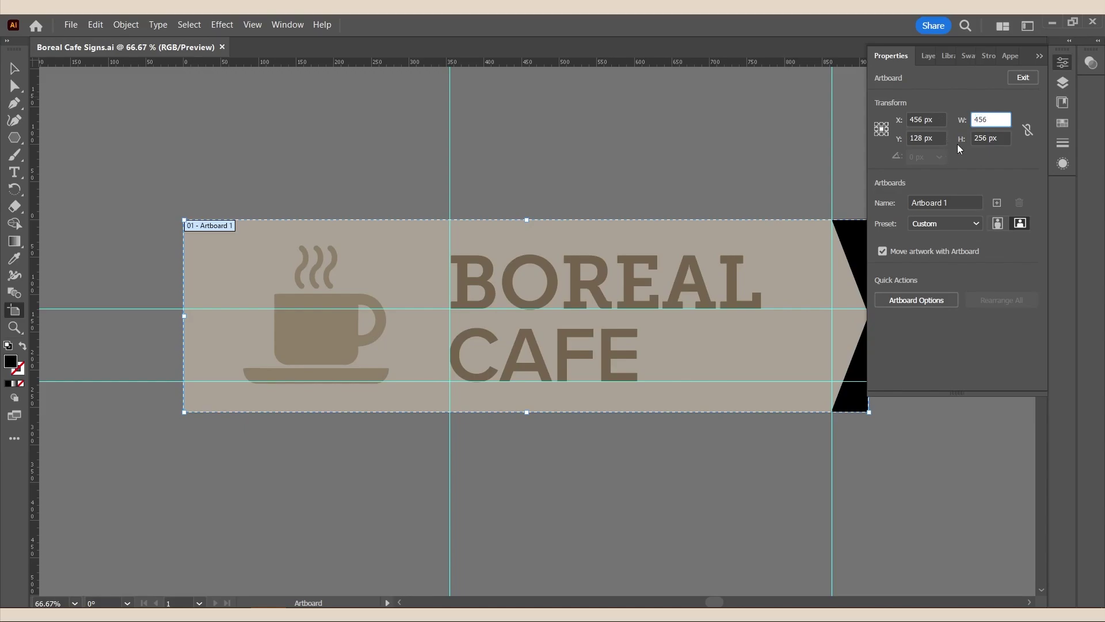
click(883, 251)
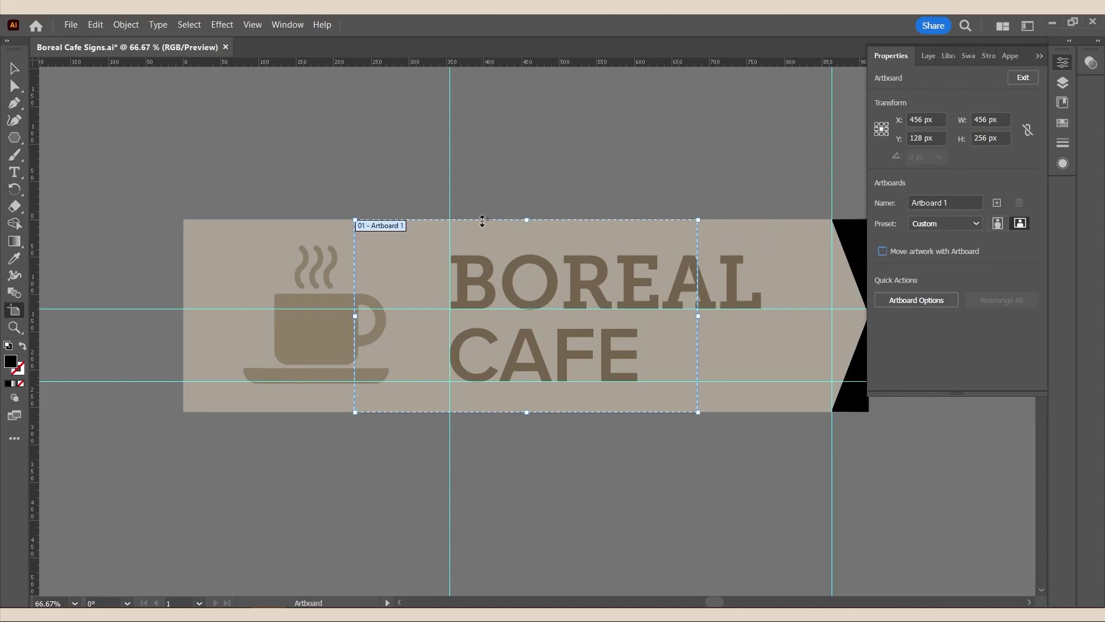
drag(531, 230, 360, 232)
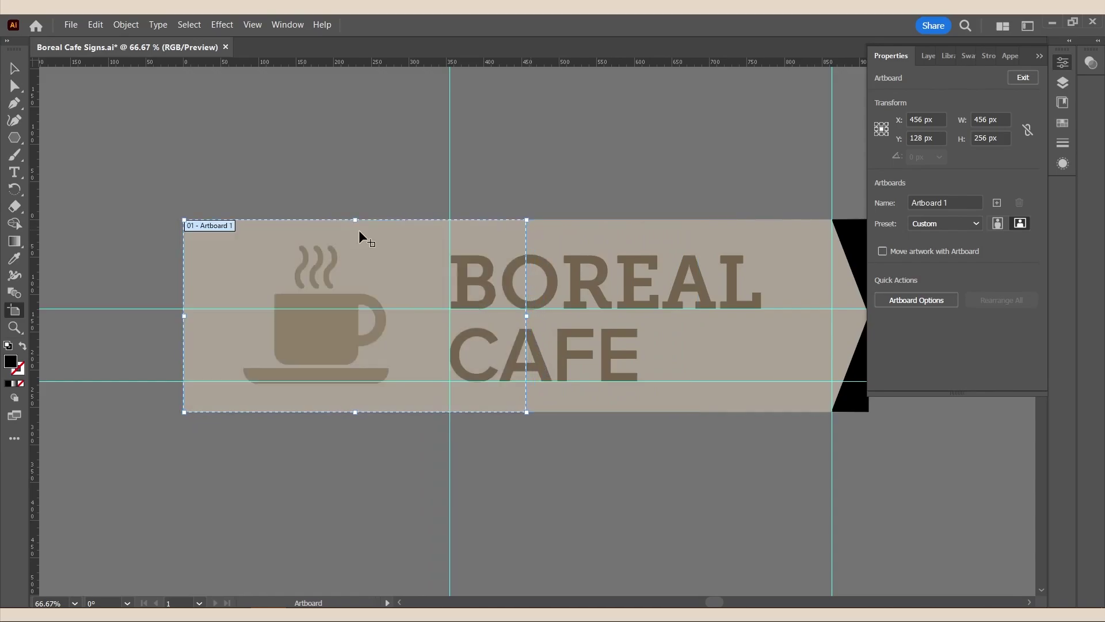
- Add a second 456 by 256 px artboard and align it over the right half of the sign
click(997, 203)
mouse_move(539, 236)
mouse_down()
mouse_move(456, 235)
mouse_move(524, 237)
mouse_up()
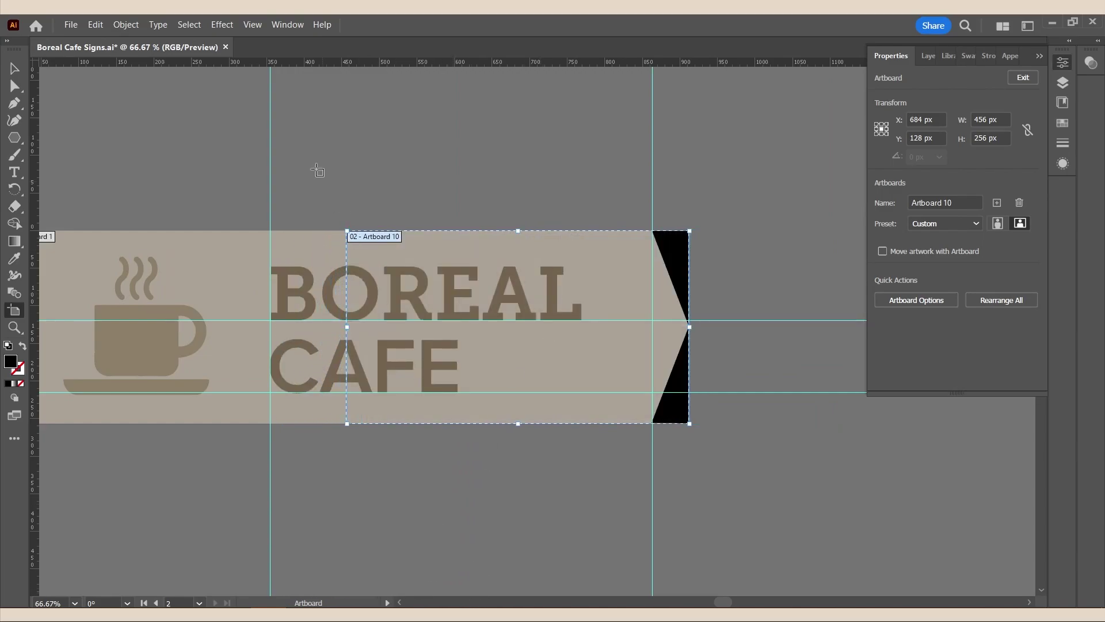
click(15, 68)
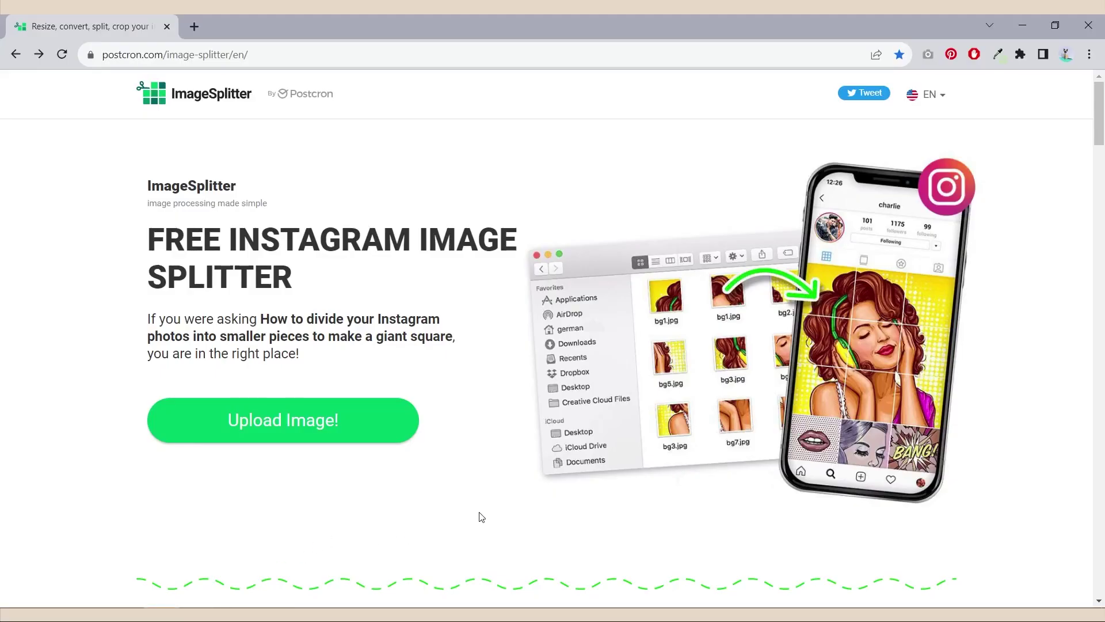
- Switch to the Postcron ImageSplitter website and upload the Boreal Cafe sign image
click(313, 424)
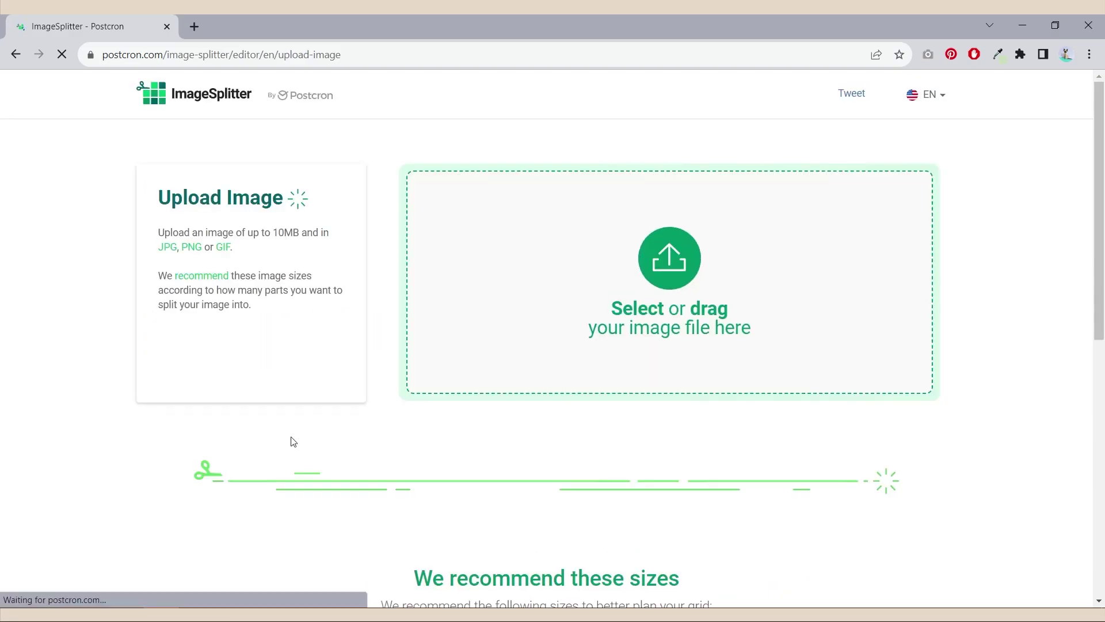
drag(650, 265, 912, 270)
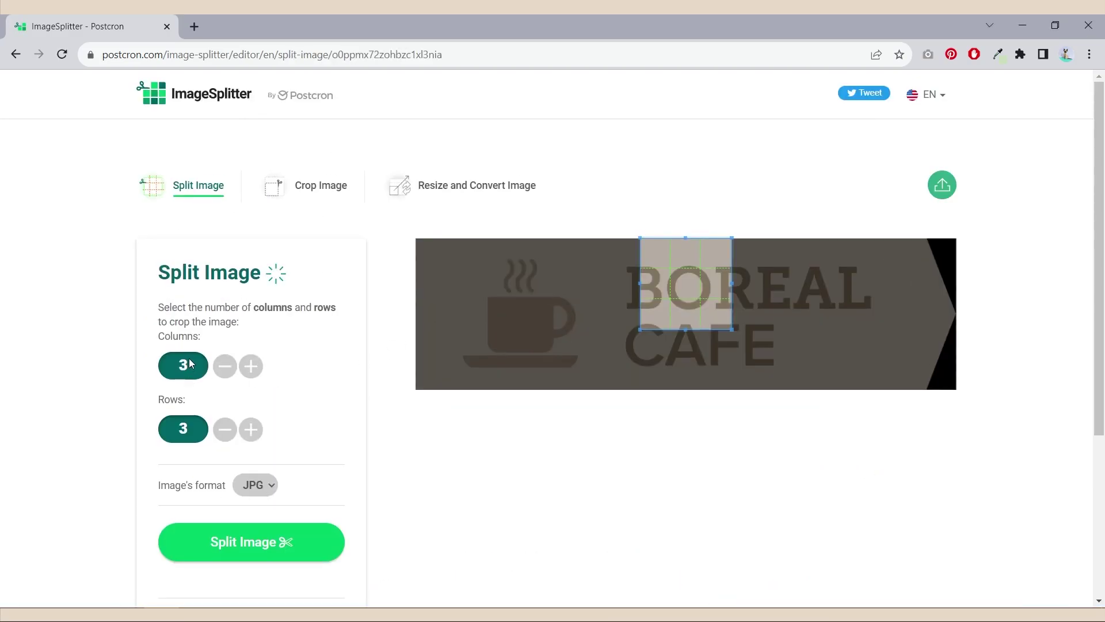
- Set the split to 2 columns and 1 row, extend the crop area over the whole sign, and split the image
click(224, 366)
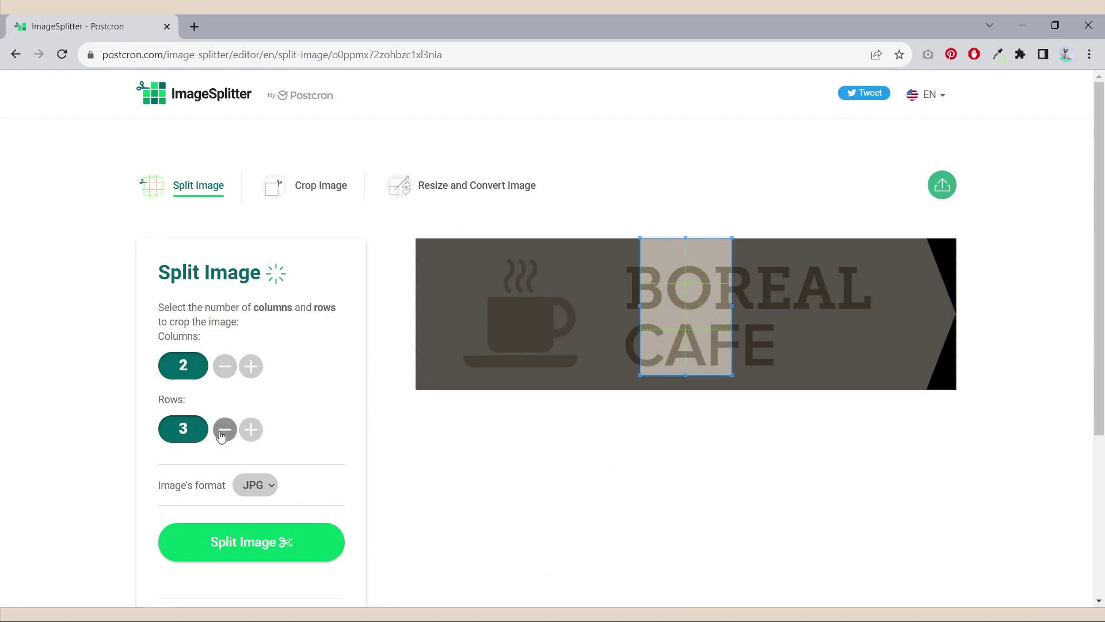
double_click(222, 432)
drag(714, 253, 469, 238)
drag(507, 283, 1057, 403)
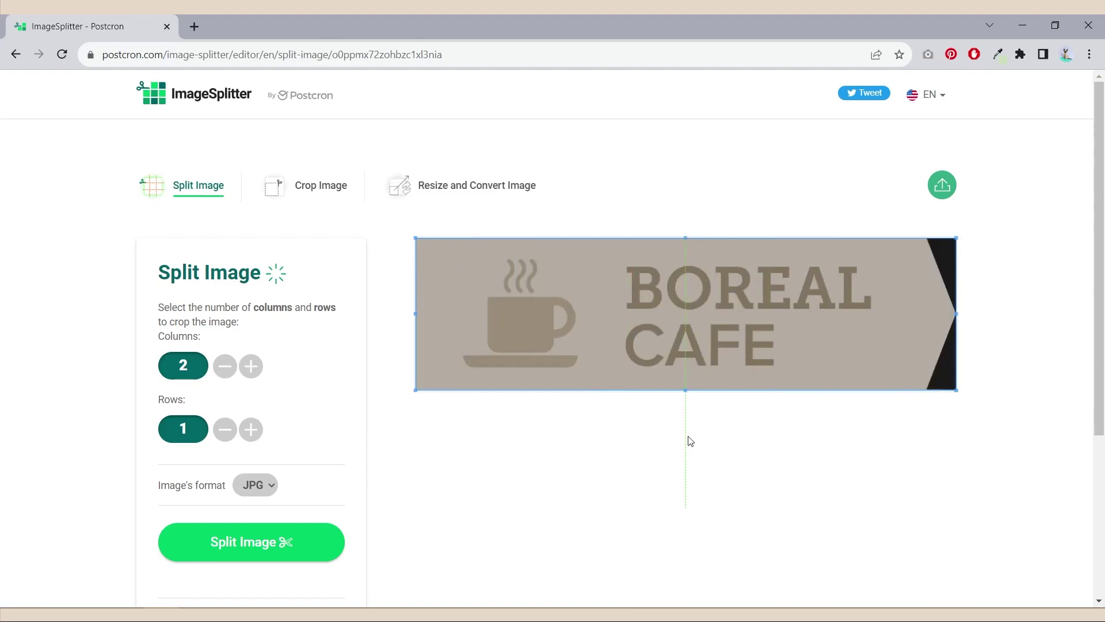
click(268, 543)
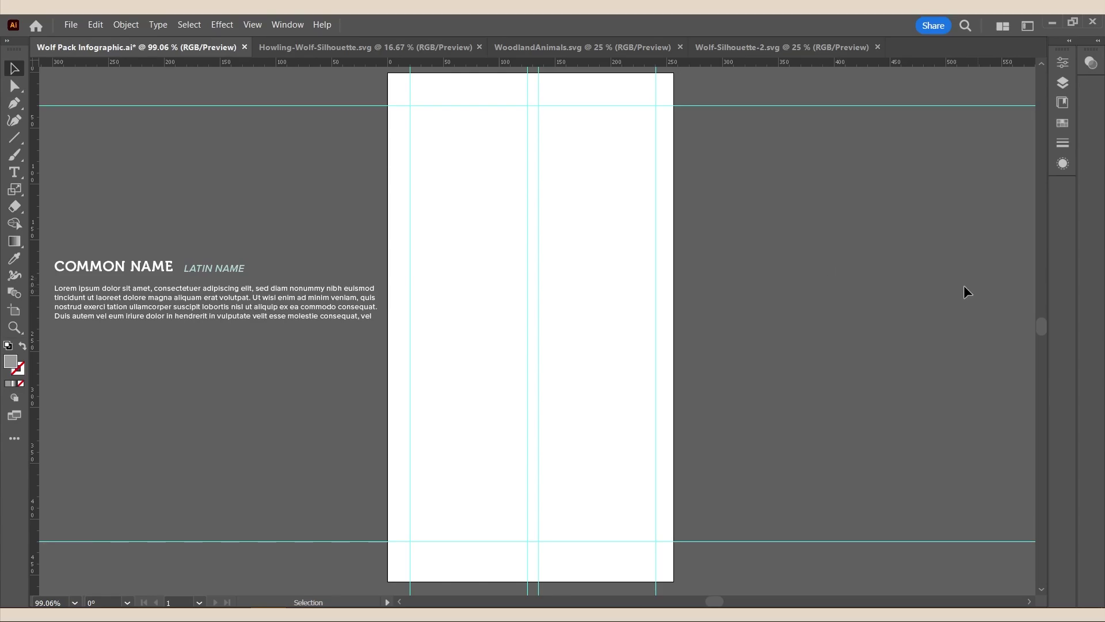
- Switch to the Wolf Pack Infographic document in Illustrator and check its artboard dimensions
click(15, 311)
click(1063, 63)
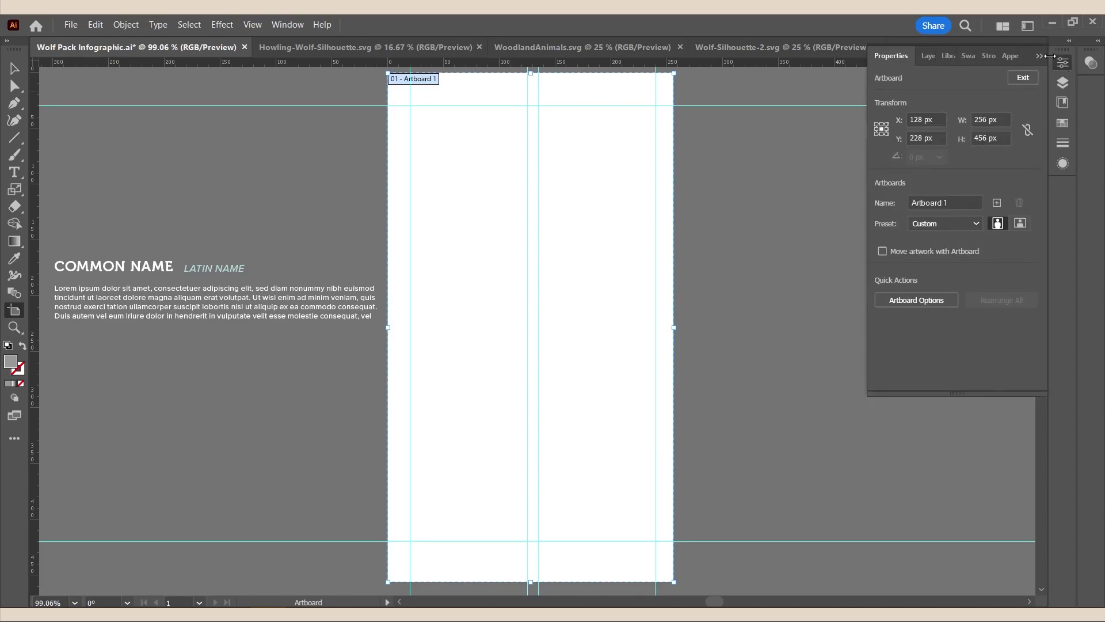
click(1063, 63)
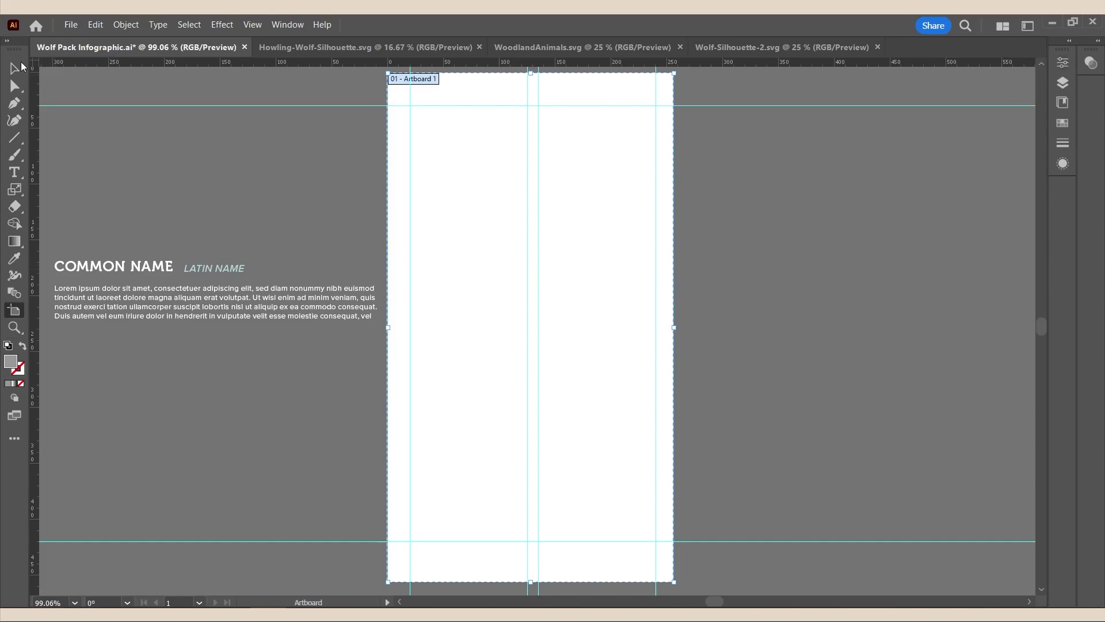
- Look through the howling wolf, woodland animals and second wolf silhouette documents, and return to the Wolf Pack Infographic document
click(15, 68)
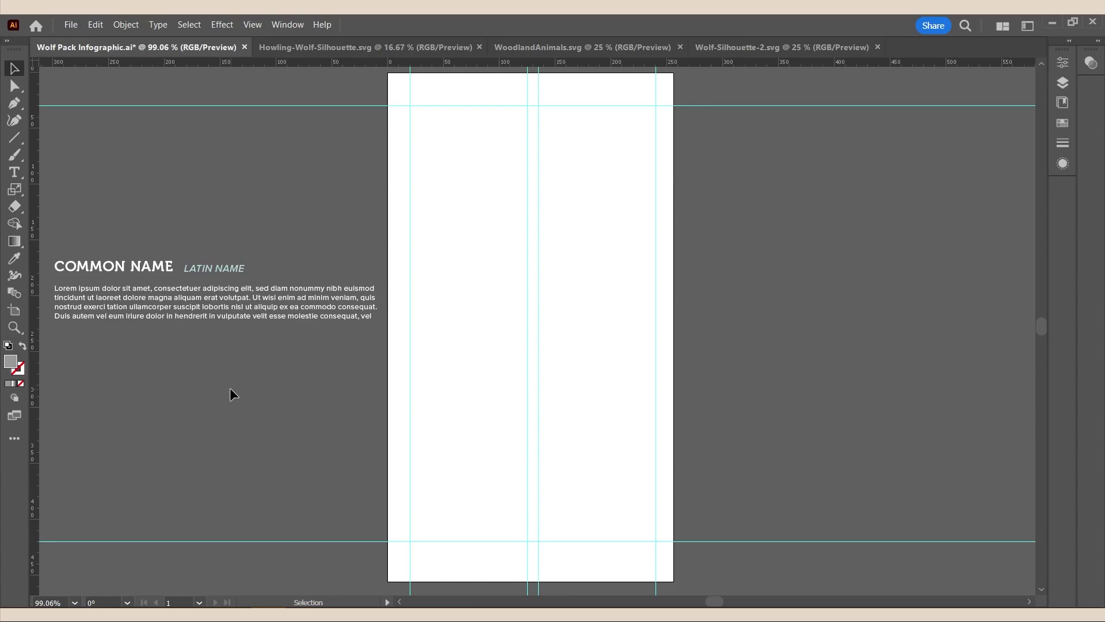
click(322, 47)
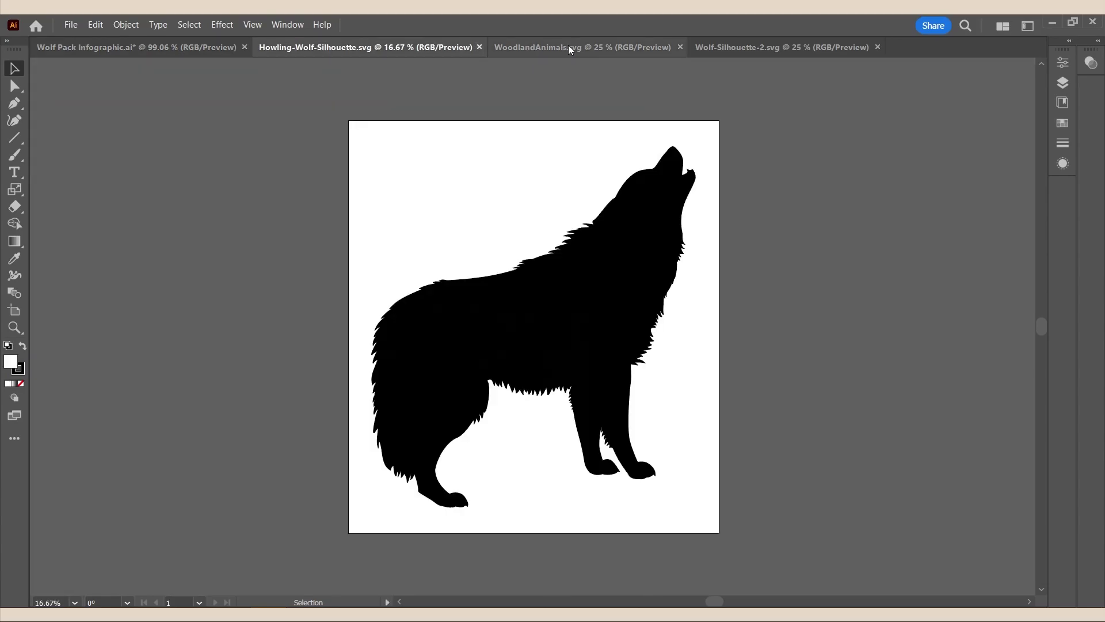
click(568, 48)
click(718, 51)
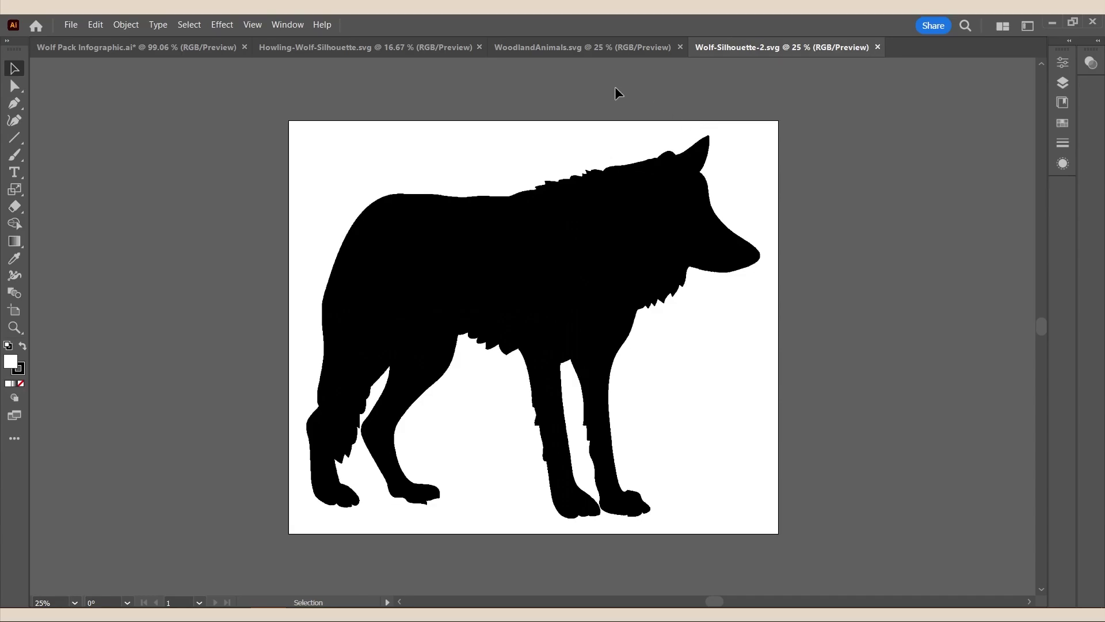
click(168, 46)
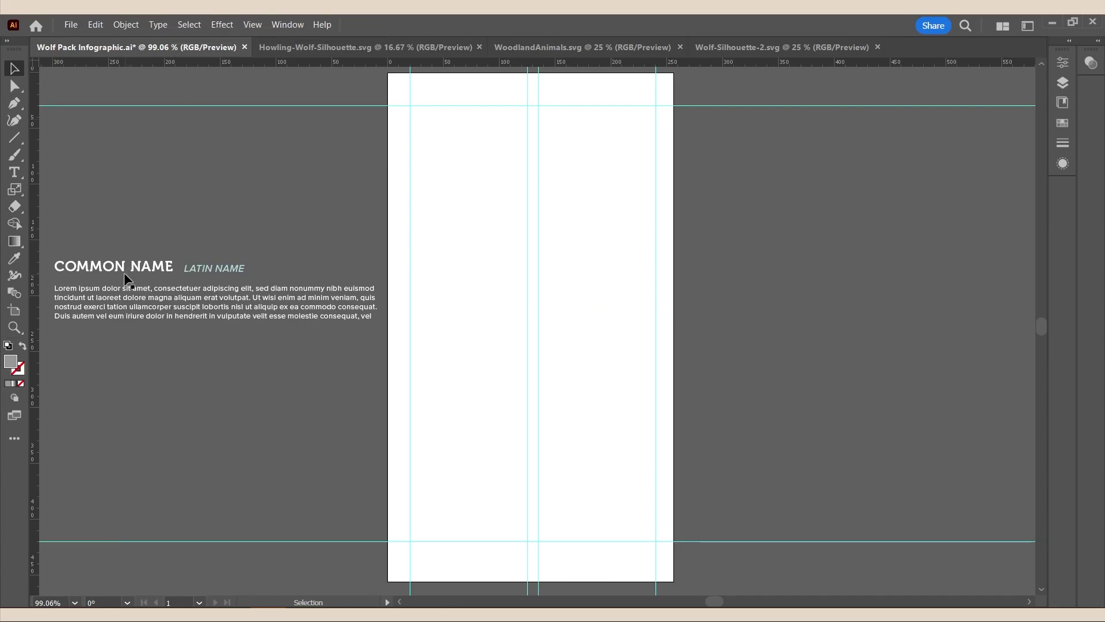
- Move the COMMON NAME text onto the upper part of the artboard and fill it with a near-black swatch
drag(127, 265, 541, 118)
click(1062, 62)
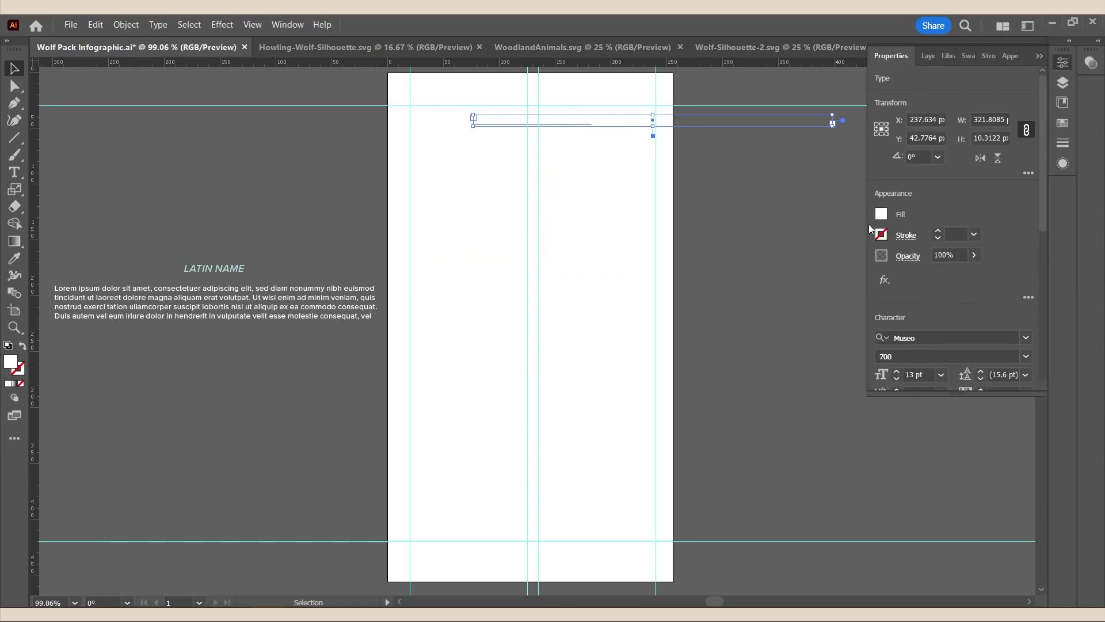
click(879, 218)
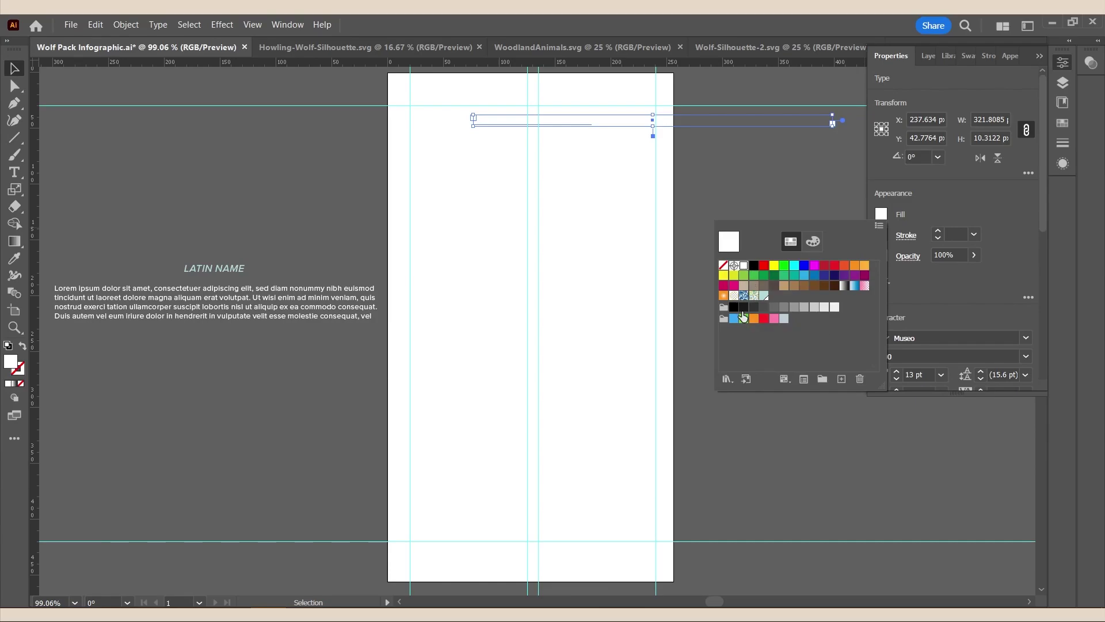
click(744, 309)
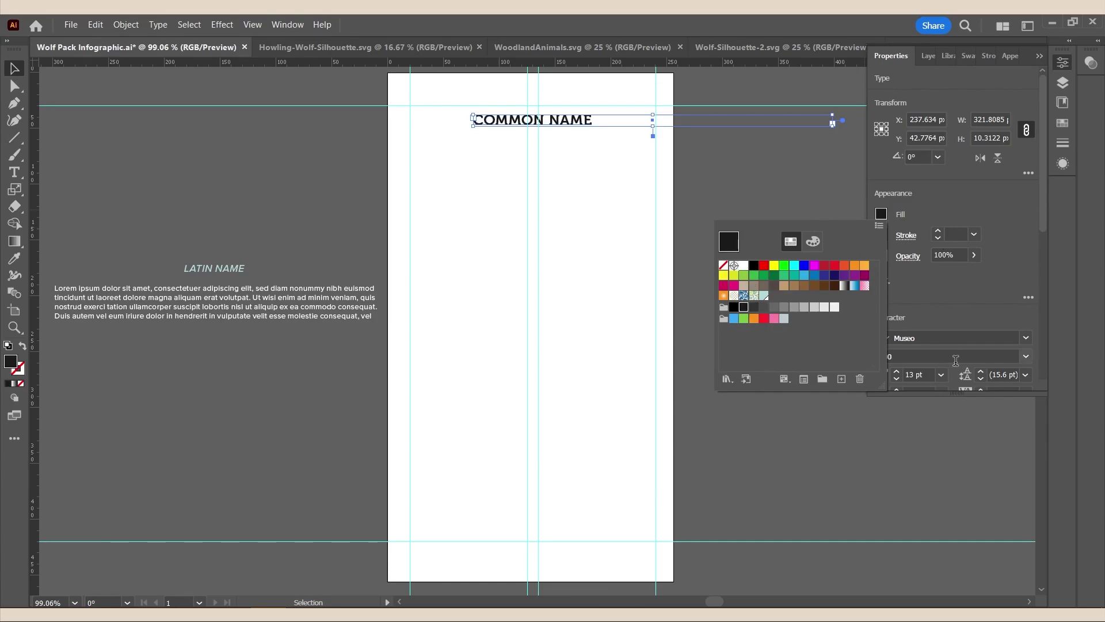
- Center-align the heading text, center its frame horizontally on the artboard, and move it up to the top margin guide
scroll(960, 285, down, 3)
click(907, 356)
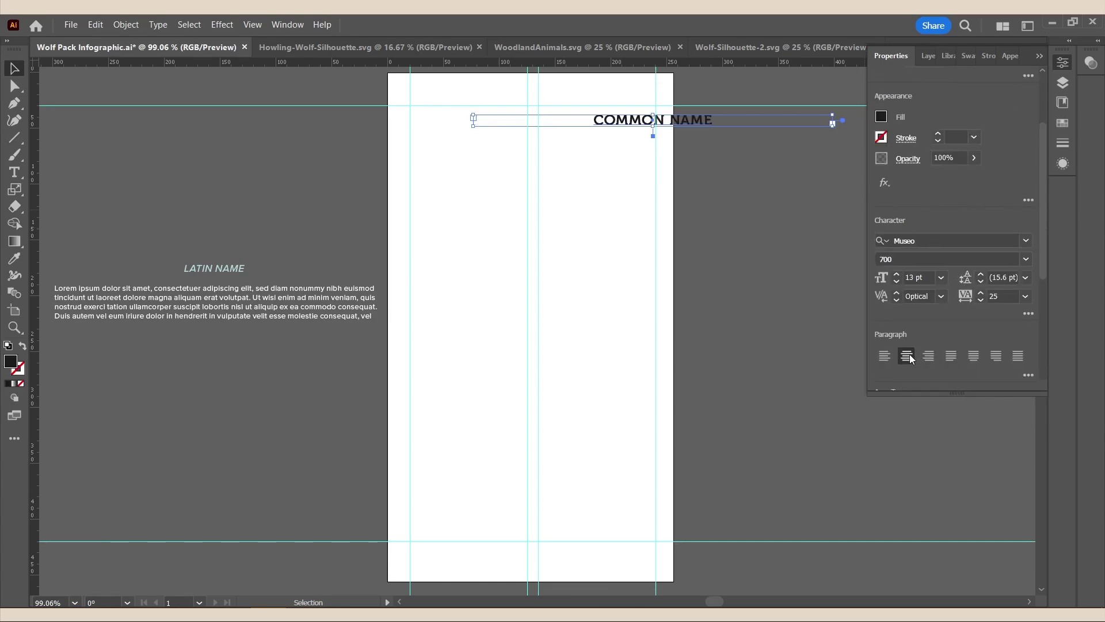
scroll(936, 337, down, 4)
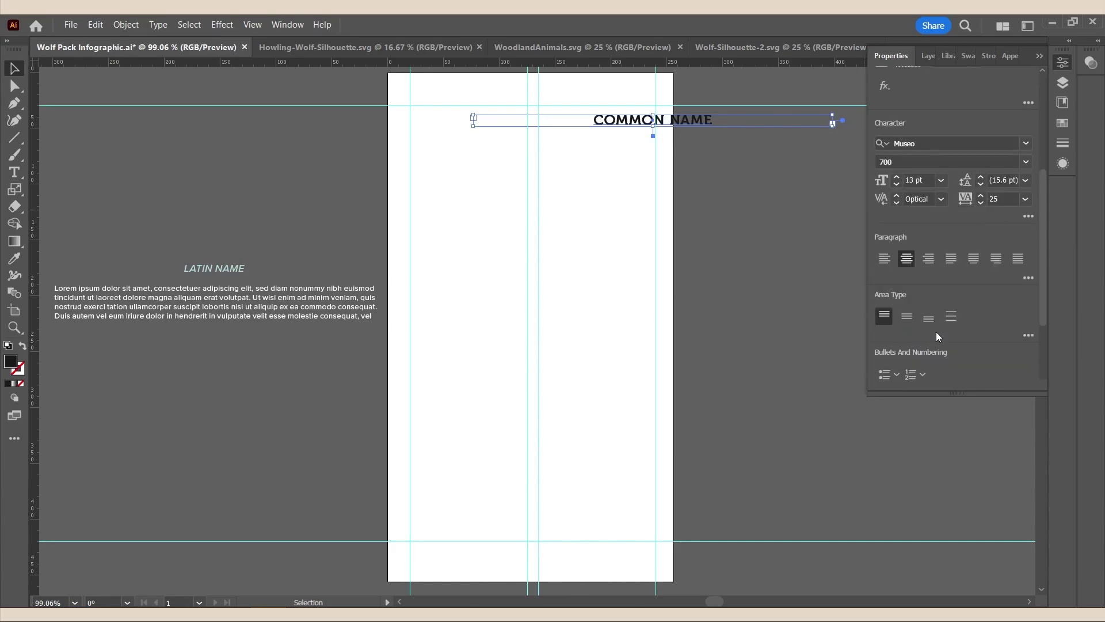
click(933, 314)
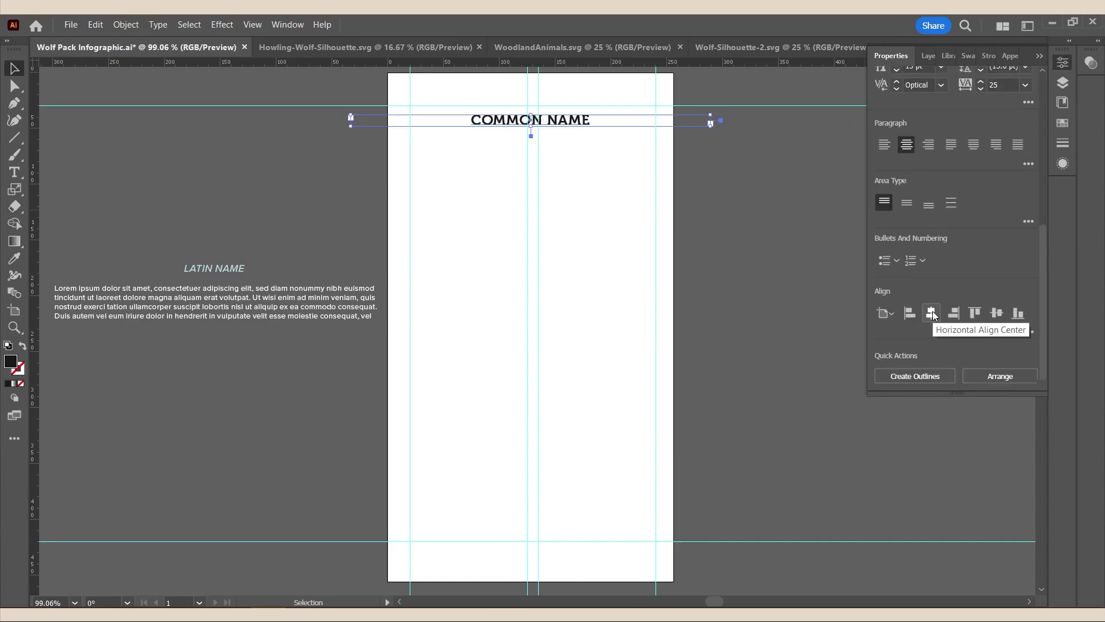
drag(554, 122, 551, 113)
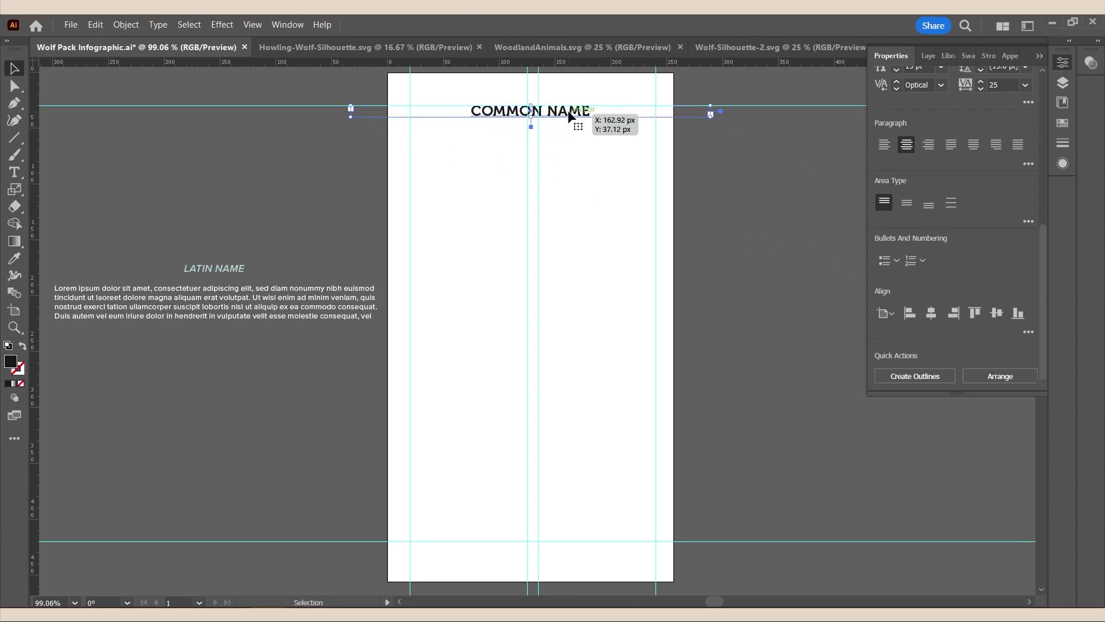
- Replace the COMMON NAME heading text with "PACK TACTICS"
double_click(599, 111)
key(ctrl+a)
text(PACK TACTICS)
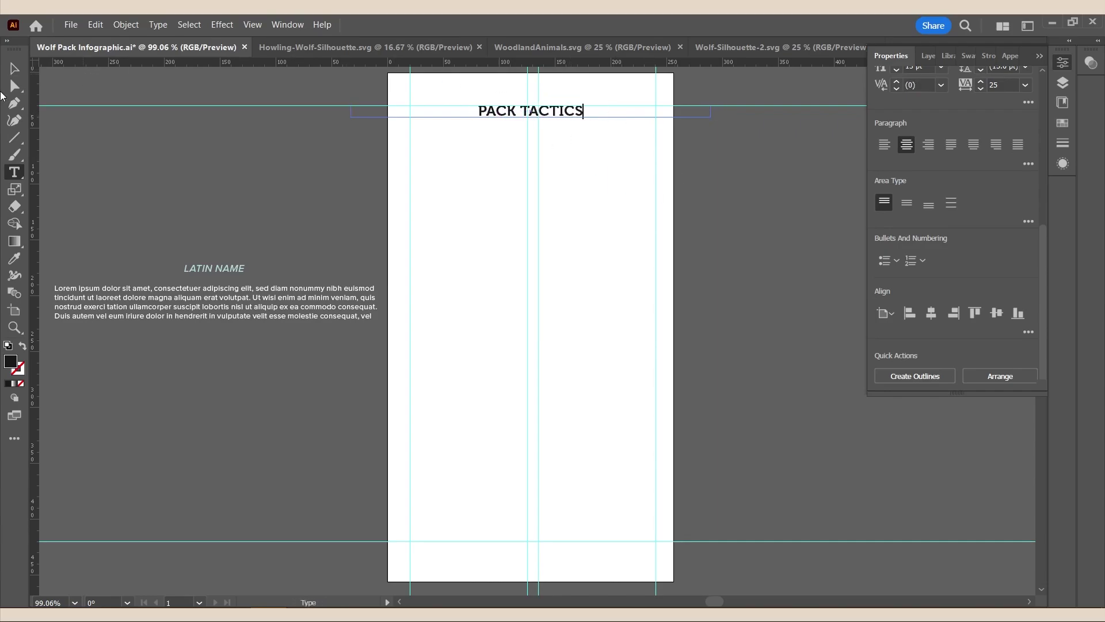
click(13, 71)
click(788, 266)
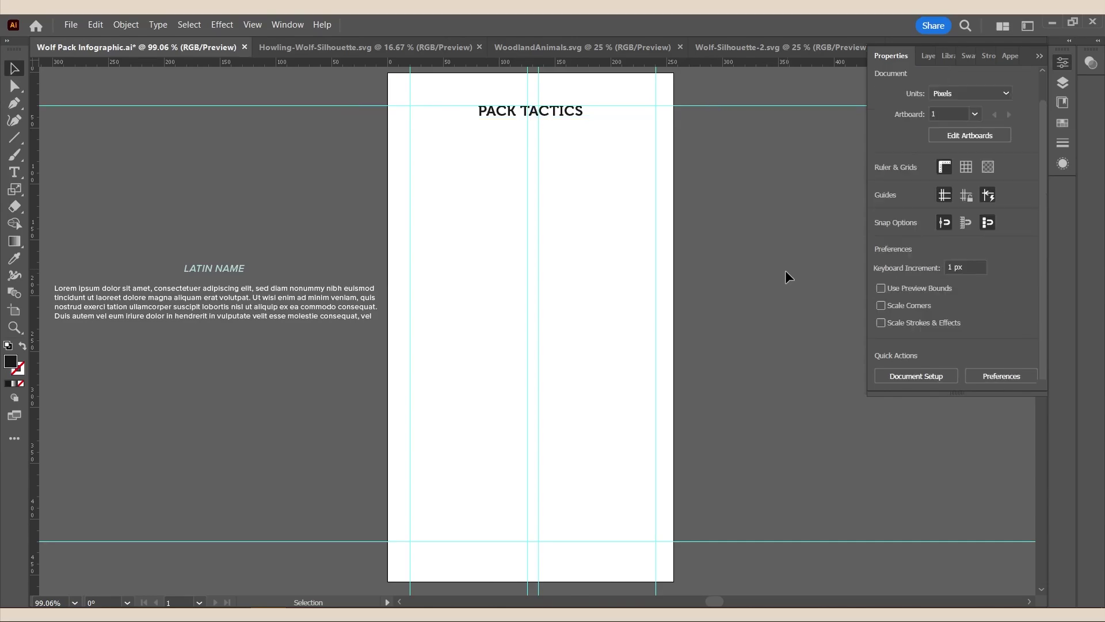
- Move the lorem ipsum paragraph below the heading and resize its frame to about 220 by 48 px between the side margin guides
scroll(785, 271, up, 1)
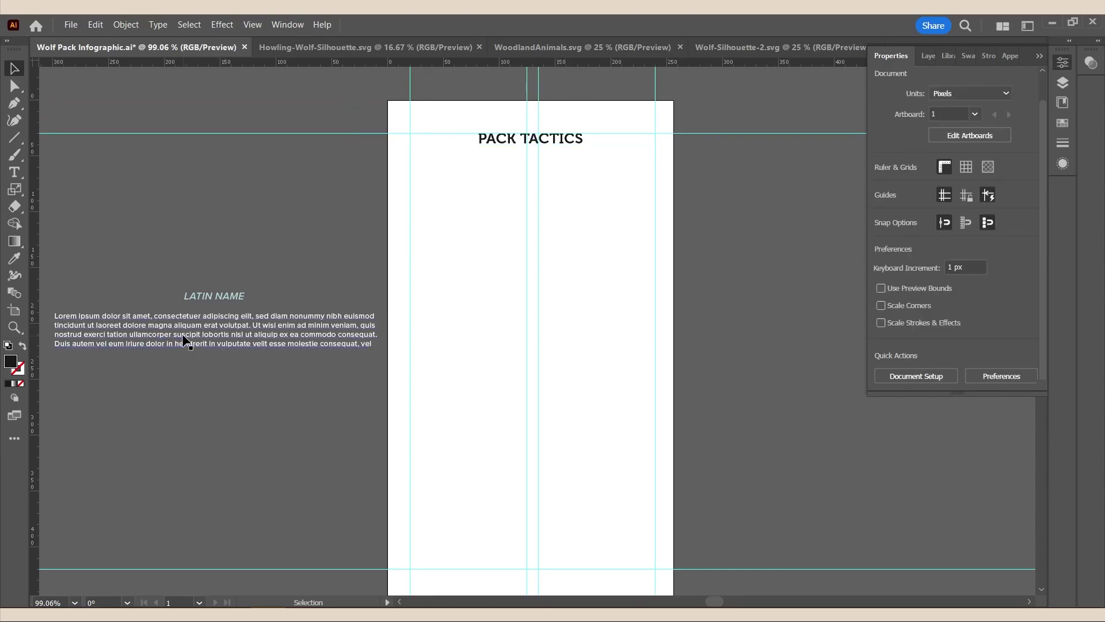
drag(183, 340, 535, 193)
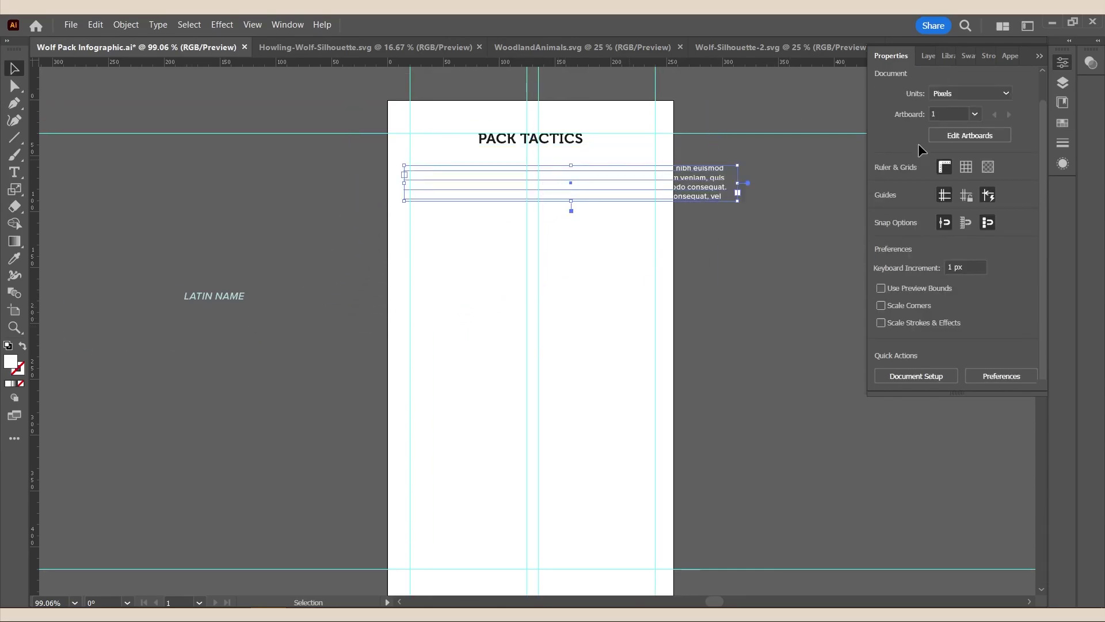
scroll(990, 240, down, 5)
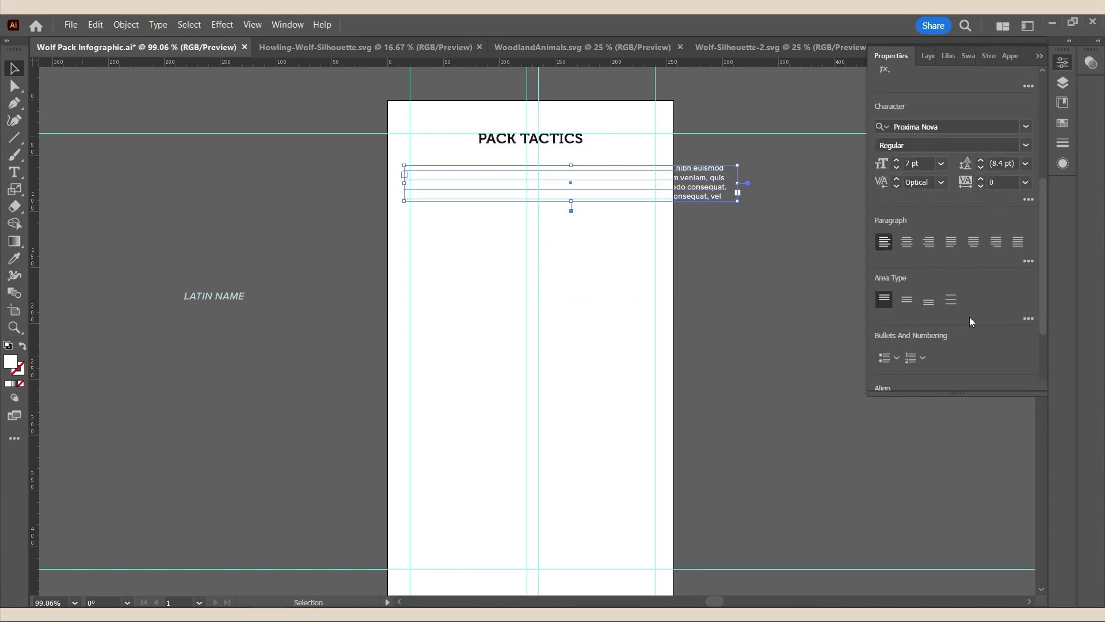
scroll(969, 322, down, 3)
click(931, 317)
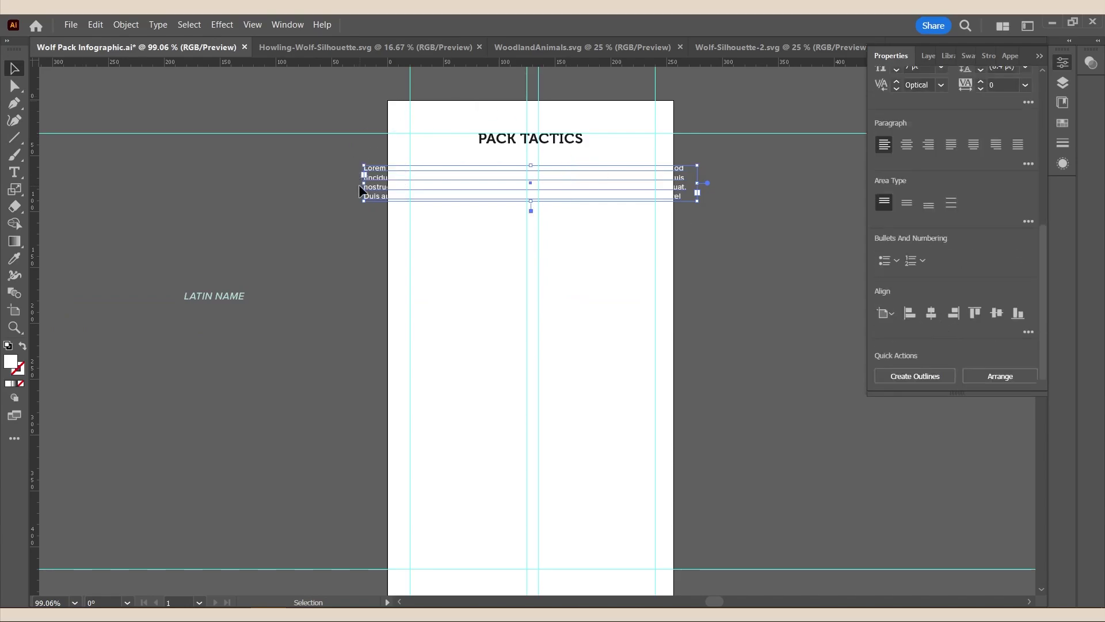
drag(362, 185, 412, 189)
drag(698, 182, 658, 175)
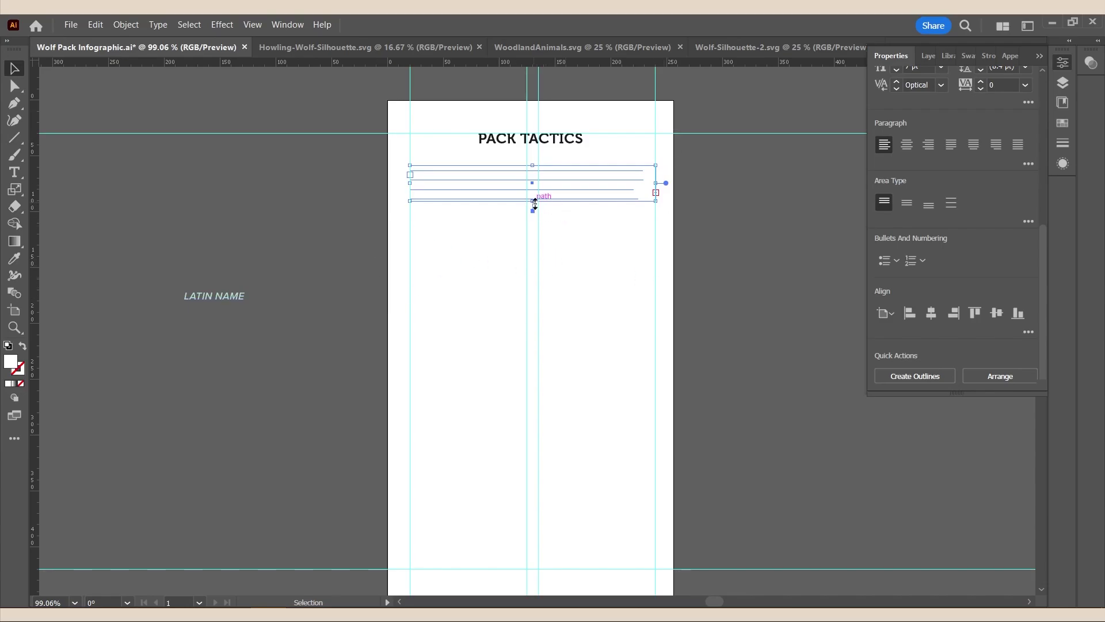
drag(534, 202, 534, 218)
- Fill the lorem ipsum paragraph text with black
scroll(985, 185, up, 4)
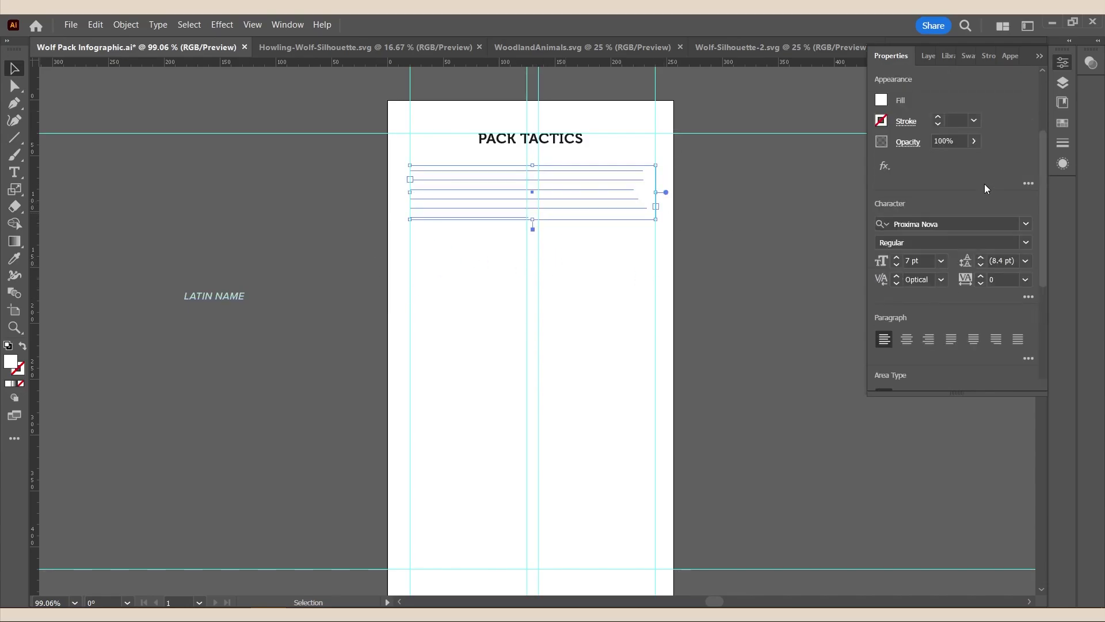
click(881, 101)
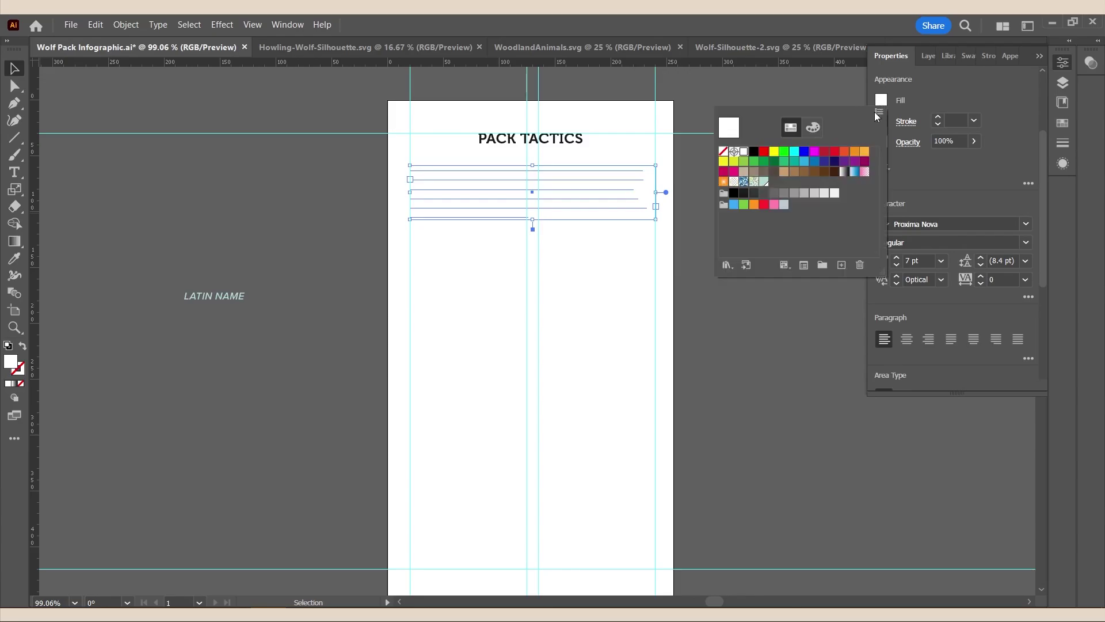
click(753, 152)
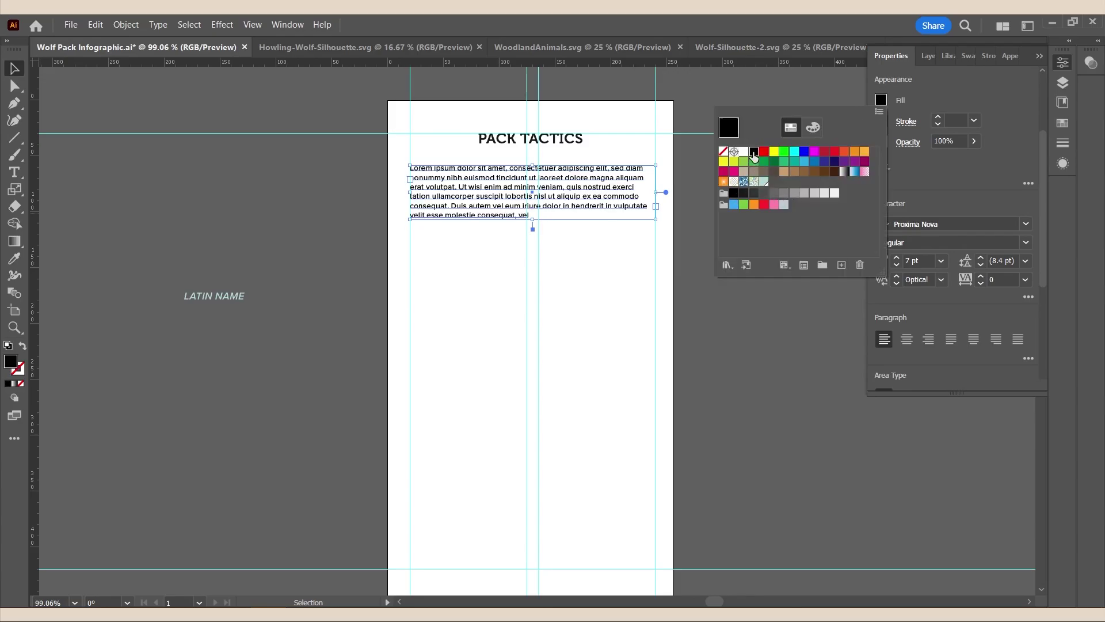
click(742, 407)
click(413, 512)
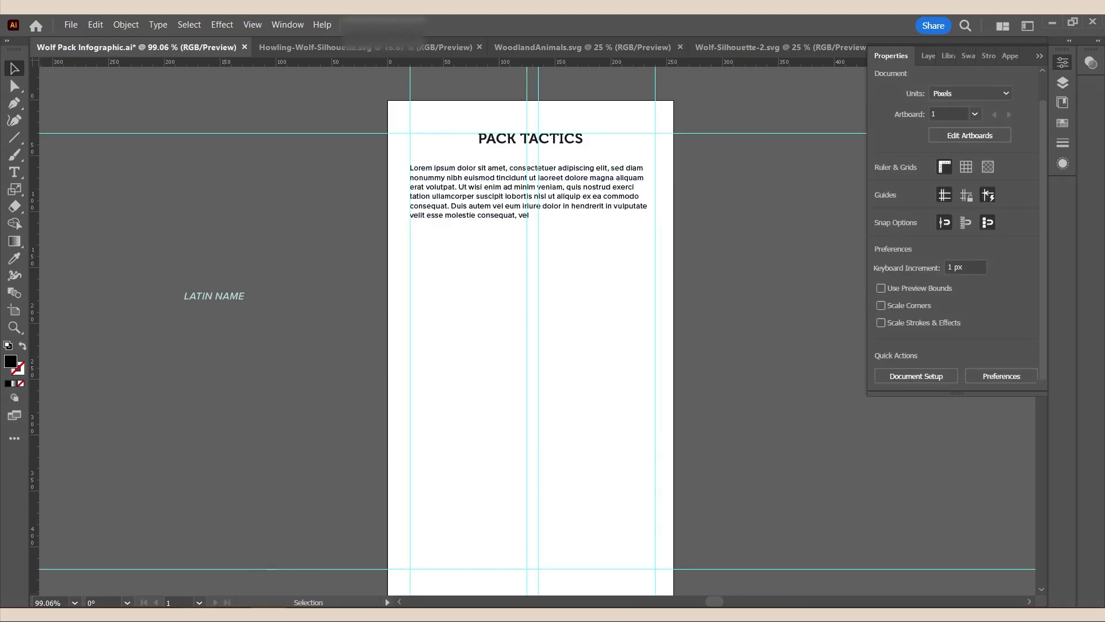
- Copy the Pack Tactics paragraph from the Word document and replace the lorem ipsum text in Illustrator with it
key(alt+Tab)
drag(243, 241, 97, 221)
key(ctrl+c)
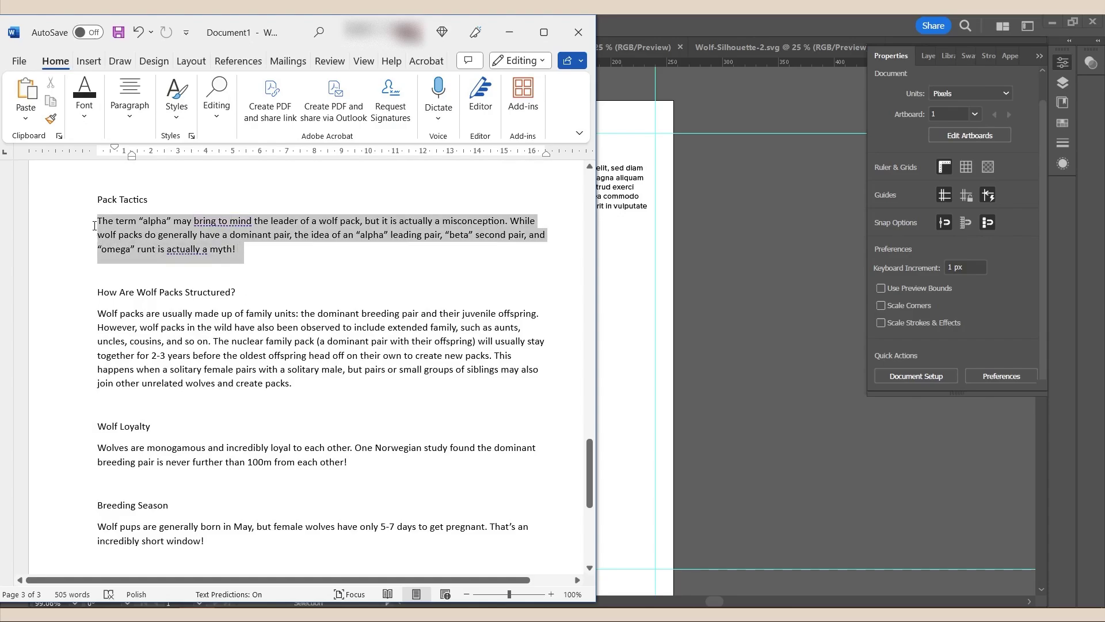
key(alt+Tab)
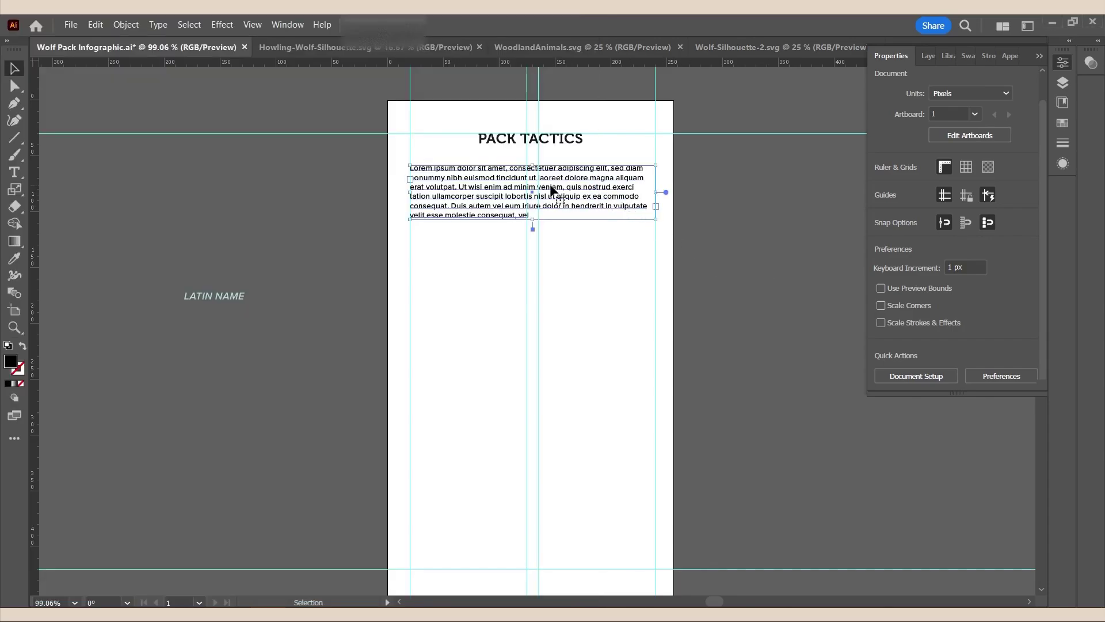
click(573, 187)
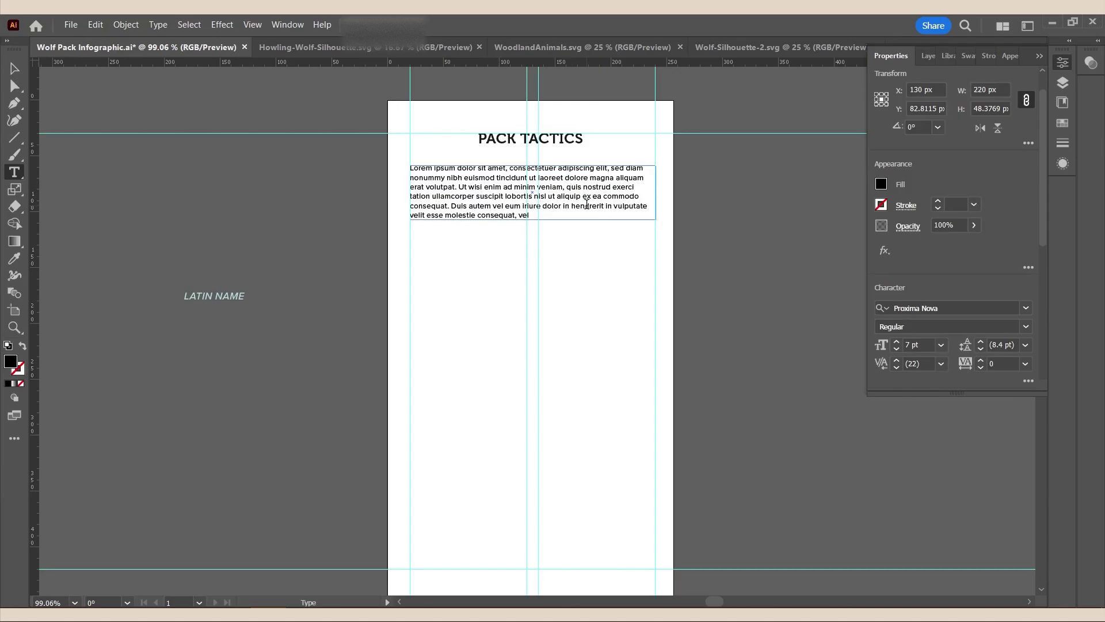
triple_click(587, 204)
key(ctrl+v)
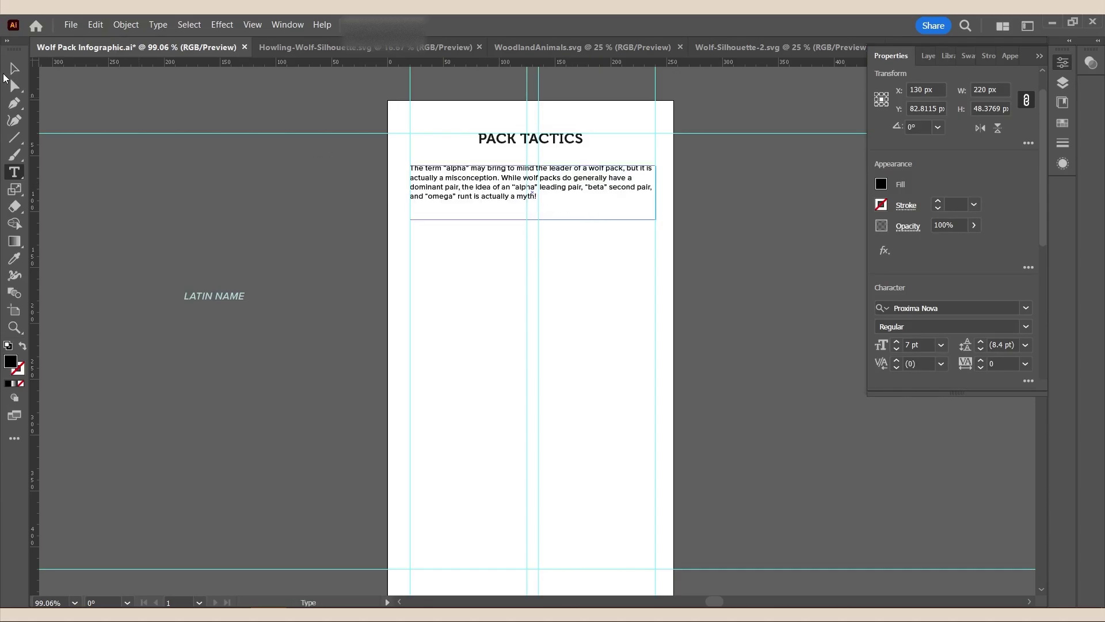
- Shorten the Pack Tactics paragraph's frame to fit its text and move it up closer to the heading
key(Escape)
drag(534, 219, 579, 172)
click(792, 259)
click(749, 243)
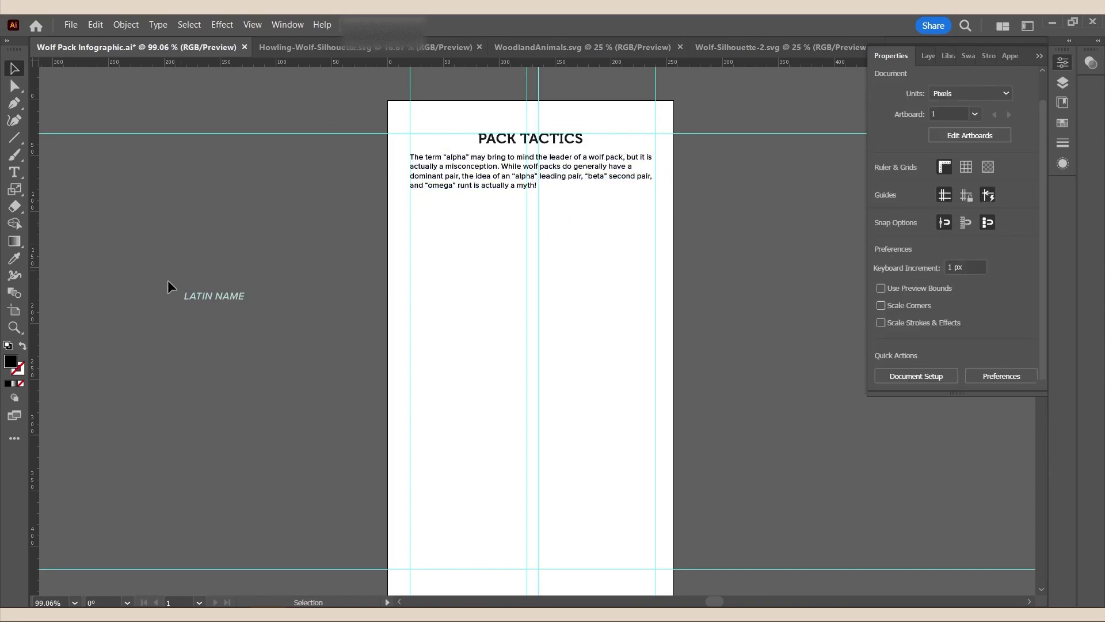
- Move the LATIN NAME text below the paragraph, fill it dark grey, and narrow its frame to the right margin guide
drag(208, 300, 434, 206)
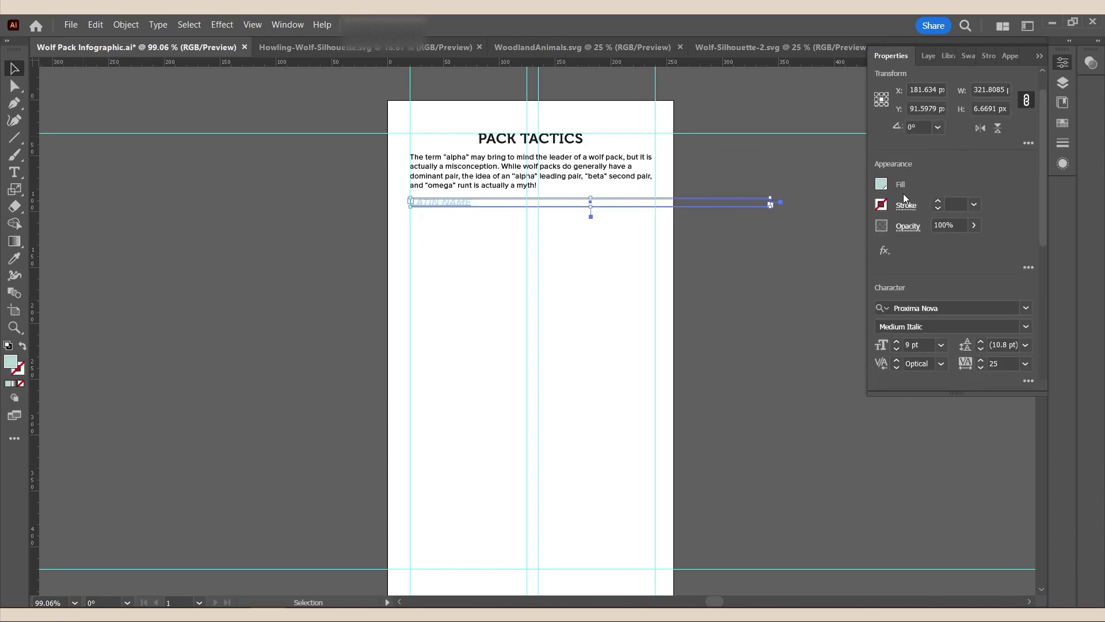
click(881, 183)
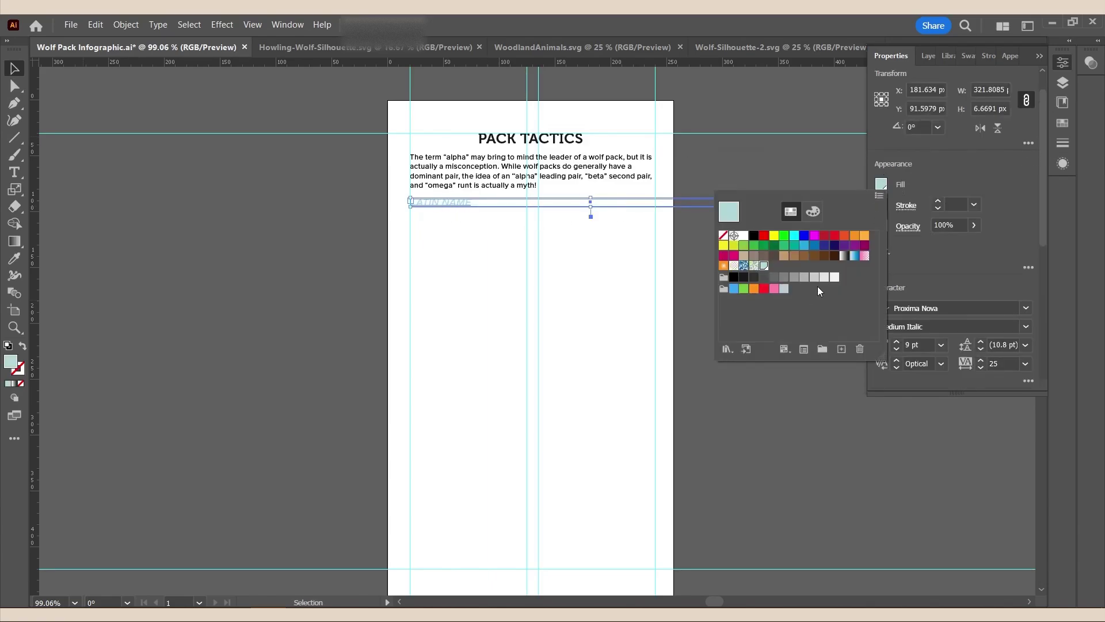
click(763, 279)
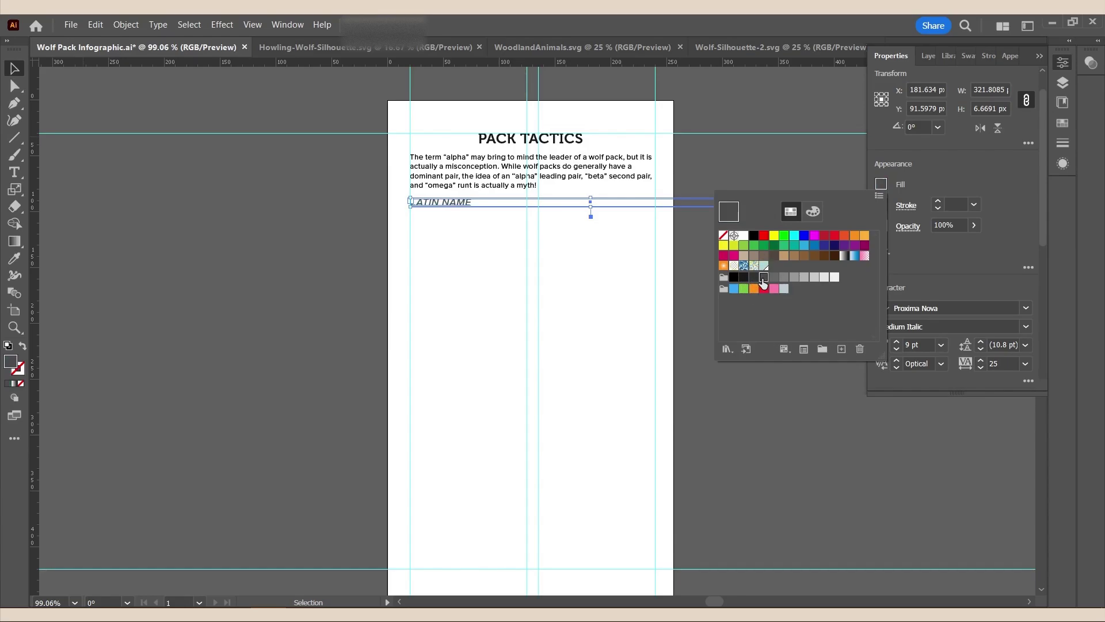
click(754, 164)
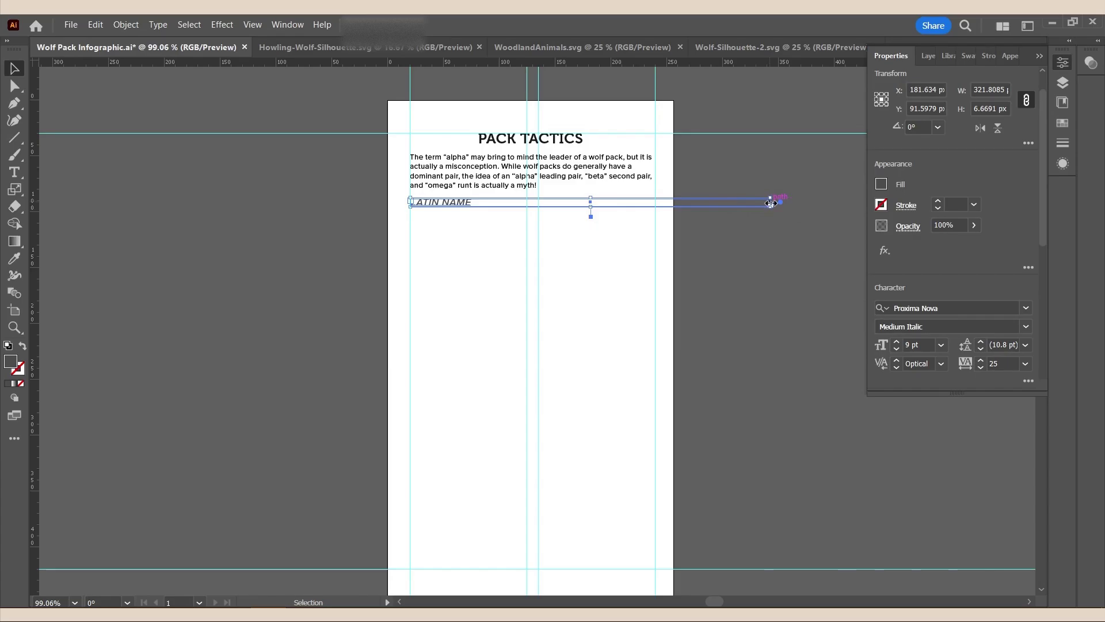
drag(771, 201, 656, 206)
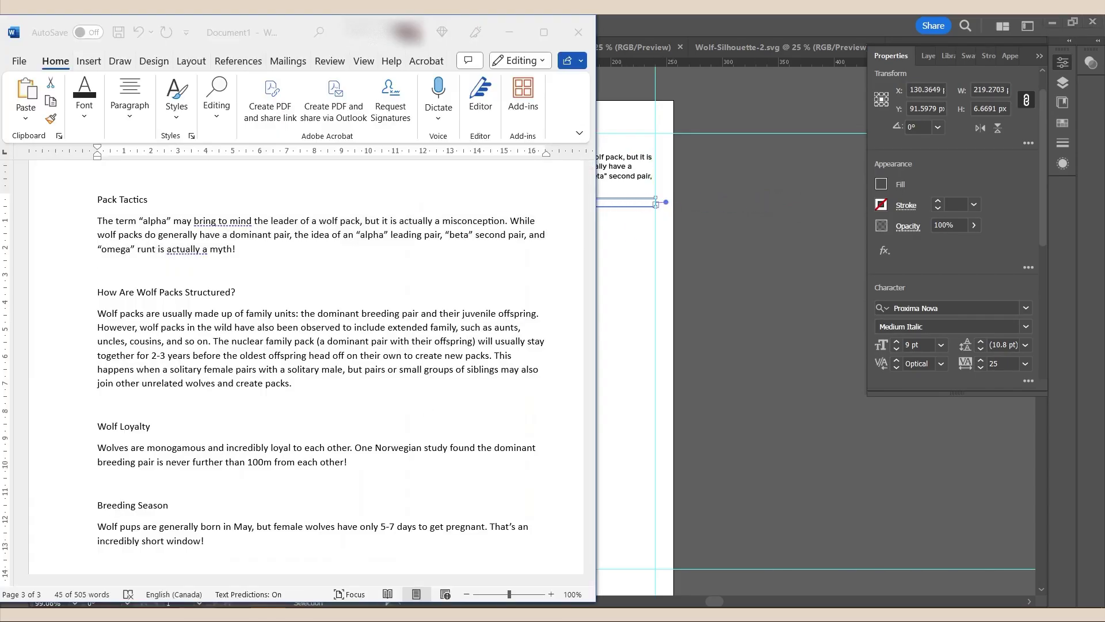
- Look up the next section title in the Word document and replace the LATIN NAME text with "HOW ARE WOLF PACKS STRUCTURED?"
key(alt+Tab)
drag(235, 294, 96, 293)
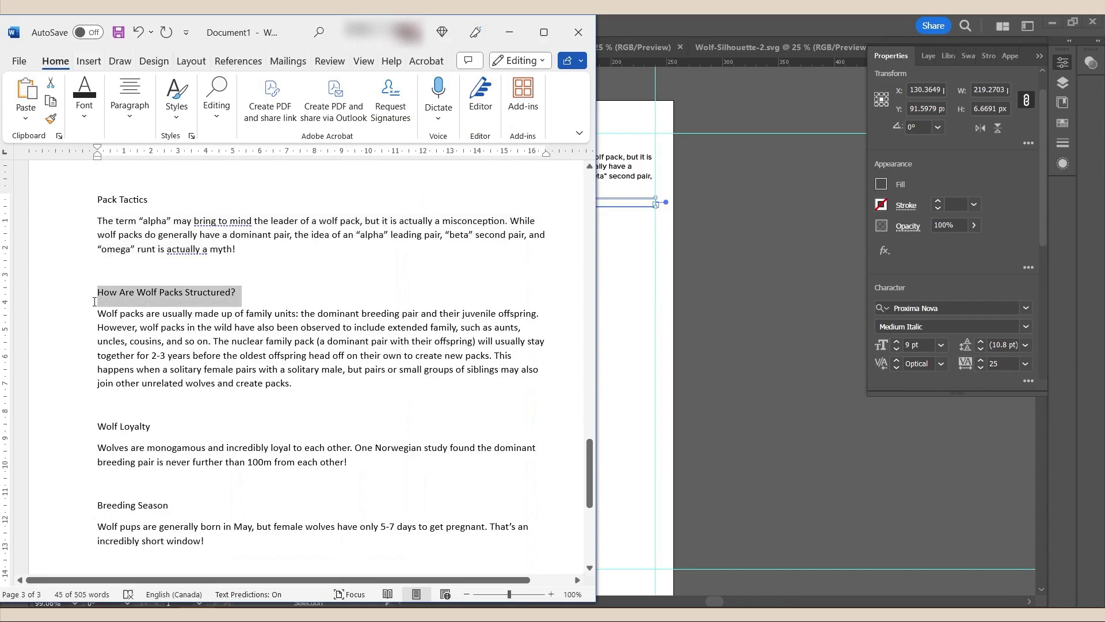
click(648, 234)
click(540, 183)
key(t)
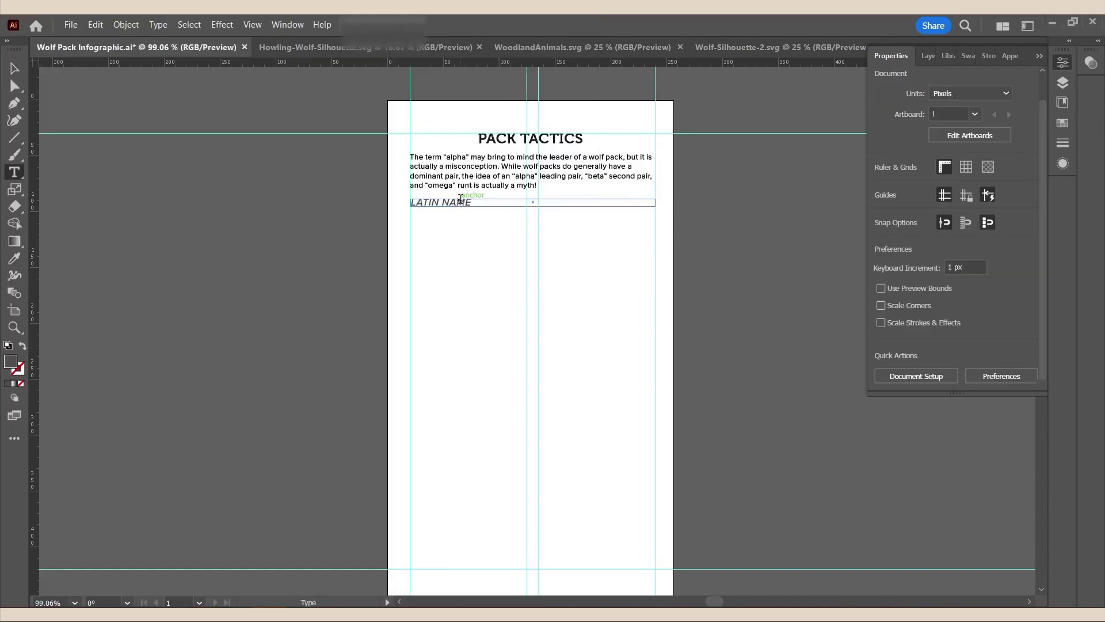
triple_click(460, 198)
text(HOW ARE WOLF PACKS STRUCTURED?)
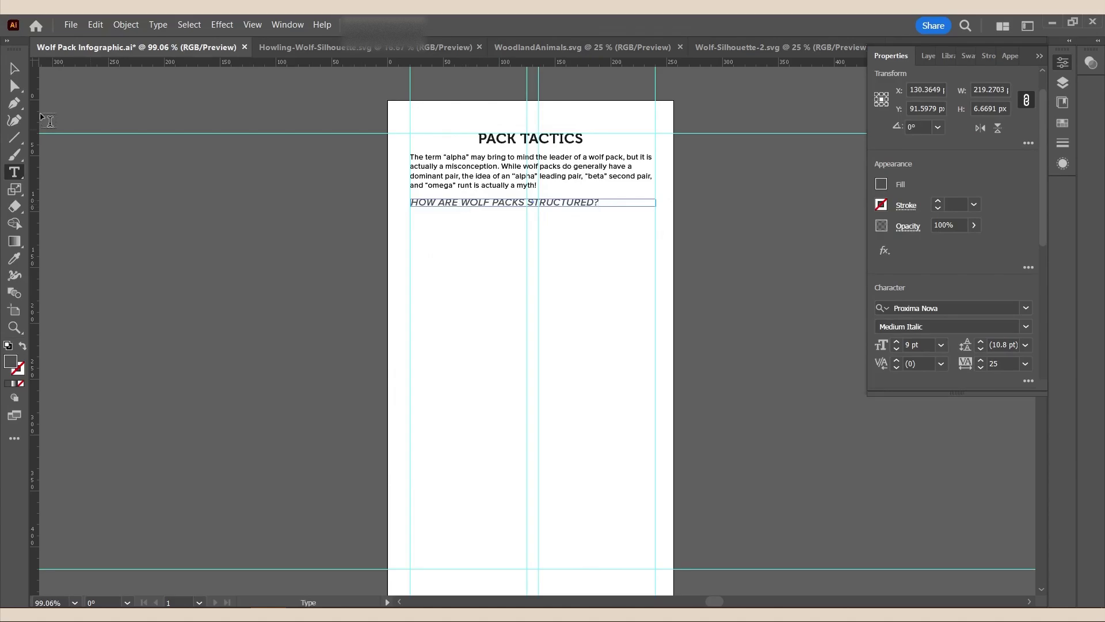
- Duplicate the Pack Tactics paragraph beneath the HOW ARE WOLF PACKS STRUCTURED? heading, fitting its frame to the right column and extending it to about 145 px high
click(15, 68)
click(477, 286)
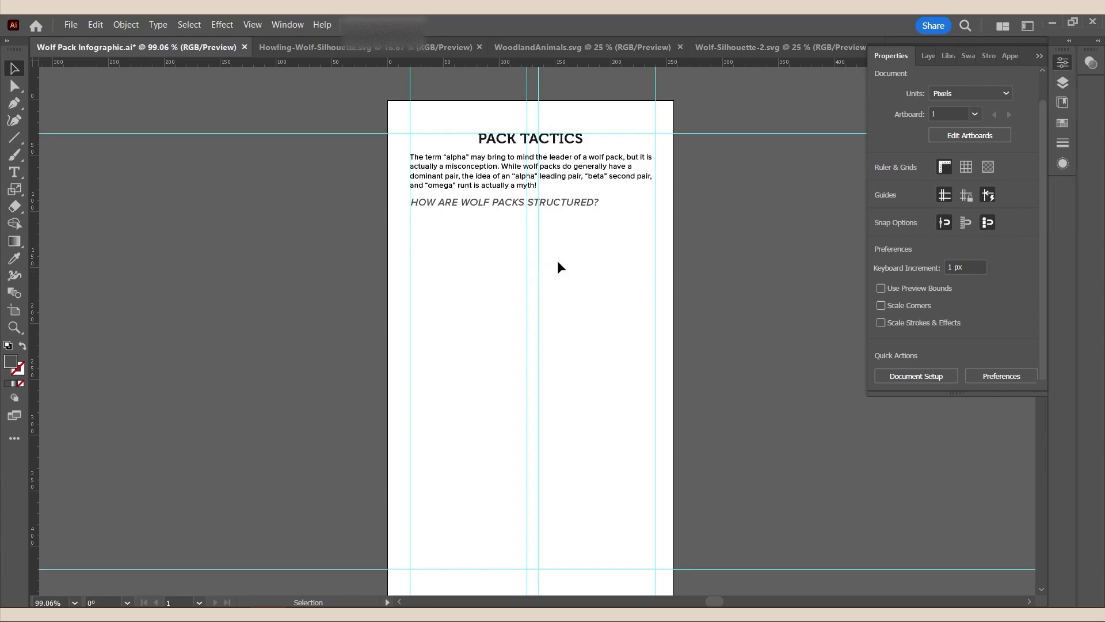
click(498, 173)
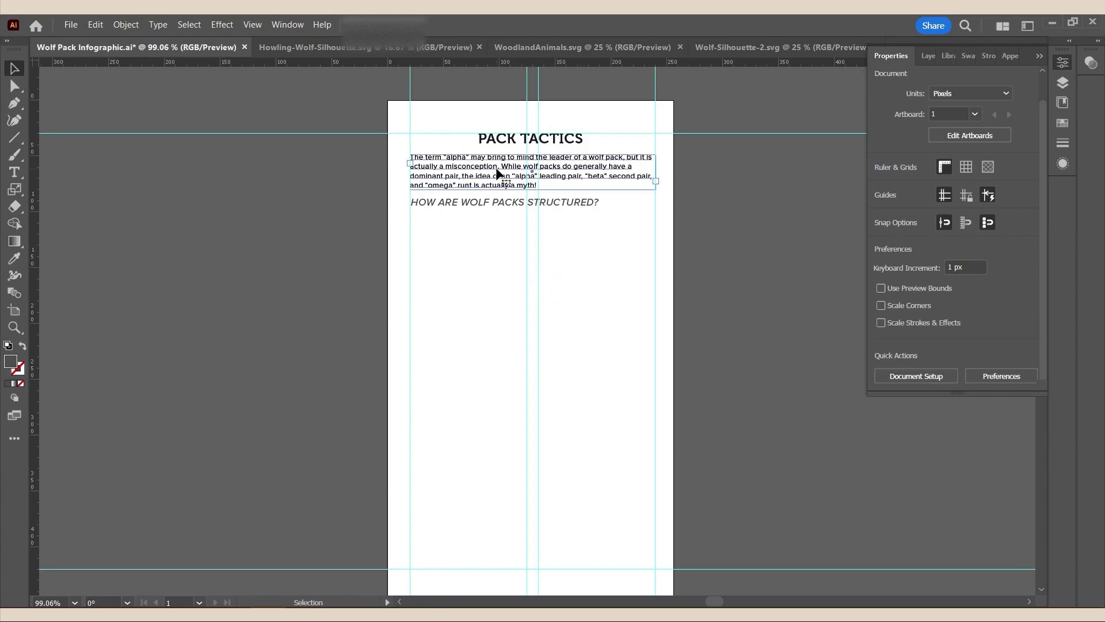
key(ctrl+c)
key(ctrl+v)
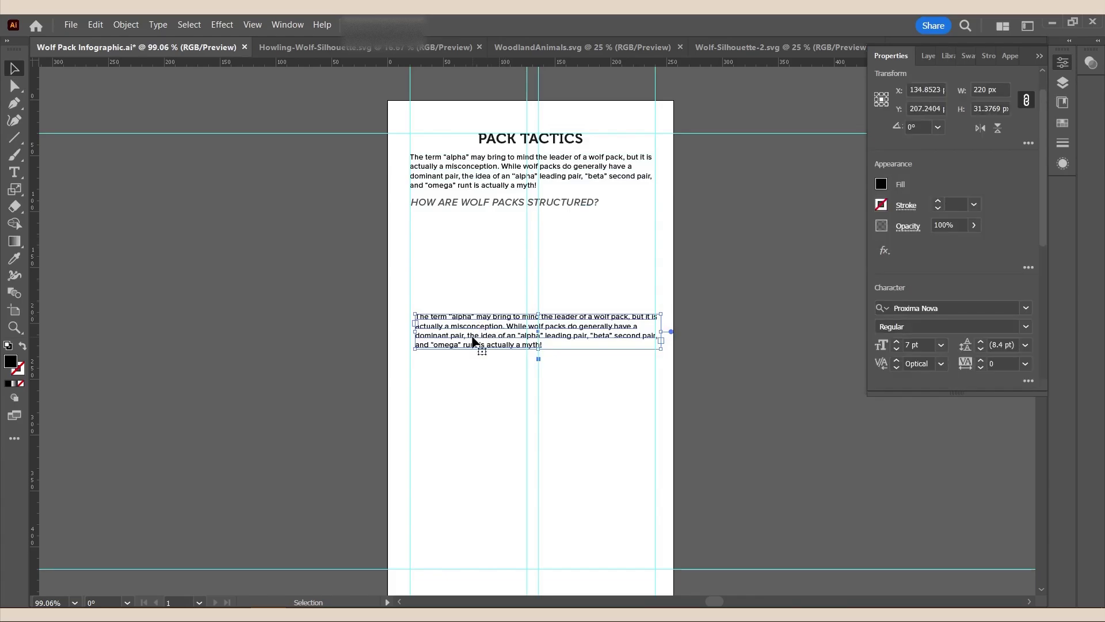
drag(471, 333, 604, 238)
drag(788, 235, 657, 232)
drag(597, 251, 584, 379)
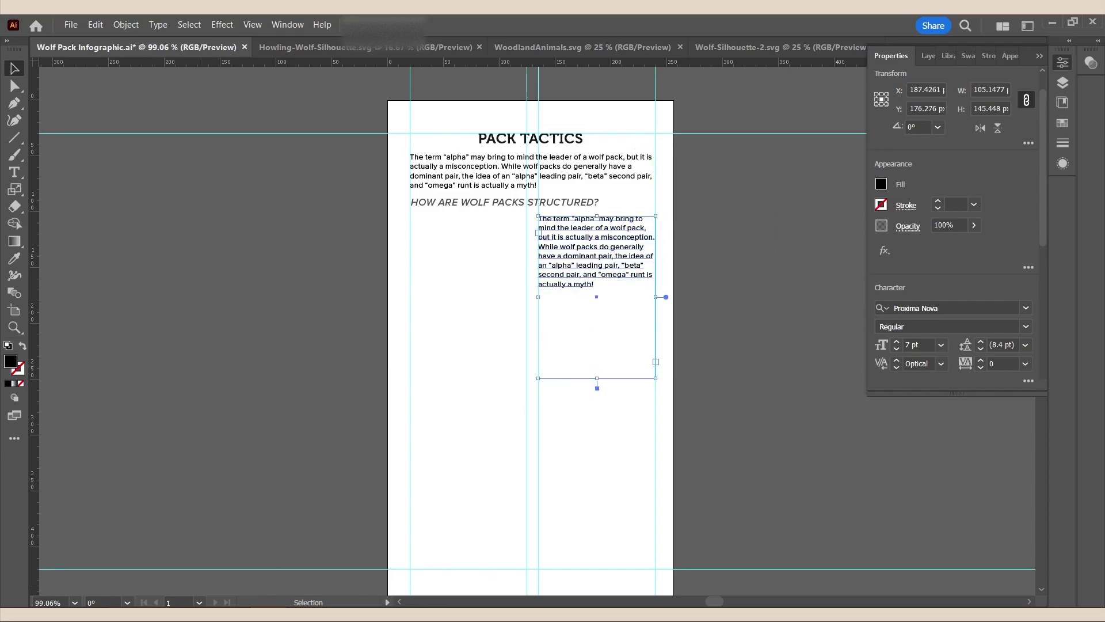
- Replace the duplicated text with the "How Are Wolf Packs Structured?" paragraph from the Word document and lengthen the frame to fit it
key(alt+Tab)
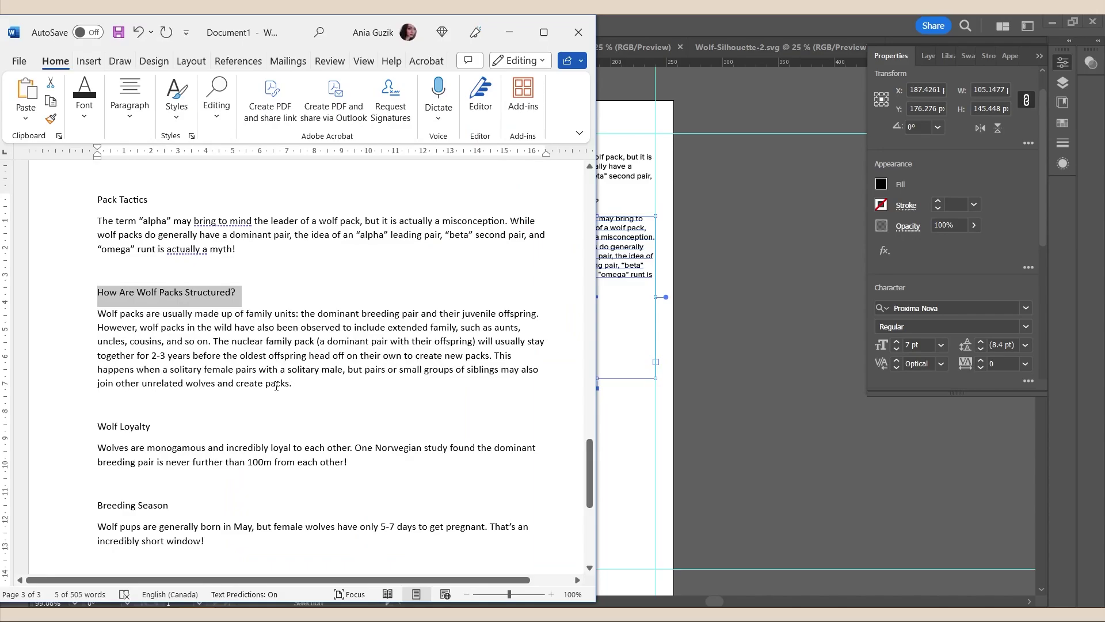
drag(275, 386, 97, 313)
click(614, 249)
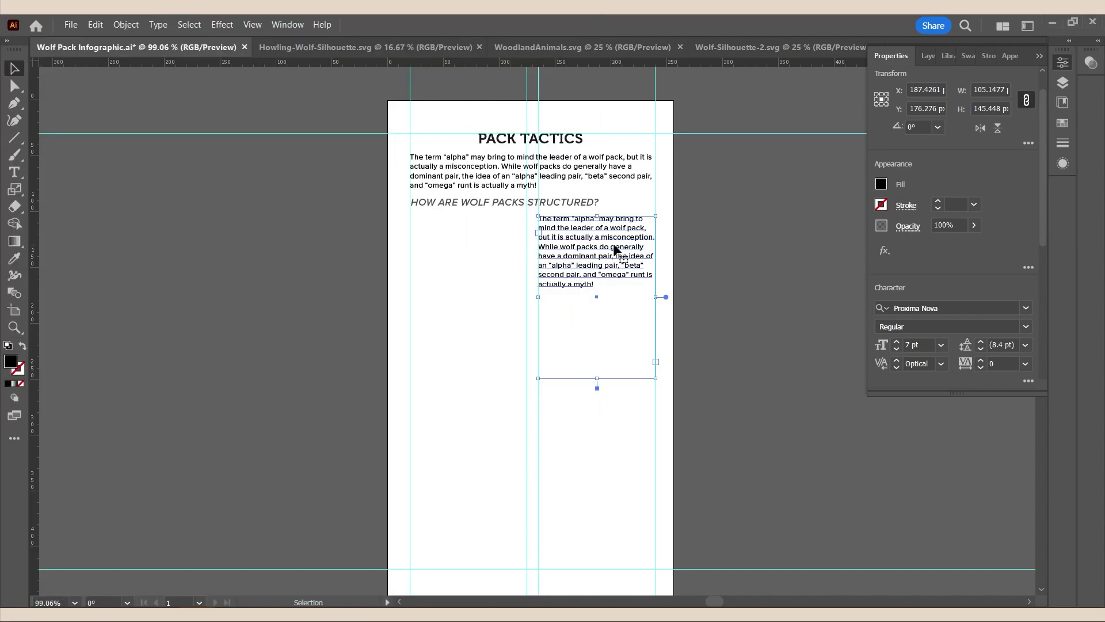
double_click(614, 249)
key(ctrl+a)
key(ctrl+v)
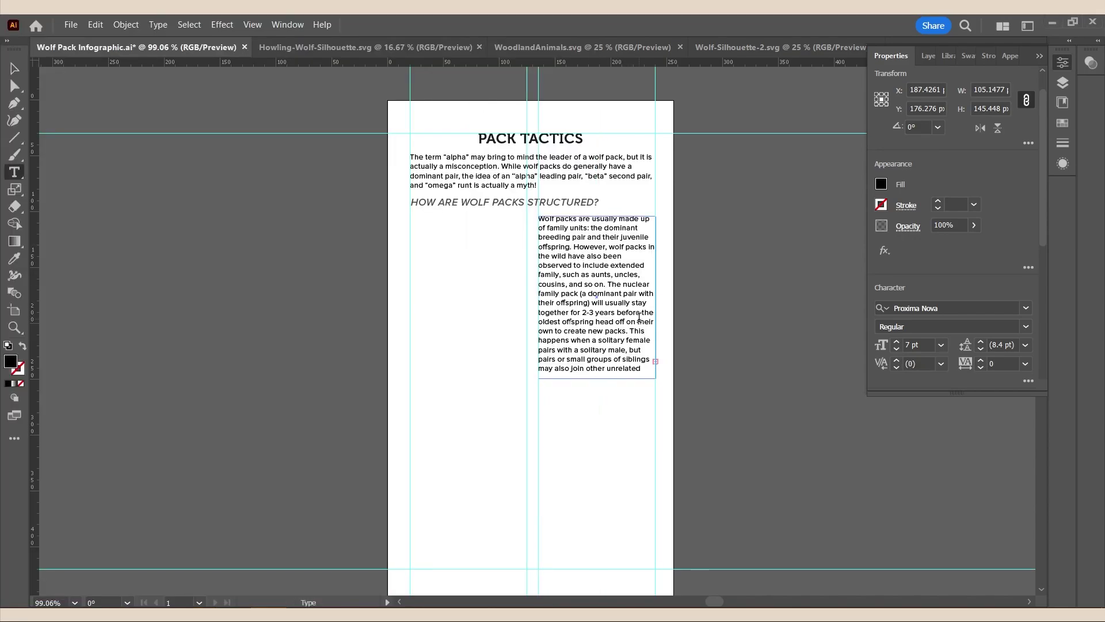
click(15, 69)
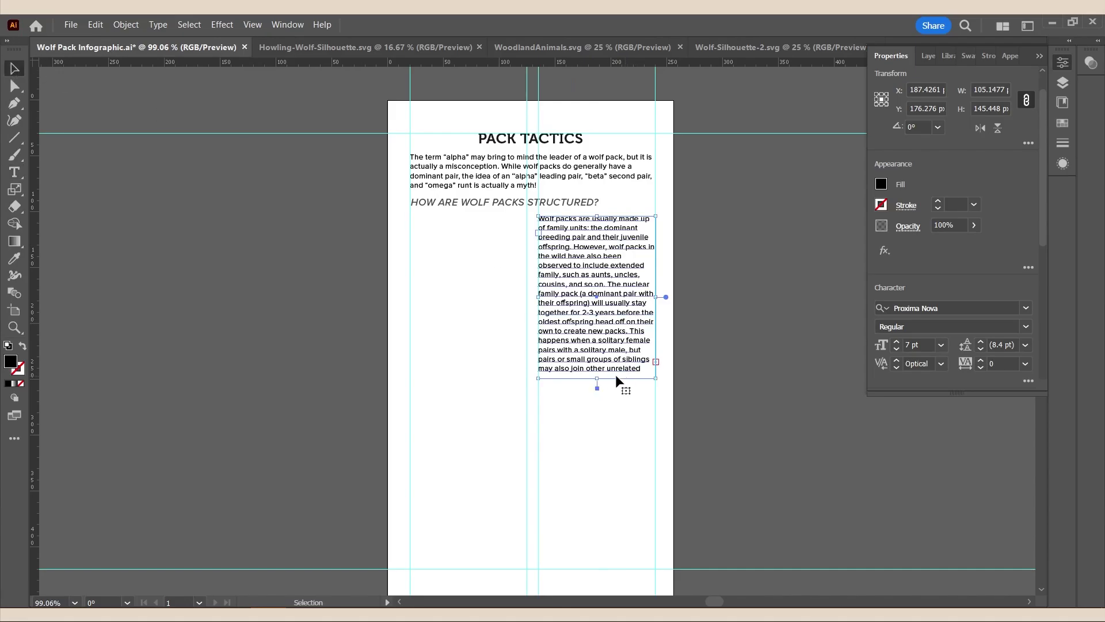
drag(599, 379, 599, 384)
click(757, 395)
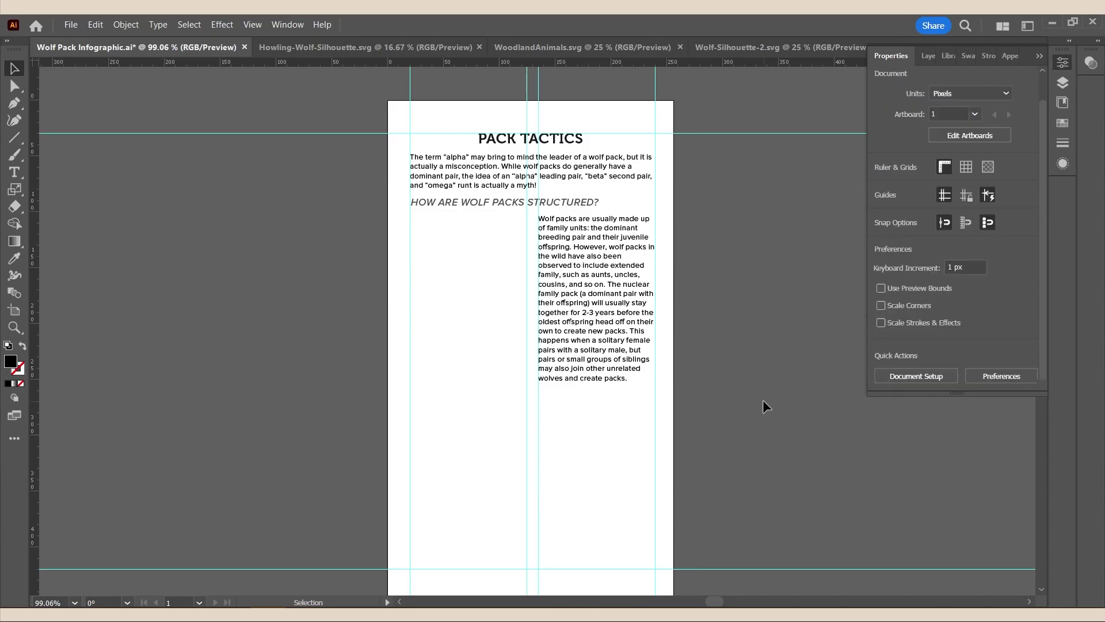
click(584, 164)
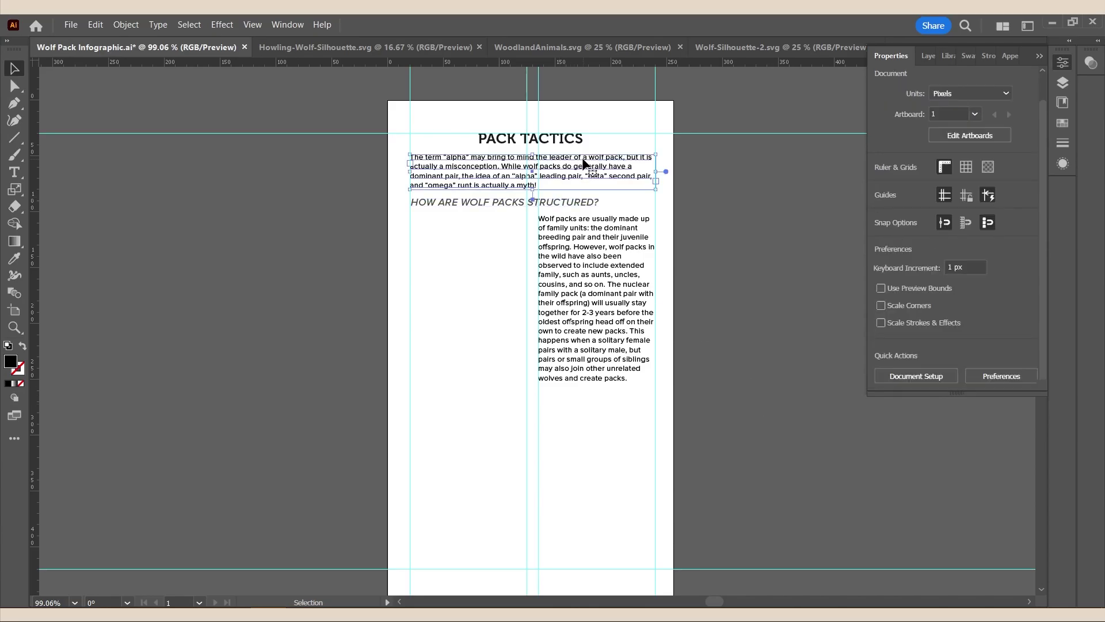
shift+click(561, 292)
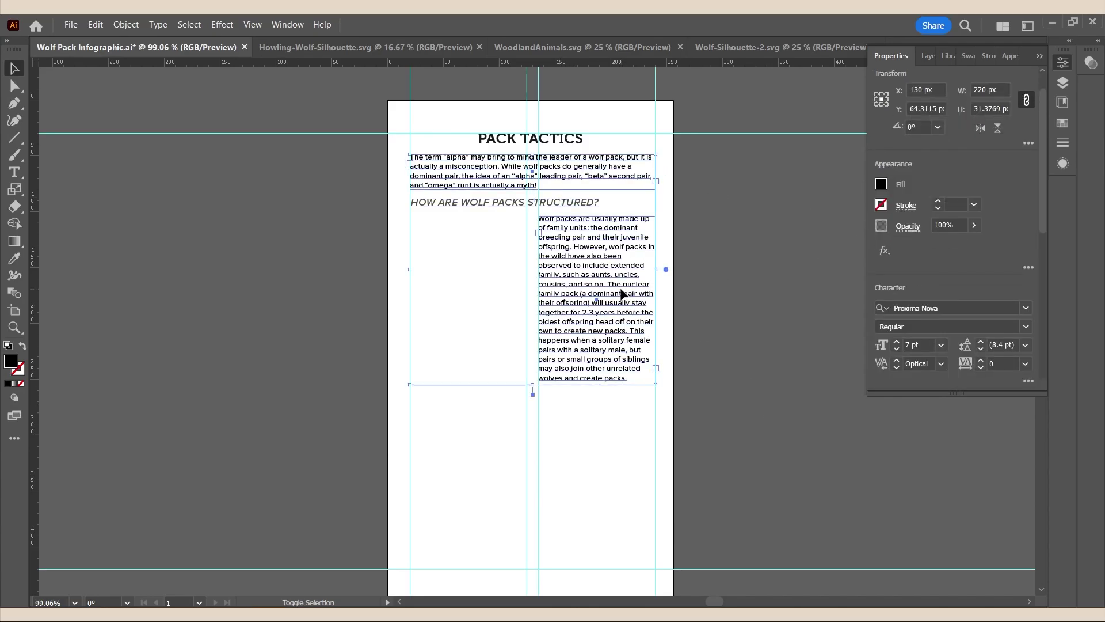
click(1028, 326)
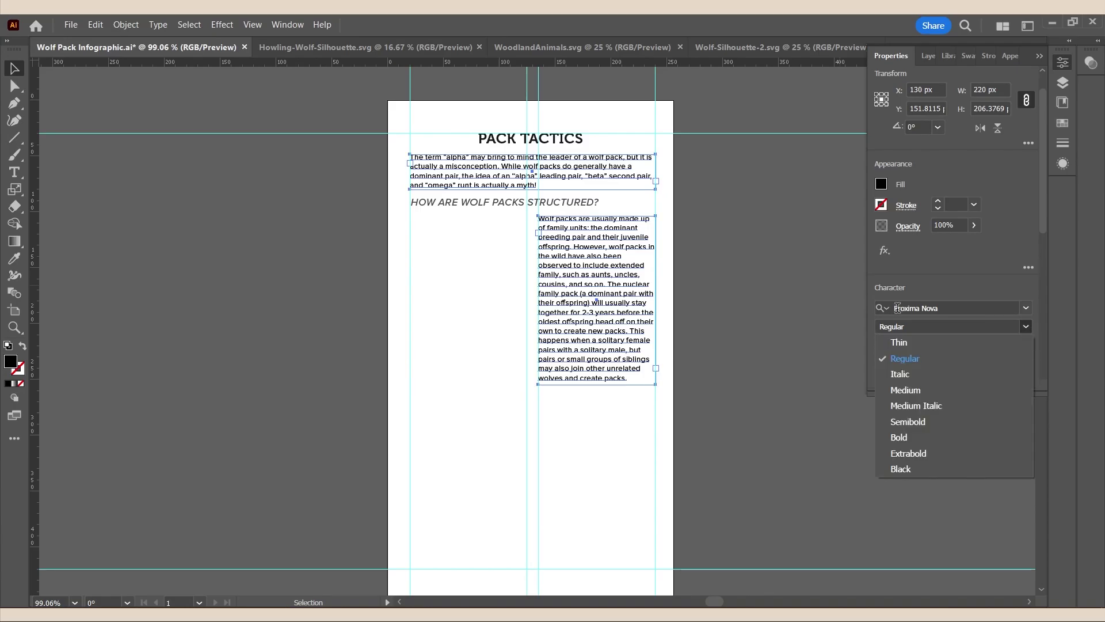
click(720, 242)
click(728, 228)
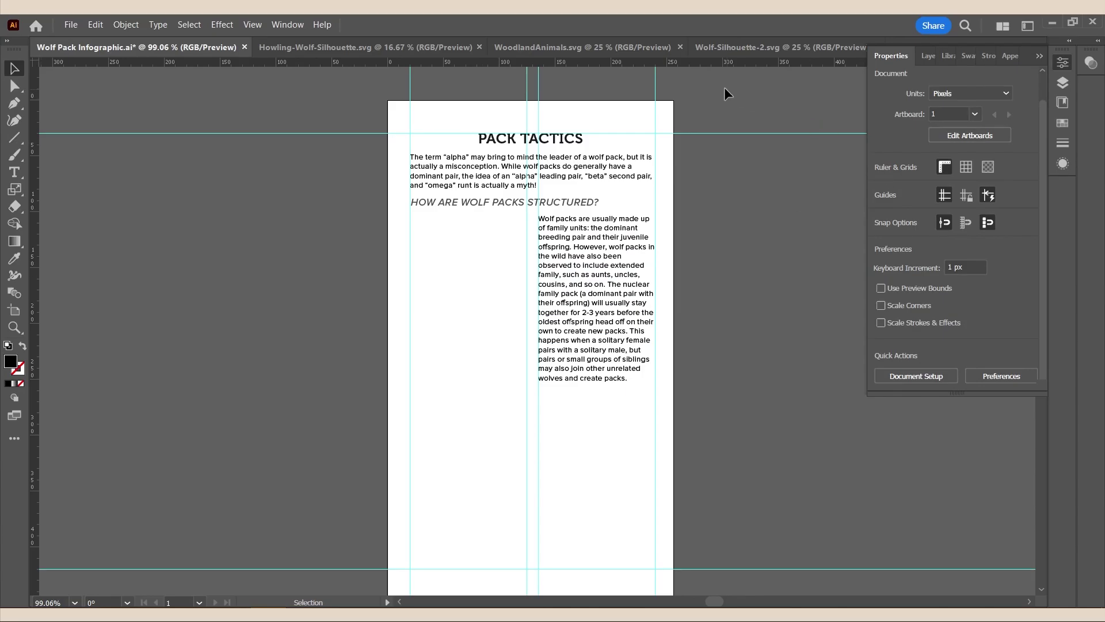
- Copy the howling wolf from Howling-Wolf-Silhouette.svg into the Wolf Pack Infographic and scale it proportionally to 100 px wide
click(398, 47)
click(621, 270)
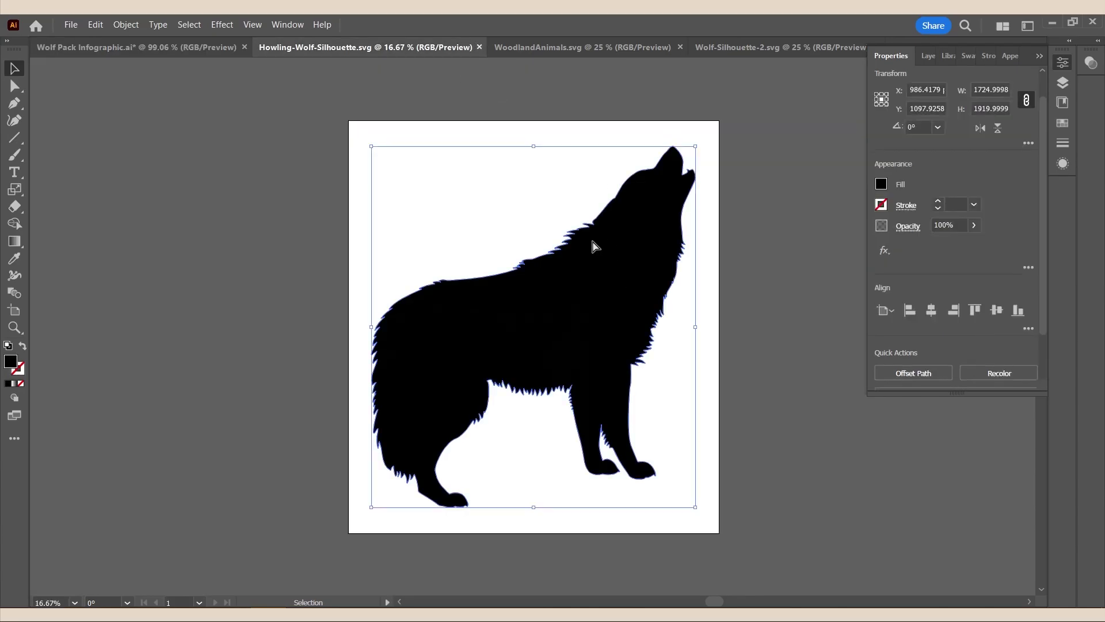
click(190, 48)
key(ctrl+v)
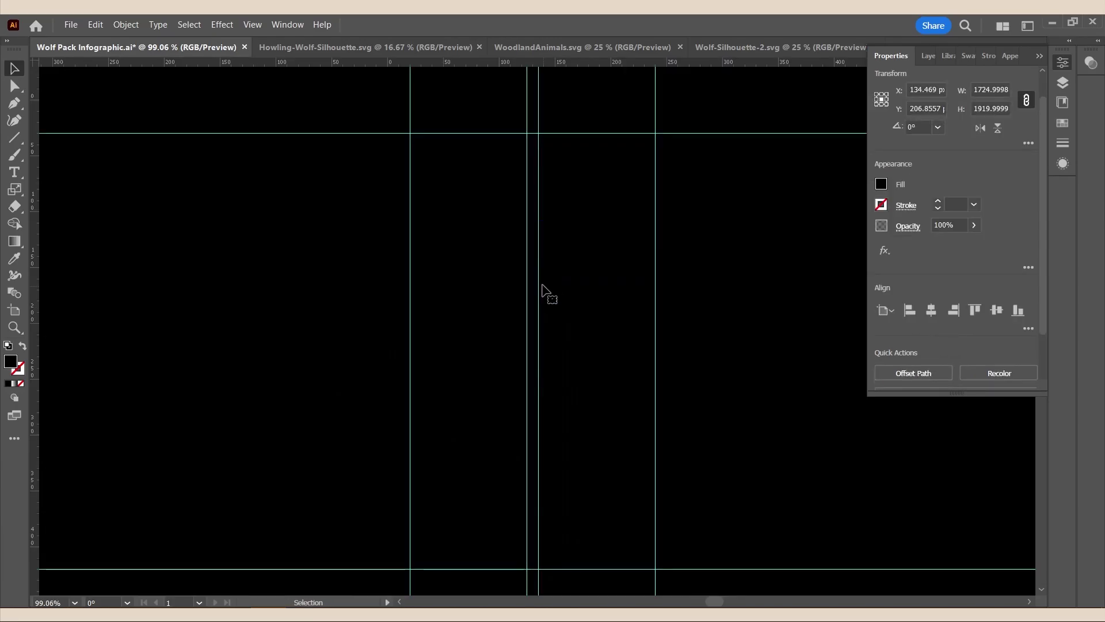
click(1007, 89)
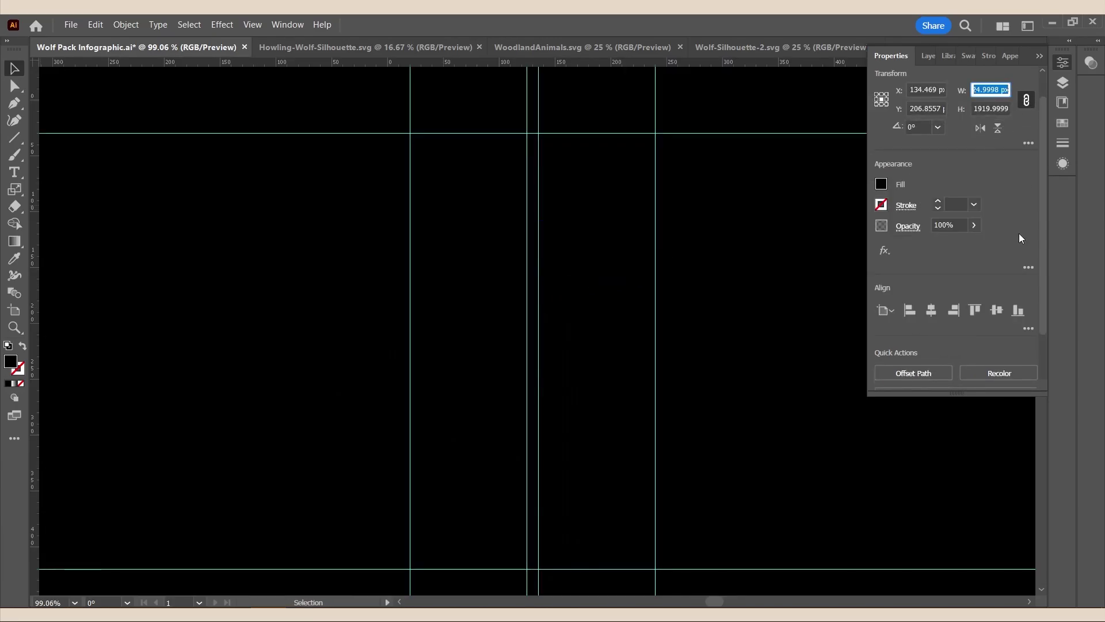
text(100)
key(Return)
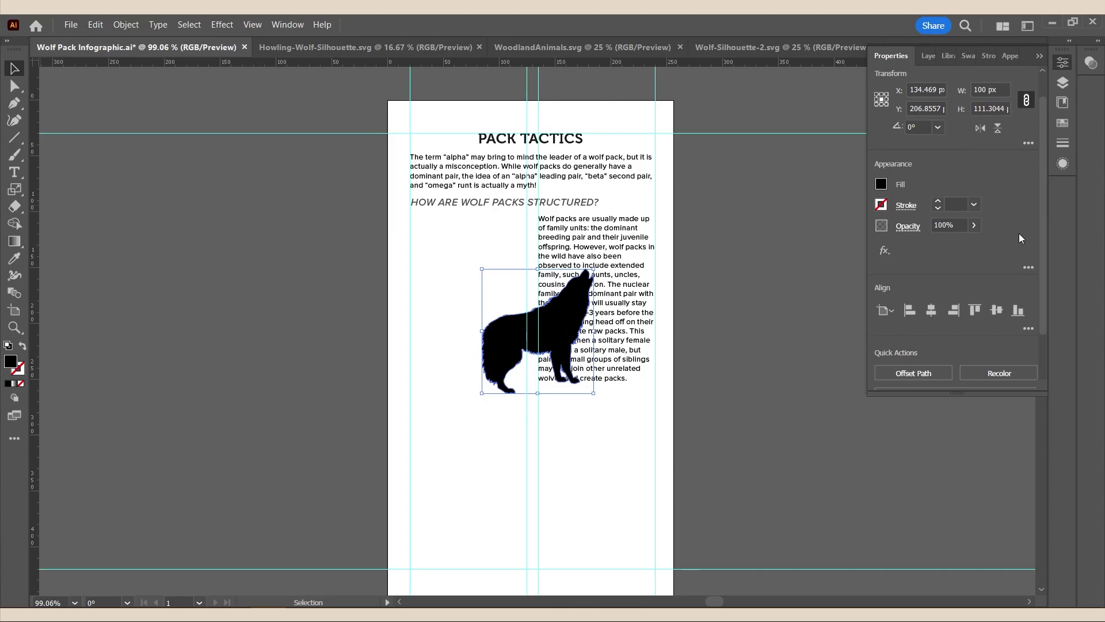
- Reduce the howling wolf to 50 px wide and place it under the structure heading against the left margin guide
click(991, 90)
text(50)
key(Return)
click(599, 428)
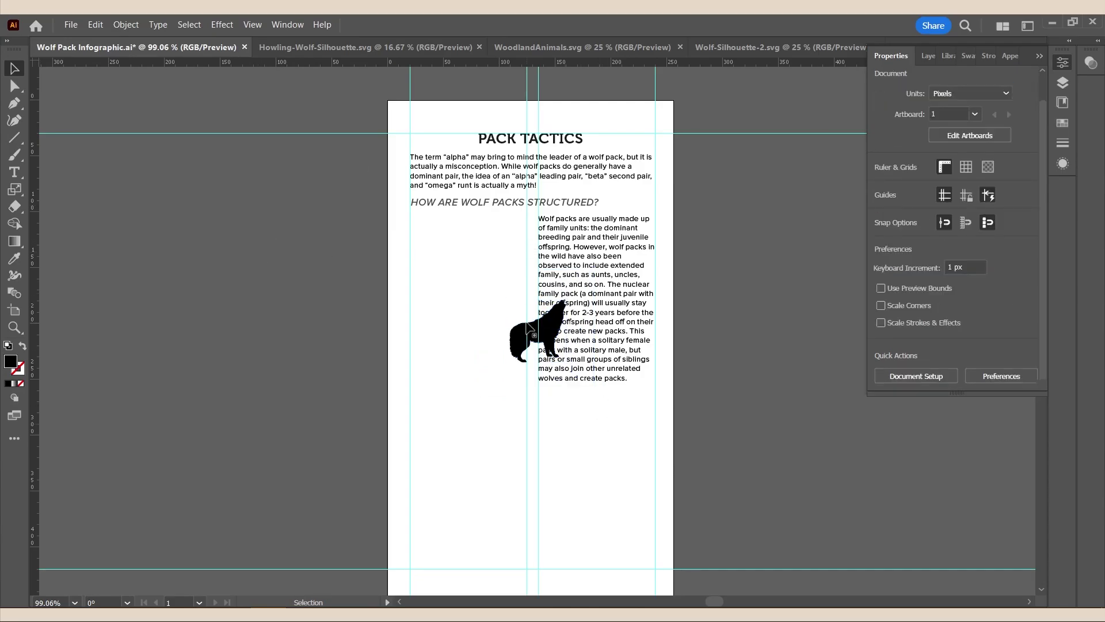
drag(550, 328, 449, 246)
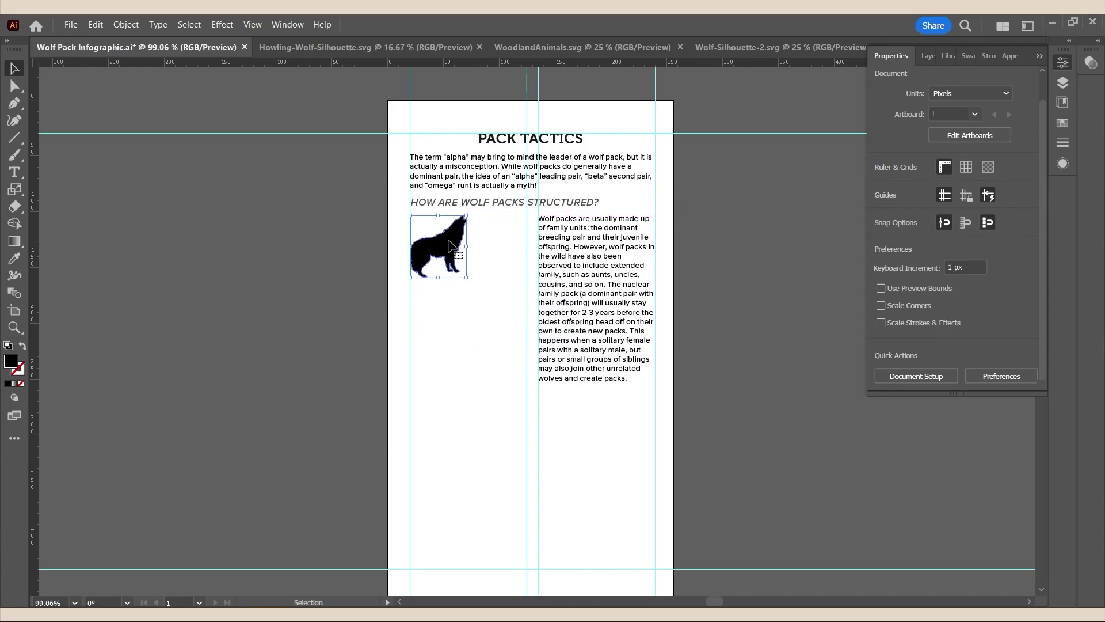
click(601, 133)
- Copy the walking wolf from WoodlandAnimals.svg into the Wolf Pack Infographic and scale it proportionally to 50 px wide
click(610, 51)
click(646, 384)
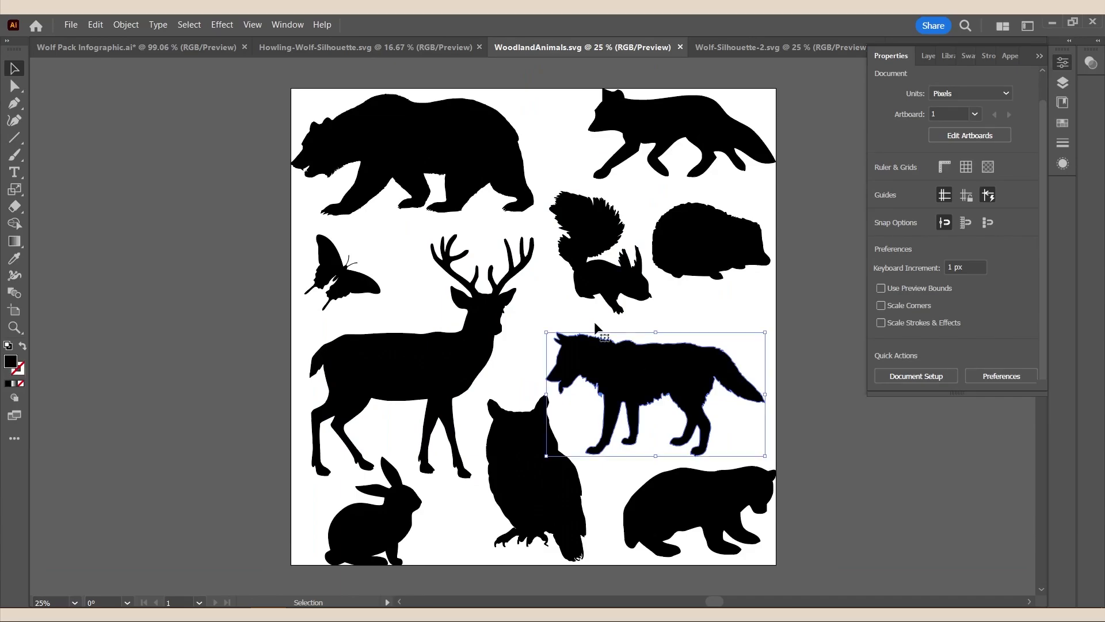
click(191, 46)
key(ctrl+v)
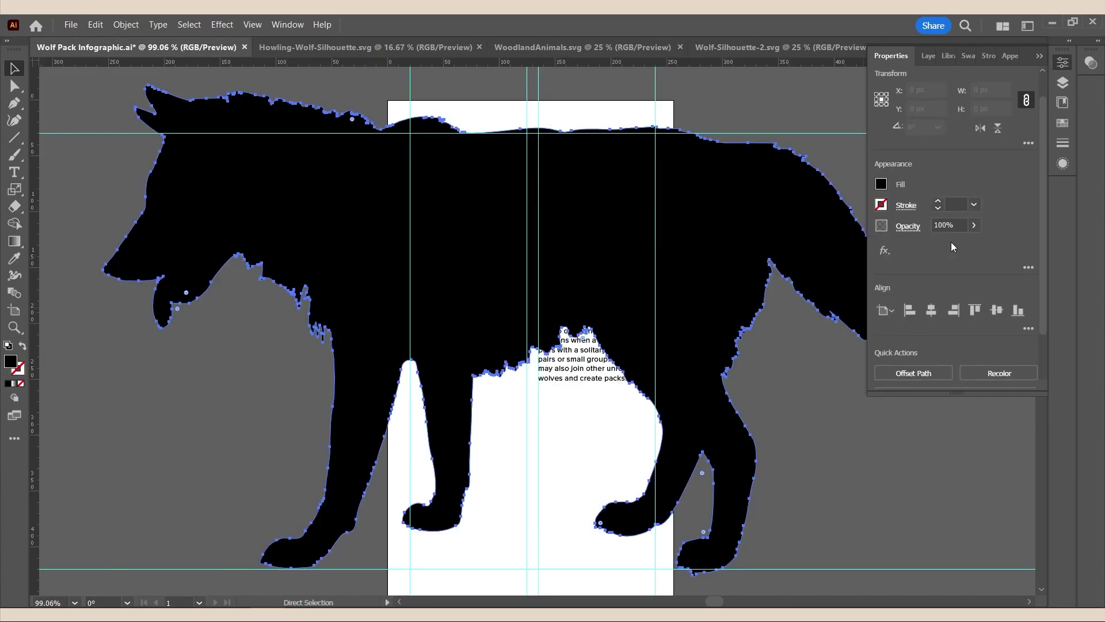
click(997, 87)
double_click(997, 89)
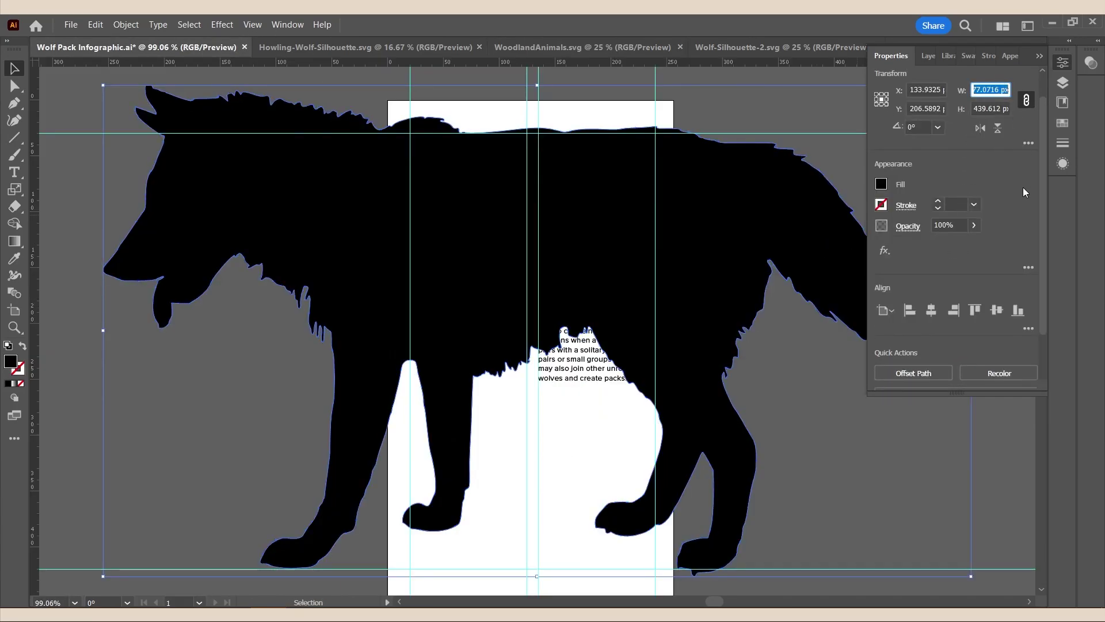
text(50)
key(Return)
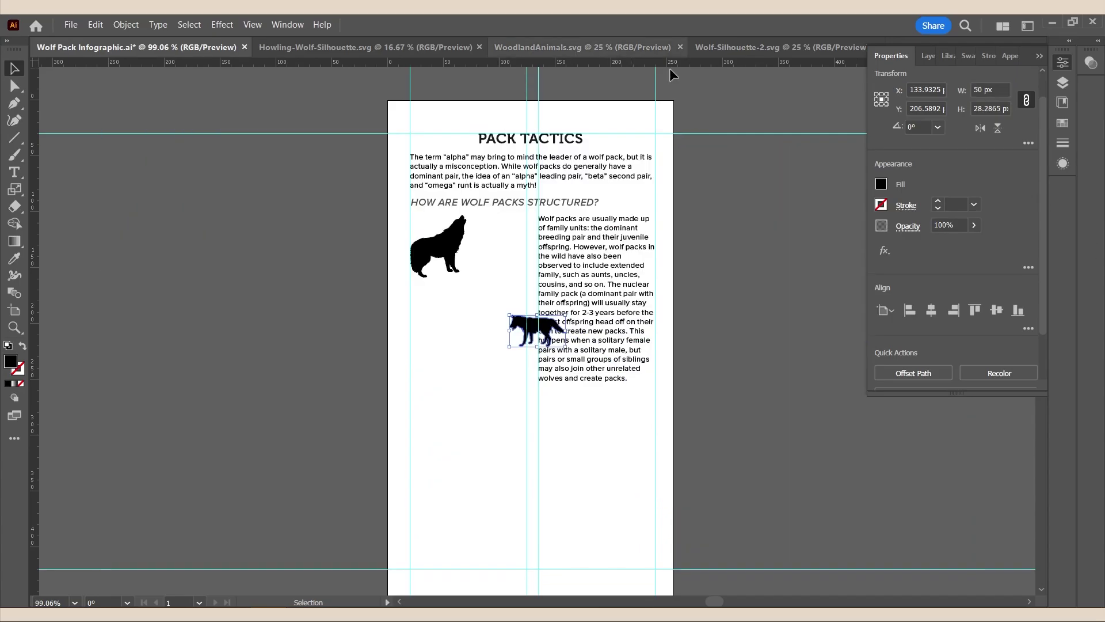
- Set the walking wolf's height to 50 px, move it below the howling wolf, and shrink it to about 73 by 41 px within the left column
double_click(990, 108)
text(50)
key(Return)
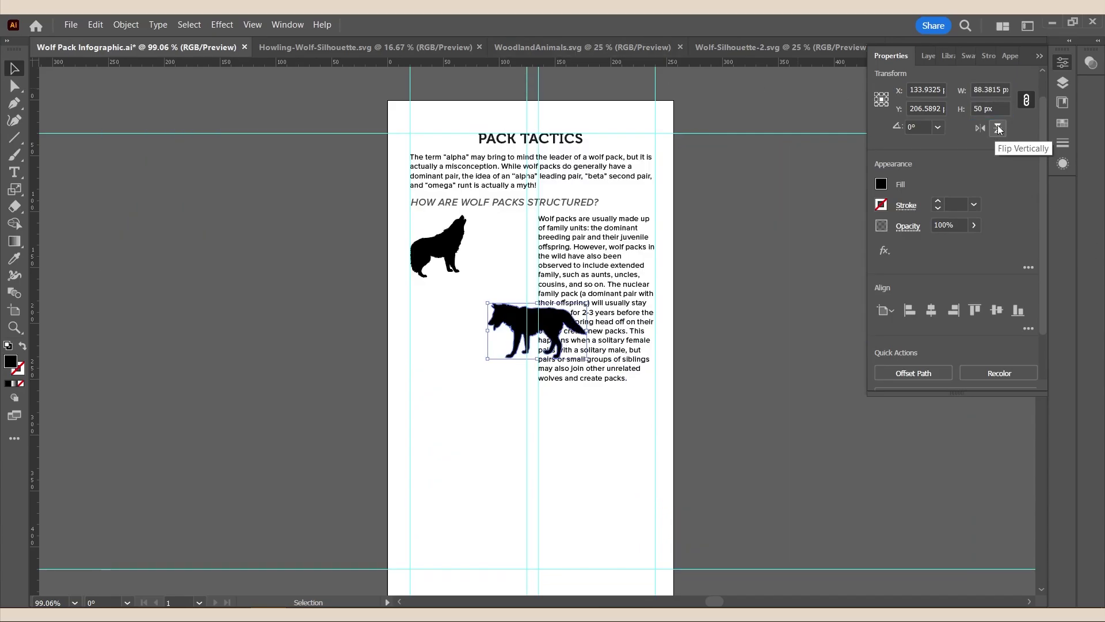
drag(529, 328, 480, 311)
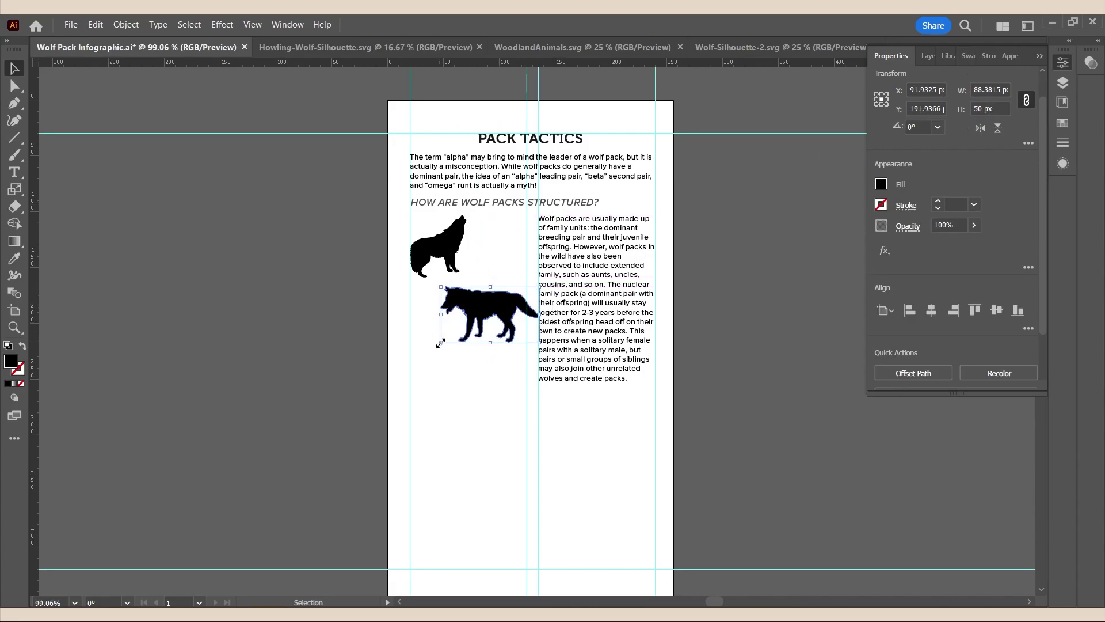
drag(441, 343, 487, 306)
click(749, 275)
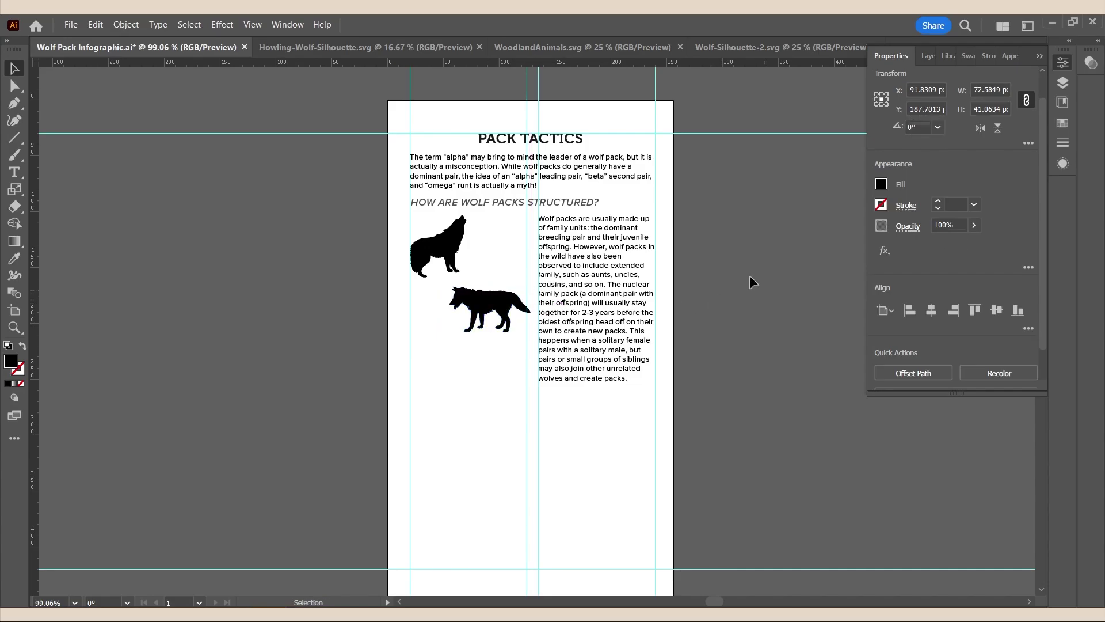
- Copy the standing wolf from Wolf-Silhouette-2.svg into the infographic at 50 px wide and place it below the other wolves at the left margin guide
click(774, 44)
click(501, 267)
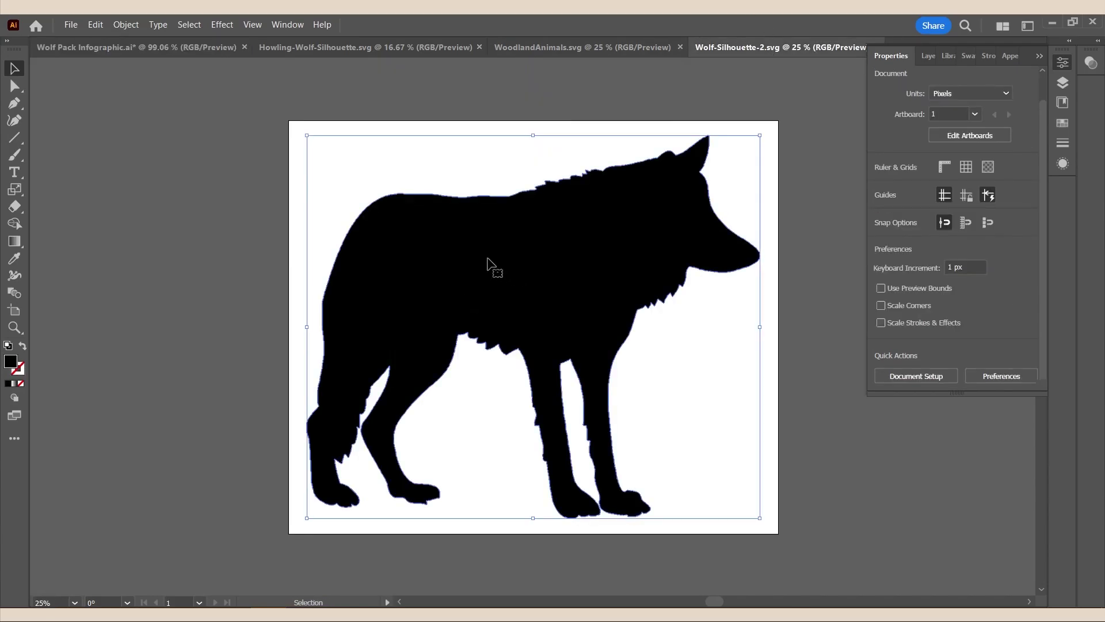
key(ctrl+c)
click(155, 51)
key(ctrl+v)
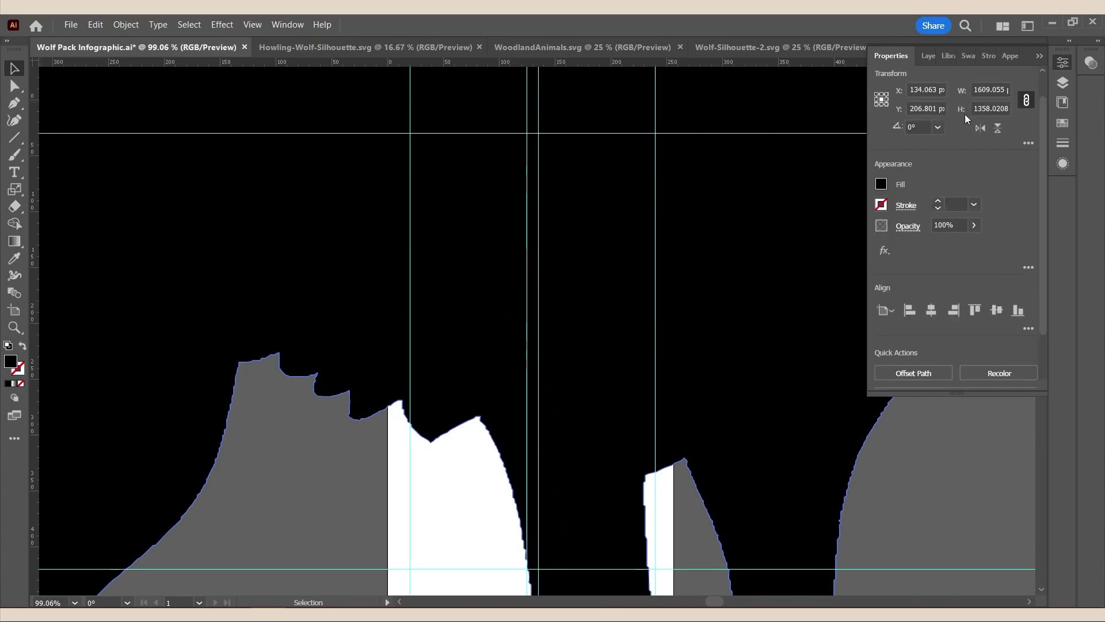
click(994, 95)
text(50)
key(Return)
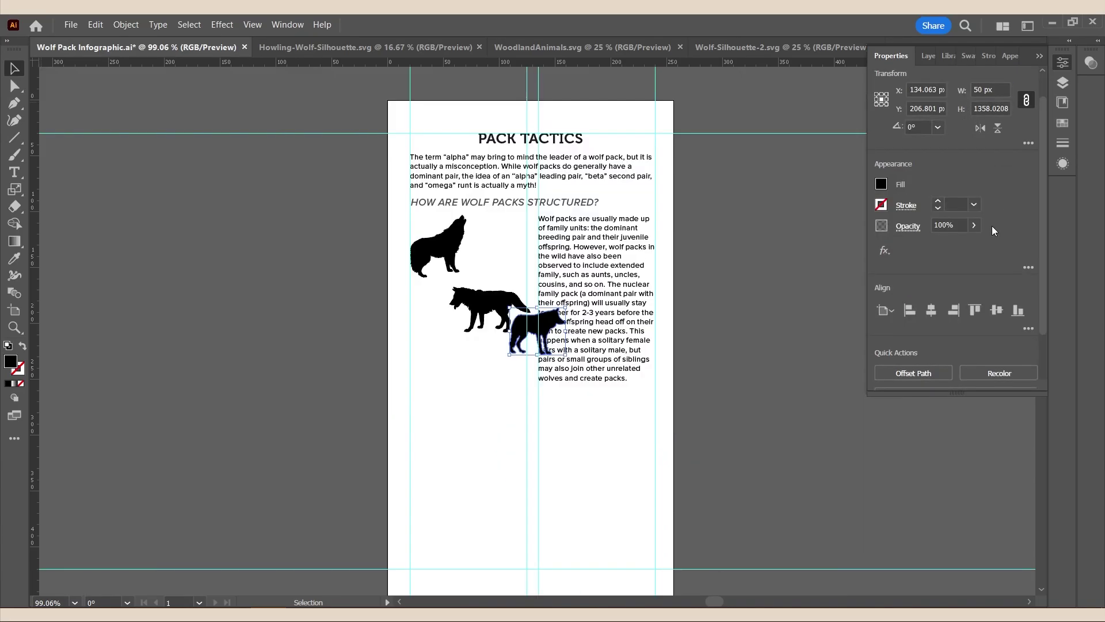
drag(548, 321, 449, 352)
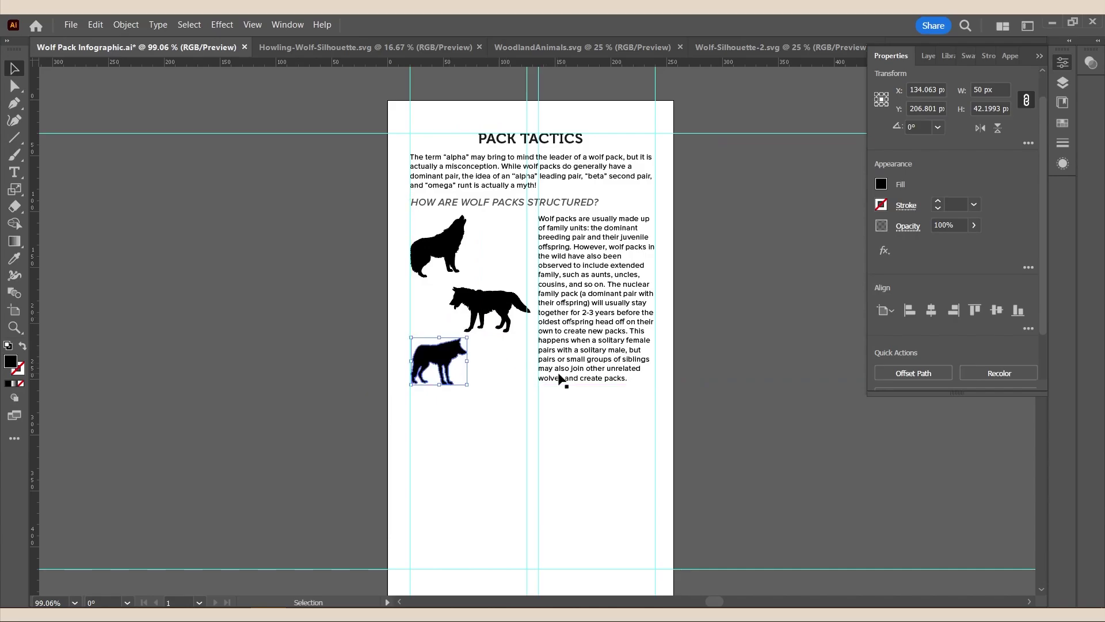
click(487, 329)
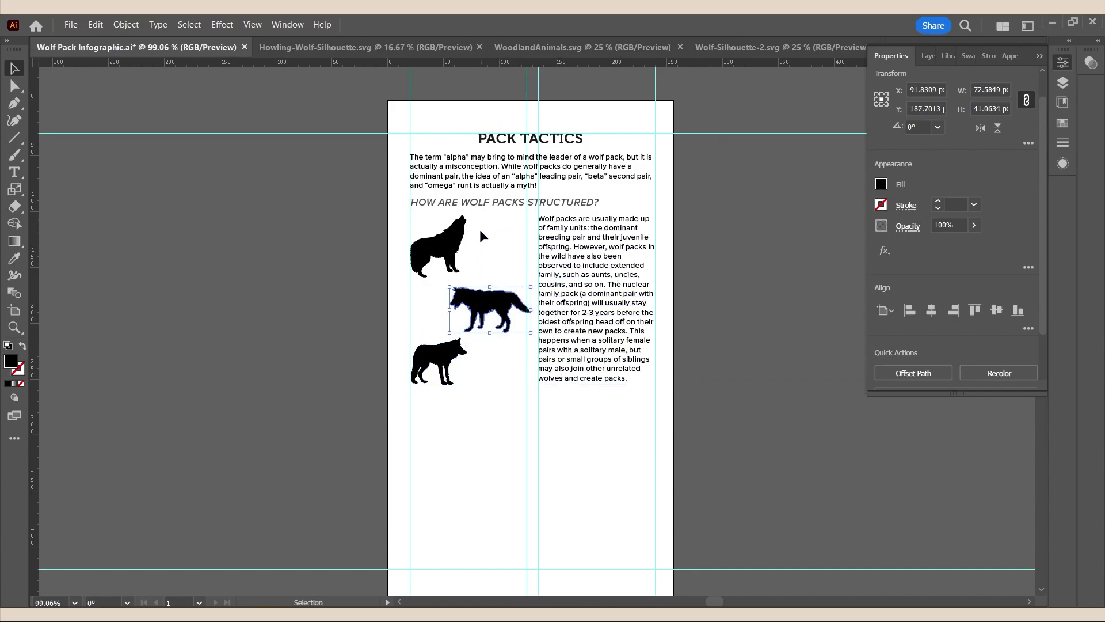
- Copy the pack structure paragraph off the artboard, replace its text with "DOMINANT BREEDING PAIR", and set it to 6 pt
click(617, 240)
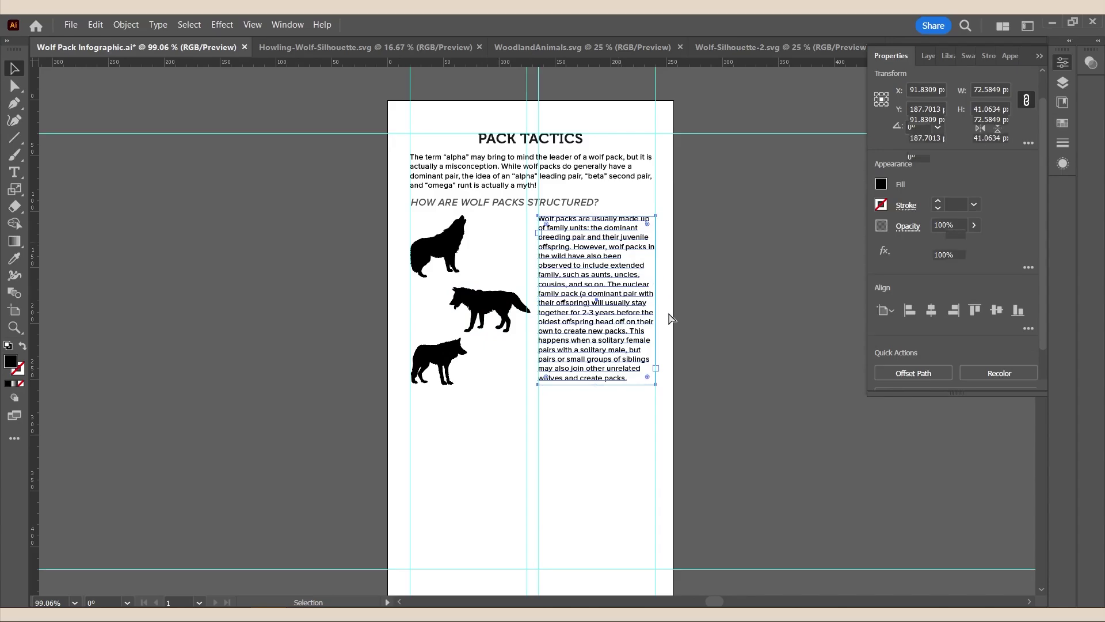
drag(590, 231, 262, 282)
key(t)
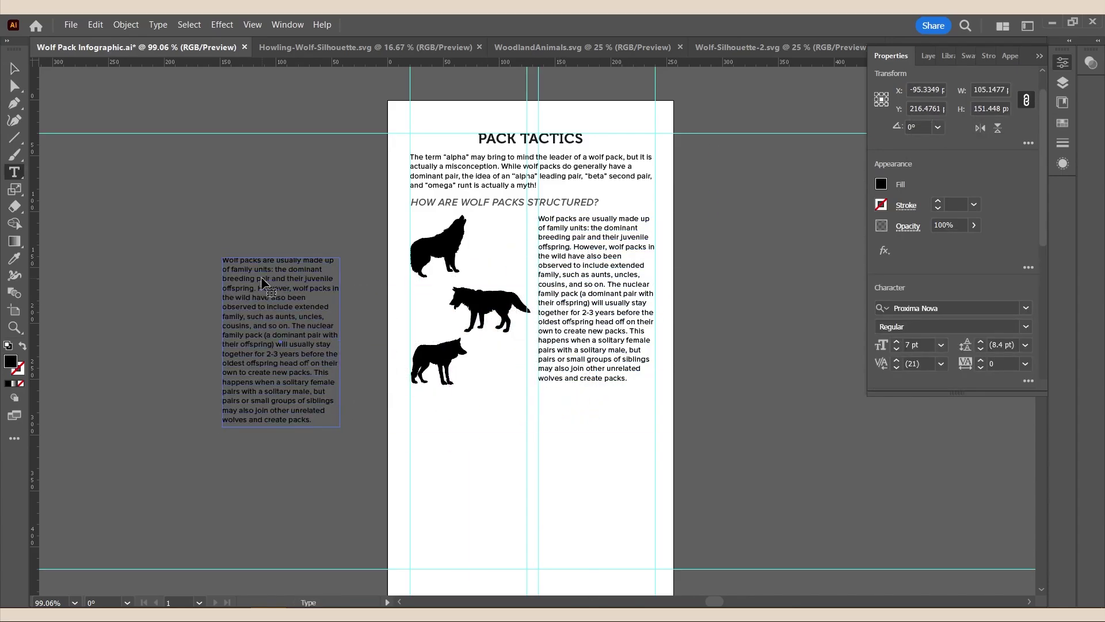
key(ctrl+a)
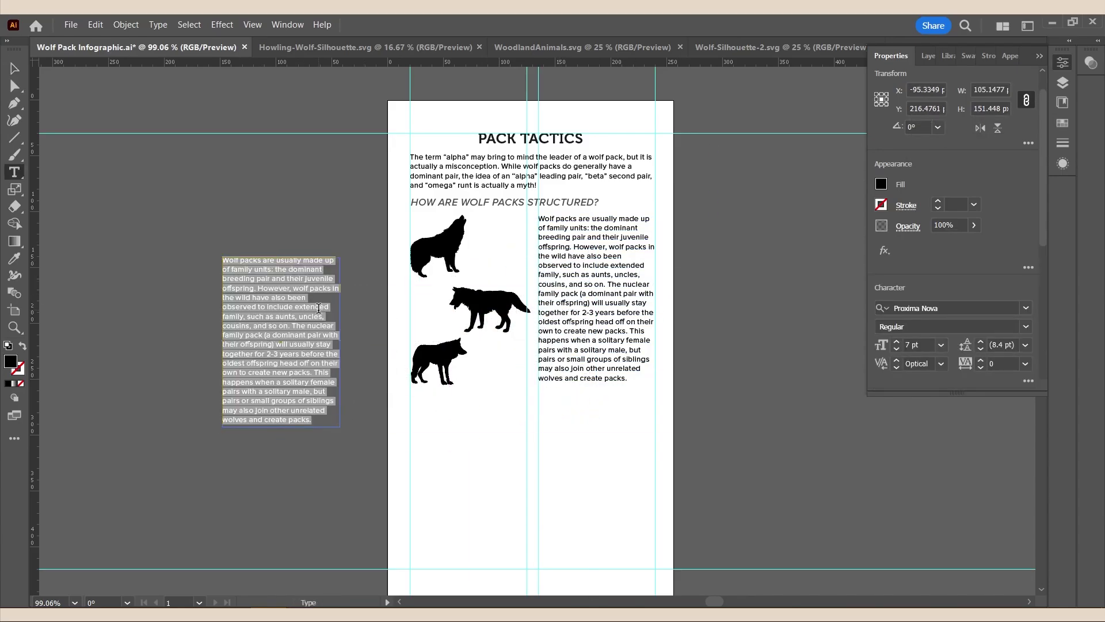
text(DO)
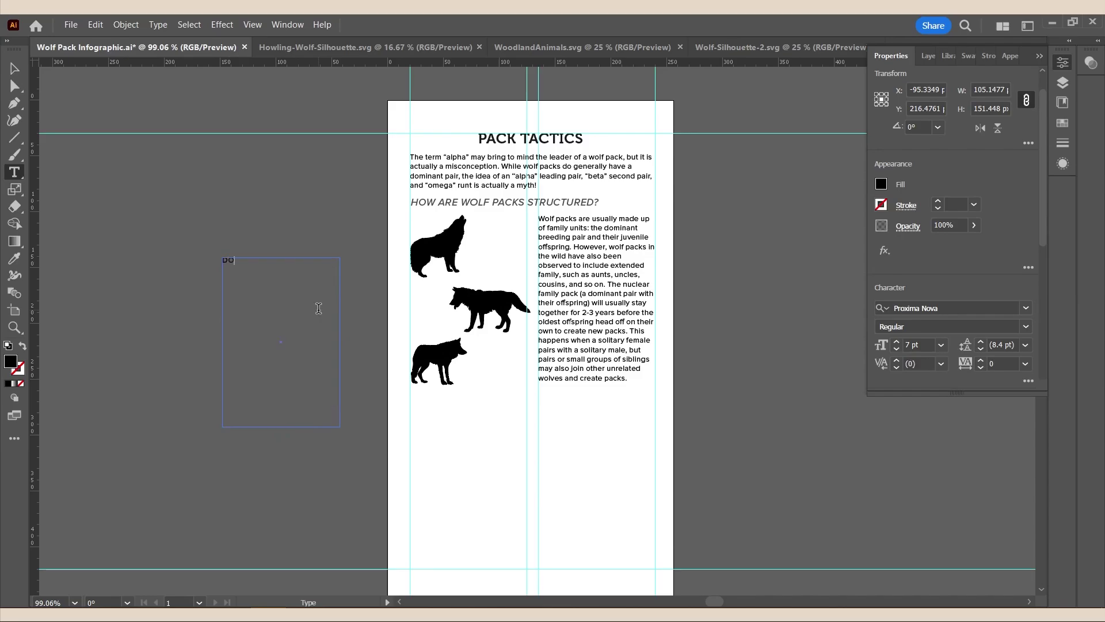
text(MINANT BREEDING PAIR)
key(ctrl+a)
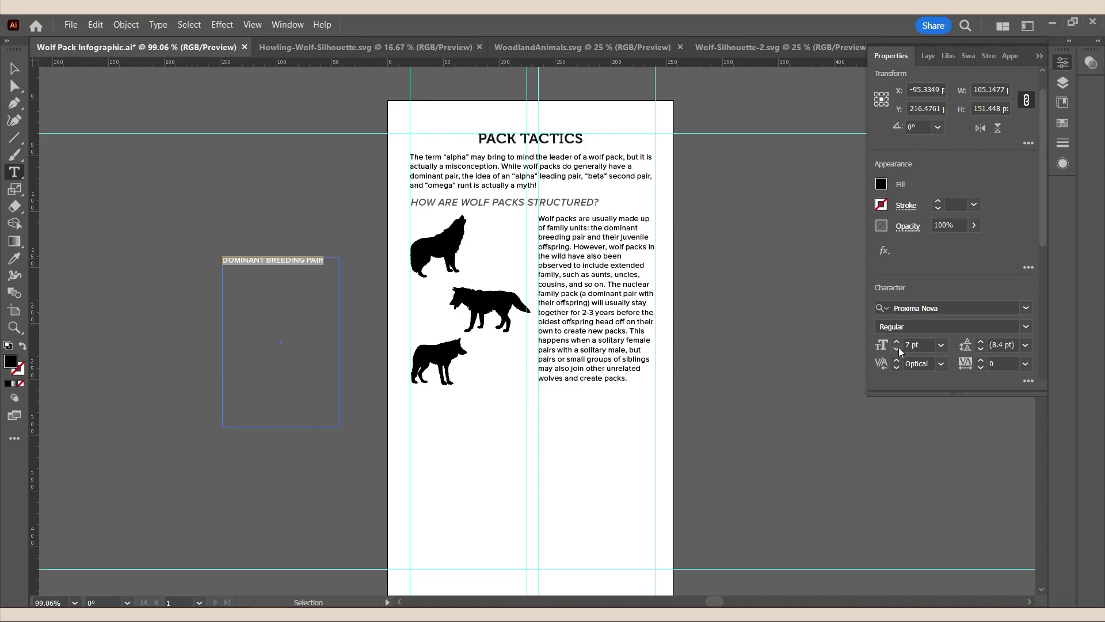
click(897, 349)
click(9, 62)
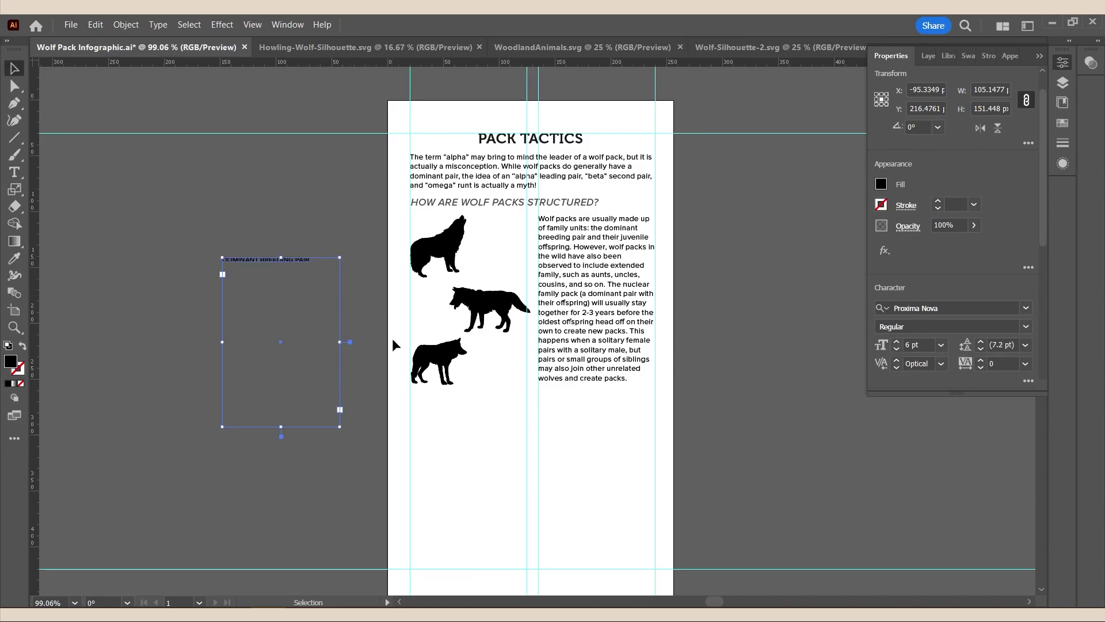
- Shrink the label frame to about 47 by 11 px, placing one copy beside the howling wolf and another off the artboard
drag(342, 344, 275, 311)
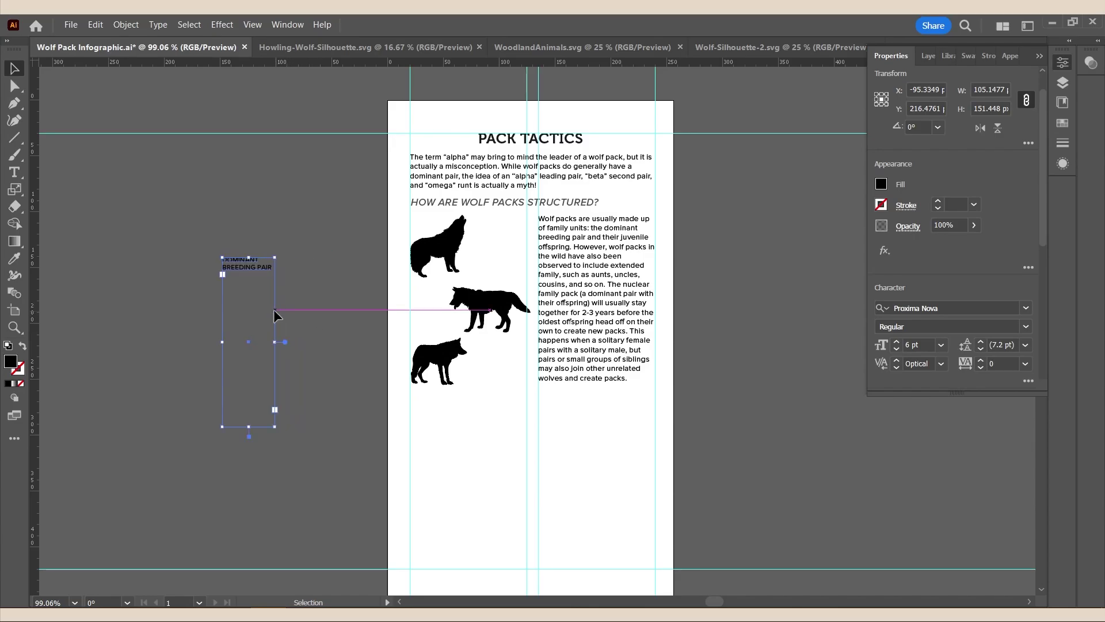
drag(249, 426, 494, 228)
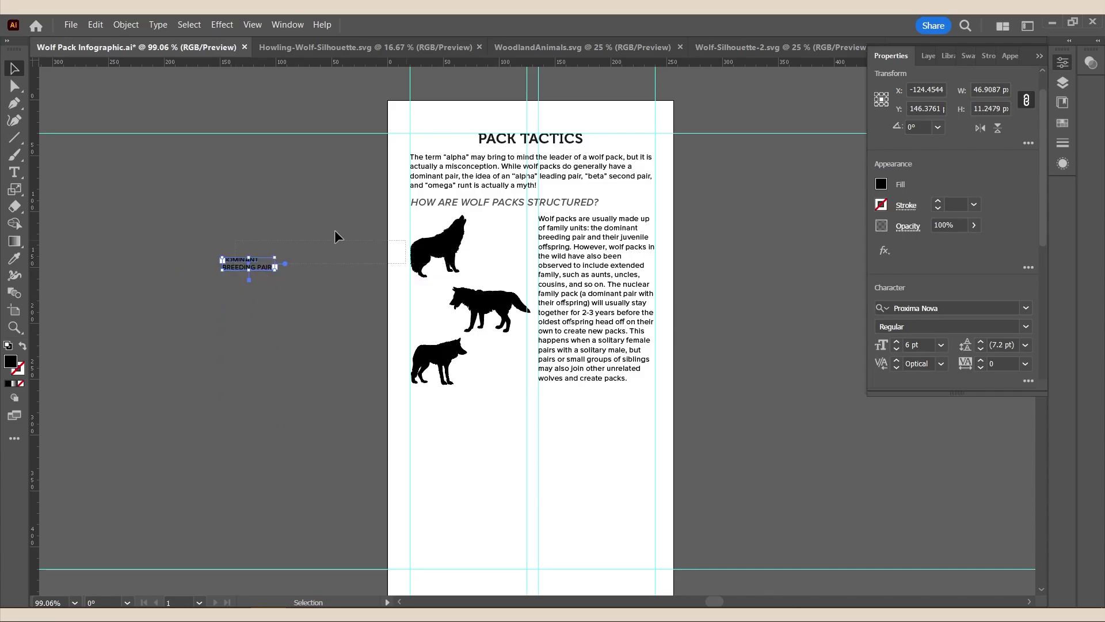
drag(240, 266, 320, 317)
click(428, 308)
- Replace the spare label's text with "YOUNG ADULT OFFSPRING" and place it at the lower left of the walking wolf
double_click(315, 314)
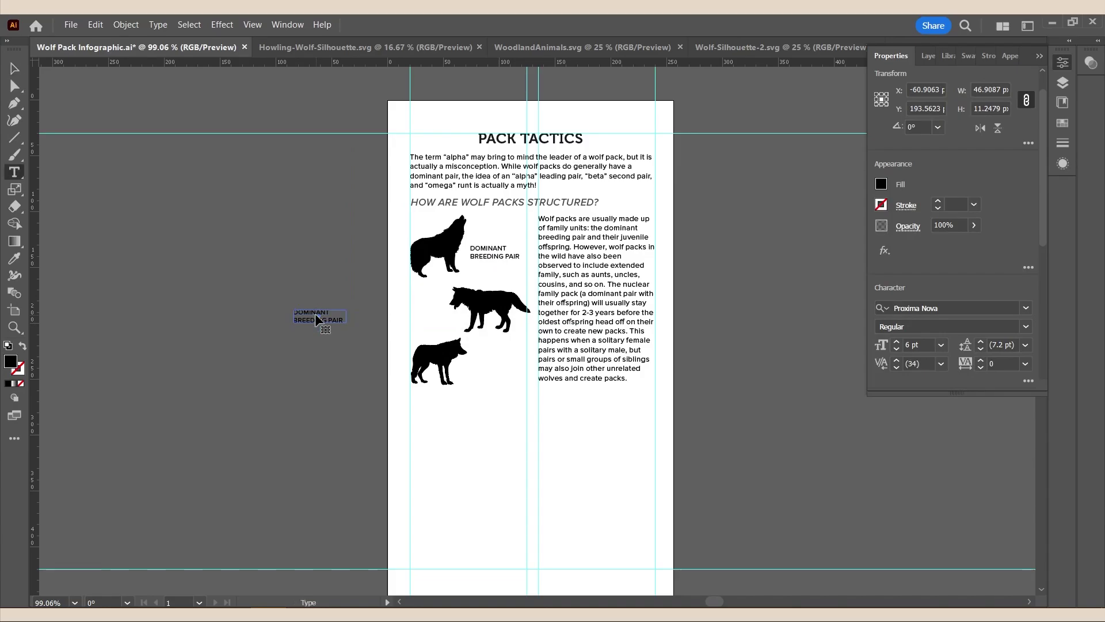
key(ctrl+a)
text(YOUN)
click(14, 69)
drag(306, 309, 428, 327)
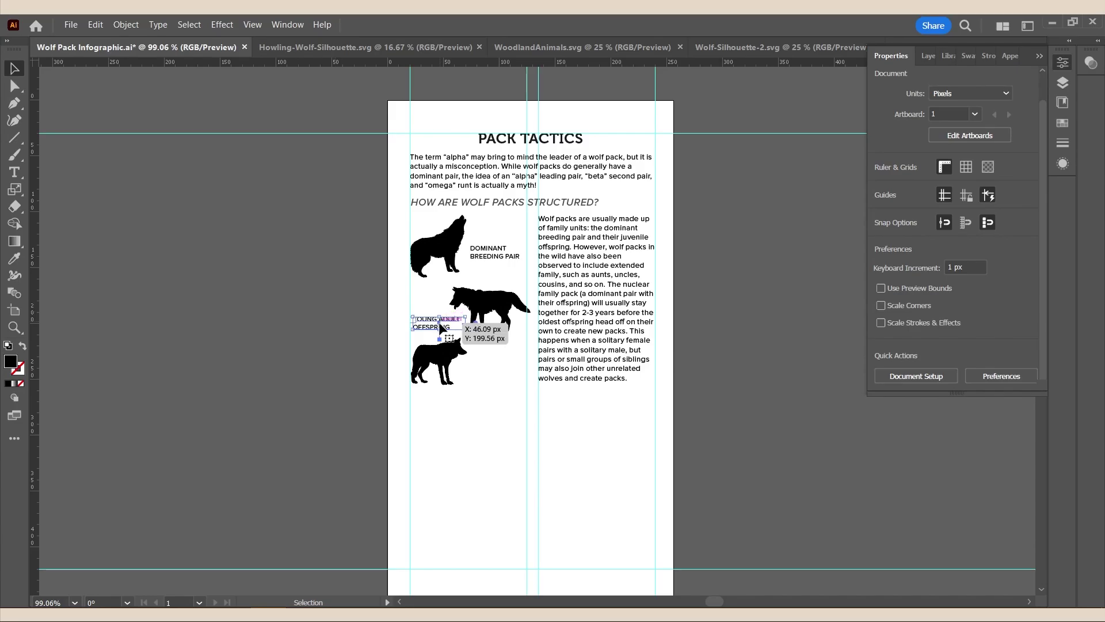
- Paste another copy of the label, change its text to "YOUNGEST PUPS", and place it to the right of the standing wolf
key(ctrl+v)
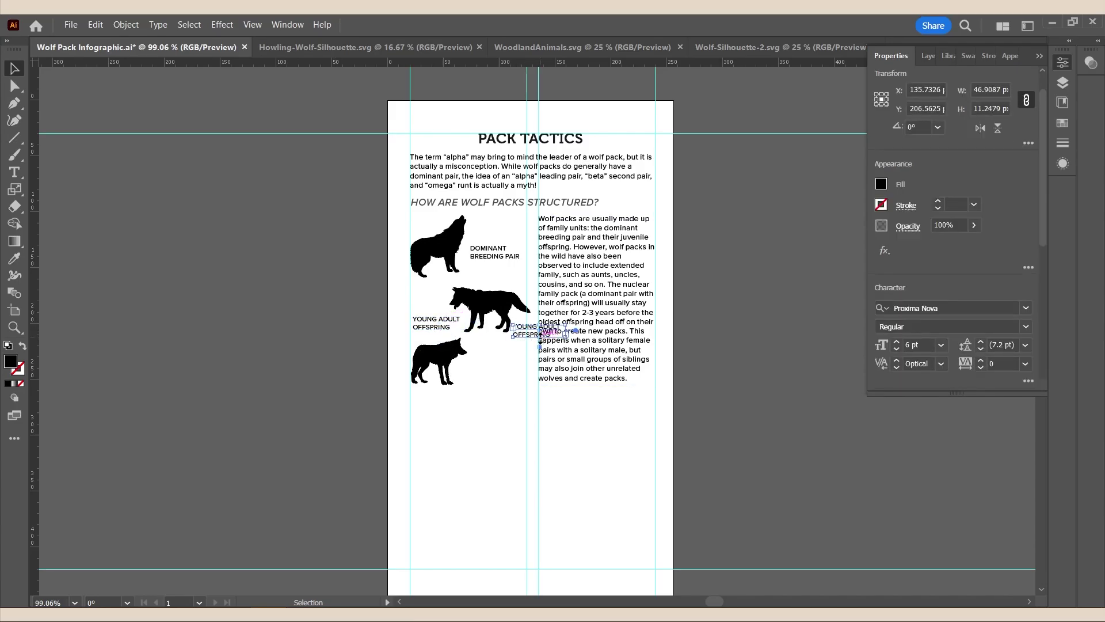
drag(530, 331, 316, 361)
double_click(316, 361)
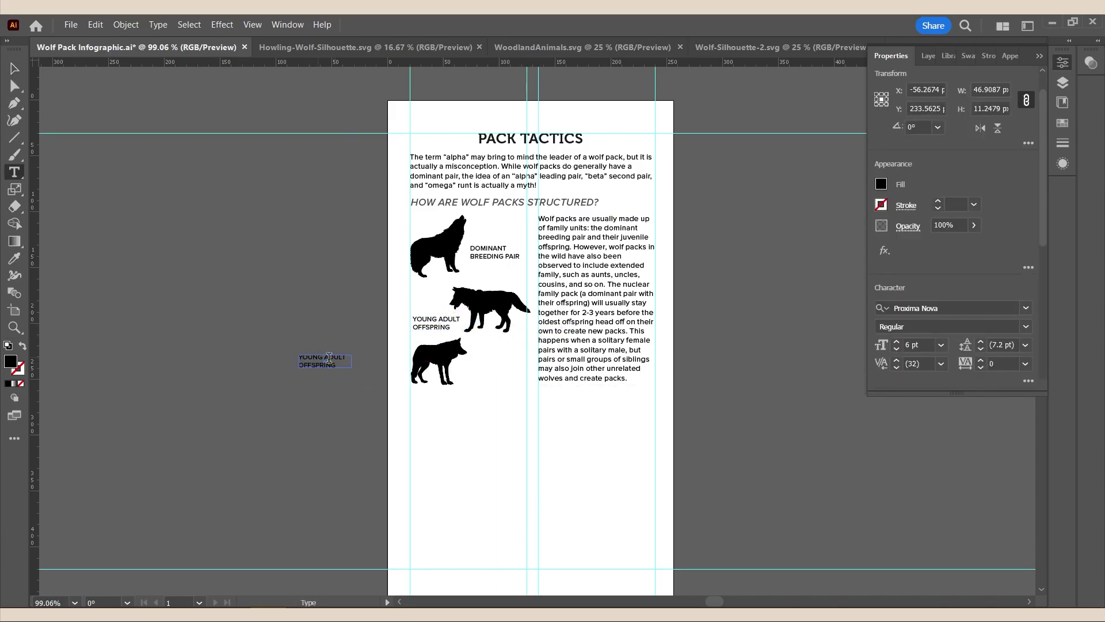
key(ctrl+a)
text(YOUNGEST PUPS)
key(Escape)
drag(307, 354, 485, 360)
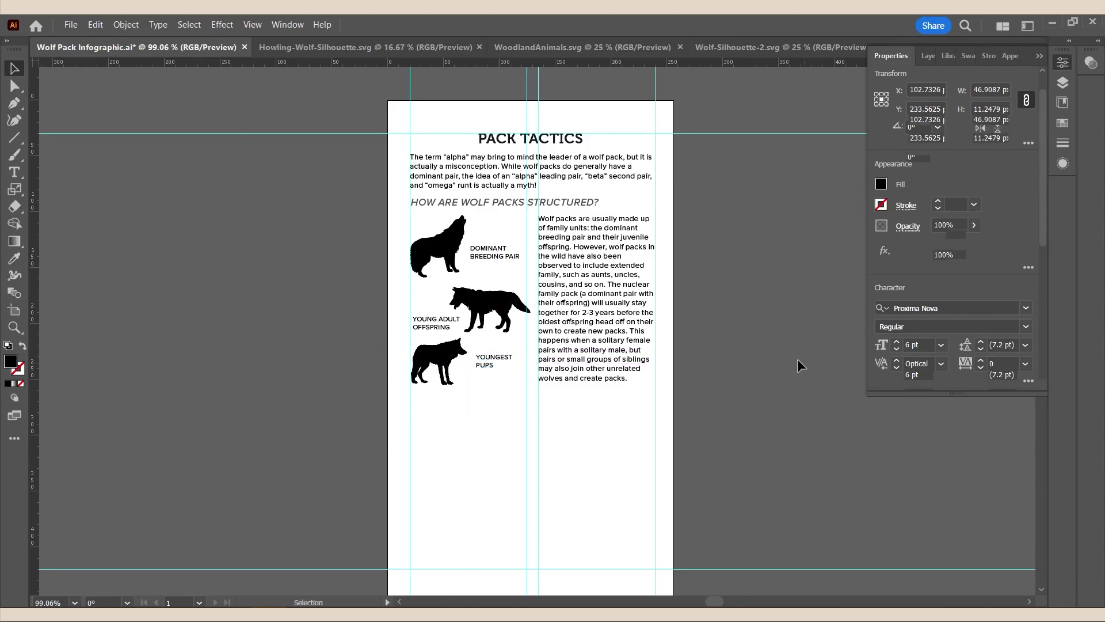
click(695, 297)
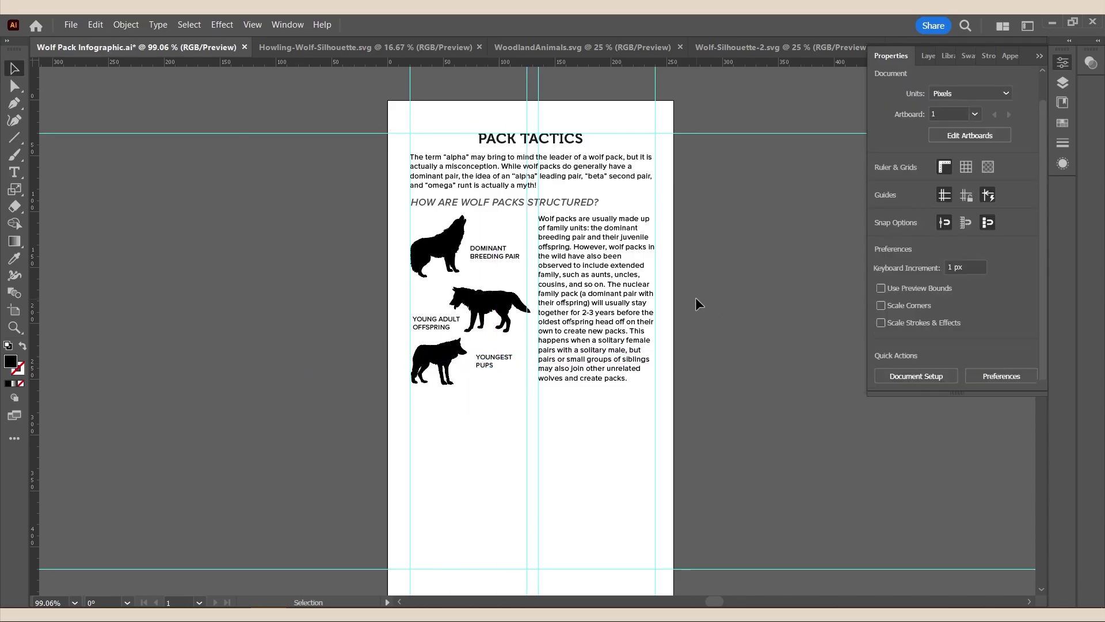
- Scale the walking wolf and the howling wolf down slightly within the left column
click(485, 308)
mouse_move(450, 333)
mouse_down()
mouse_move(437, 345)
mouse_move(414, 331)
mouse_move(456, 329)
mouse_up()
click(460, 230)
drag(467, 215, 453, 250)
click(359, 282)
- Move the "YOUNG ADULT OFFSPRING" label up beside the walking wolf's head and reposition the wolf and label as a pair
drag(441, 311, 437, 299)
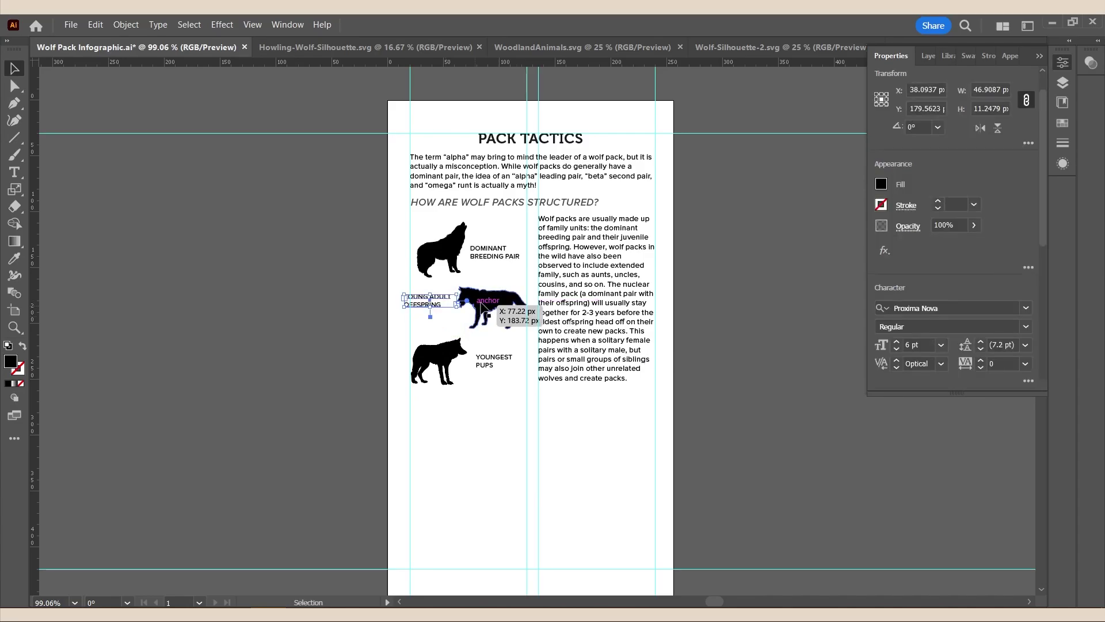
click(482, 307)
drag(530, 288, 499, 298)
shift+click(427, 299)
click(686, 329)
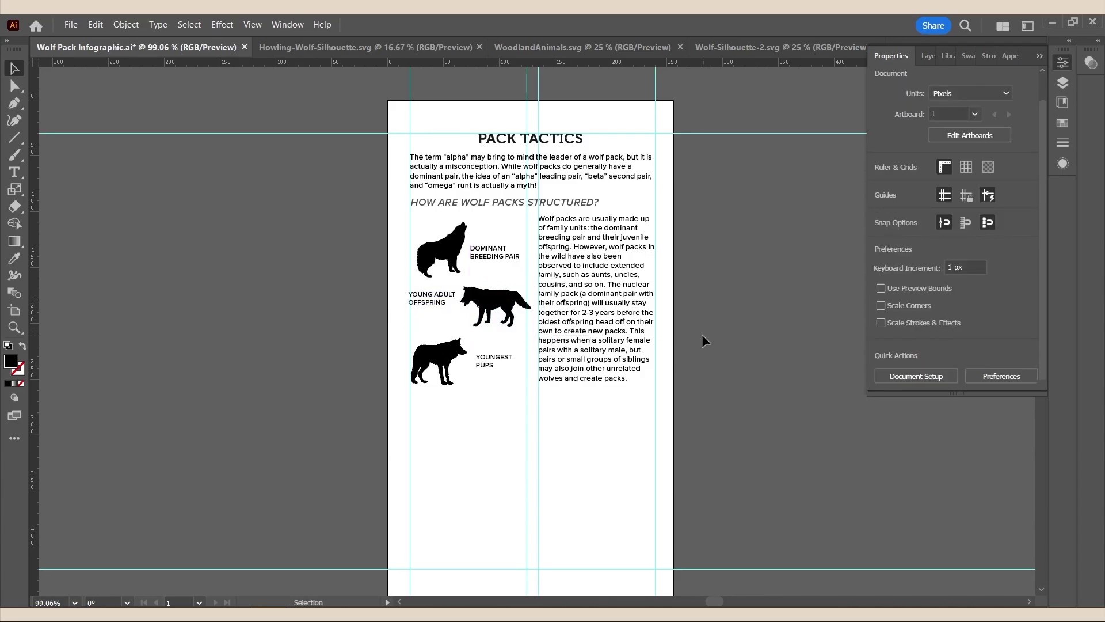
- Shrink the standing wolf to about 44 by 37 px and move it with its label up about 15 px toward the walking wolf
click(454, 354)
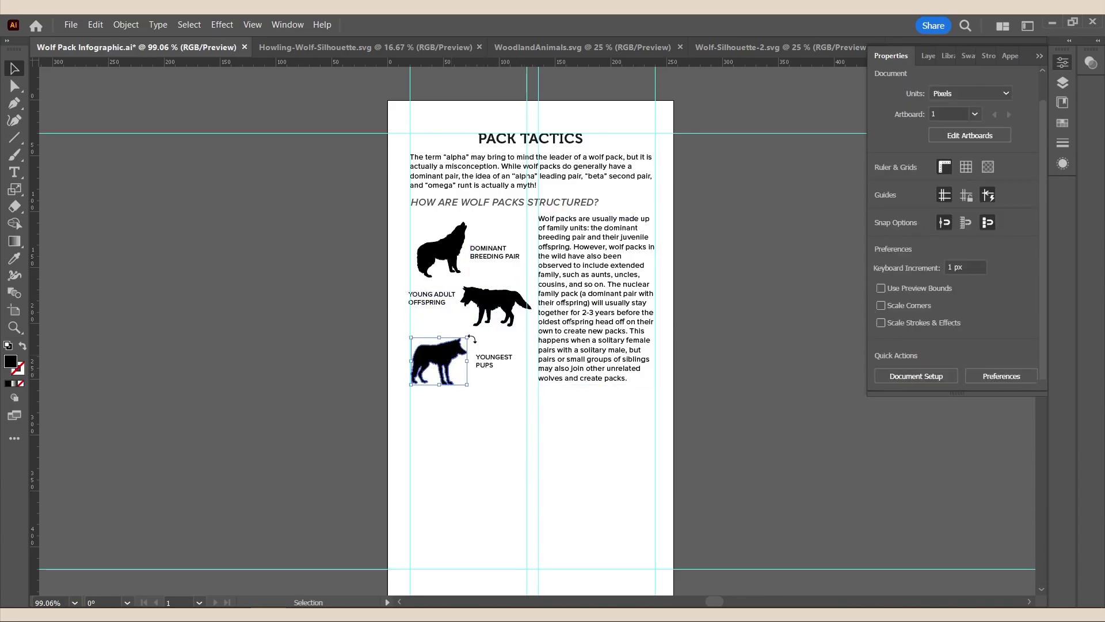
drag(466, 338, 485, 361)
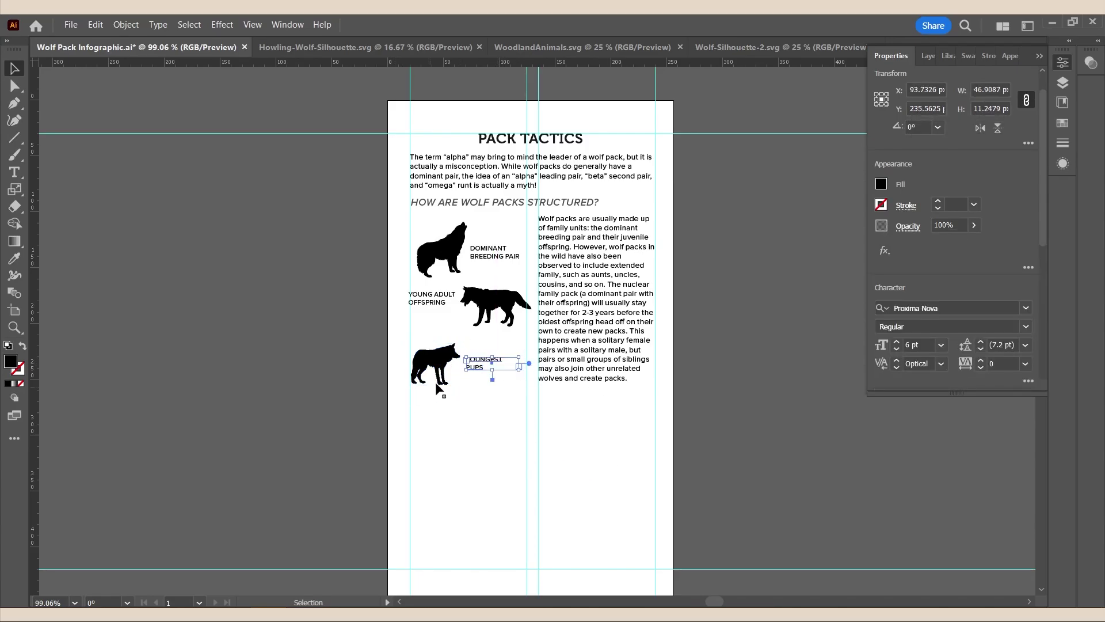
shift+click(447, 368)
drag(475, 365, 475, 350)
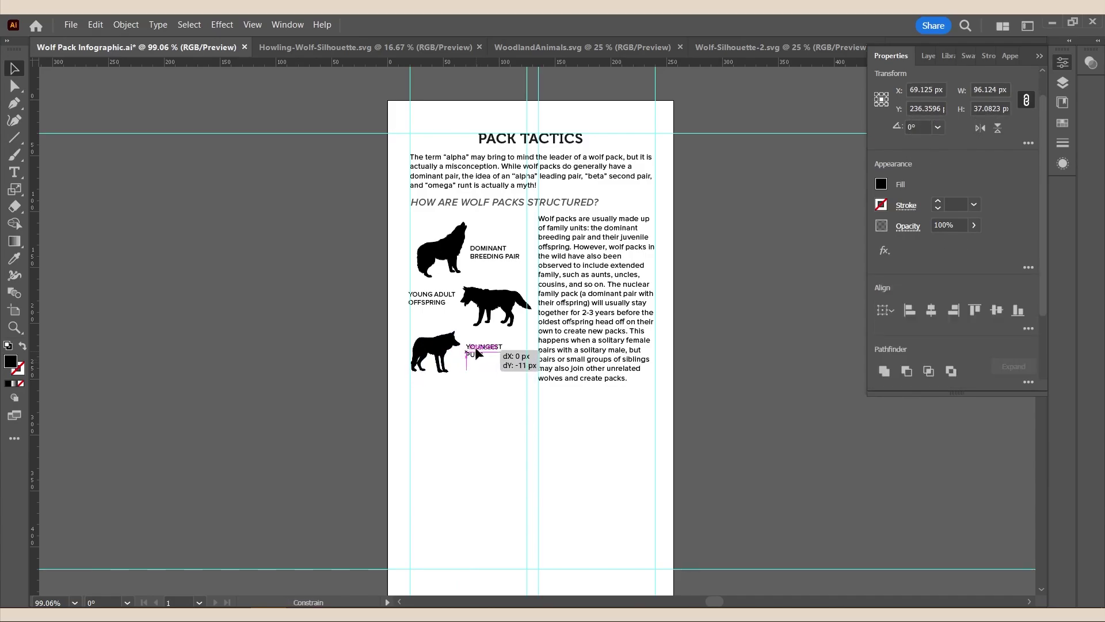
drag(474, 347, 476, 344)
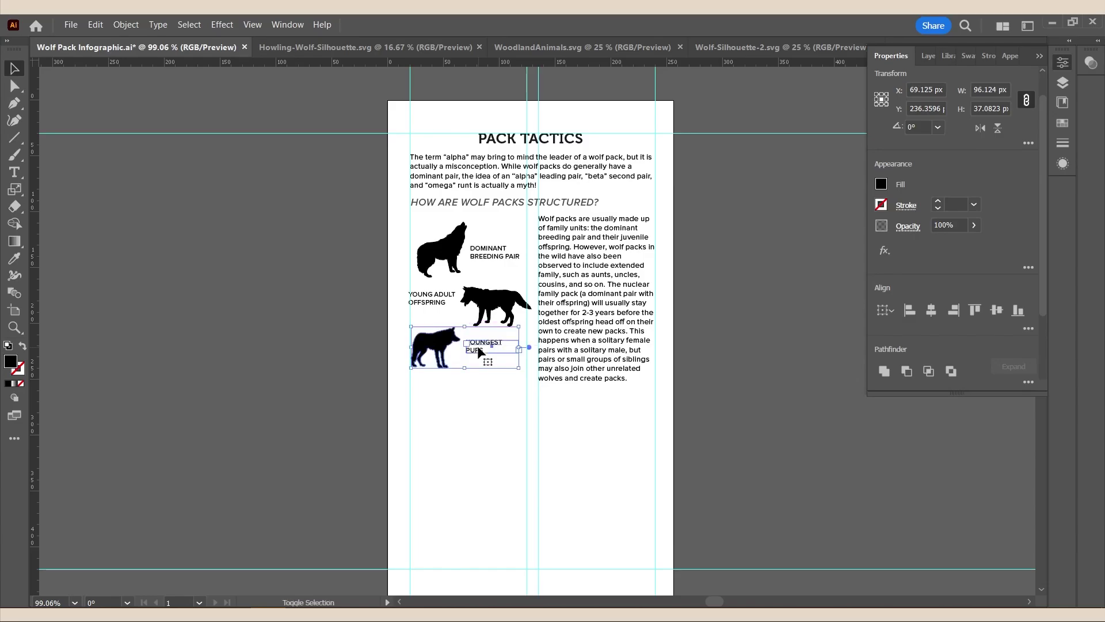
- Nudge the standing wolf and "YOUNGEST PUPS" label together 7 px right and 2 px down
key(Right)
key(Right)
key(Right)
key(Right)
key(Right)
key(Right)
key(Right)
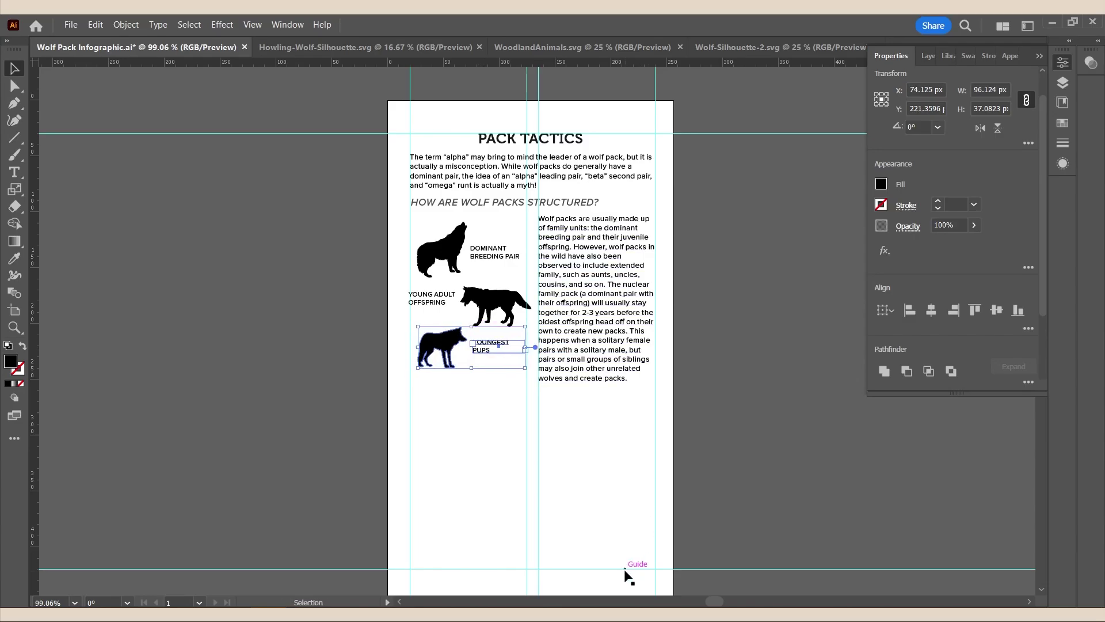
key(Down)
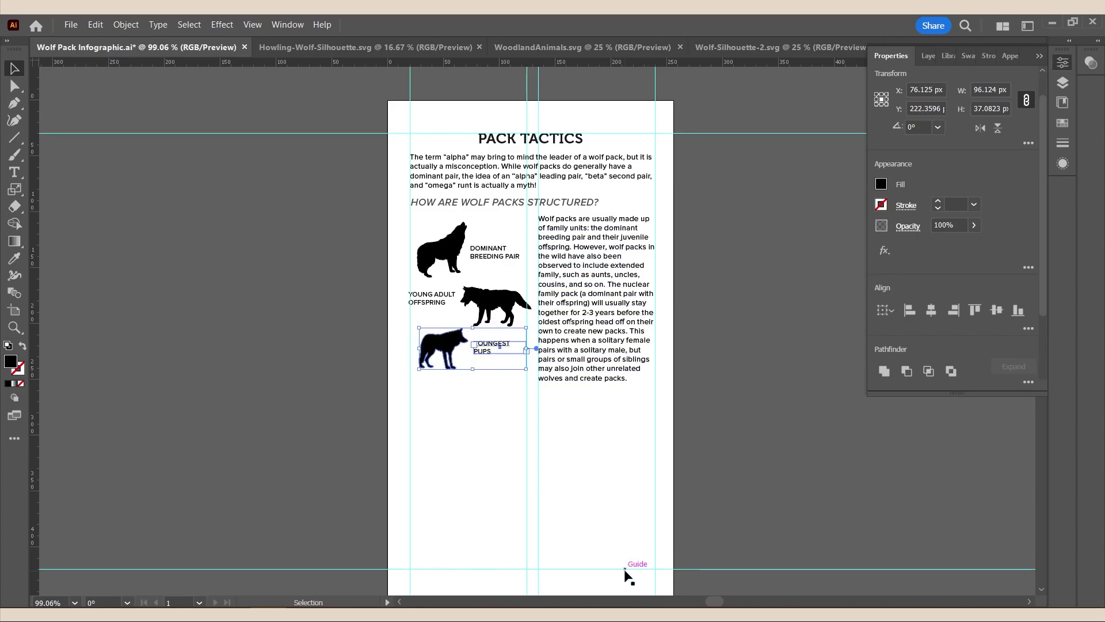
click(361, 286)
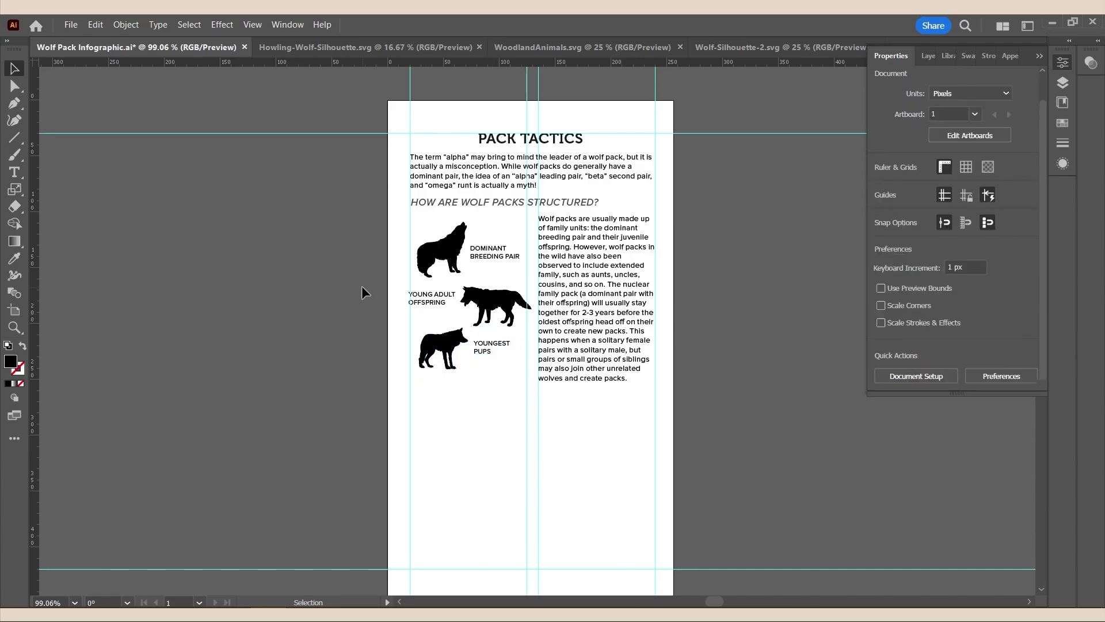
click(442, 350)
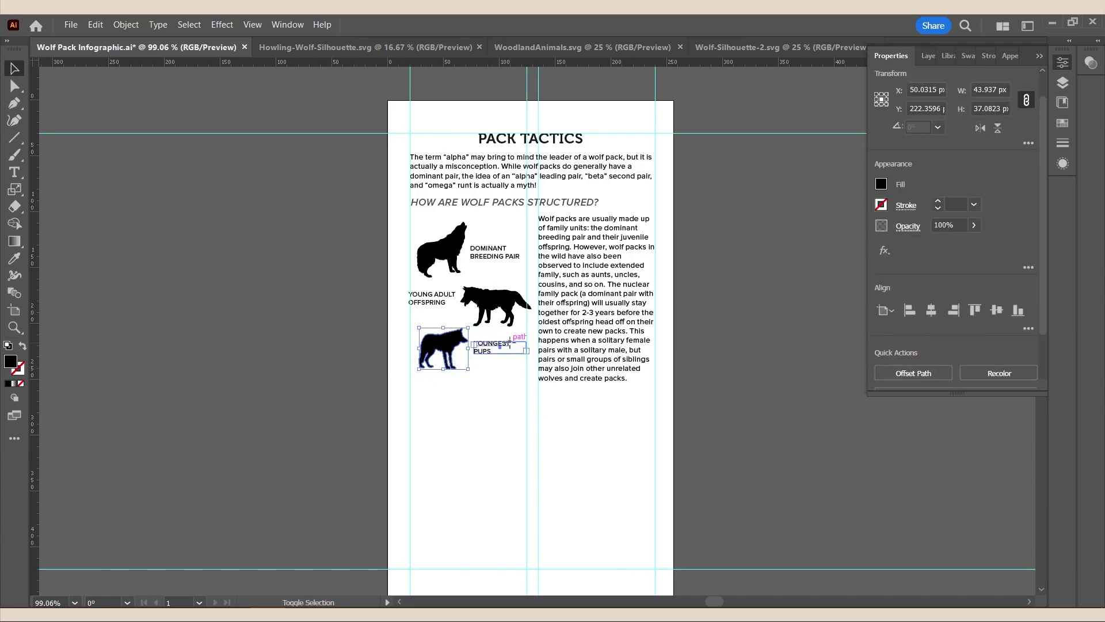
click(357, 321)
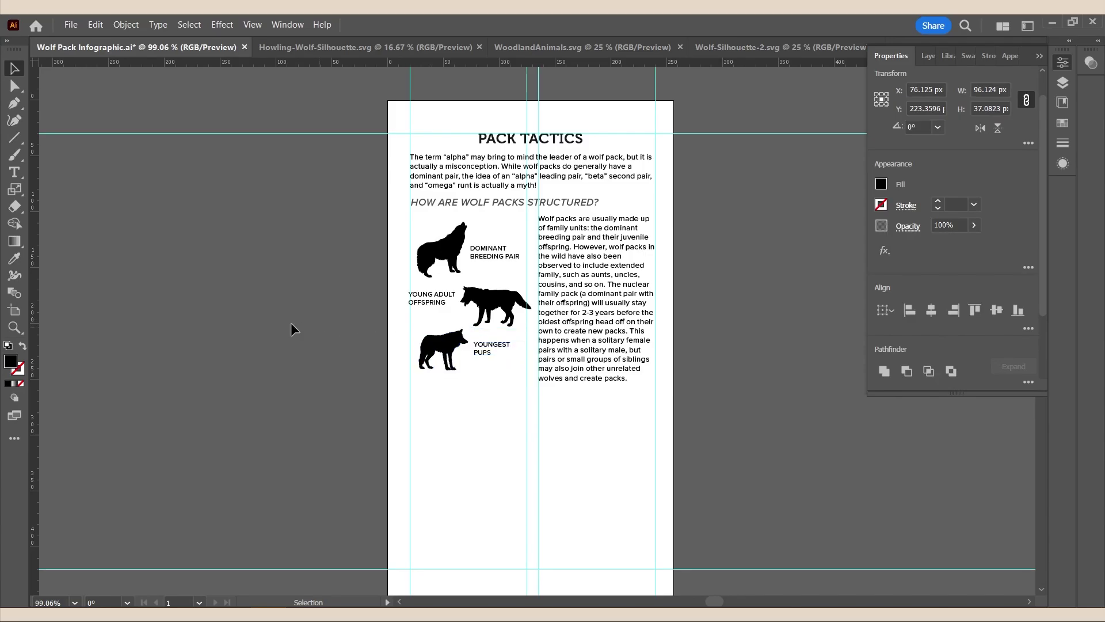
- Select all three wolves with their labels and shift them together about 1 px left and 2 px down in the column
click(442, 300)
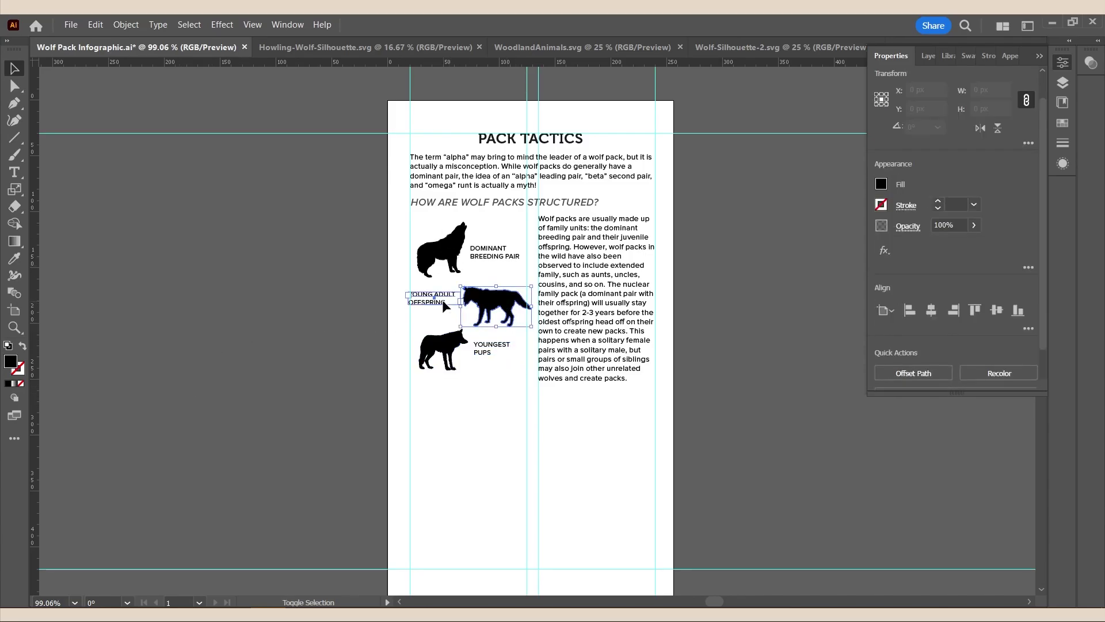
click(350, 249)
drag(388, 218, 507, 376)
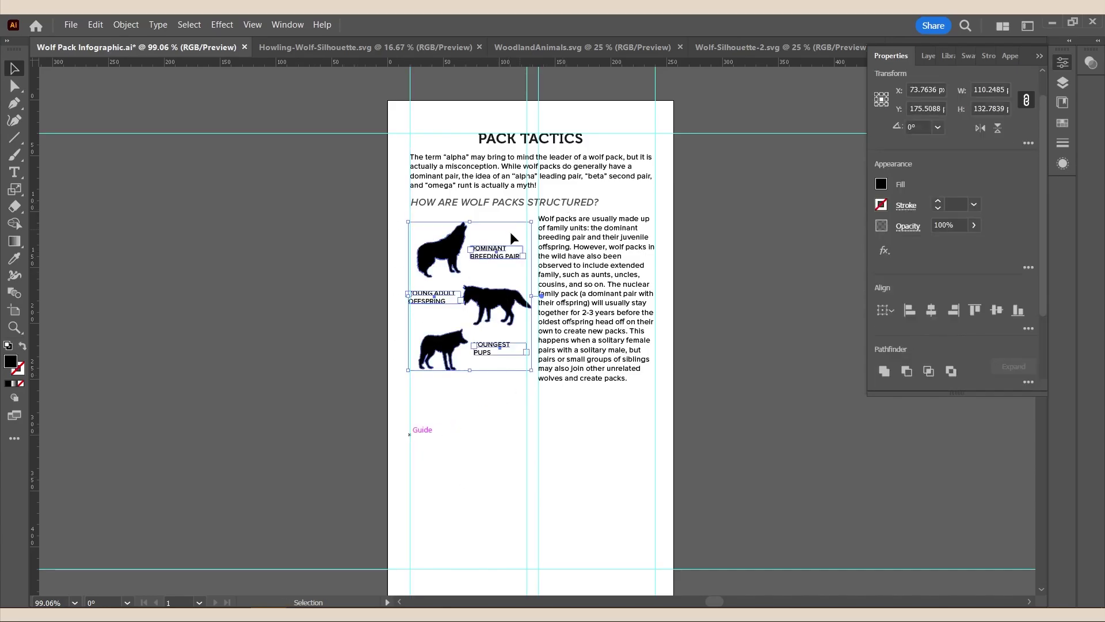
drag(449, 246, 452, 252)
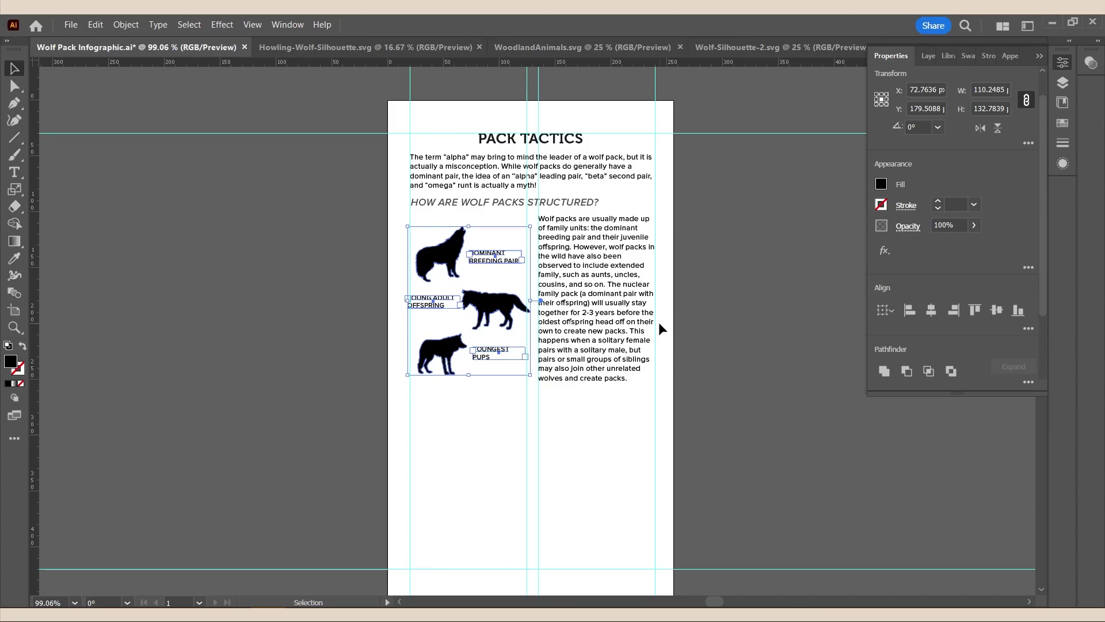
key(Up)
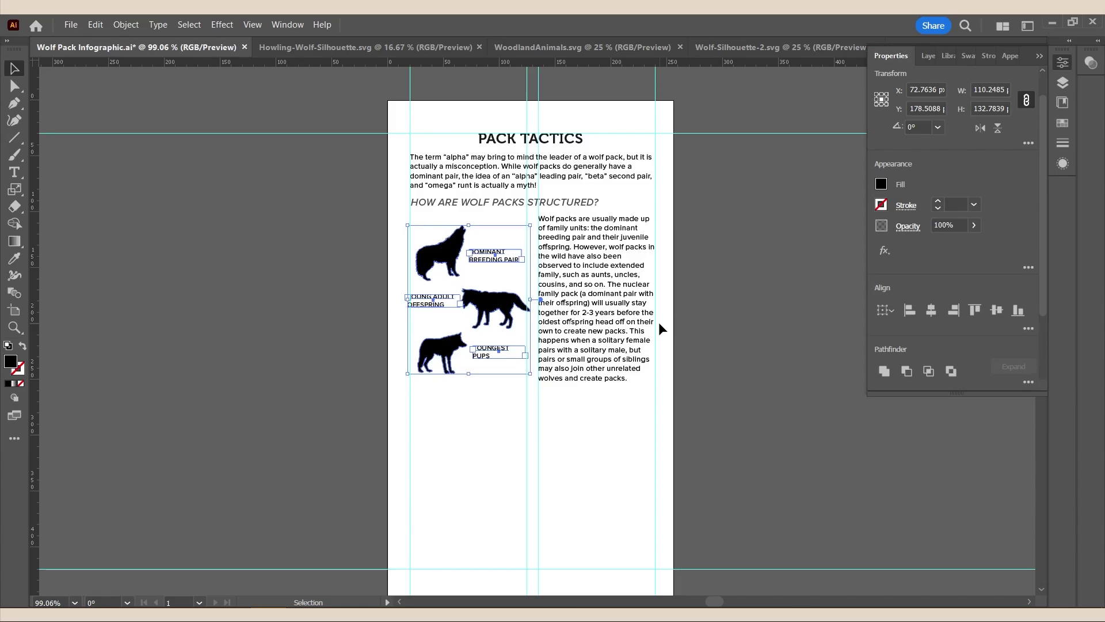
click(800, 348)
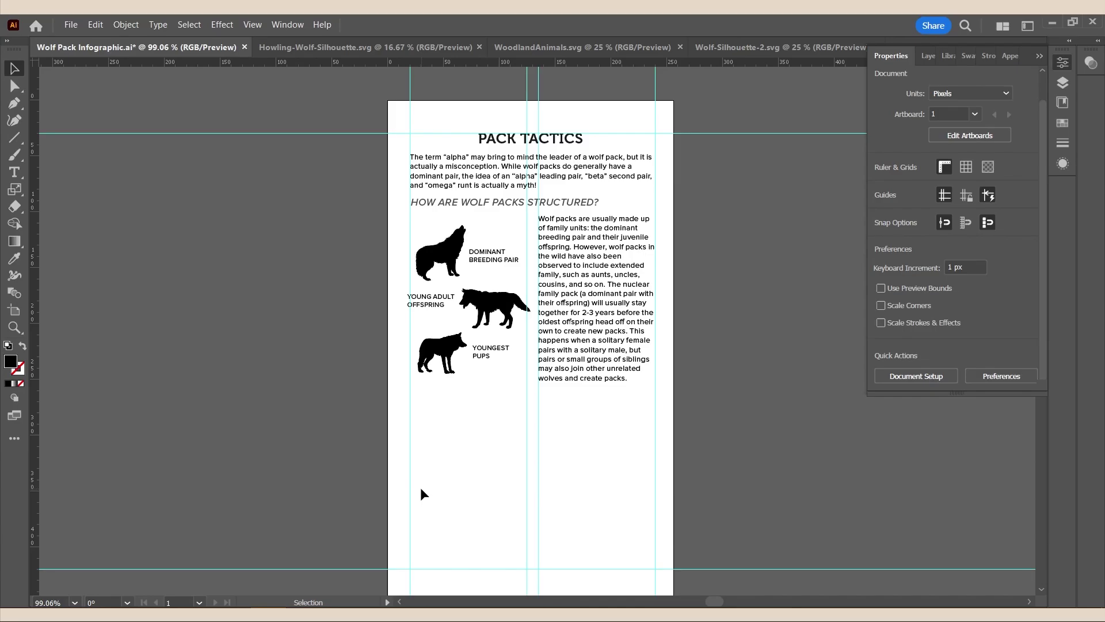
key(Up)
key(Up)
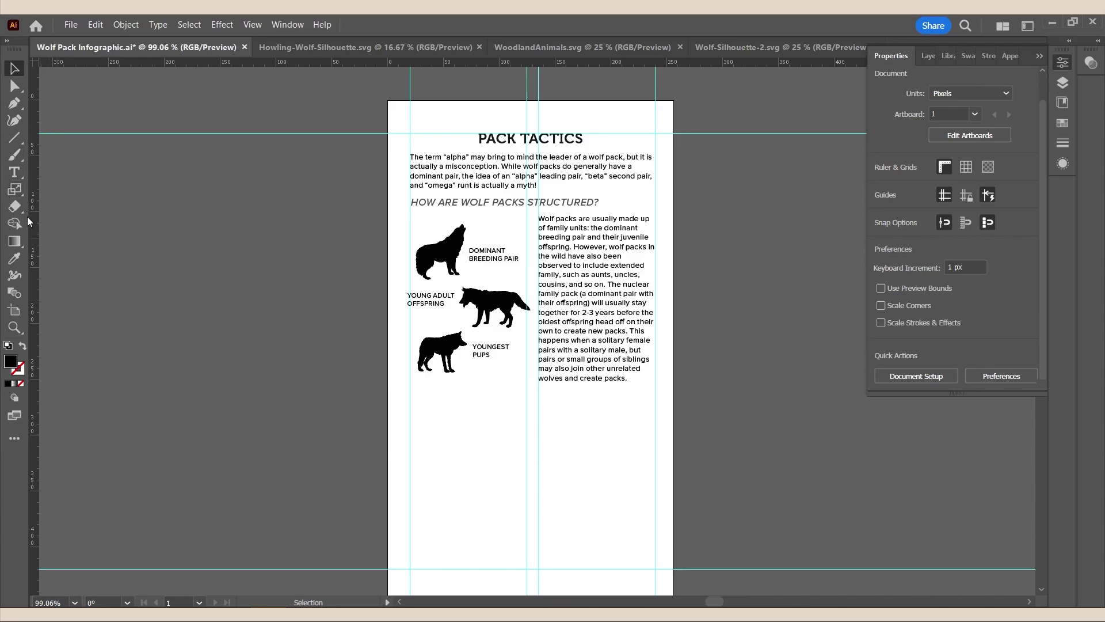
- Draw a 100 by 20 px black rectangle and place it below the wolves, ending at the left column's right-hand guide
drag(16, 137, 64, 137)
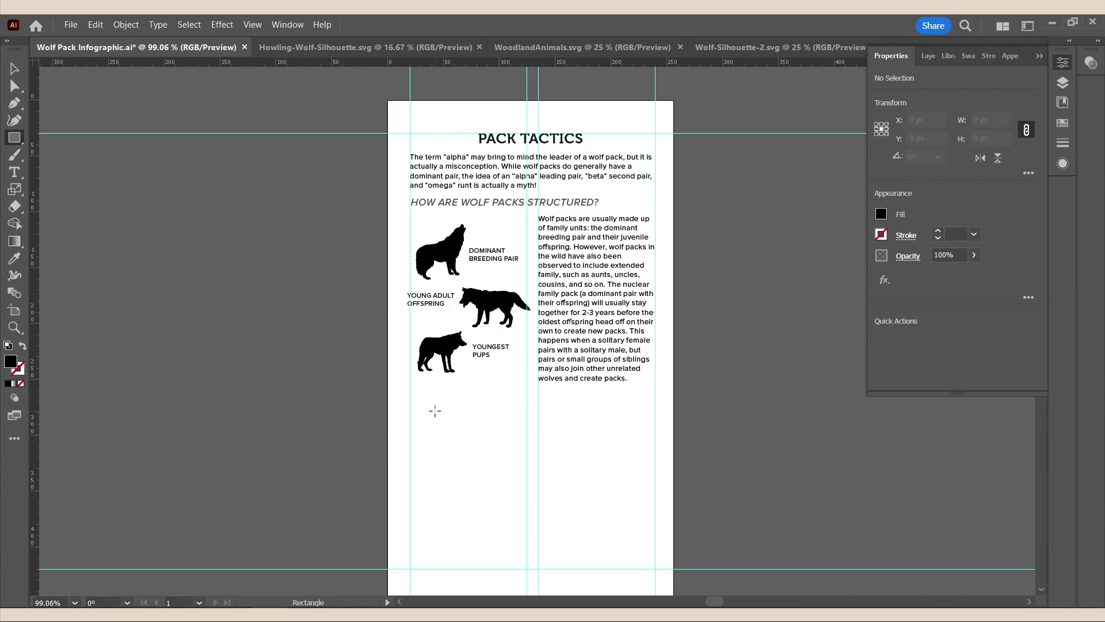
click(434, 411)
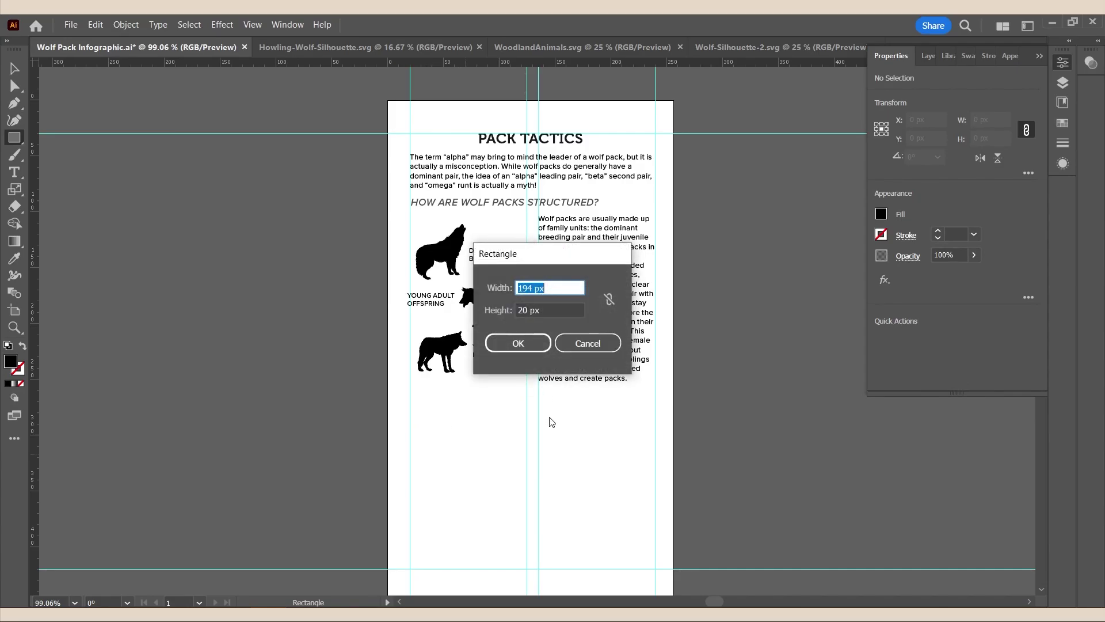
text(100)
key(Return)
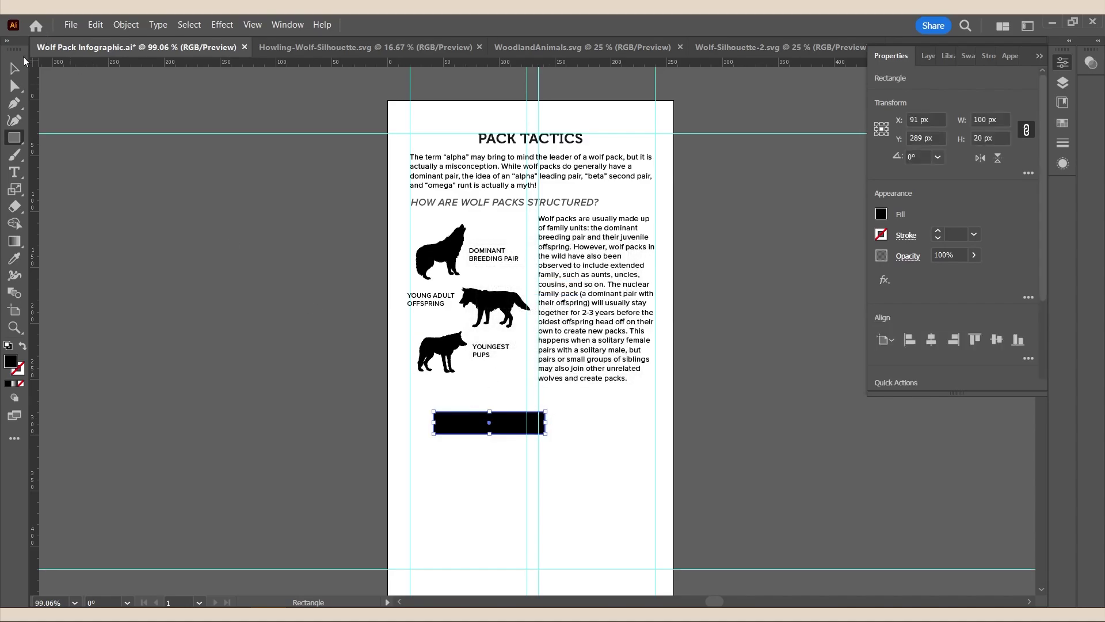
key(v)
drag(512, 422, 494, 409)
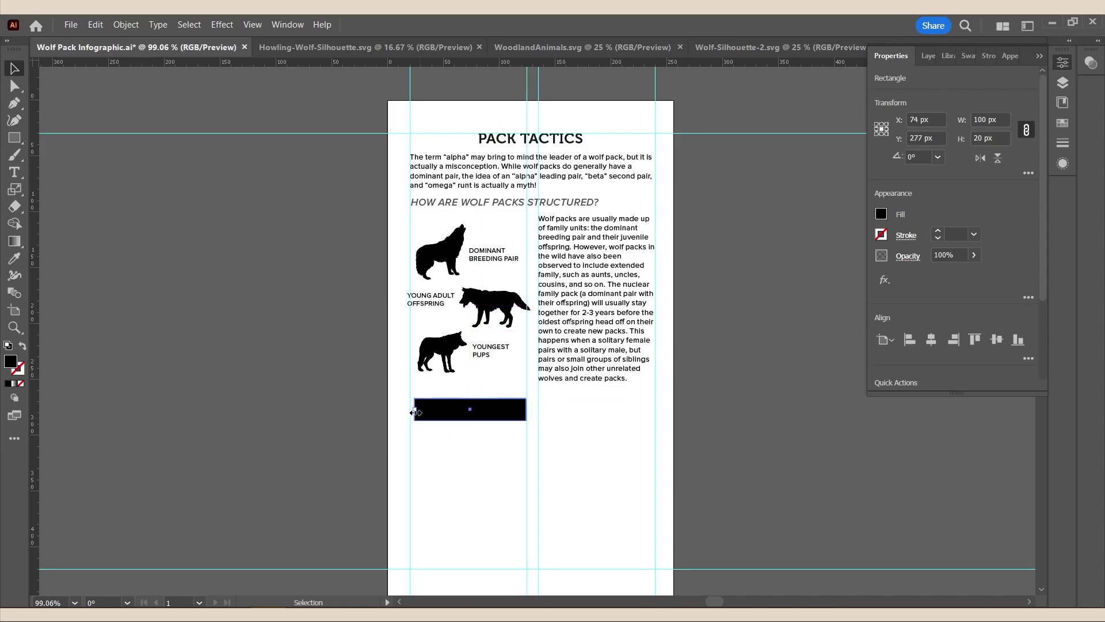
- Stretch the black rectangle across the left column between its guides to 105 px wide and set its height to 75 px
drag(415, 412, 411, 412)
drag(526, 409, 528, 409)
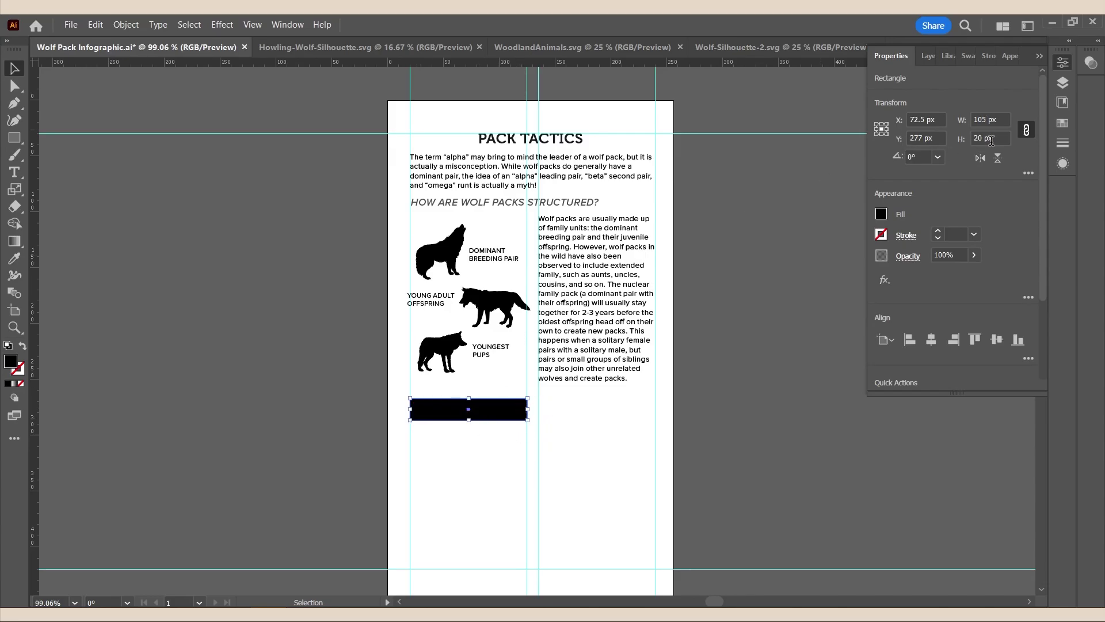
drag(992, 143, 959, 140)
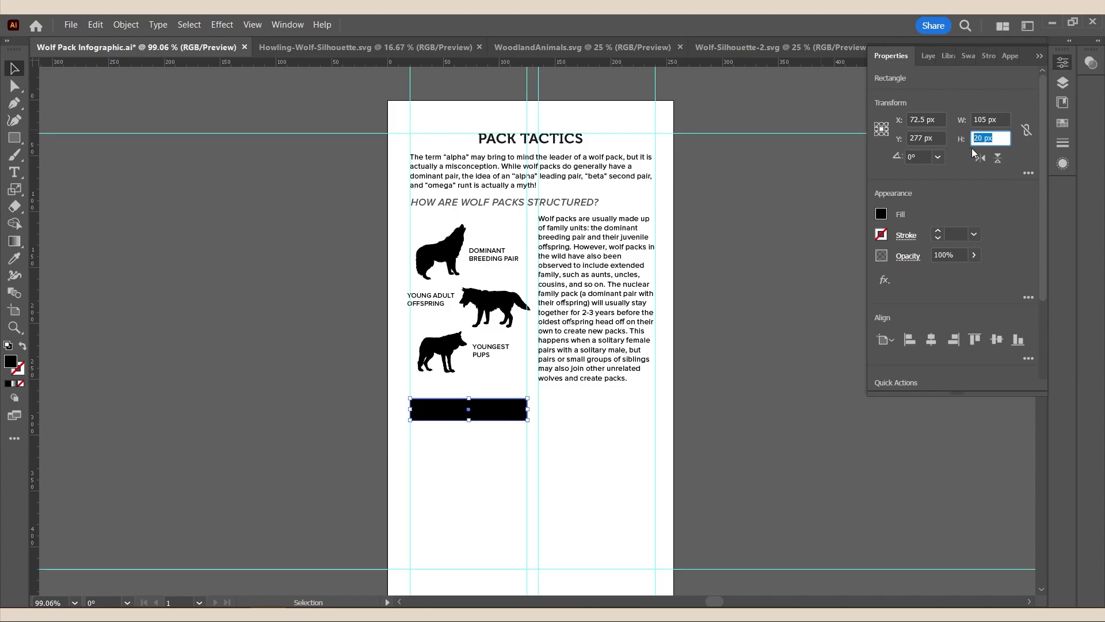
text(75)
key(Return)
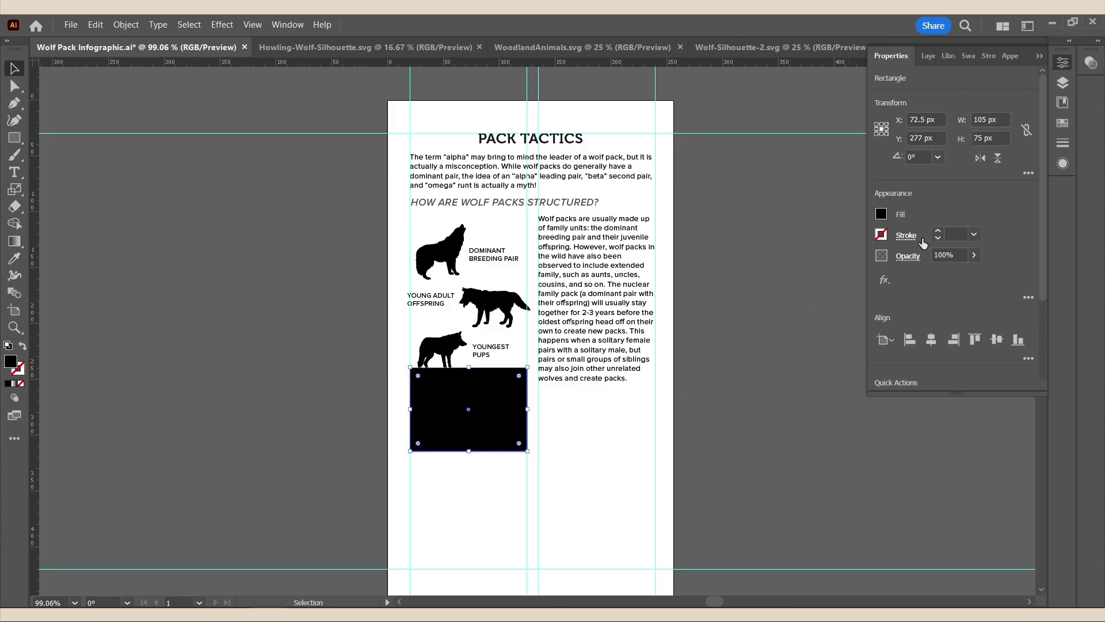
- Fill the rectangle with light grey and move it down so it sits below the standing wolf in the left column
click(881, 214)
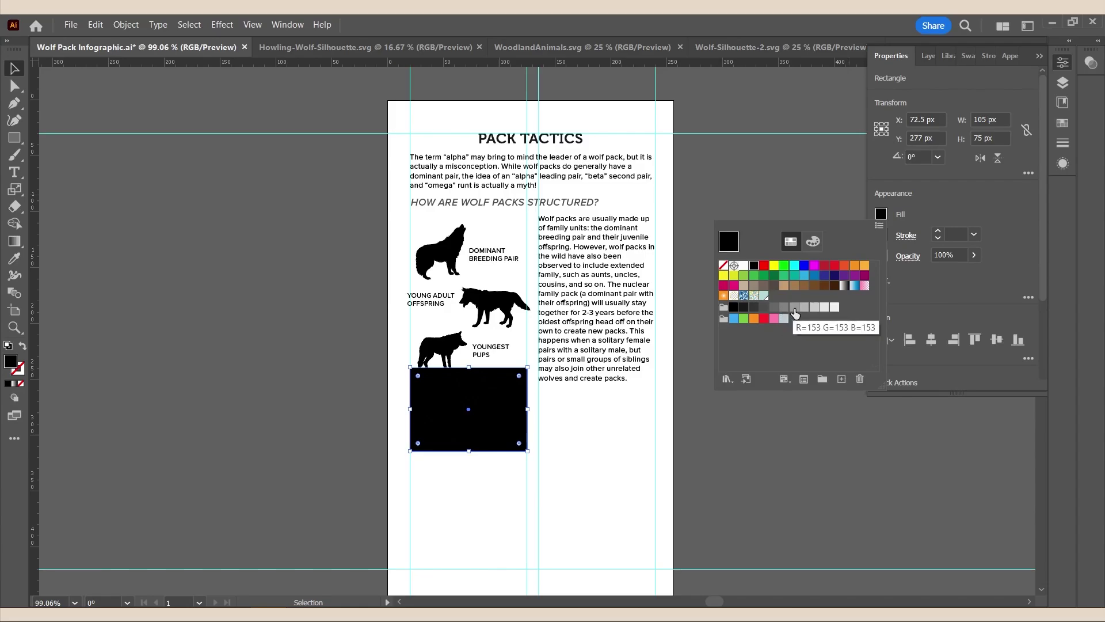
click(804, 309)
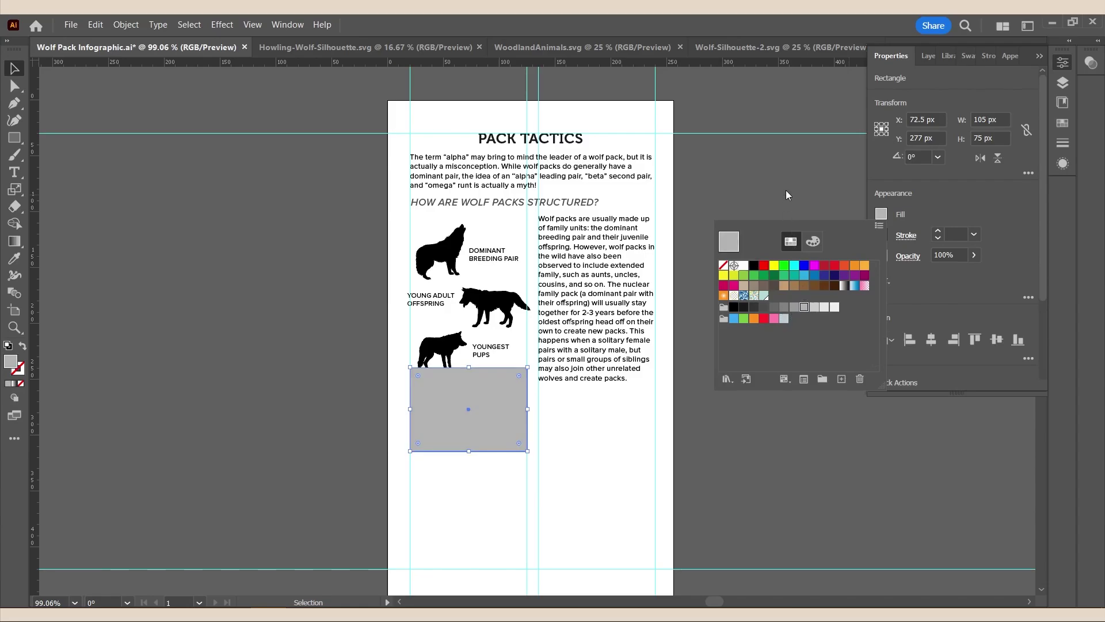
click(749, 175)
drag(481, 395, 478, 423)
click(773, 429)
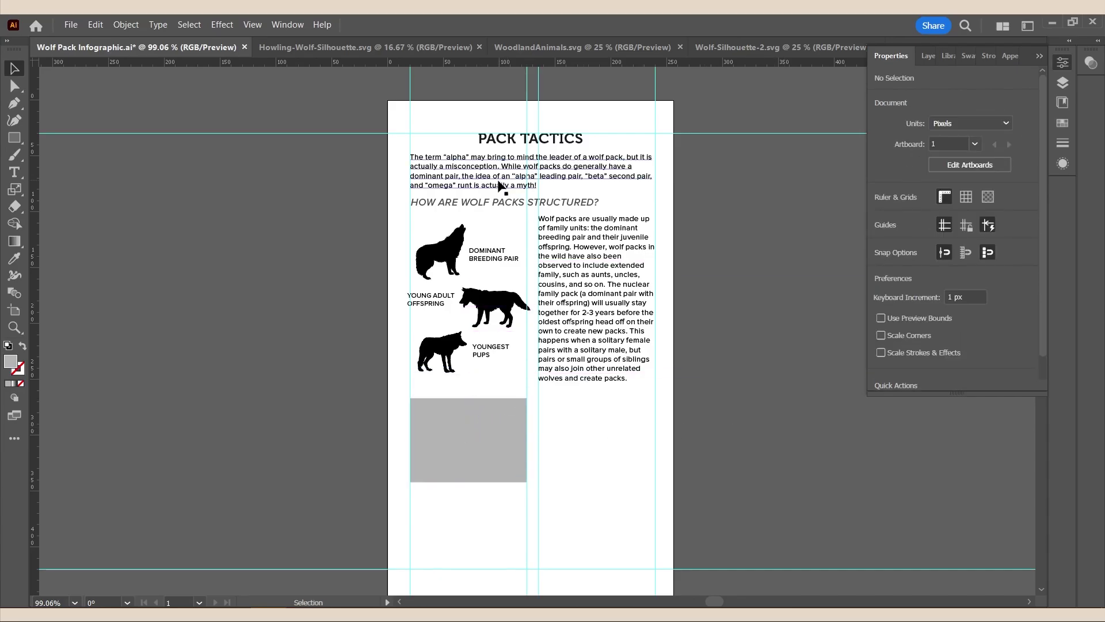
- Duplicate the "HOW ARE WOLF PACKS STRUCTURED?" heading onto the grey box, inset about 10 px from its upper-left corner
click(502, 202)
drag(518, 229, 505, 403)
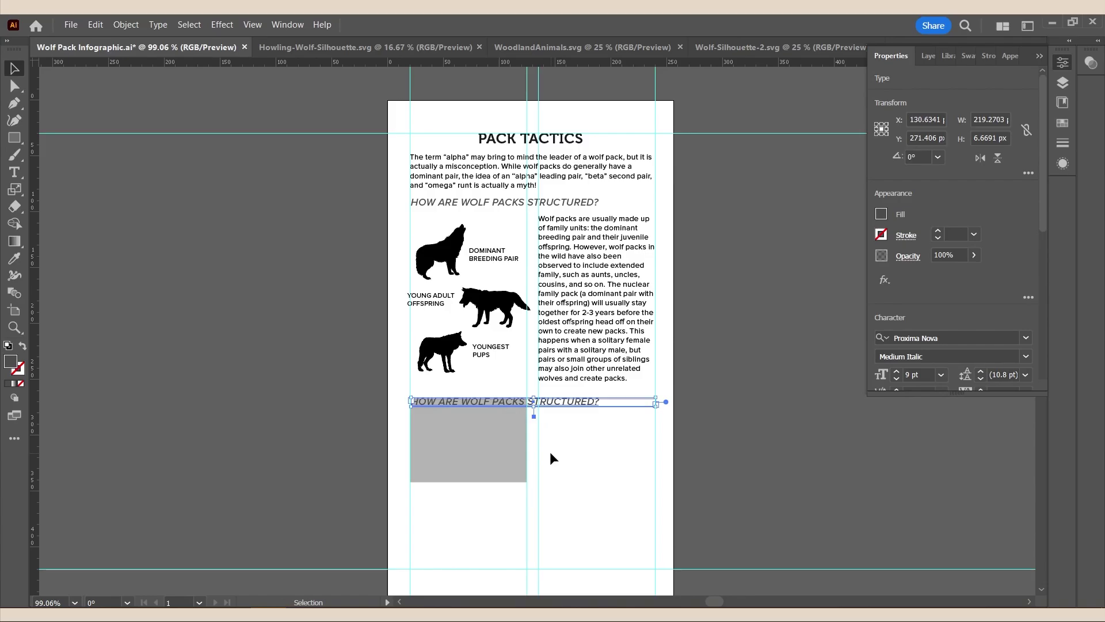
key(shift+Down)
key(shift+Right)
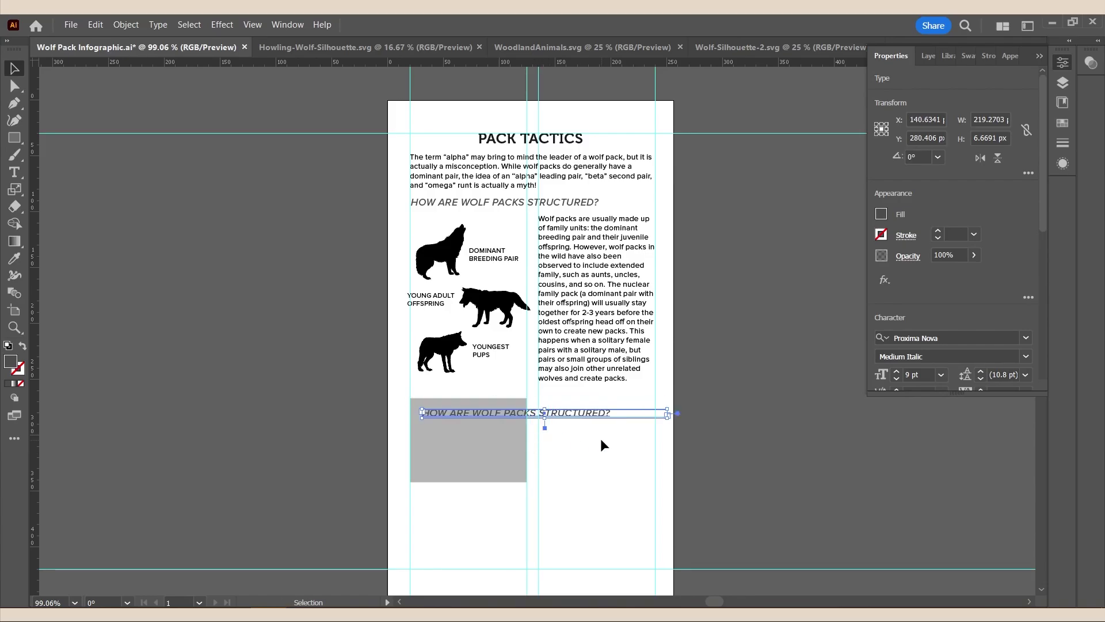
- Change the duplicated heading to "WOLF LOYALTY" at 8 pt and narrow its text frame to fit the words
double_click(475, 413)
key(ctrl+a)
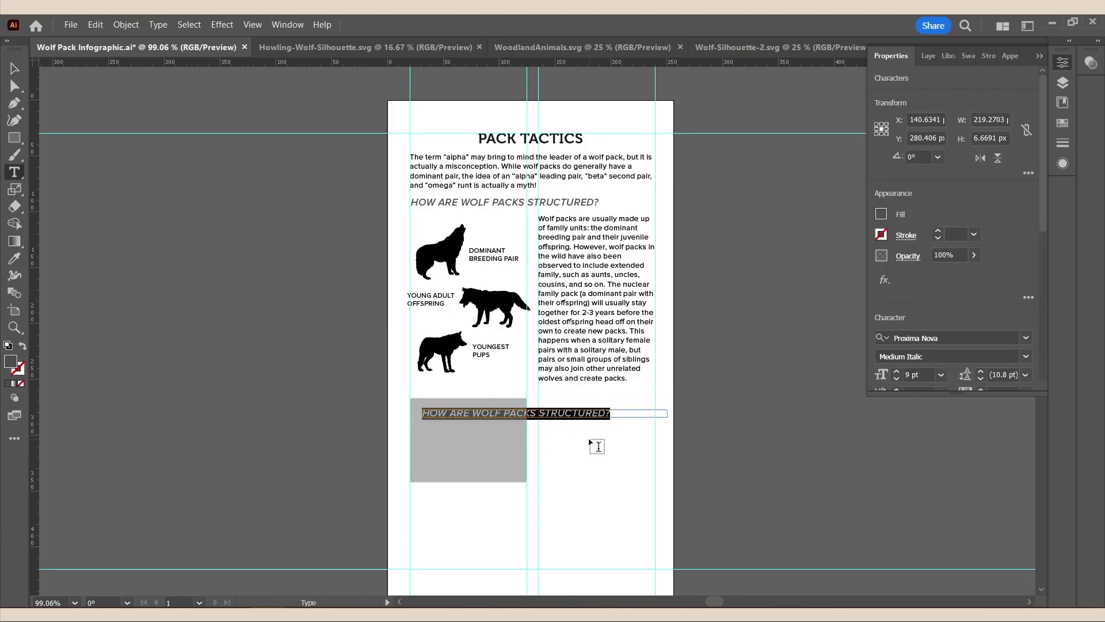
text(WOLF LOYALTY)
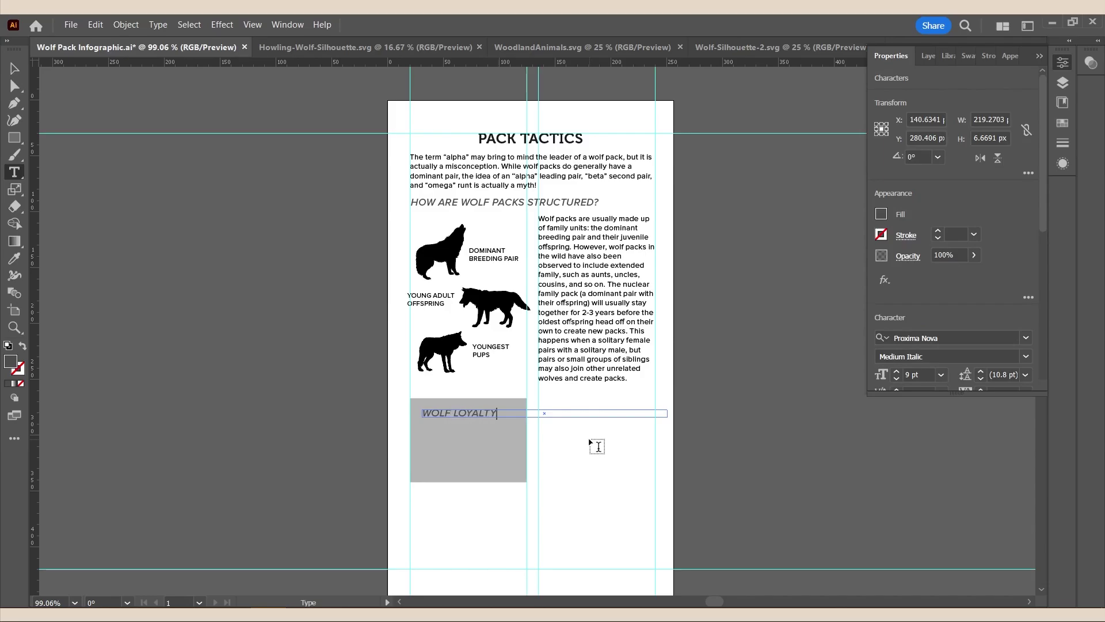
click(13, 70)
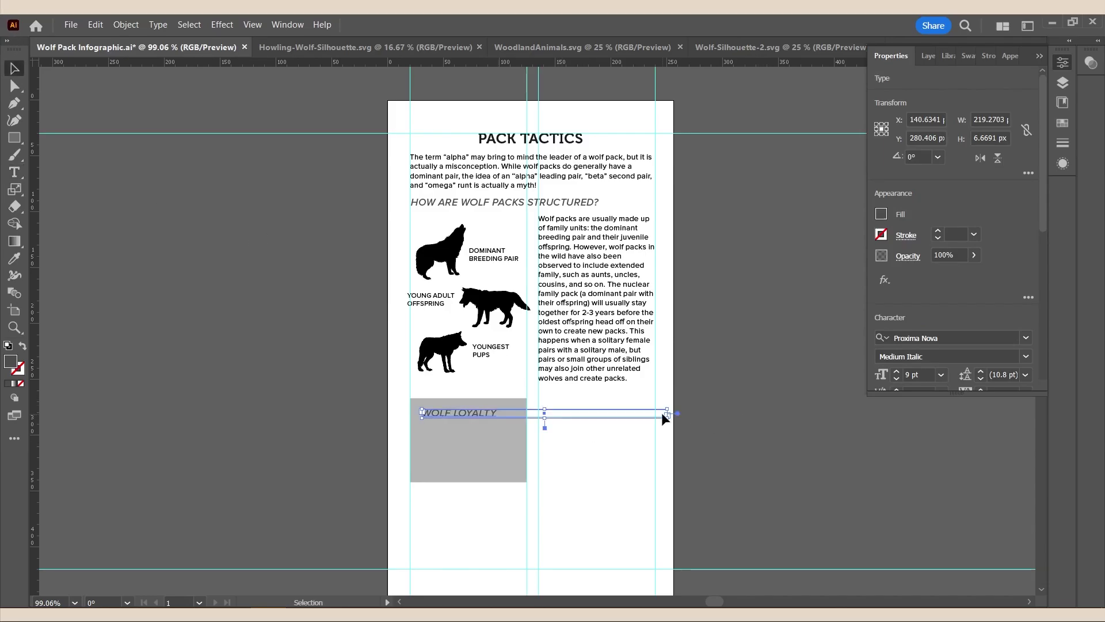
click(897, 378)
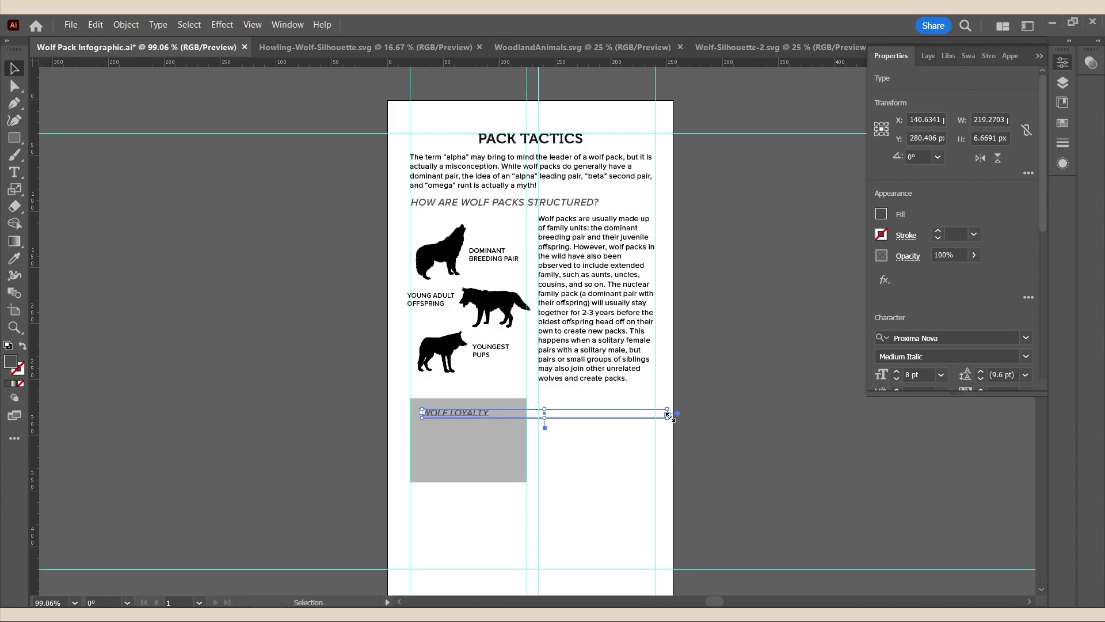
drag(669, 414, 492, 414)
- Copy the wolf pack body paragraph beneath the "WOLF LOYALTY" heading and narrow its frame to about 81 px
click(601, 253)
key(ctrl+c)
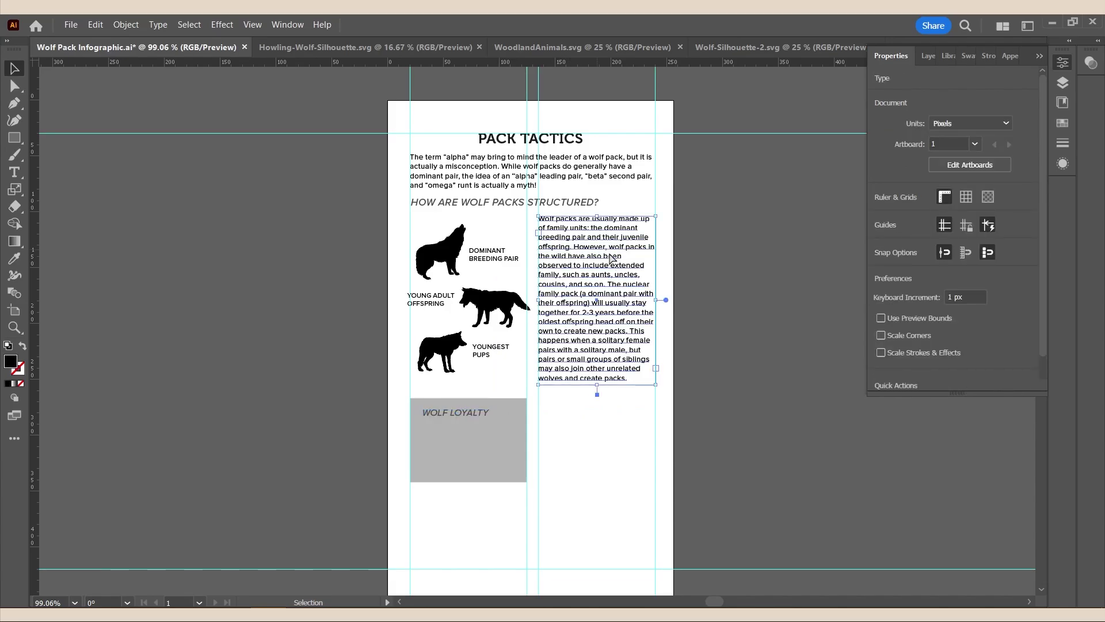
key(ctrl+v)
drag(533, 272, 477, 446)
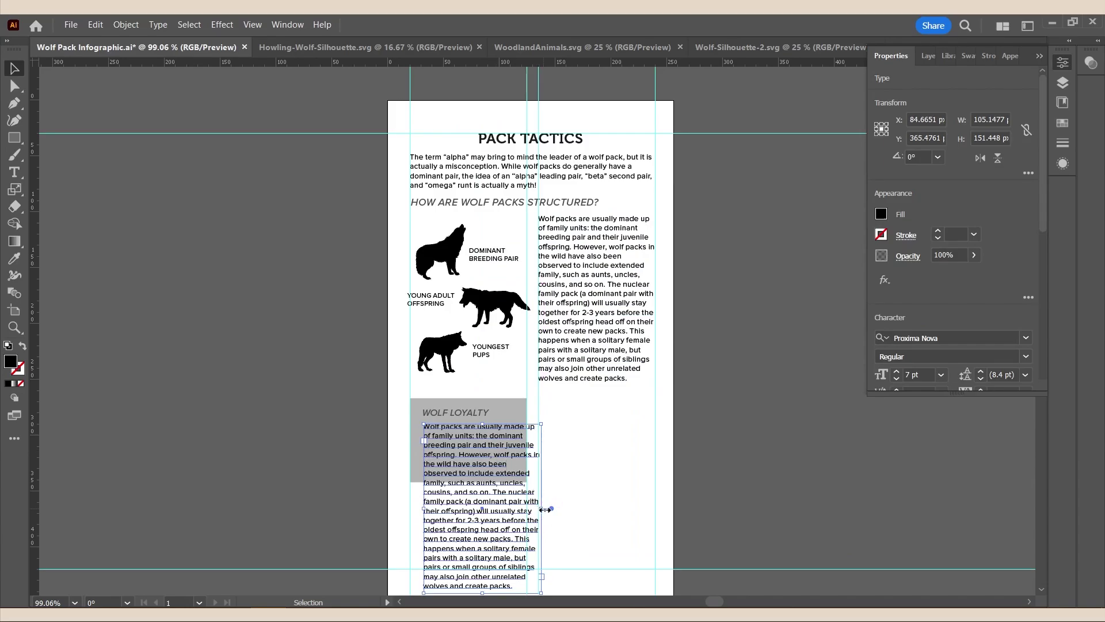
drag(543, 506, 515, 500)
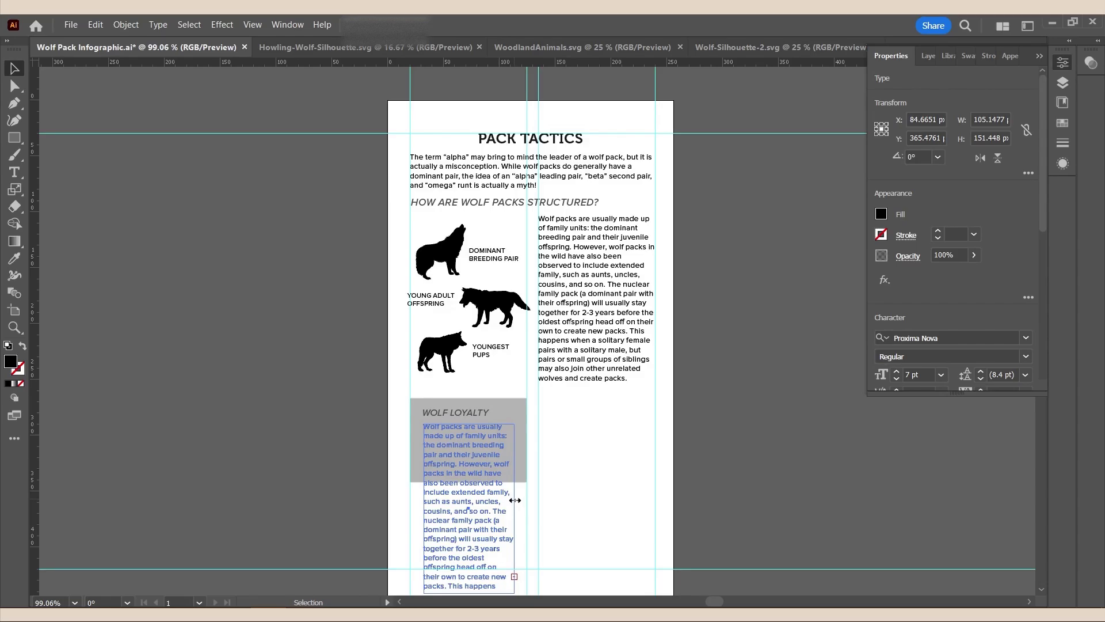
- Copy the Wolf Loyalty paragraph from the Word document and replace the duplicated body text in Illustrator with it
key(alt+Tab)
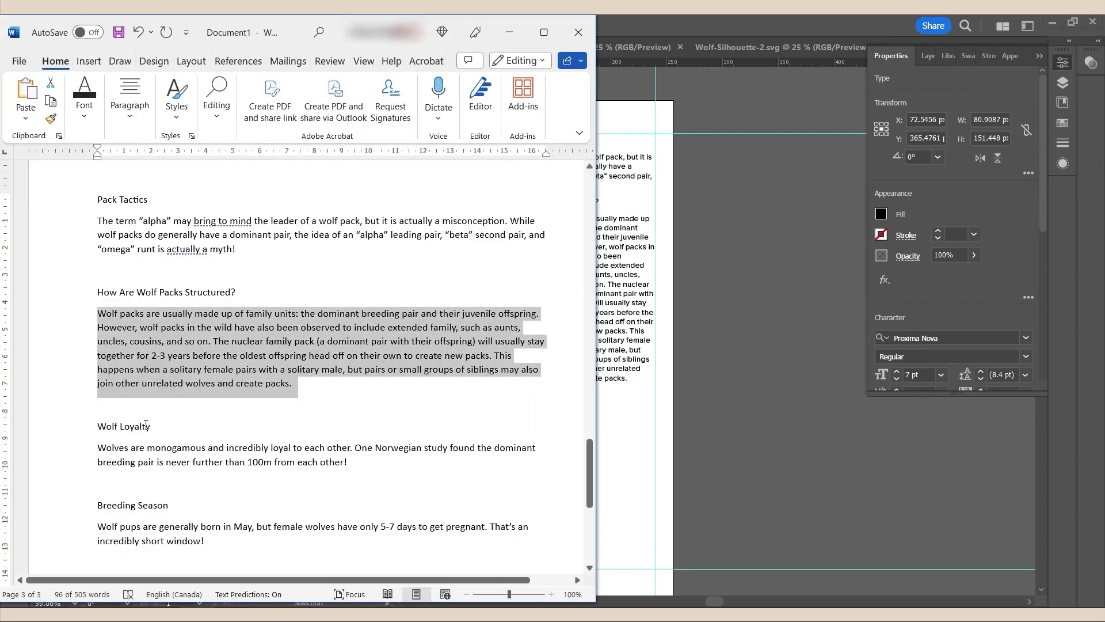
click(374, 427)
drag(348, 461, 92, 452)
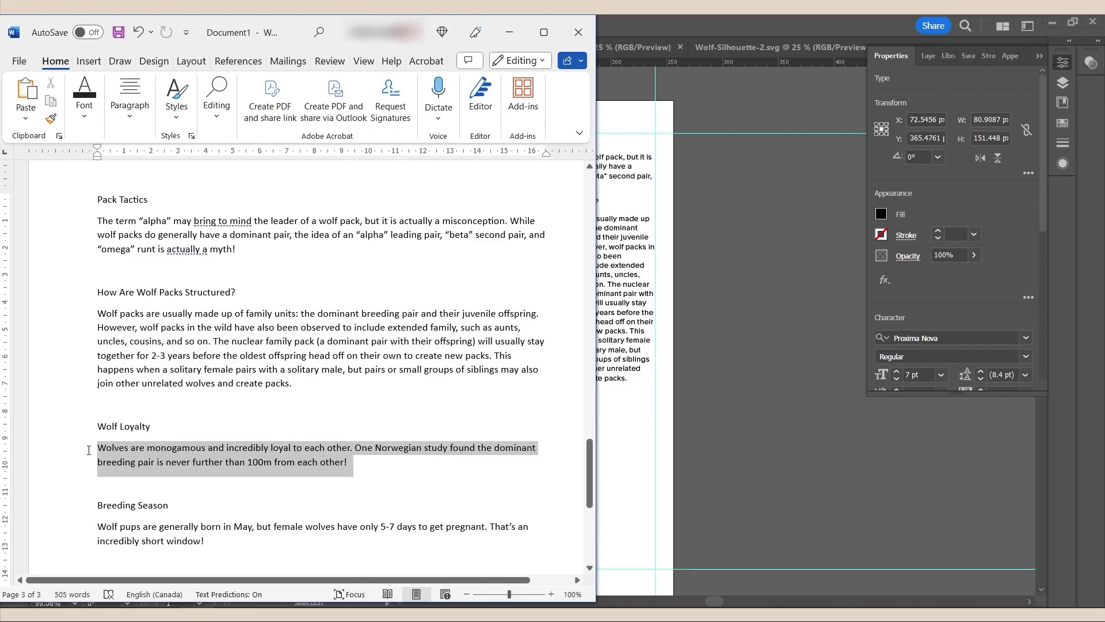
key(ctrl+c)
key(alt+Tab)
double_click(512, 459)
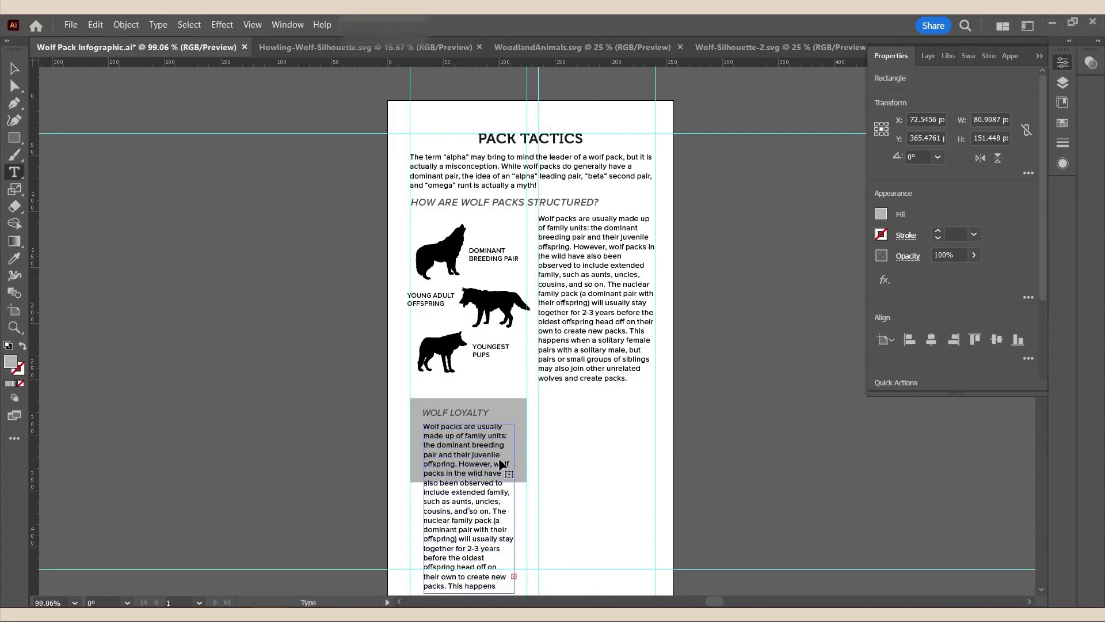
key(ctrl+a)
key(ctrl+v)
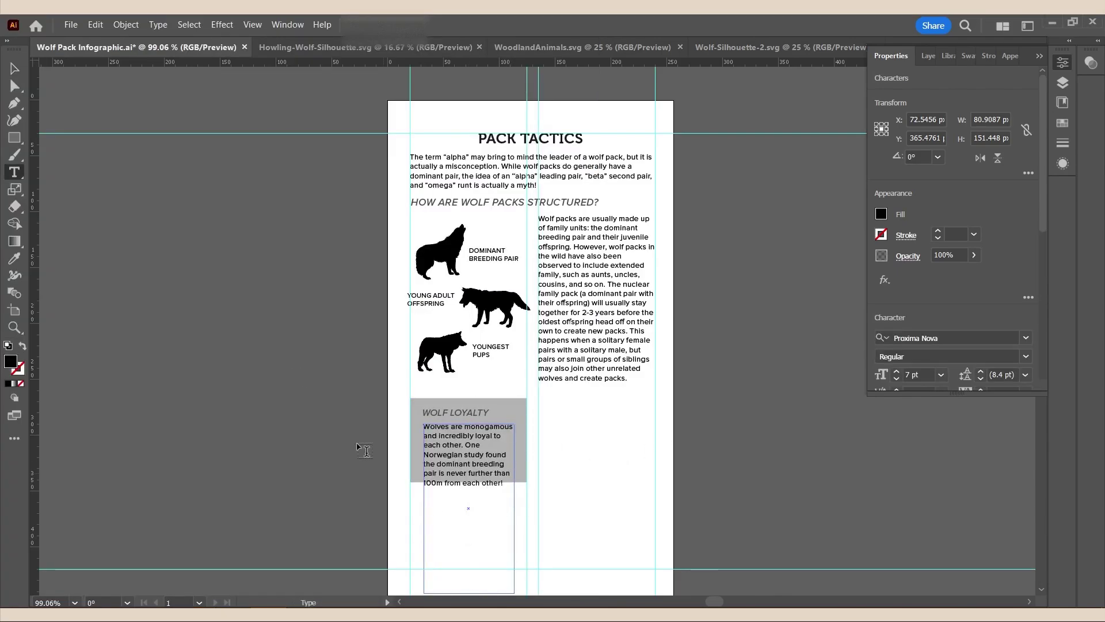
- Shorten the Wolf Loyalty paragraph's text frame to about 55 px high
click(20, 71)
scroll(599, 464, down, 3)
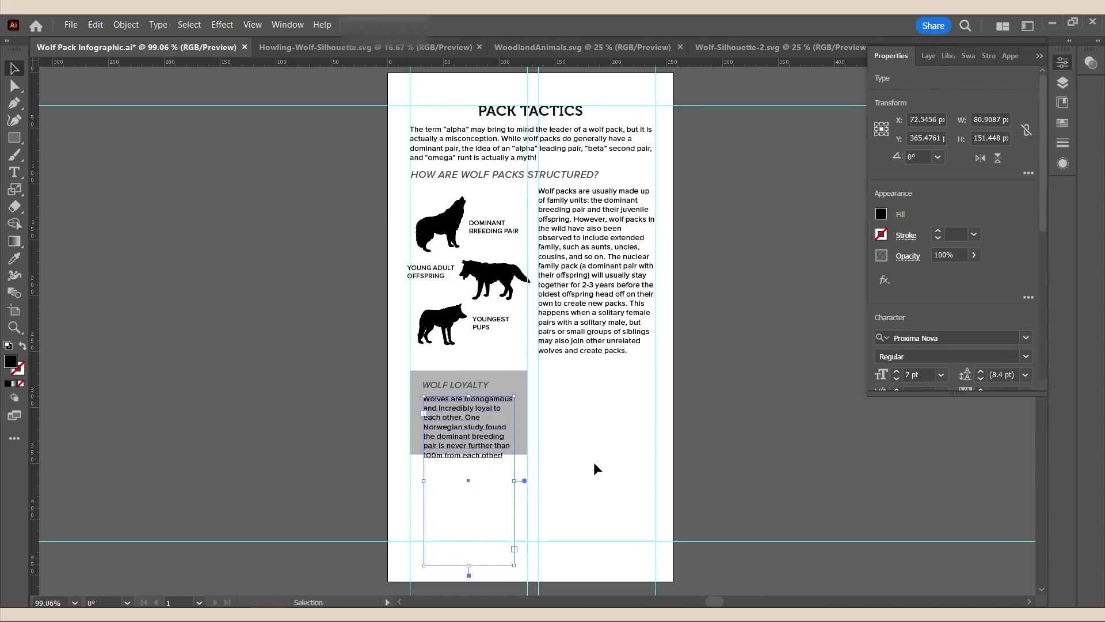
drag(468, 550, 472, 447)
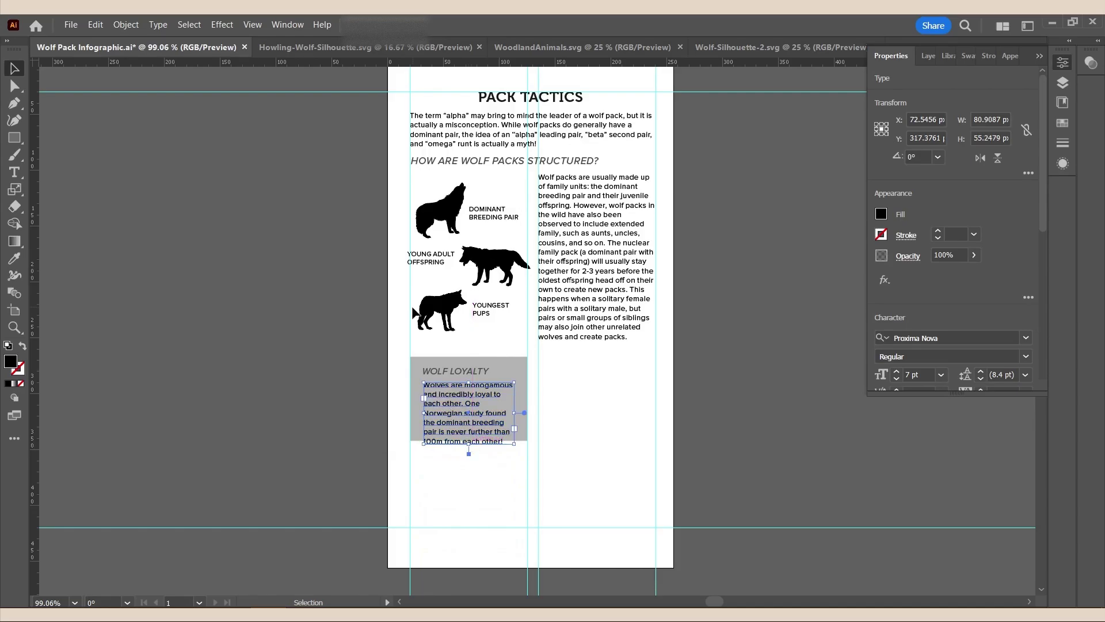
- Adjust the gap below the "WOLF LOYALTY" heading by nudging the paragraph up about 1 px overall
key(Up)
key(Up)
key(Up)
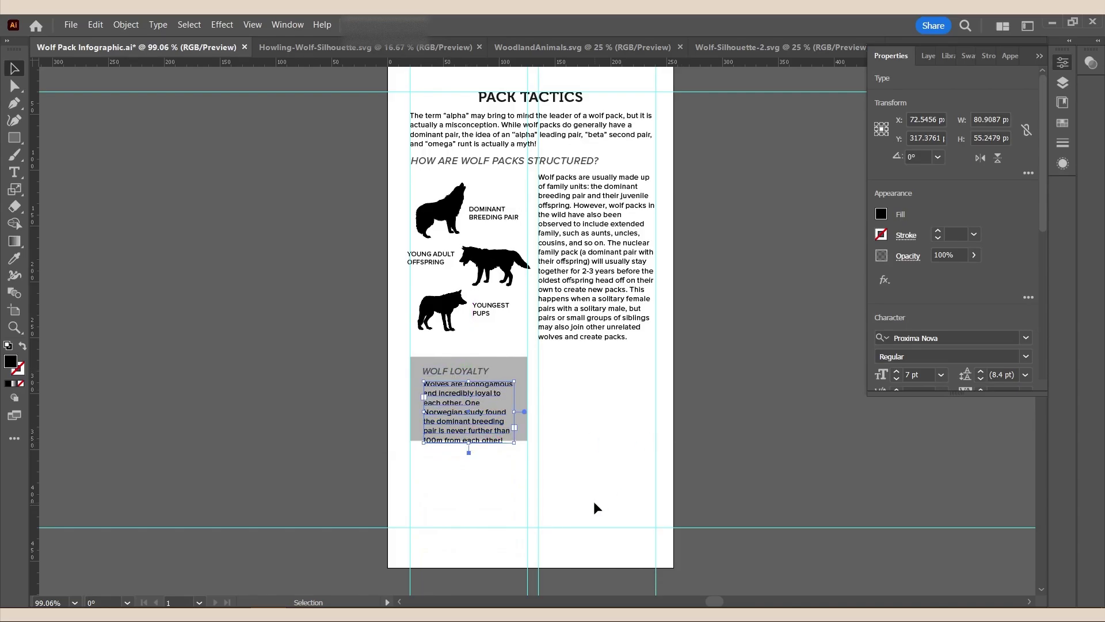
click(781, 426)
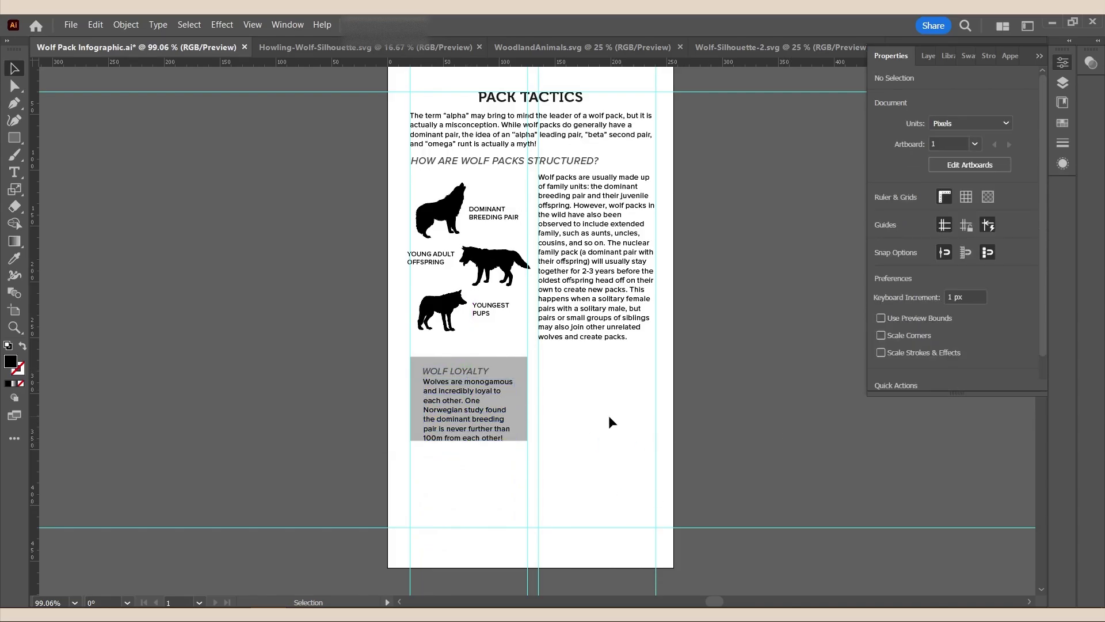
click(483, 427)
click(713, 425)
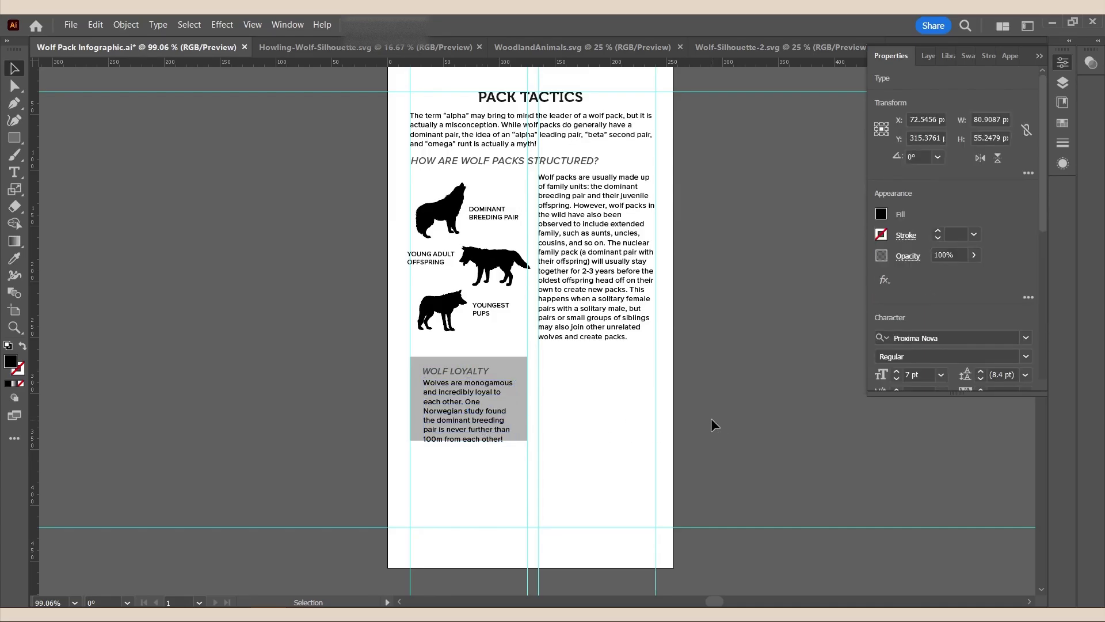
click(483, 410)
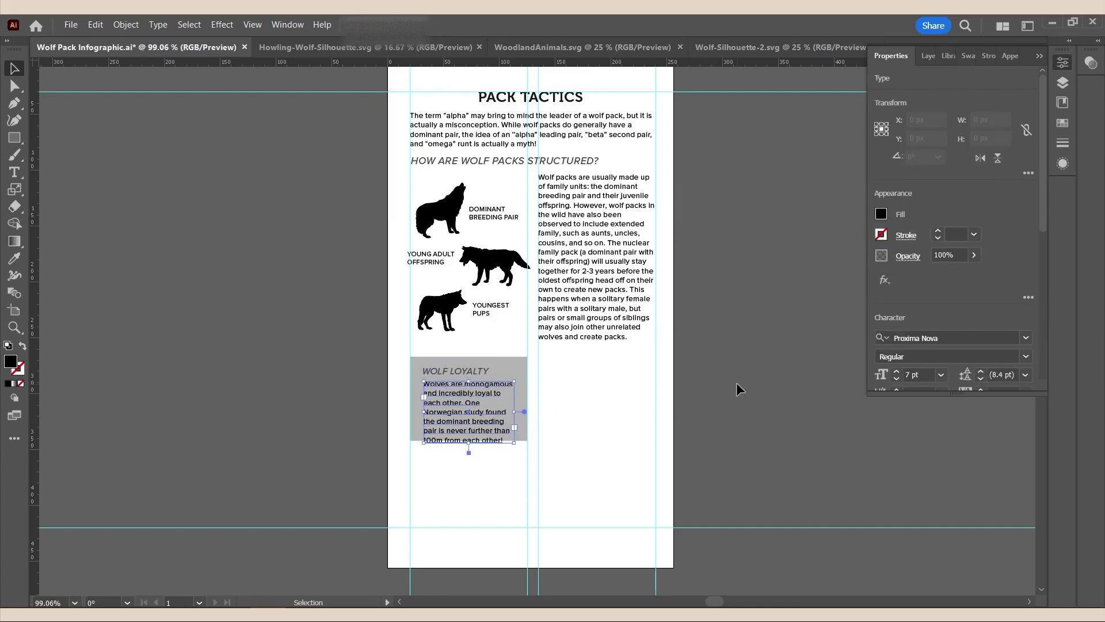
click(736, 382)
- Nudge the "WOLF LOYALTY" heading and its paragraph together 3 px left and 2 px up inside the grey box
click(467, 410)
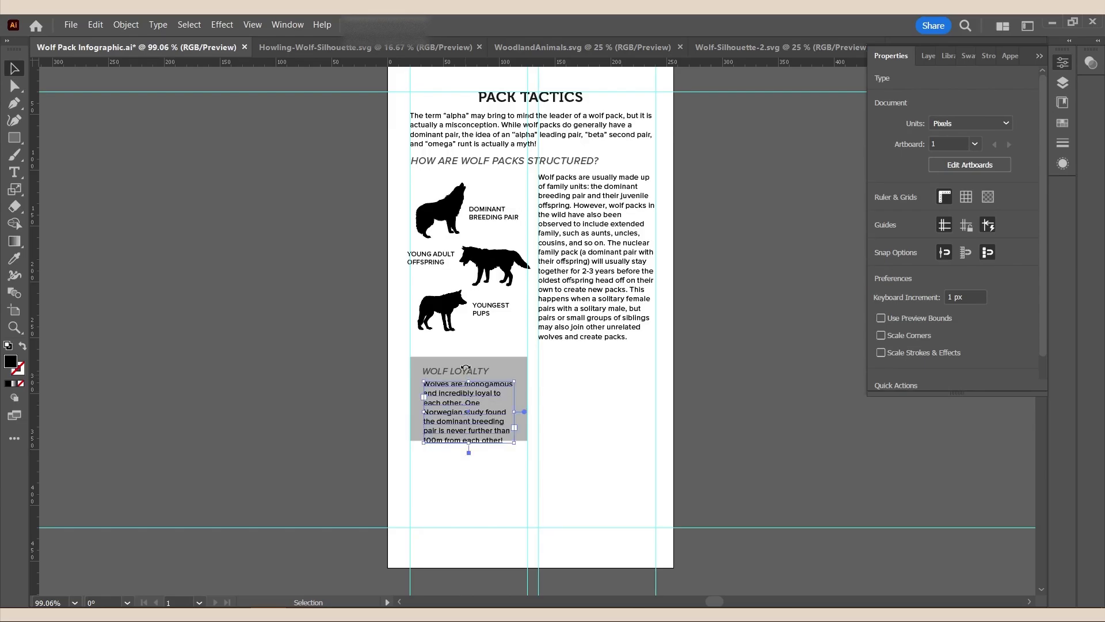
shift+click(466, 372)
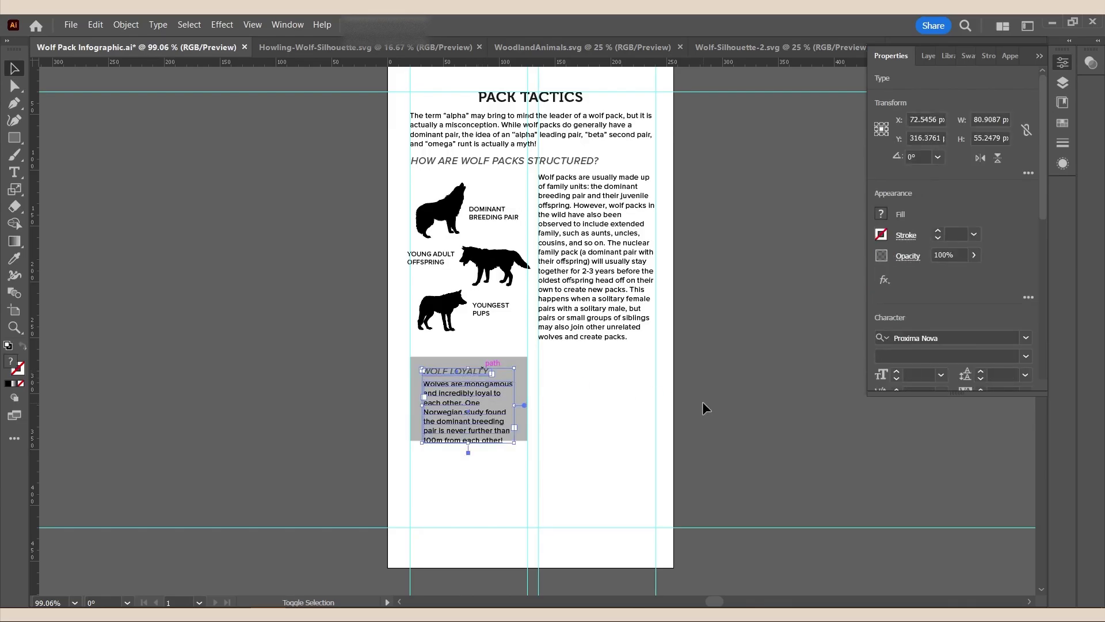
key(Left)
key(Left)
key(Left)
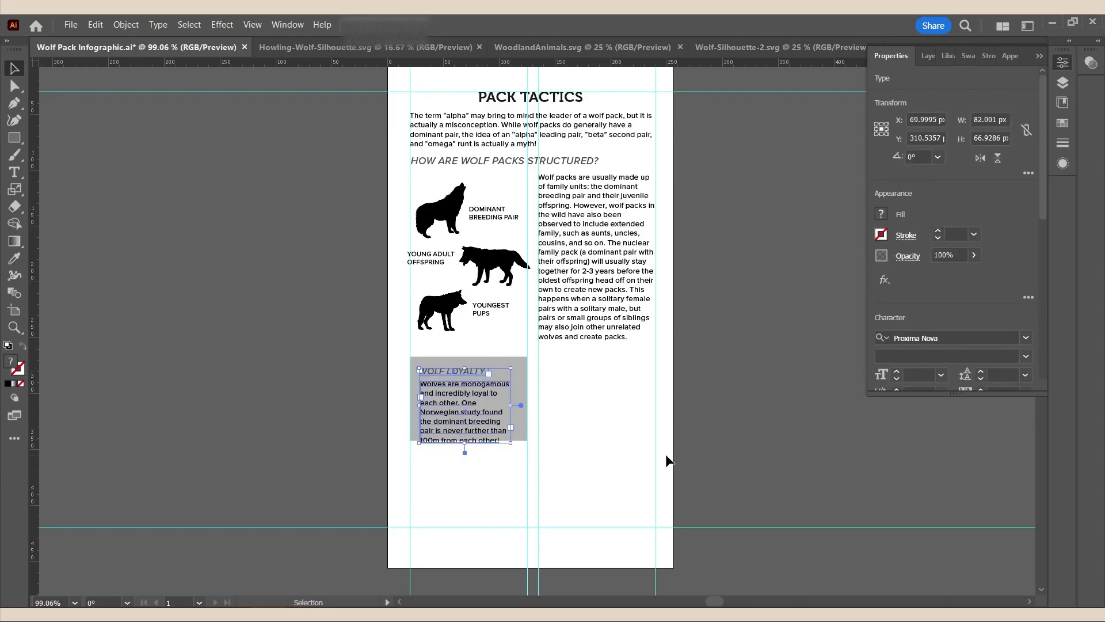
key(Up)
key(Up)
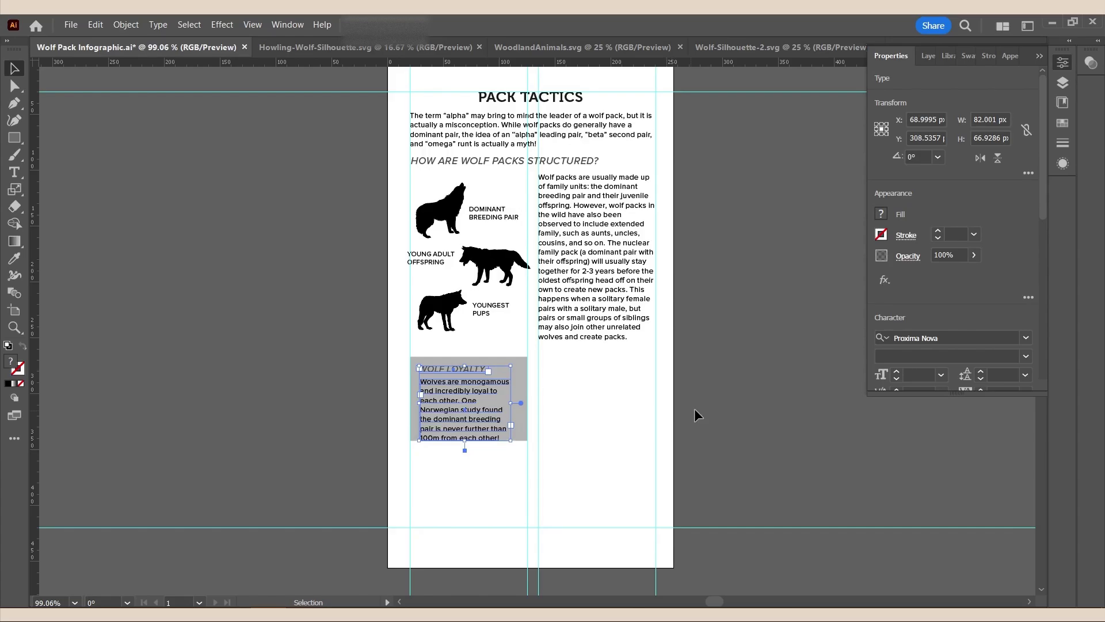
click(757, 393)
- Widen the Wolf Loyalty paragraph's text frame to about 88 px
click(487, 413)
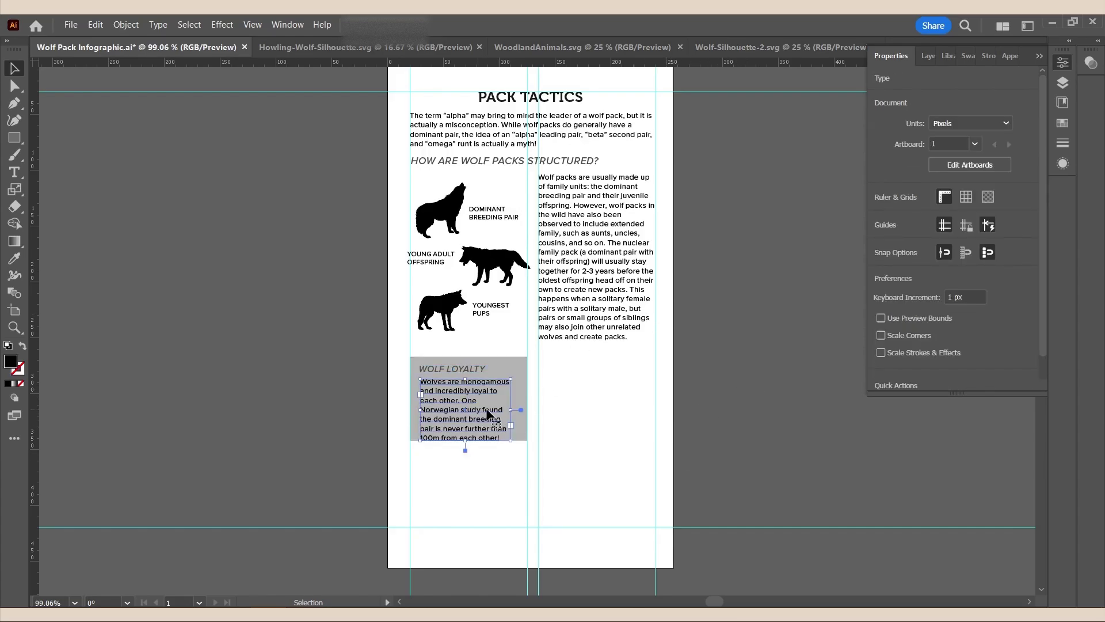
drag(511, 409, 519, 411)
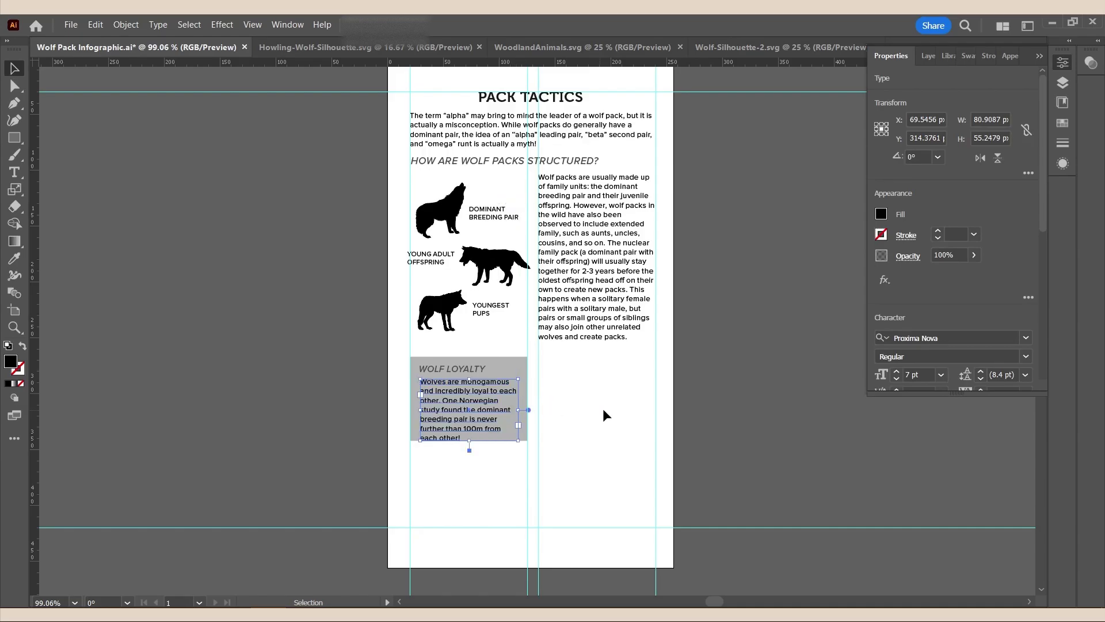
click(499, 350)
- Reduce the Wolf Loyalty paragraph's font size by 1 pt so the text fits within the grey box
click(502, 362)
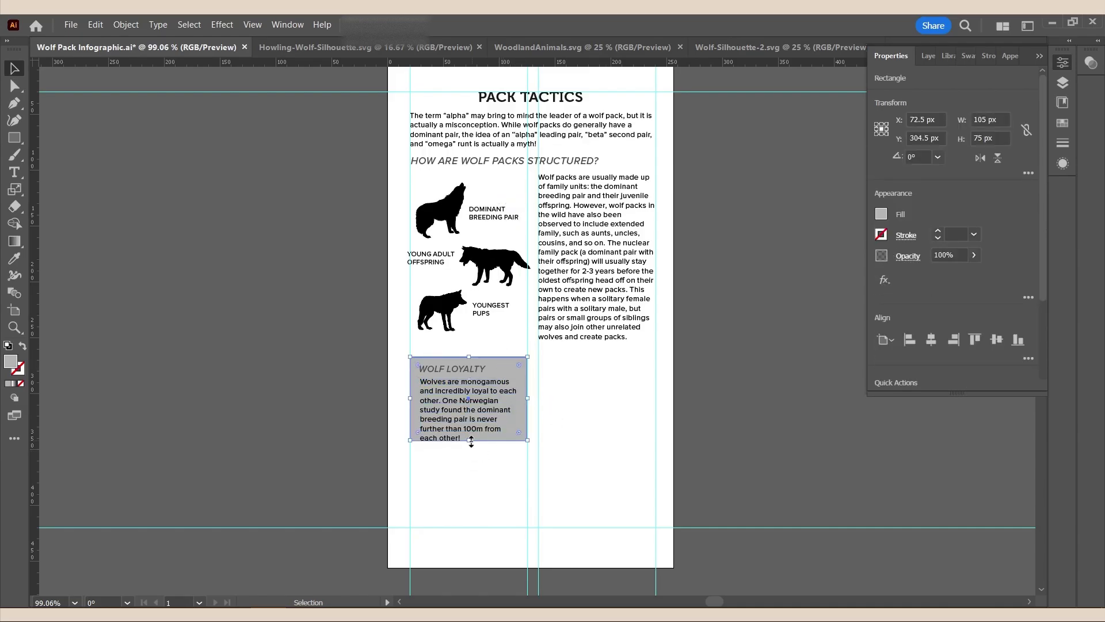
click(469, 420)
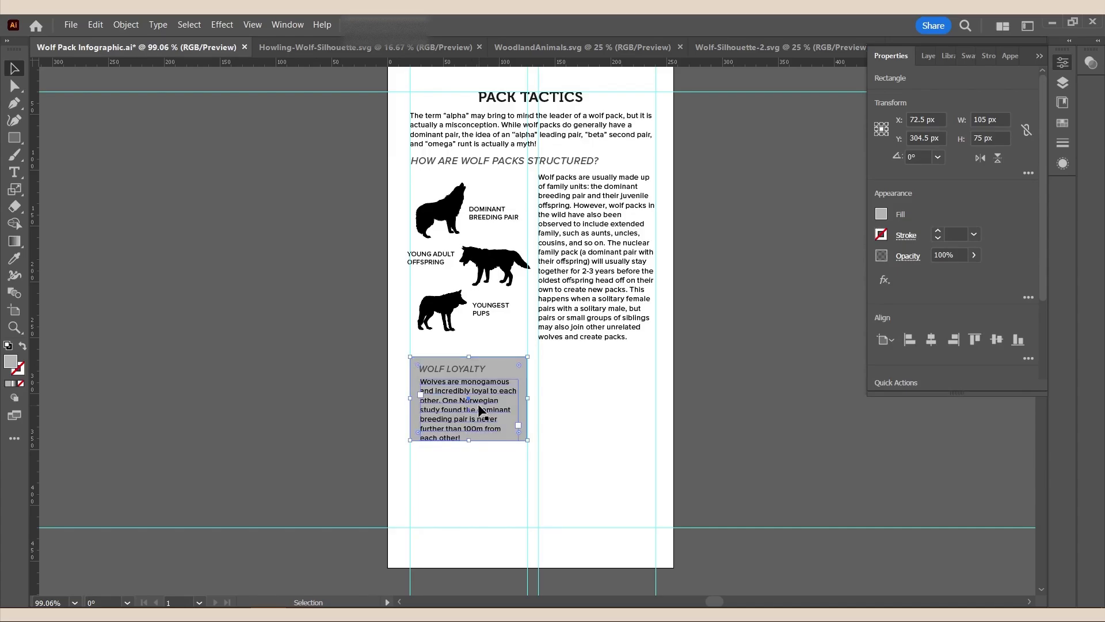
click(896, 378)
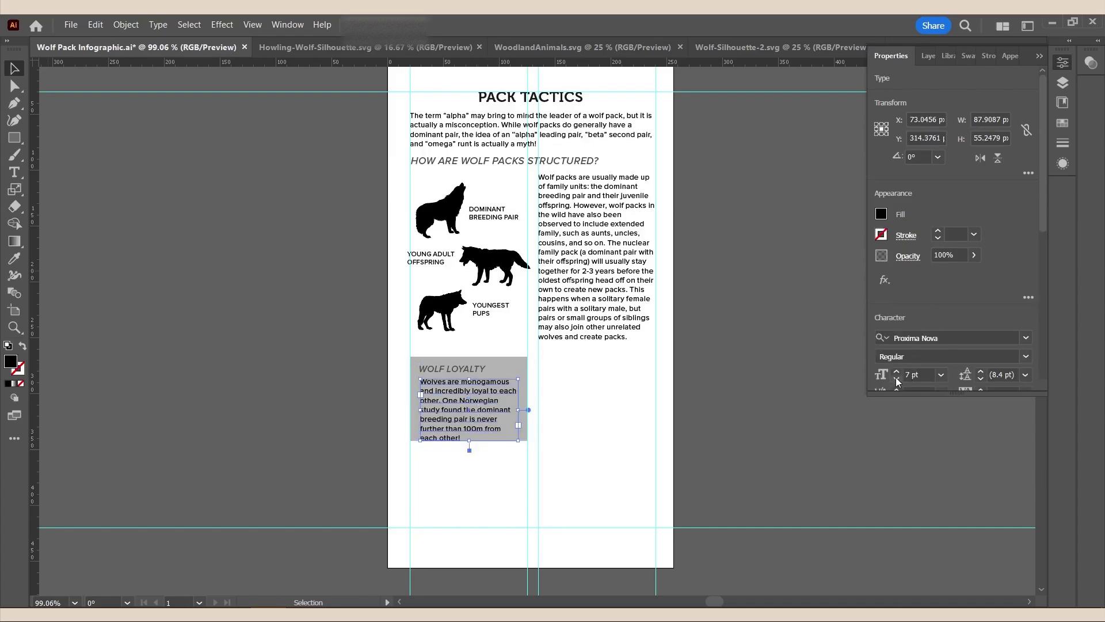
click(720, 427)
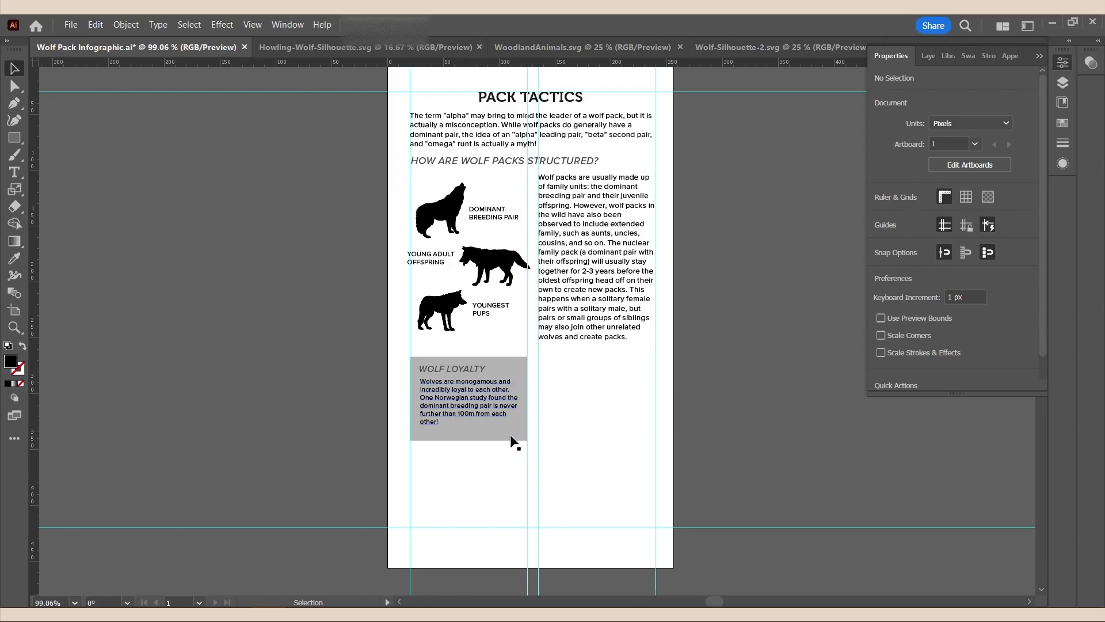
- Narrow the Wolf Loyalty paragraph's text frame slightly, to about 87 px wide
click(501, 403)
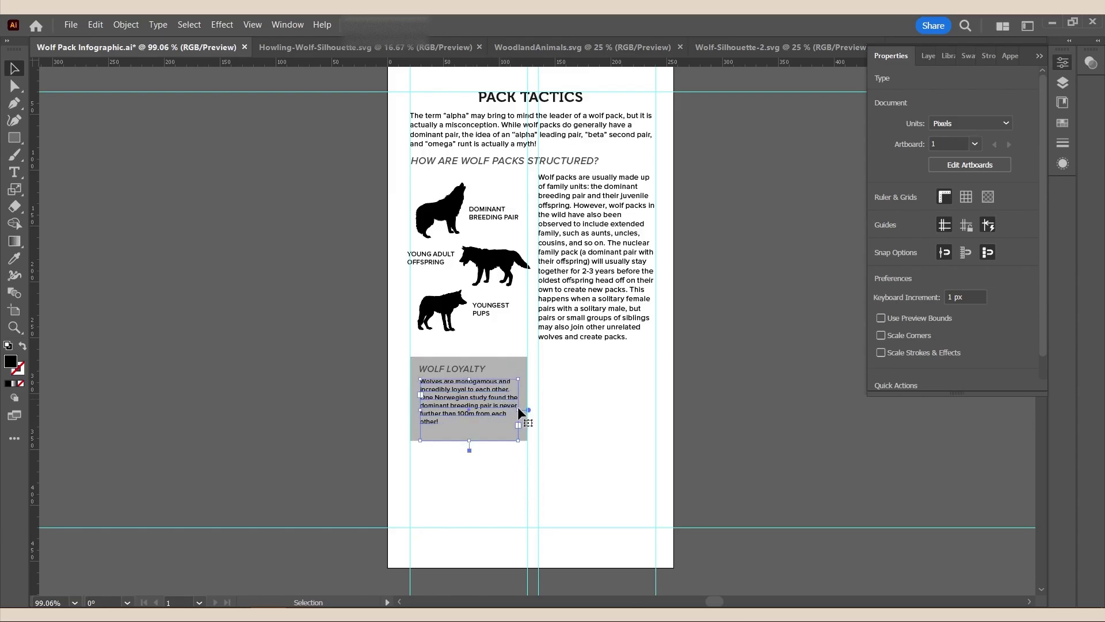
drag(520, 412, 518, 410)
click(627, 431)
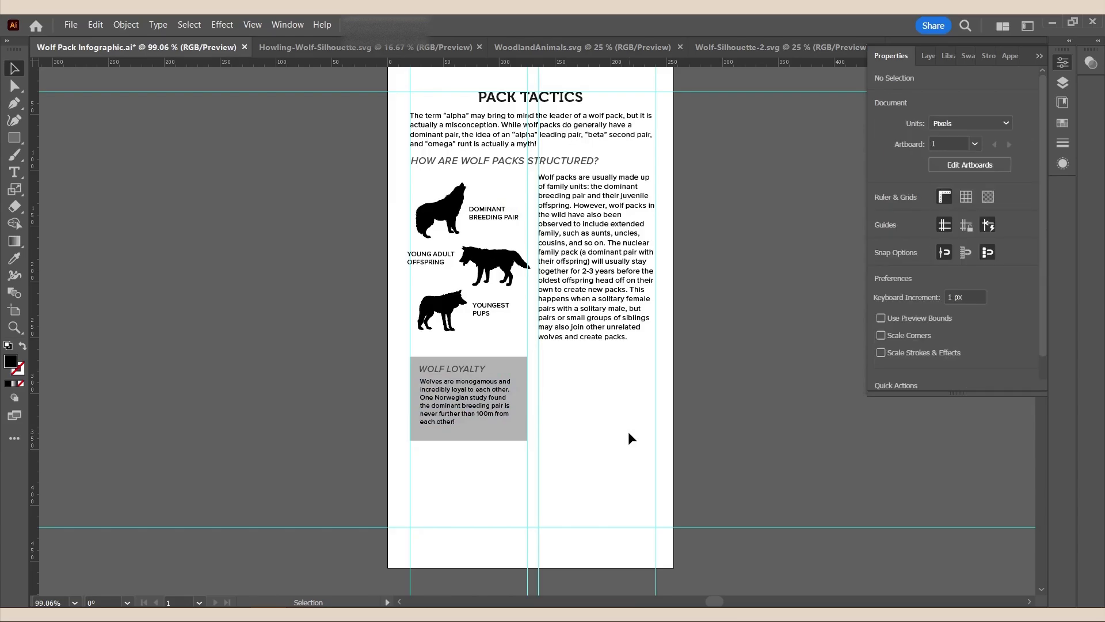
- Nudge the "WOLF LOYALTY" heading and its paragraph together 1 px to the right inside the grey box
drag(448, 433, 447, 370)
shift+click(448, 370)
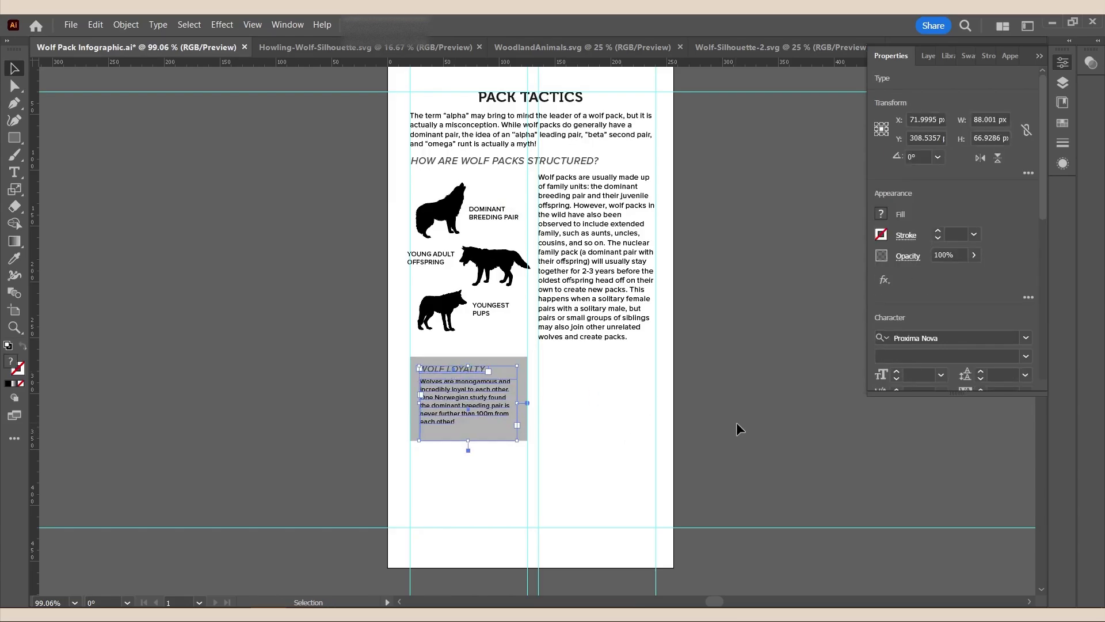
click(775, 433)
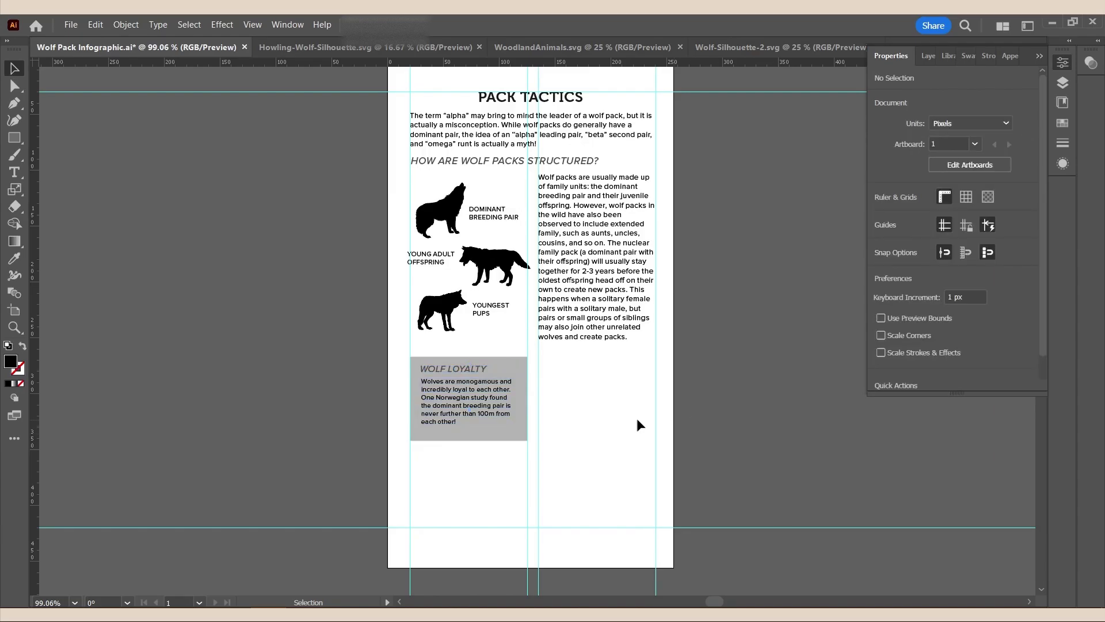
- Shorten the grey Wolf Loyalty rectangle from its lower edge and set its height to 70 px
click(454, 426)
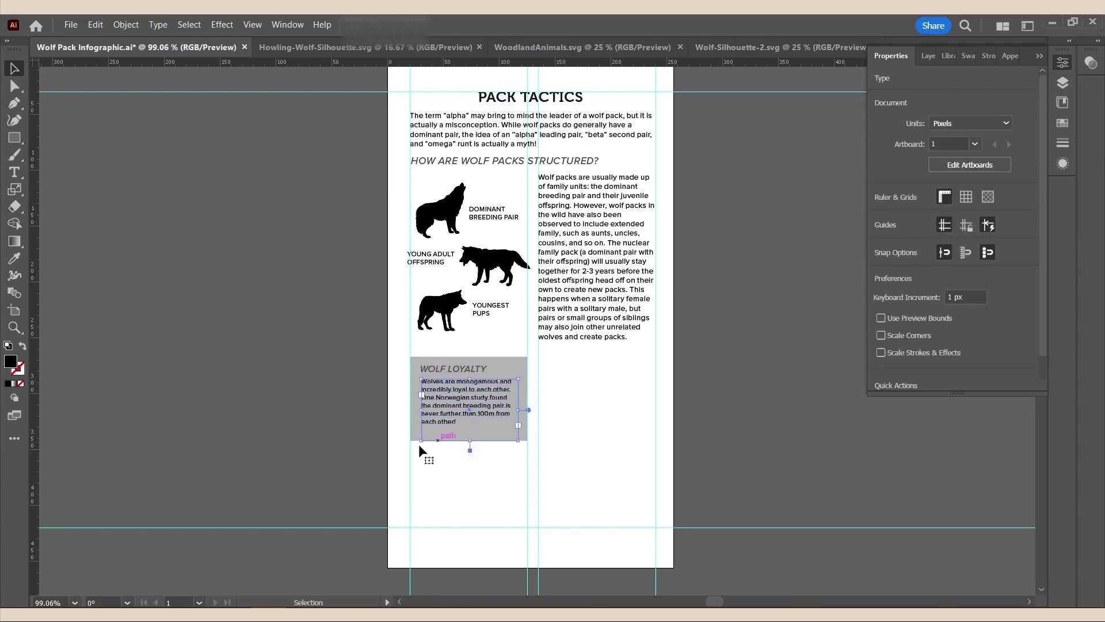
click(463, 442)
drag(469, 441, 470, 434)
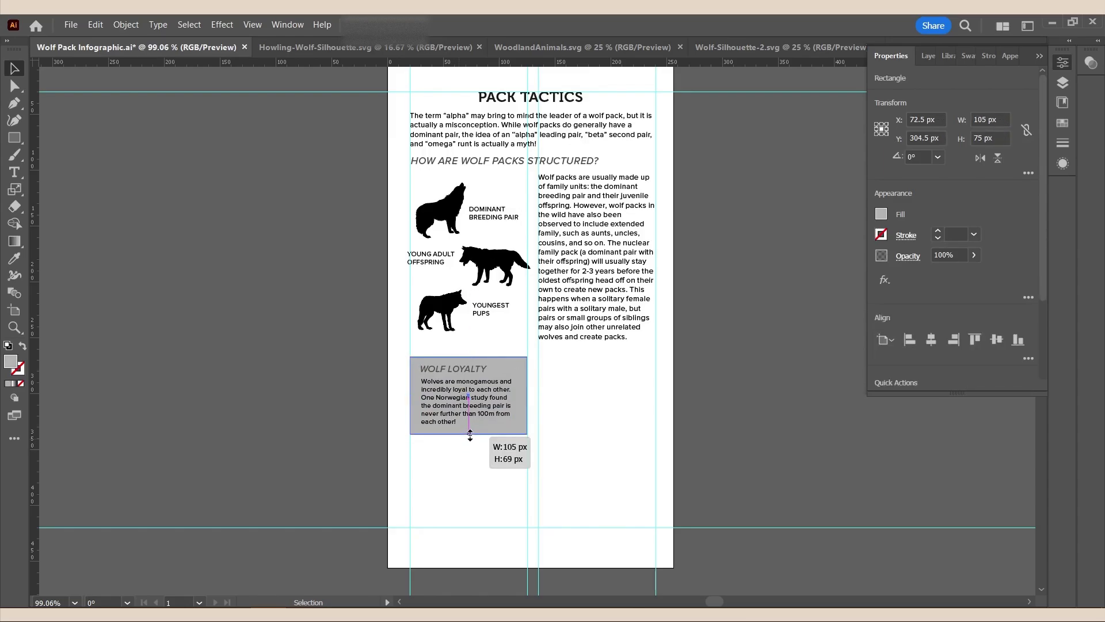
drag(470, 436, 470, 439)
click(988, 138)
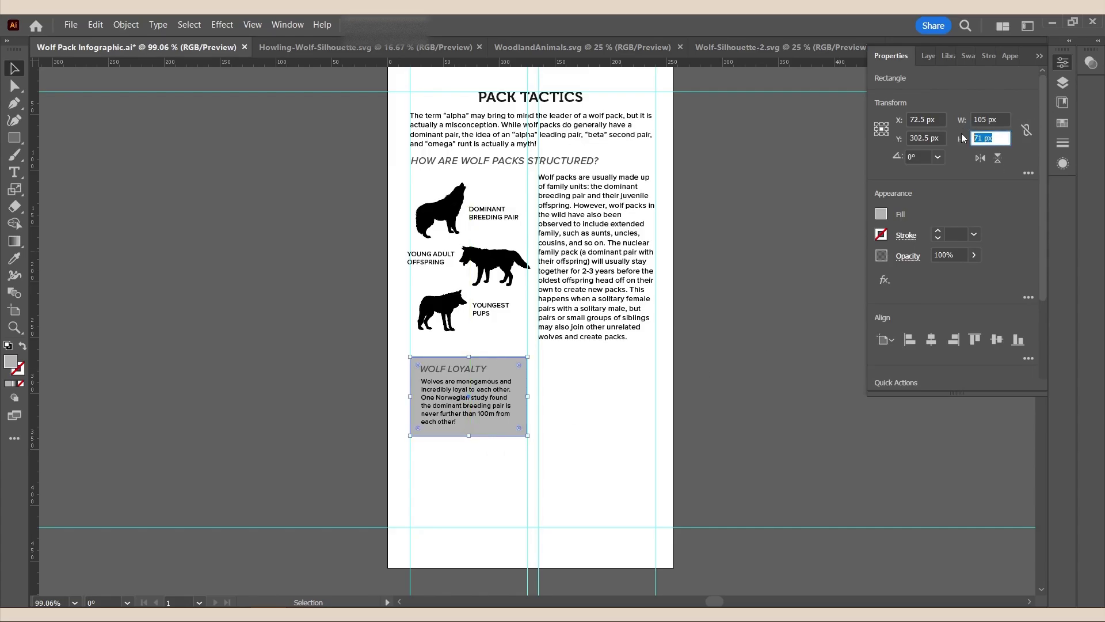
text(70)
key(Return)
click(662, 489)
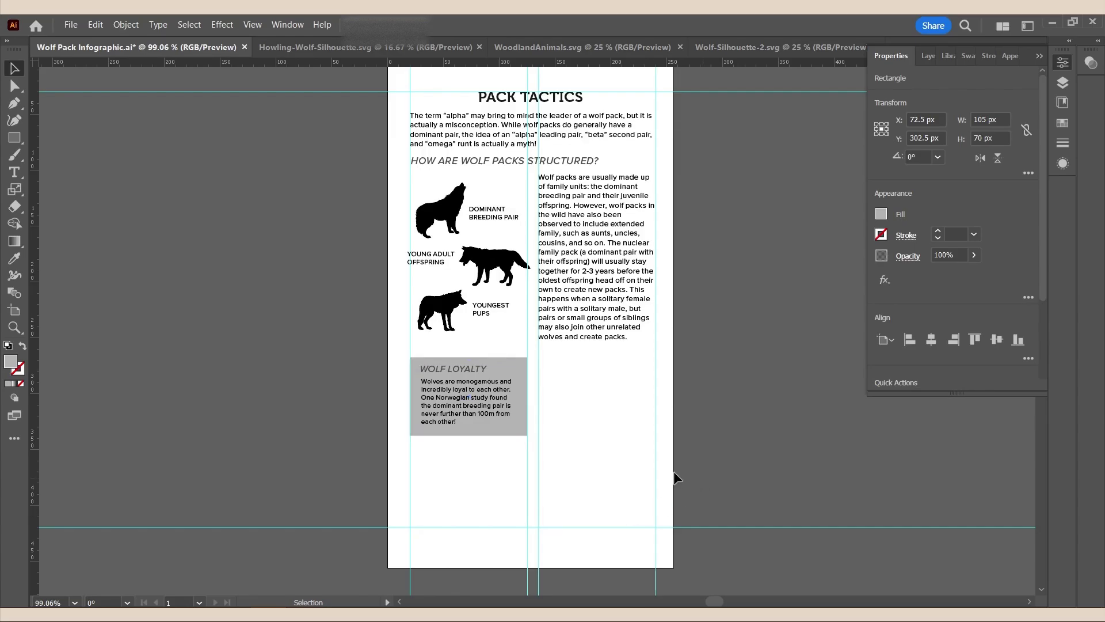
click(509, 429)
click(679, 406)
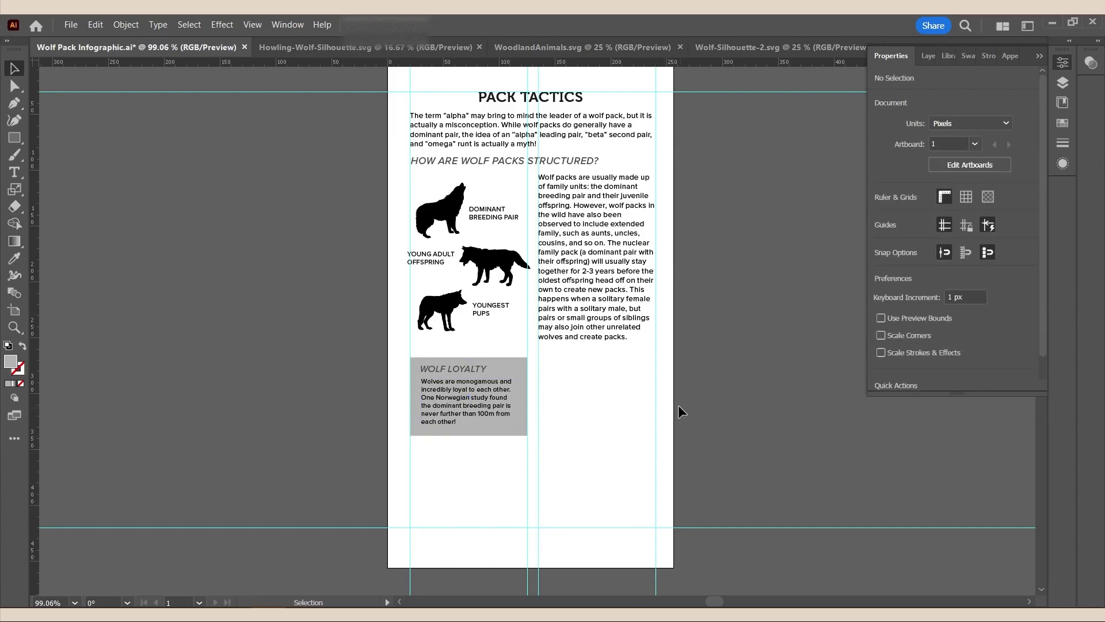
- Duplicate the complete Wolf Loyalty box, placing one copy in the second column and another in the row below
drag(397, 362, 569, 396)
key(ctrl+v)
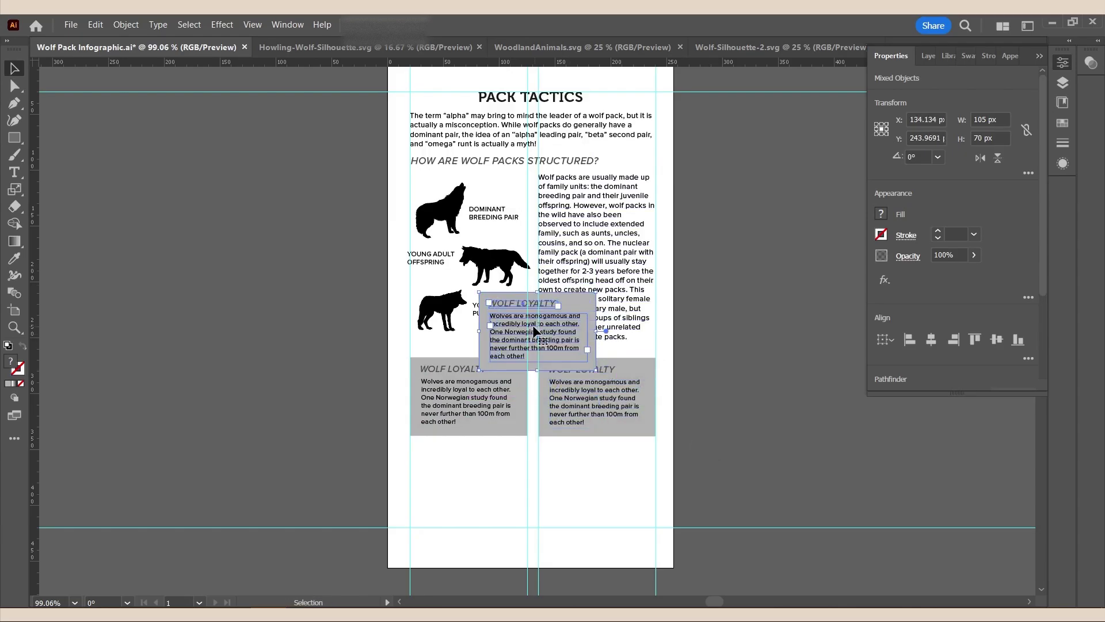
drag(534, 329, 656, 487)
- Widen the grey rectangle of the bottom fact box so it spans both text columns
click(527, 474)
click(528, 487)
click(717, 473)
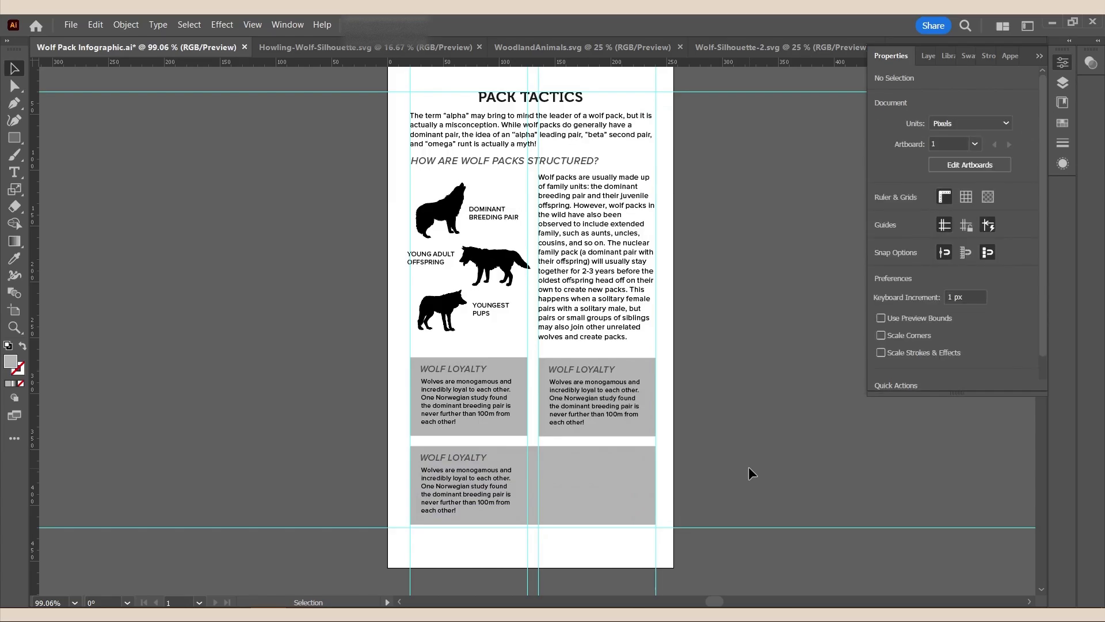
- Replace the second-column box's paragraph with the text about wolf pups being born in May and females having only 5-7 days to get pregnant
key(alt+Tab)
key(alt+Tab)
key(t)
click(582, 399)
key(ctrl+a)
text(Wolf pups are generally born in May, but female wolves have only 5-7 days to get pregnant. That's an incredibly short window!)
- Change the second-column box's heading to "BREEDING SEASON" and widen its frame to fit the text
click(581, 369)
key(ctrl+a)
text(B)
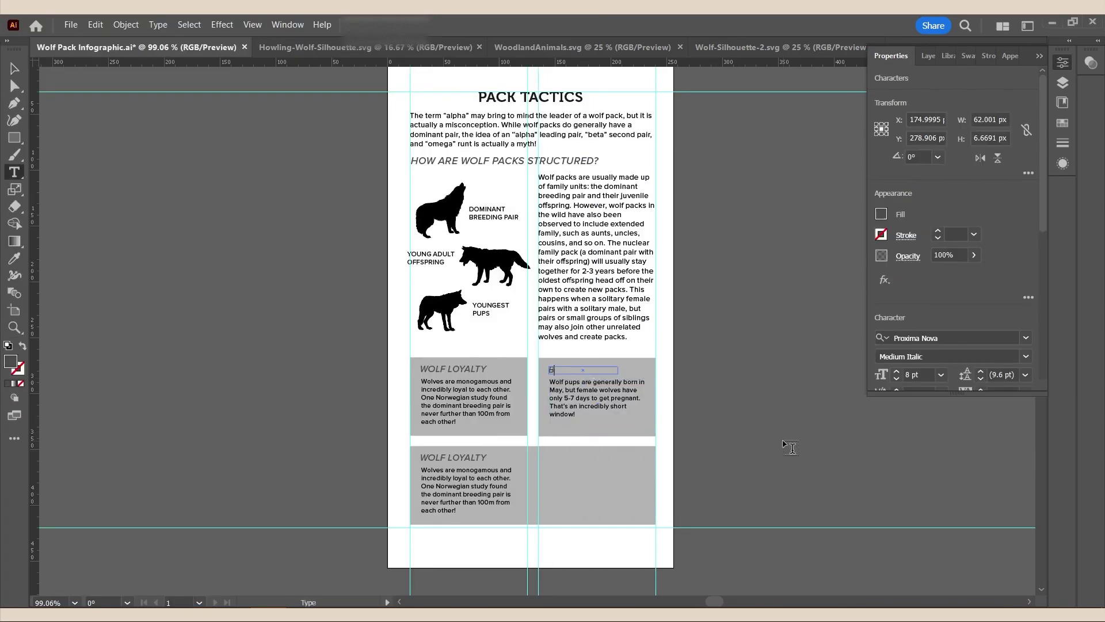
text(REEDING SEASON)
key(Escape)
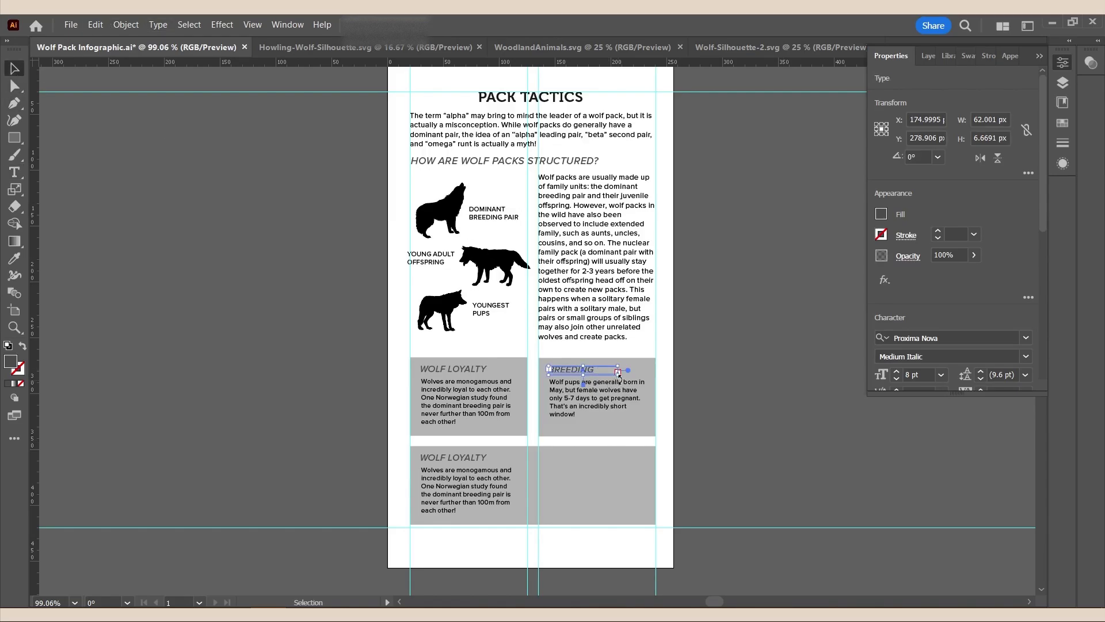
key(ctrl+shift+a)
click(636, 419)
- Copy the paragraph about the 1947 captive wolf study from the source notes and use it to replace the bottom box's body text
click(466, 489)
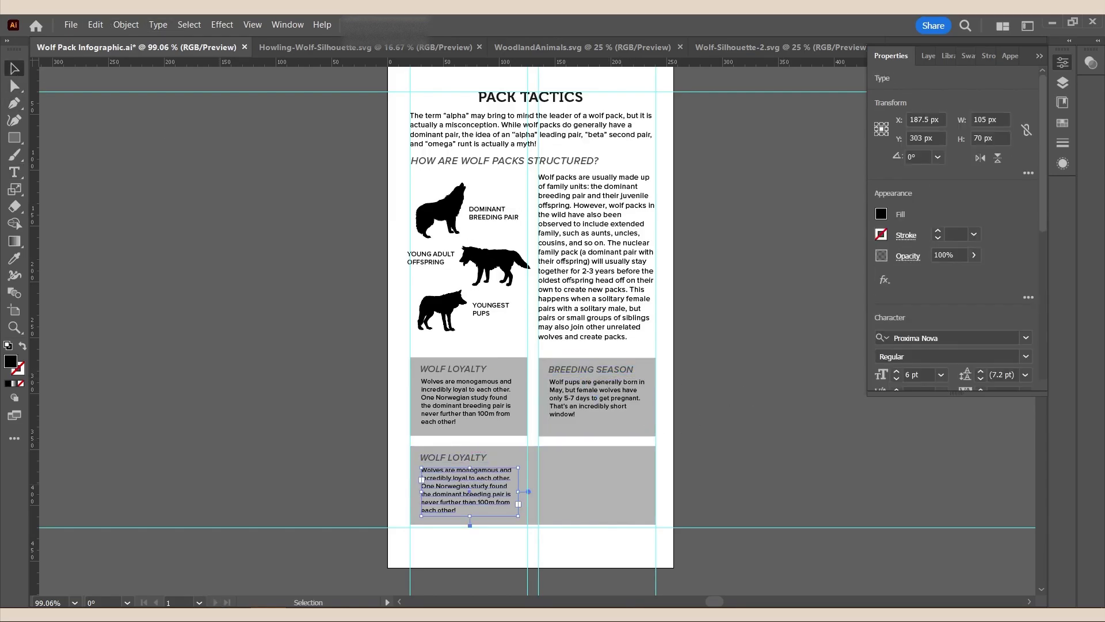
key(alt+Tab)
scroll(288, 374, down, 4)
triple_click(119, 407)
key(ctrl+c)
key(alt+Tab)
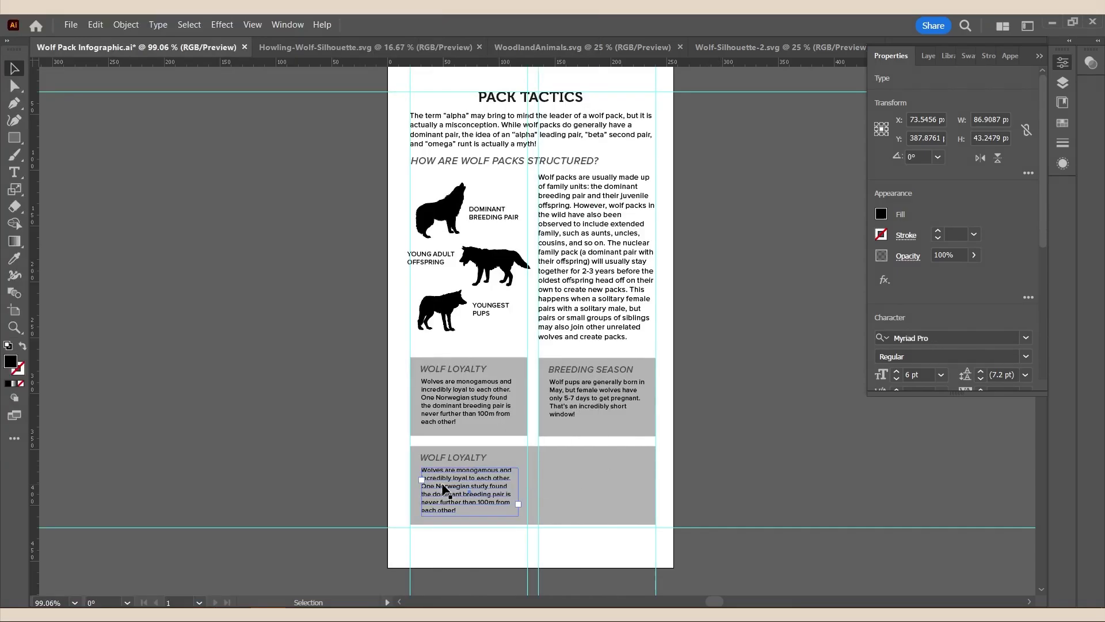
double_click(510, 486)
key(ctrl+a)
key(ctrl+v)
key(Escape)
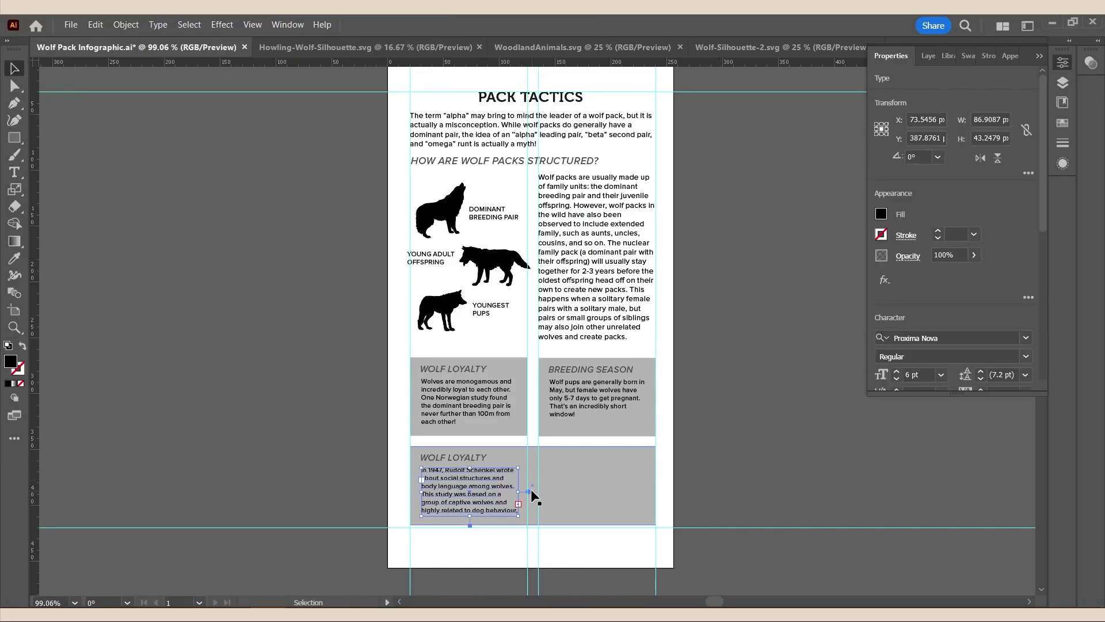
- Widen the bottom box's paragraph frame to about 202 px, and shorten the frame and grey rectangle to suit the text
click(518, 494)
drag(519, 492, 647, 495)
drag(536, 516, 535, 507)
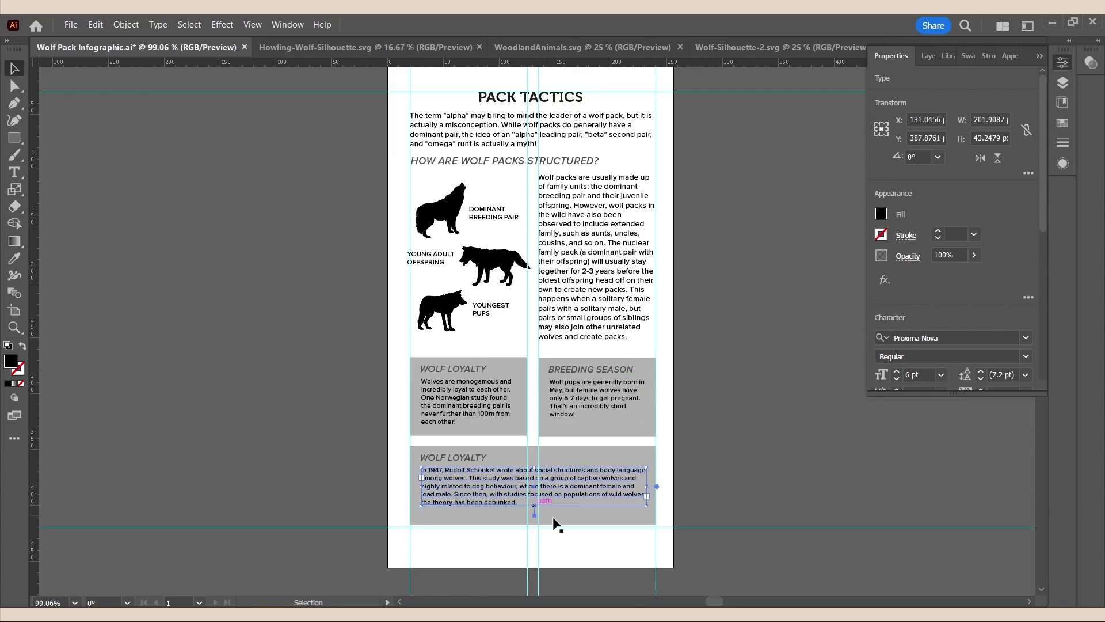
click(554, 519)
- Widen the bottom box's heading frame to about 165 px and change its text to "THE MYTH OF THE ALPHA"
click(454, 458)
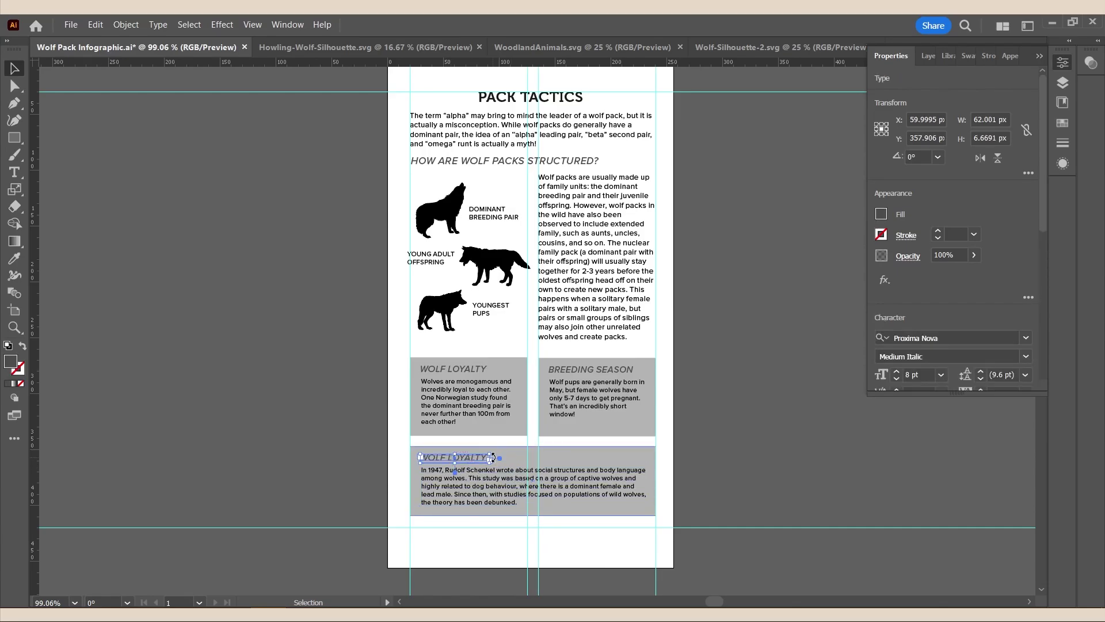
drag(493, 459, 604, 459)
double_click(575, 458)
key(ctrl+a)
key(BackSpace)
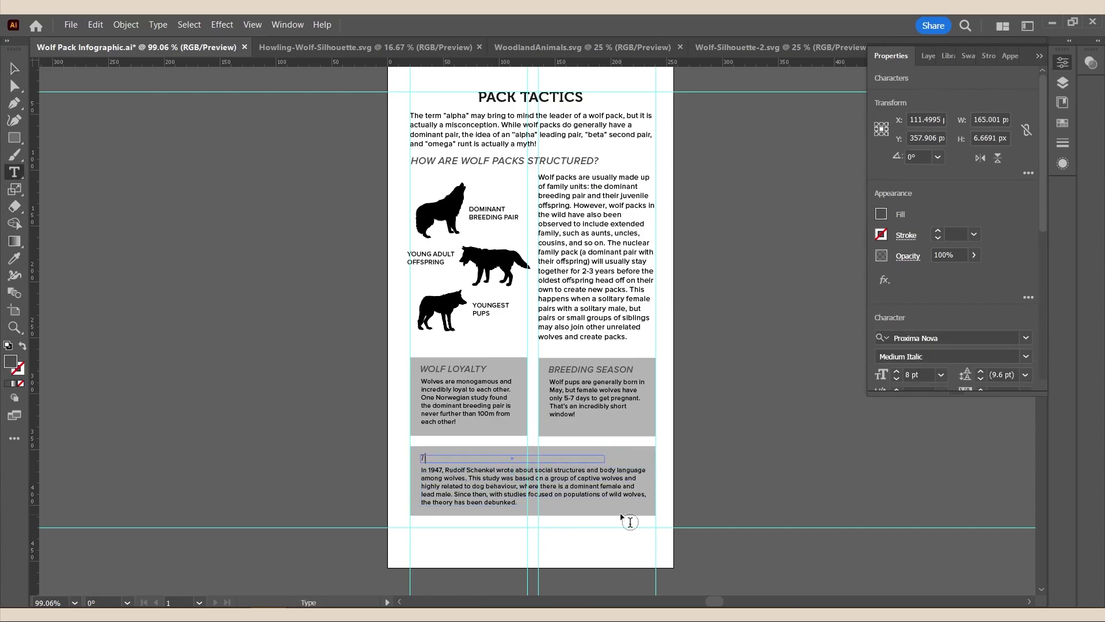
text(THE MYTH OF THE ALPHA)
key(Escape)
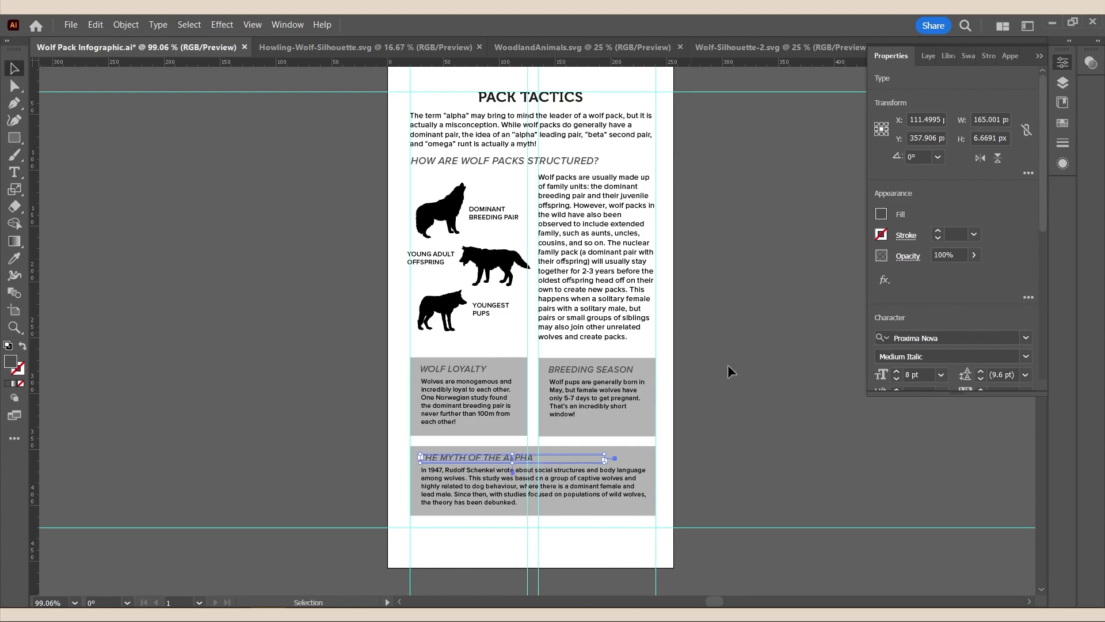
click(730, 383)
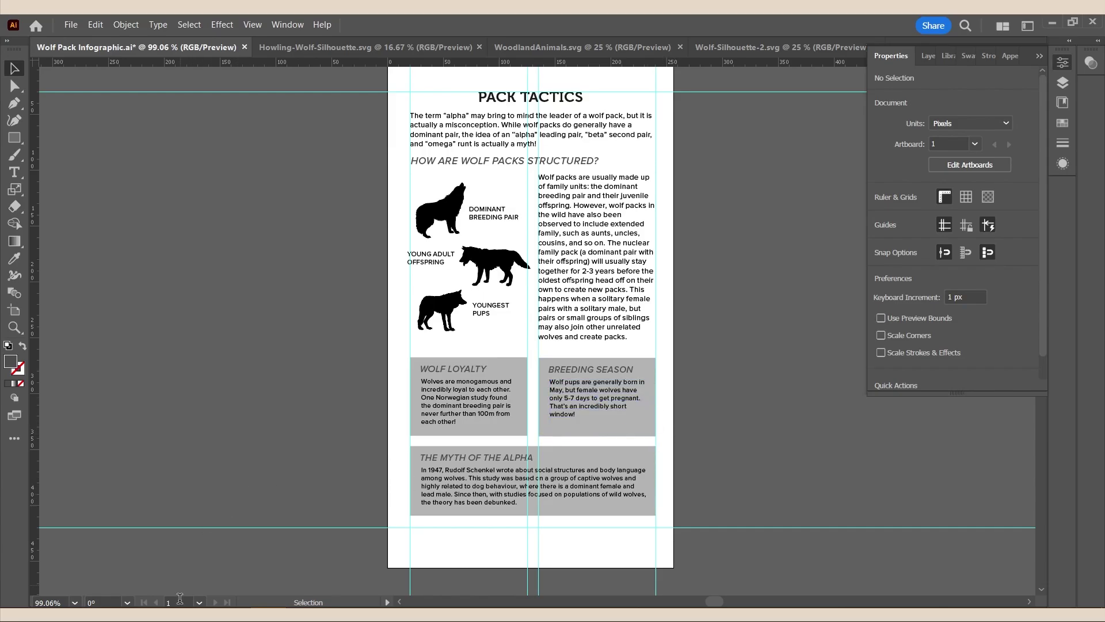
- Switch to the browser, snip the black heart symbol from its Unicode page, and paste it into Illustrator beside the artboard
key(alt+Tab)
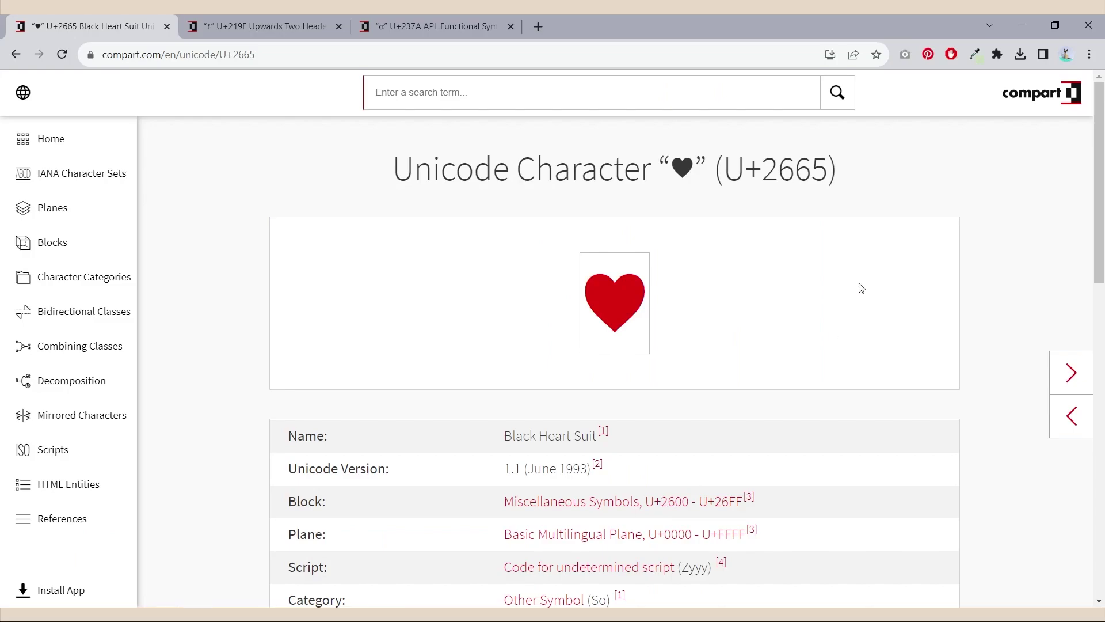
click(233, 25)
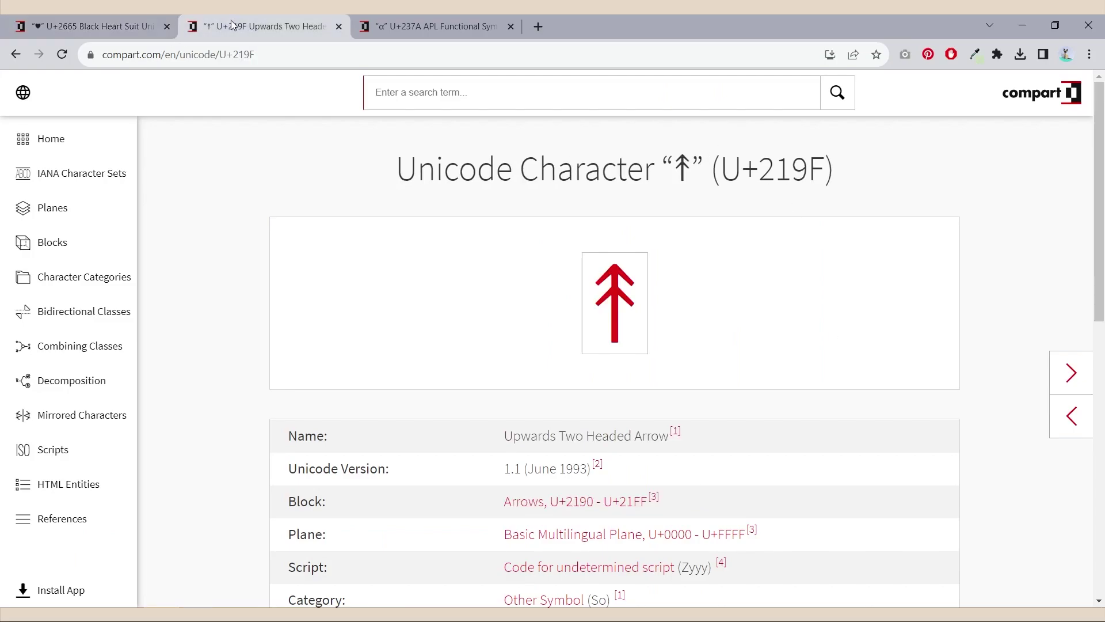
click(426, 26)
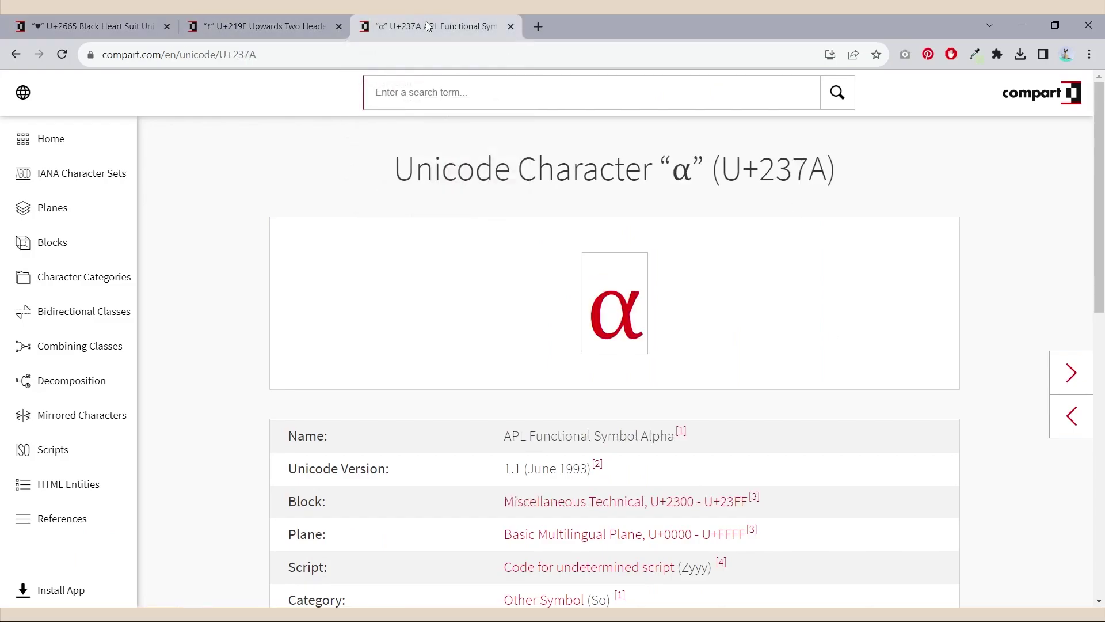
click(121, 35)
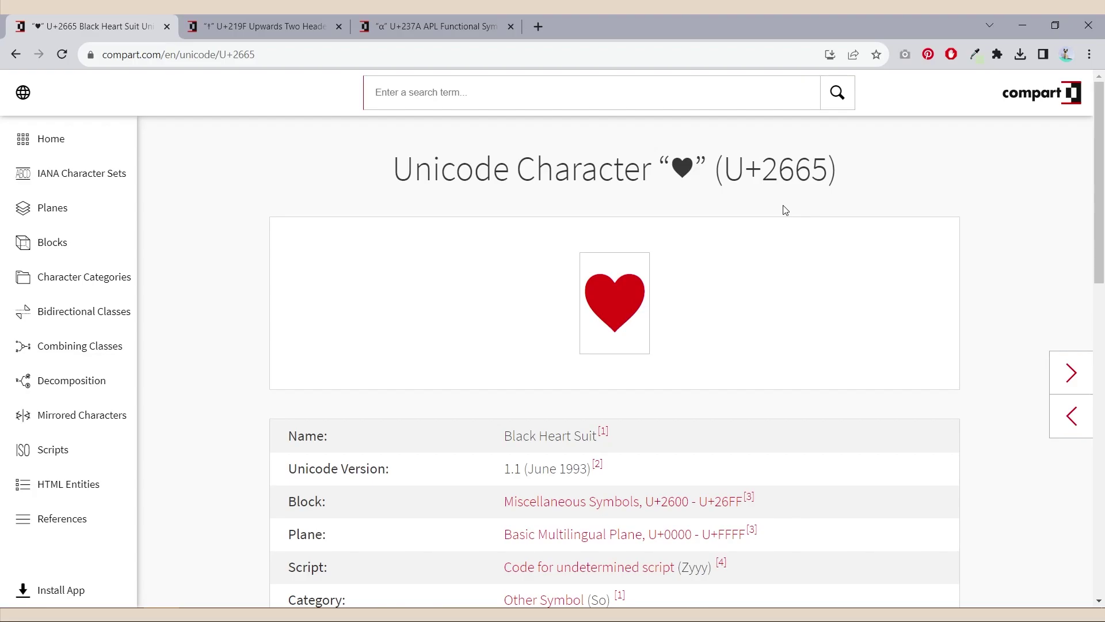
key(shift+super+s)
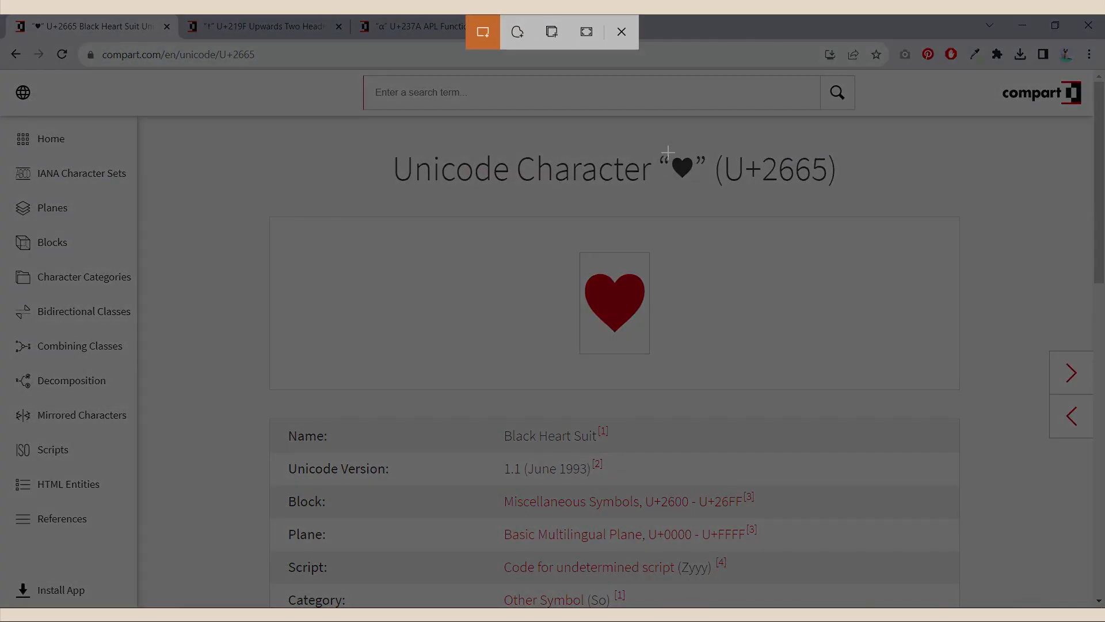
drag(668, 150, 695, 188)
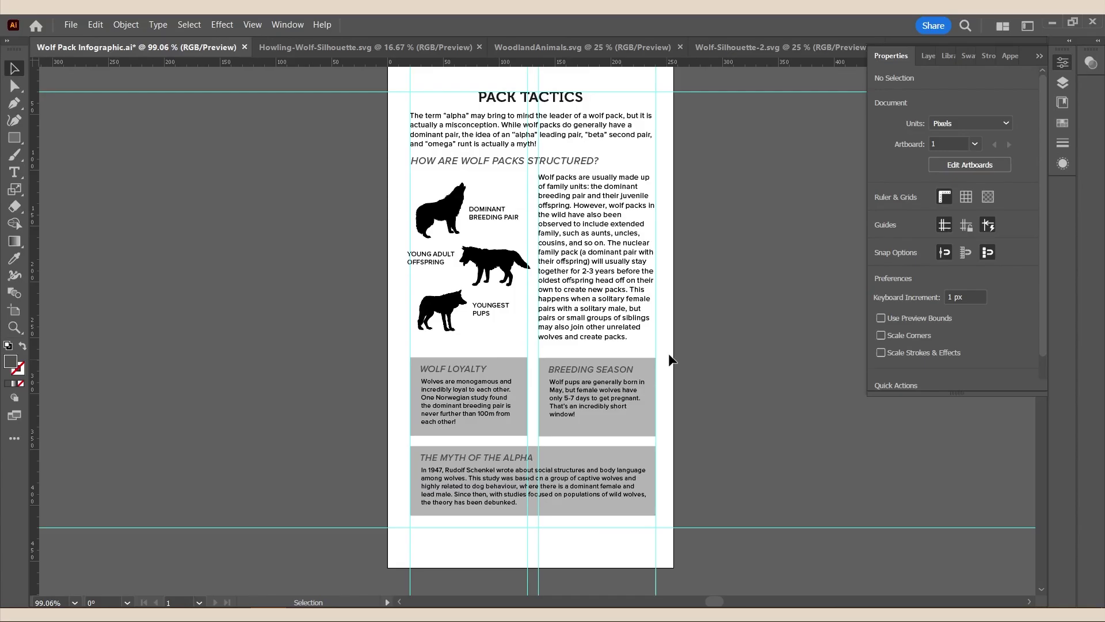
key(ctrl+v)
drag(537, 331, 712, 331)
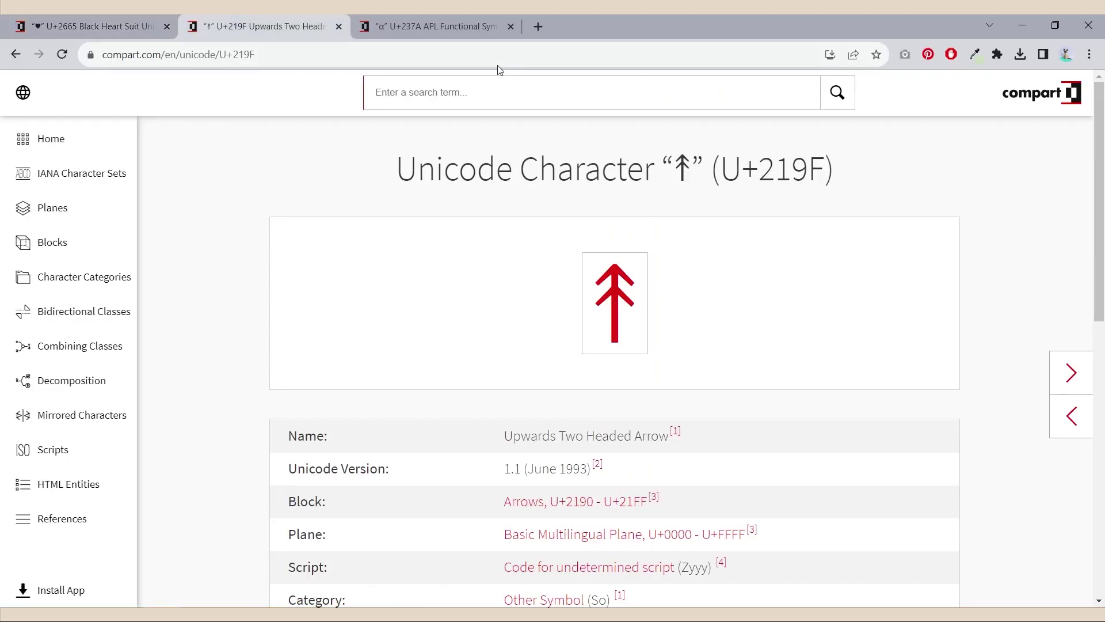
- Snip the upwards two headed arrow symbol from its Unicode page and paste it into the infographic document
key(shift+super+s)
drag(673, 153, 690, 181)
key(ctrl+v)
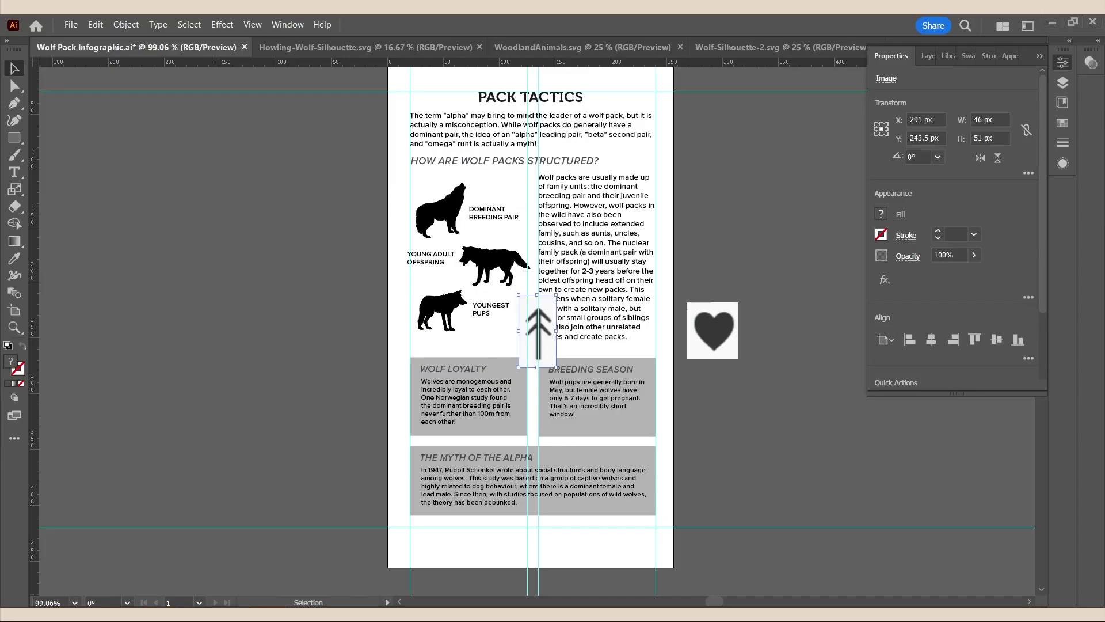
- Snip the alpha symbol from its Unicode page, paste it into the document, and line up the alpha and arrow images beside the heart
click(383, 26)
key(shift+super+s)
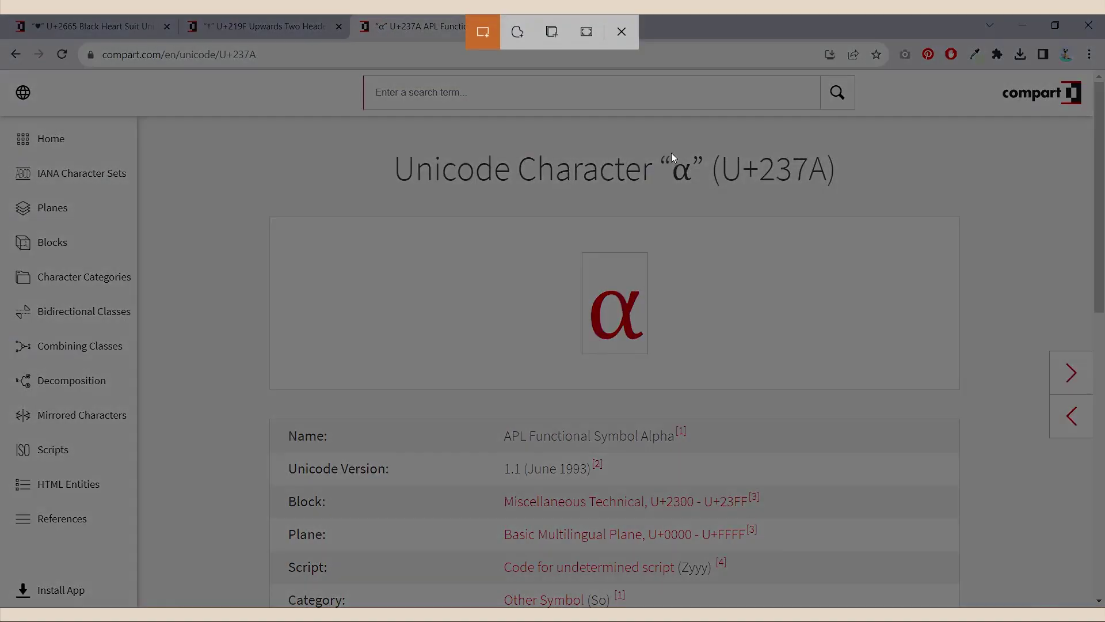
drag(671, 153, 698, 196)
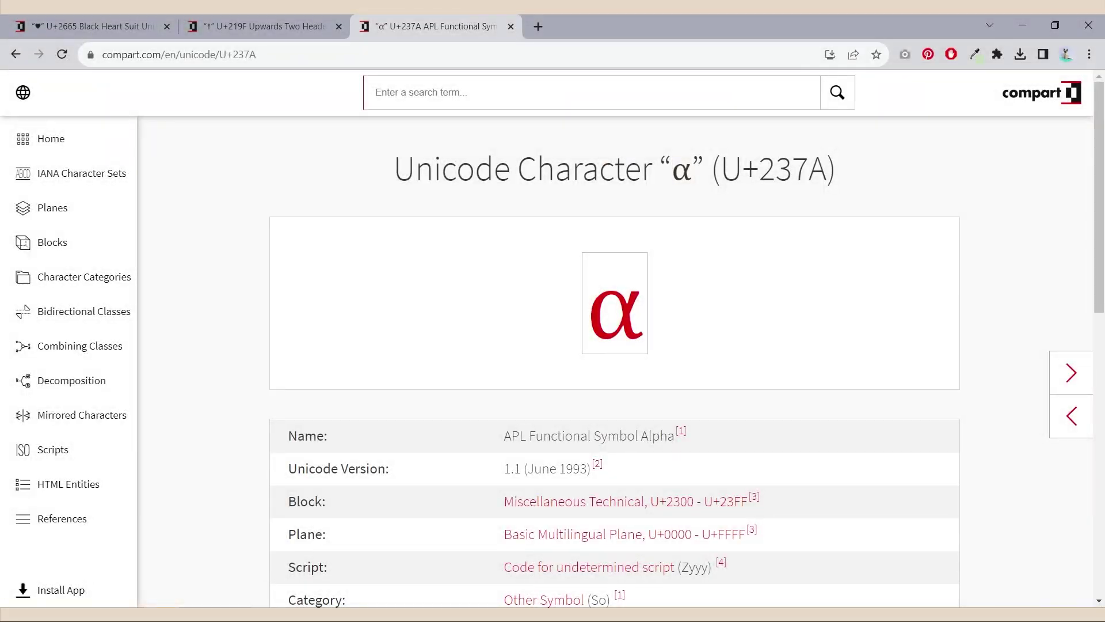
key(ctrl+v)
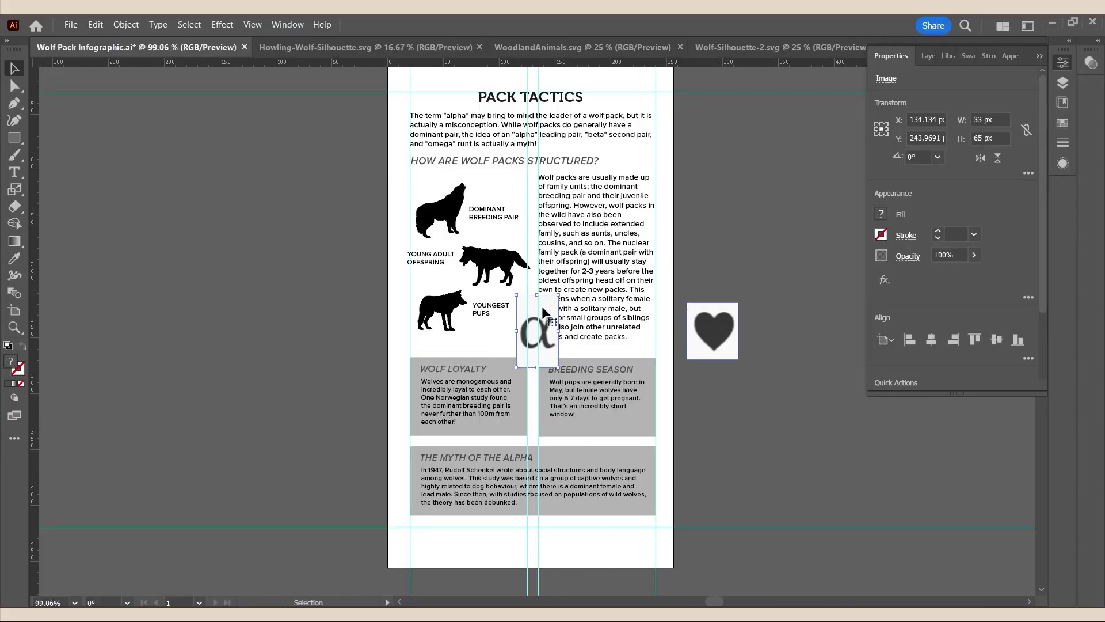
drag(544, 313, 811, 313)
drag(530, 322, 761, 322)
click(941, 415)
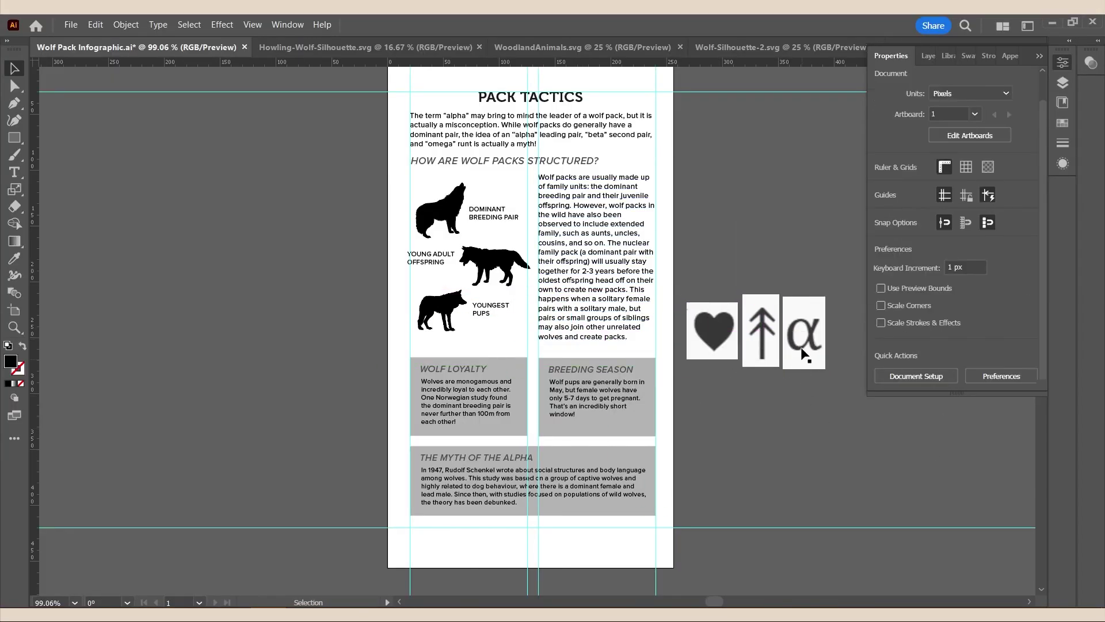
- Trace the pasted alpha image with the Sketched Art preset and expand it into vector shapes
click(820, 320)
scroll(976, 288, down, 3)
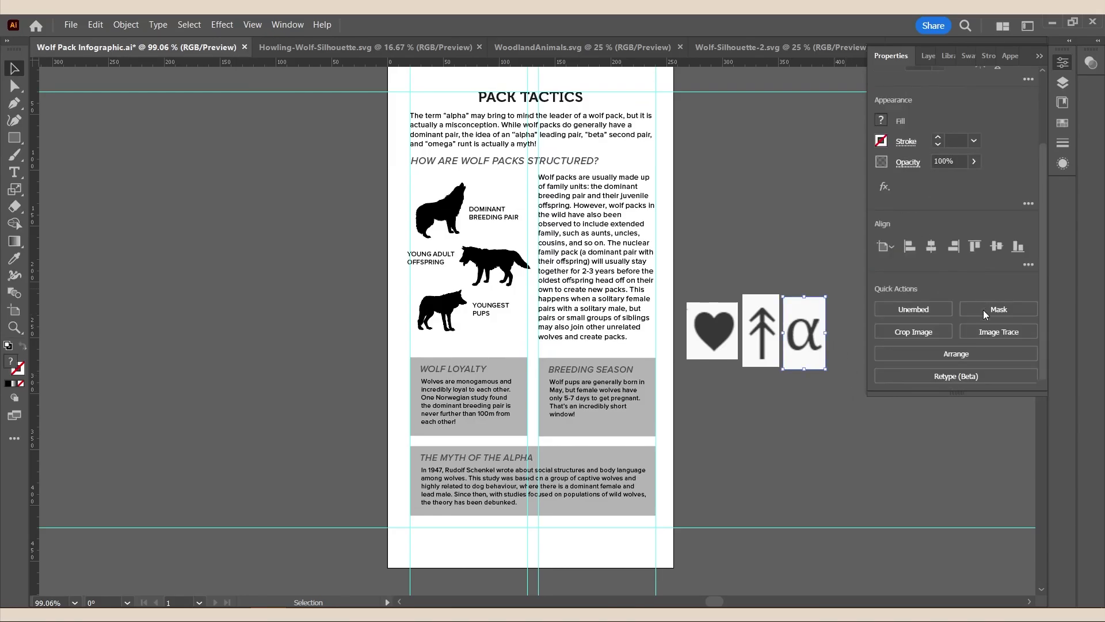
click(999, 331)
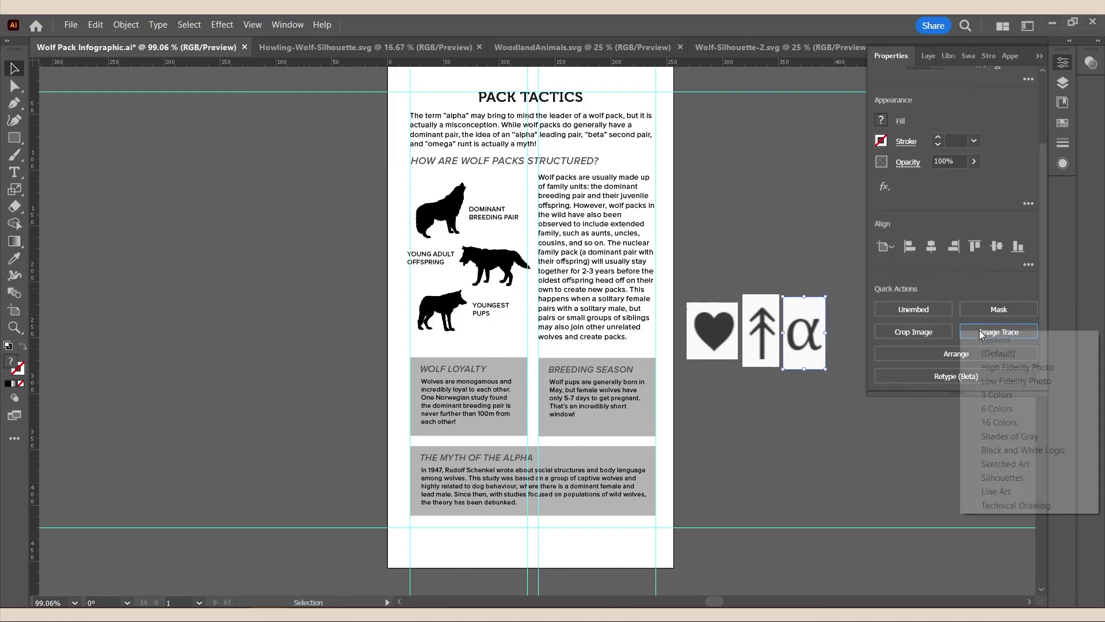
click(1020, 467)
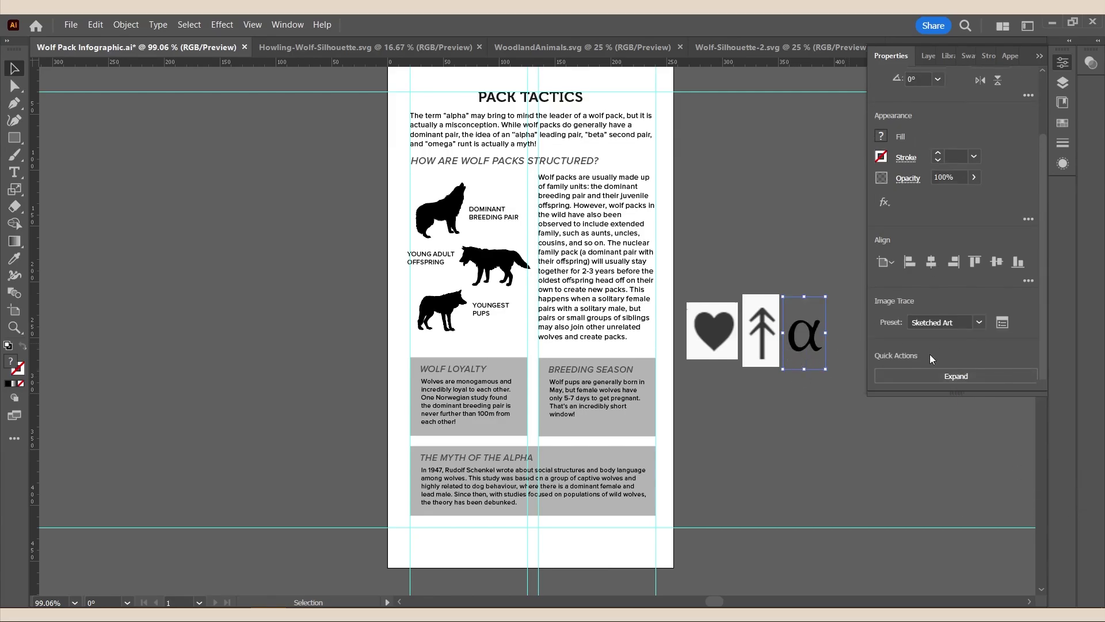
click(973, 376)
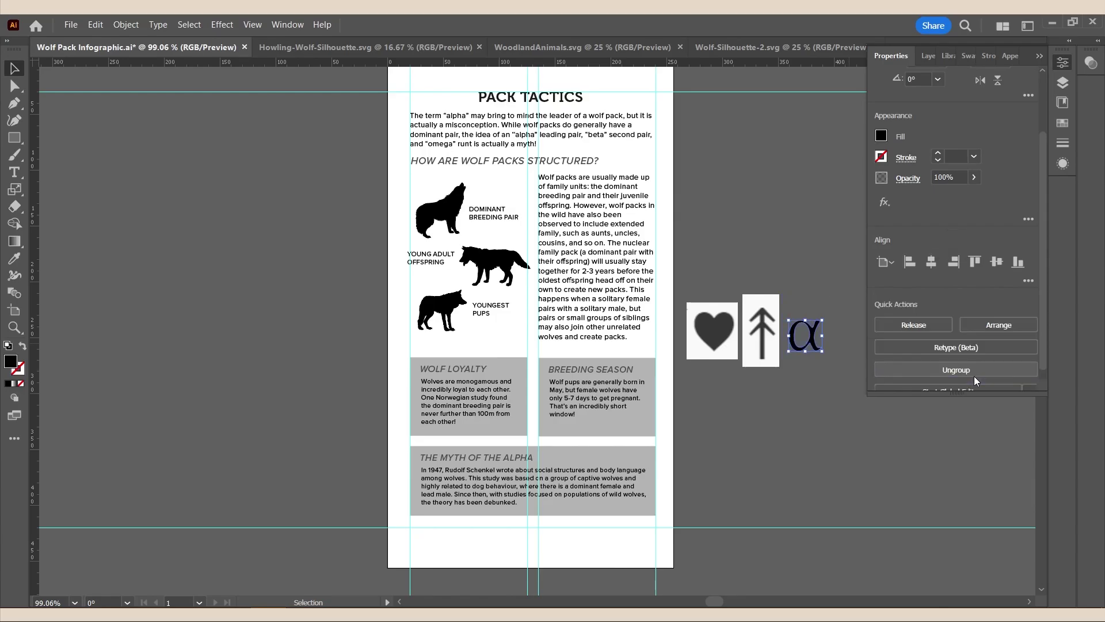
click(838, 437)
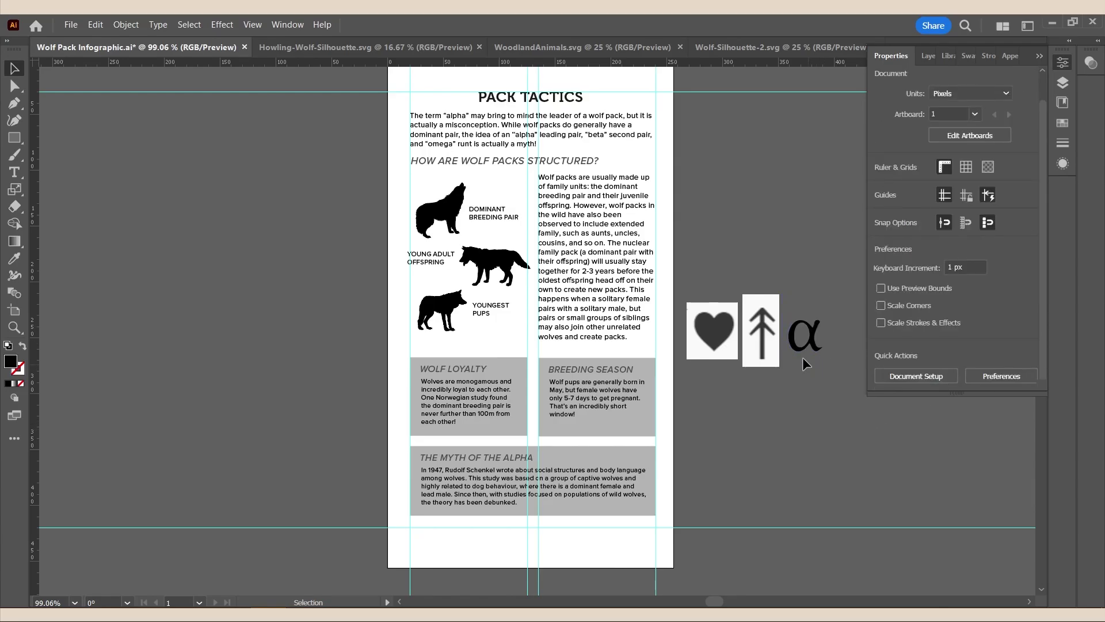
- Enlarge the traced alpha to about 61 x 56 px and place it at the right end of the bottom grey box
click(817, 322)
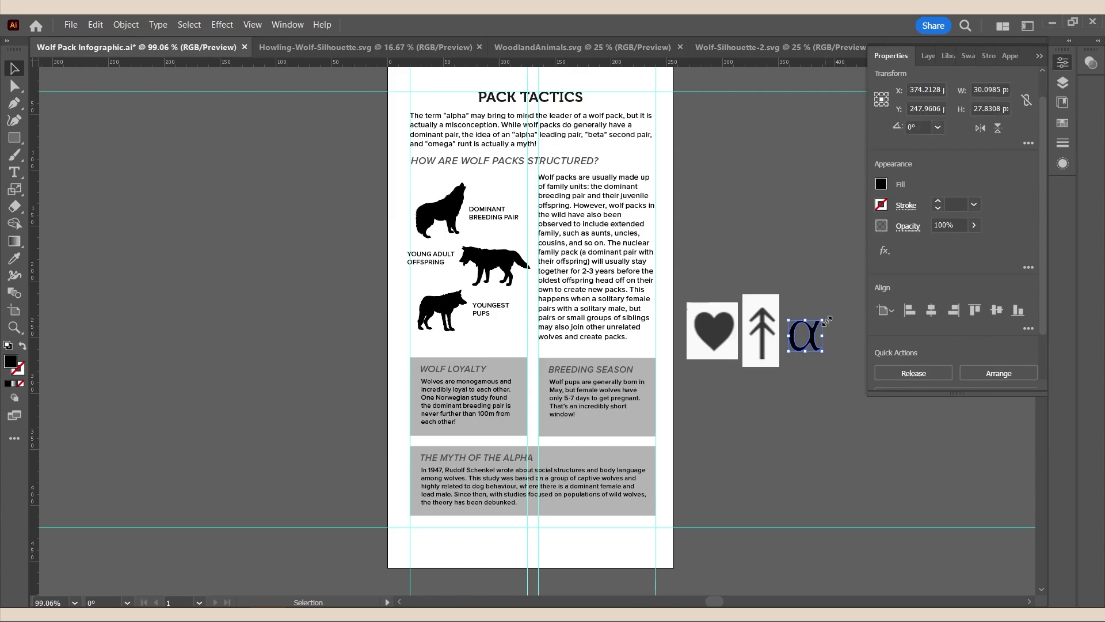
drag(824, 318, 849, 257)
drag(841, 313, 633, 477)
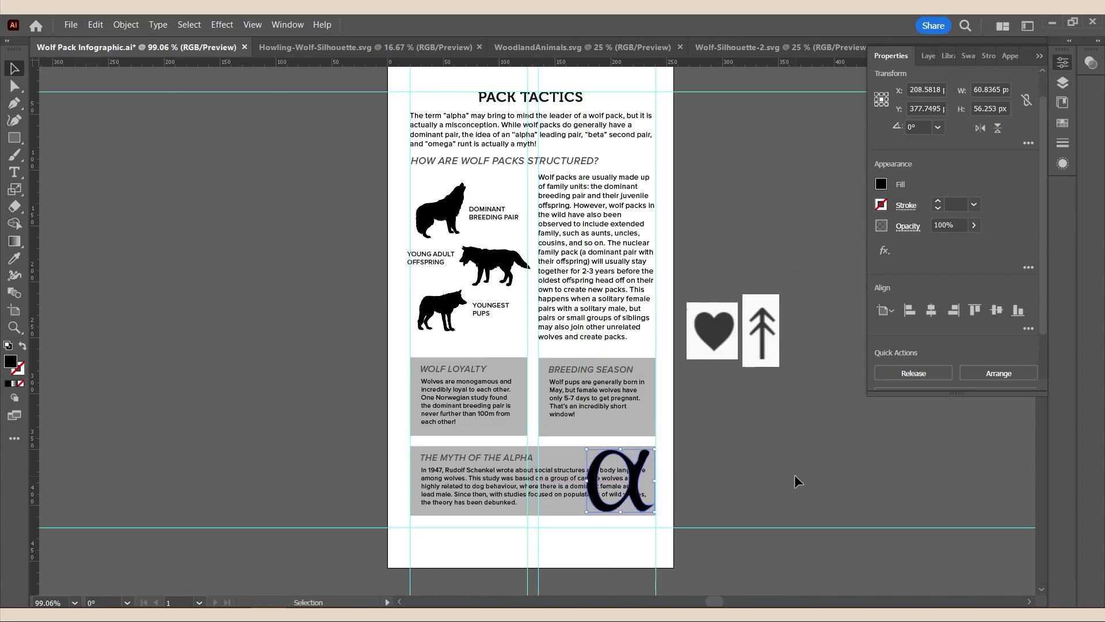
- Fill the alpha symbol with a dark grey swatch and set its opacity to 30%
click(881, 183)
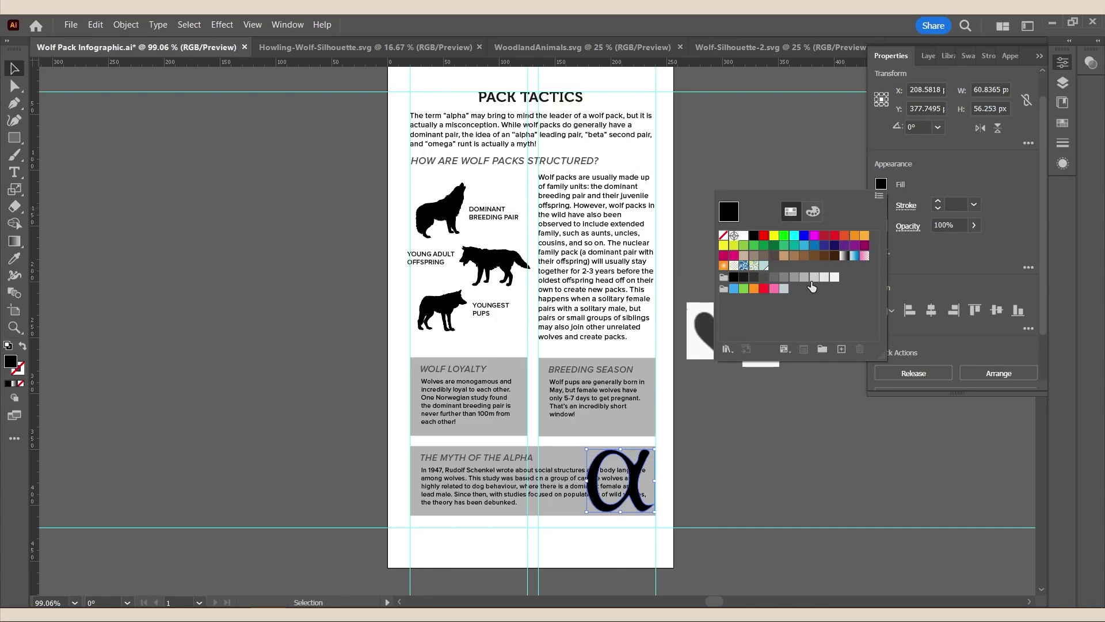
click(764, 278)
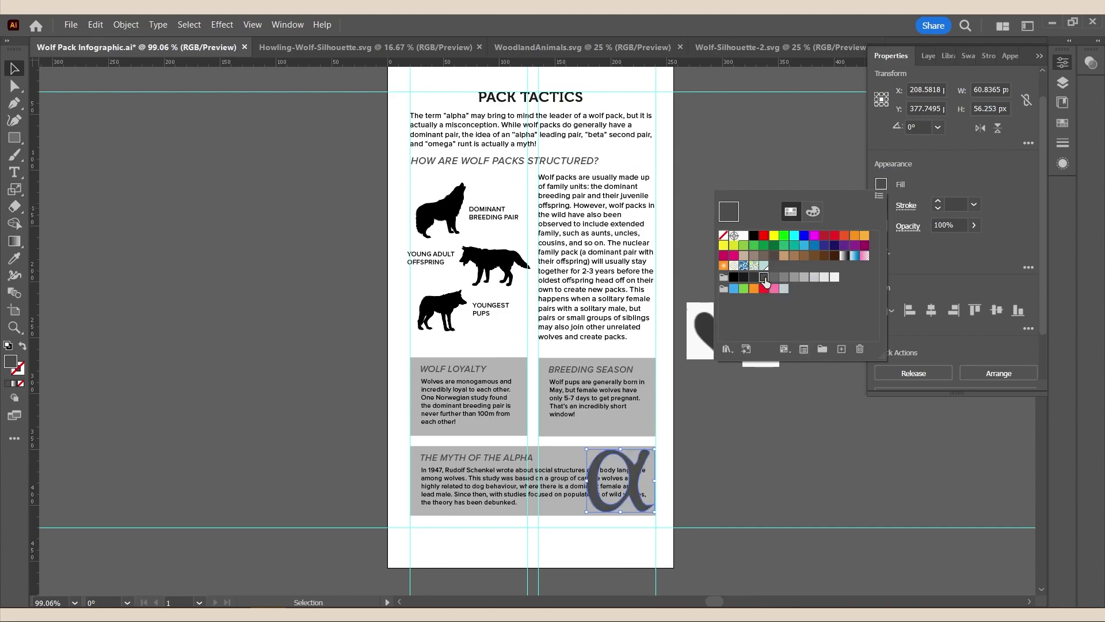
click(993, 157)
click(947, 225)
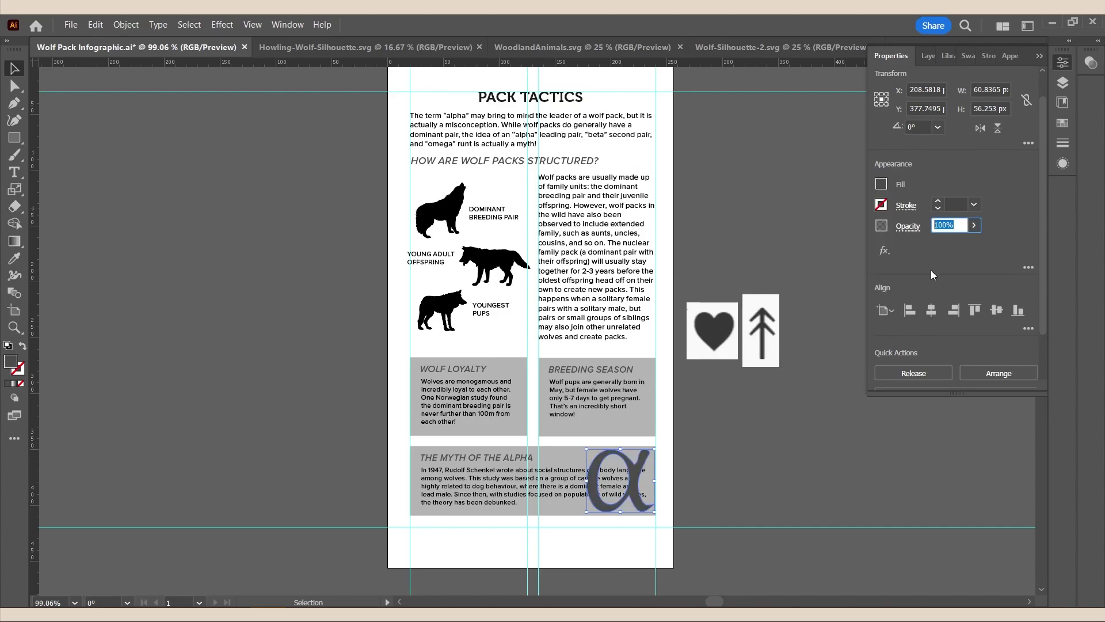
text(30)
key(Return)
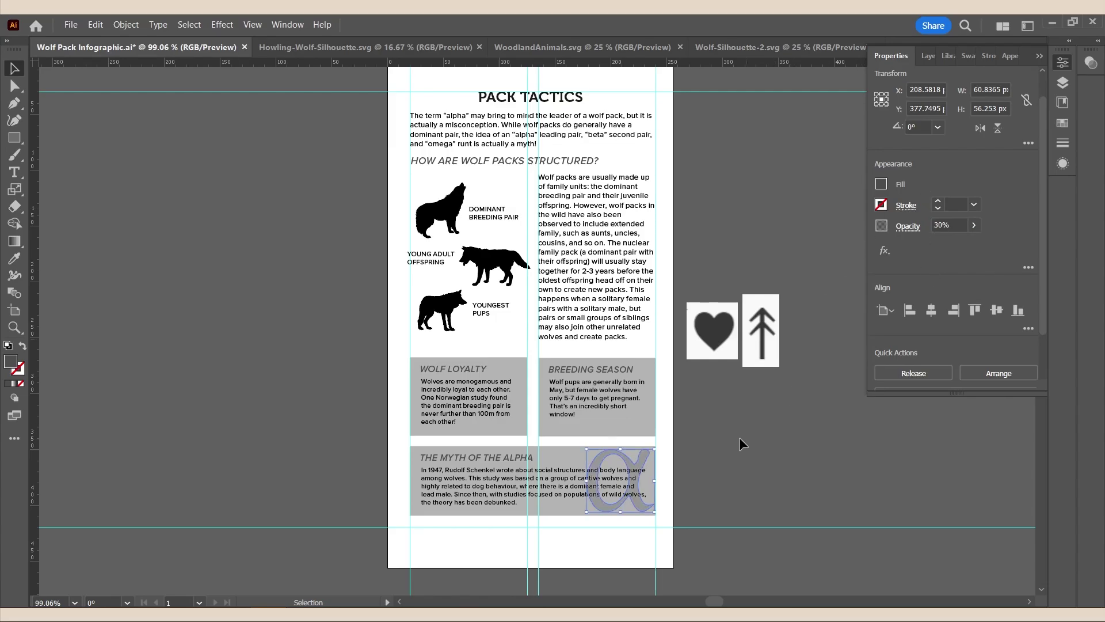
- Try sending the alpha symbol to the back of the stacking order, and undo the rearrangement
right_click(644, 454)
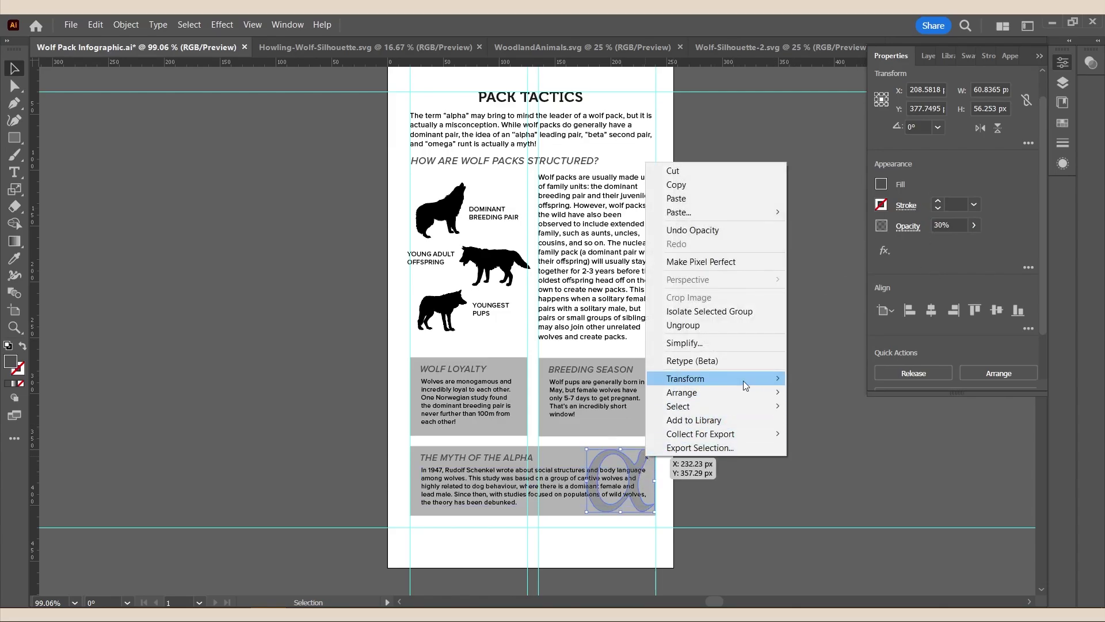
mouse_move(744, 394)
click(844, 430)
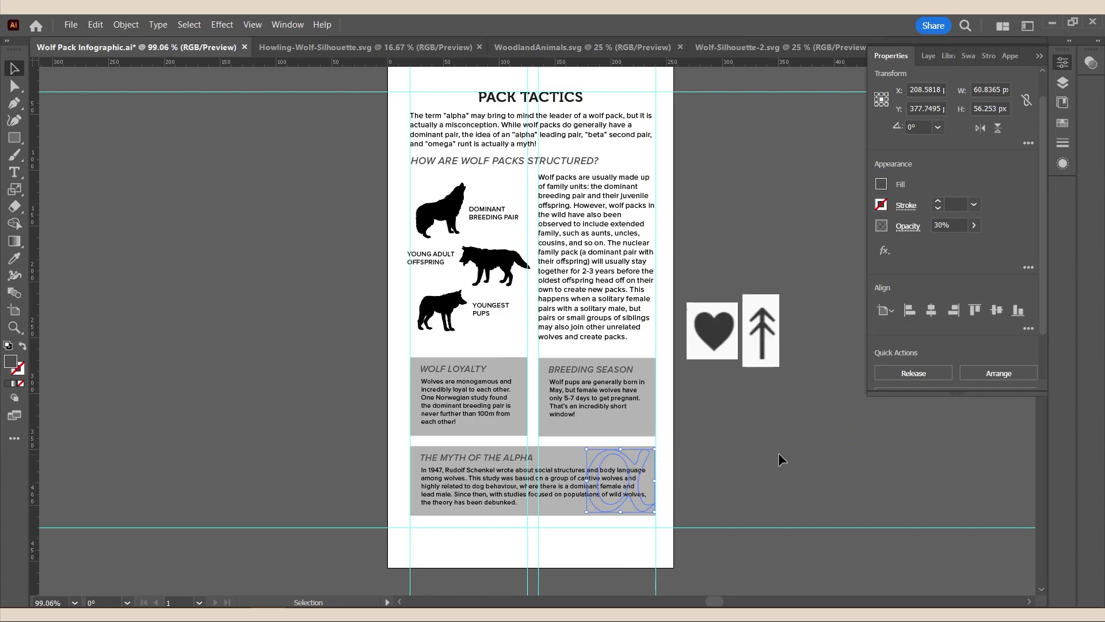
key(a)
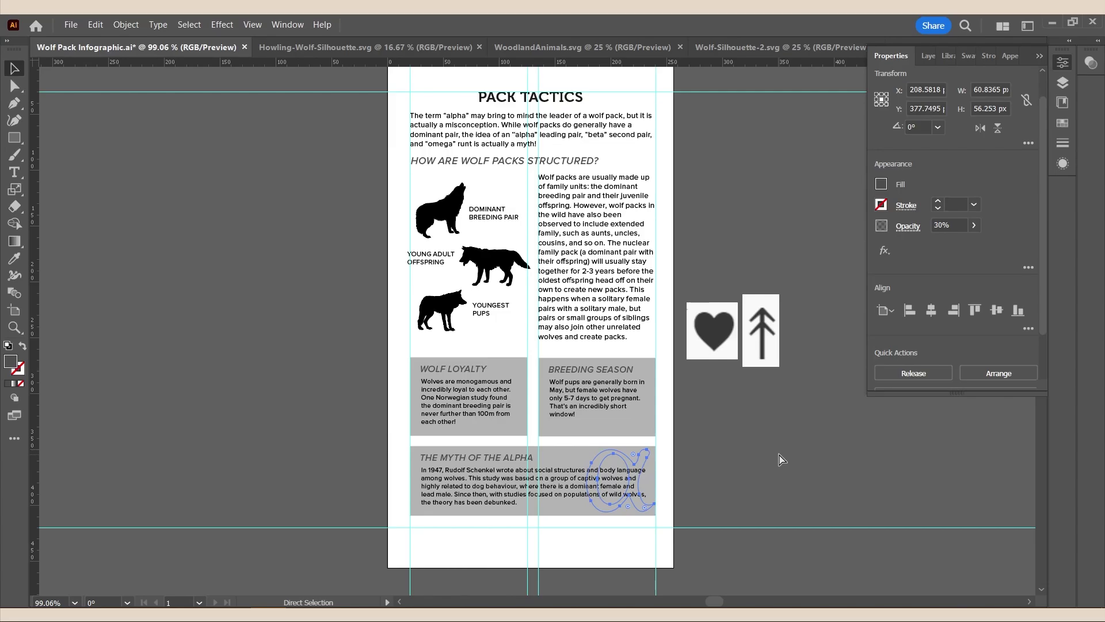
key(ctrl+z)
key(v)
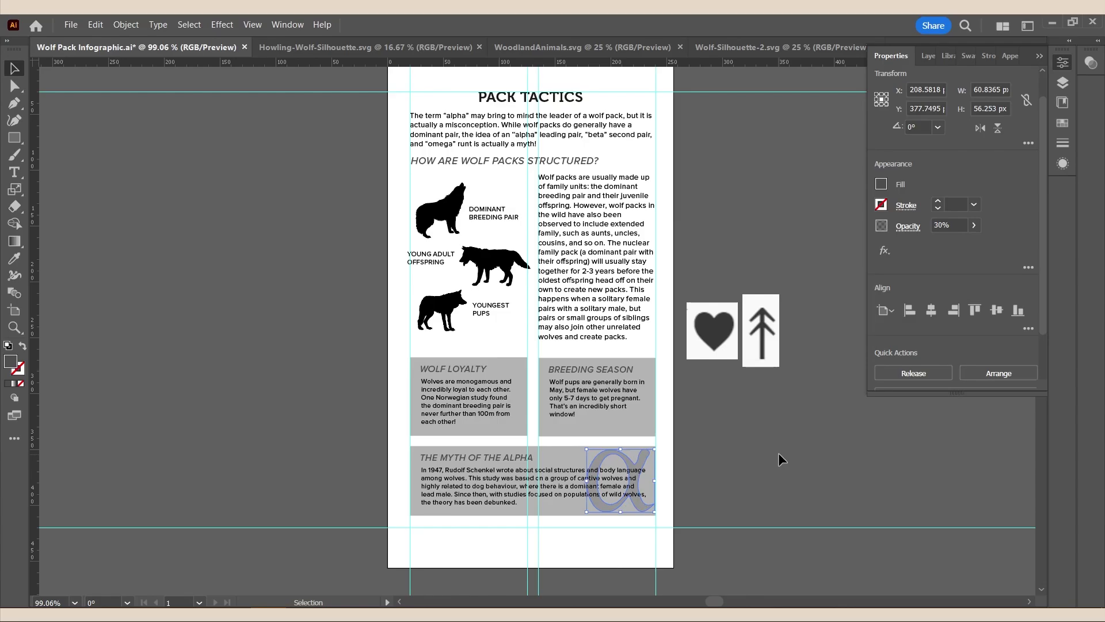
click(779, 454)
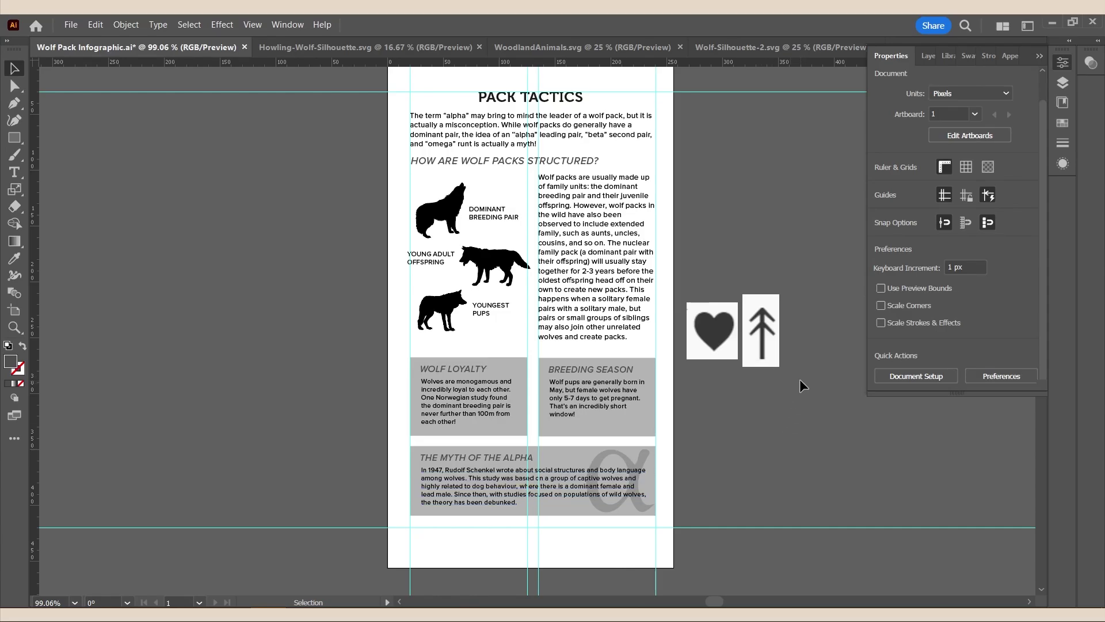
- Trace the two headed arrow image and the heart image with the Sketched Art preset
click(771, 340)
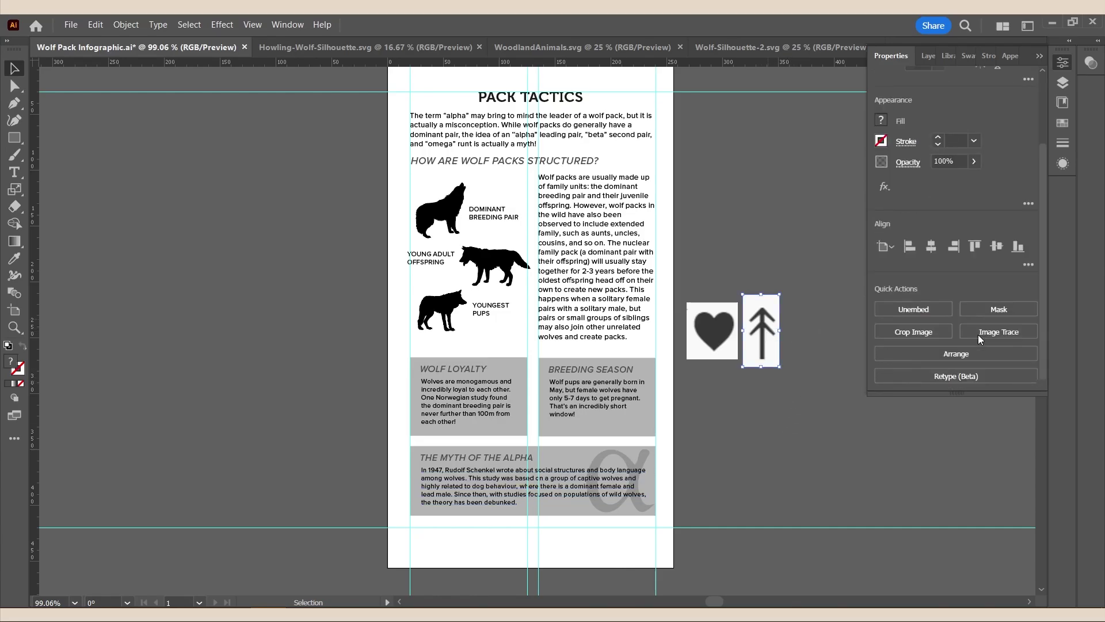
click(989, 333)
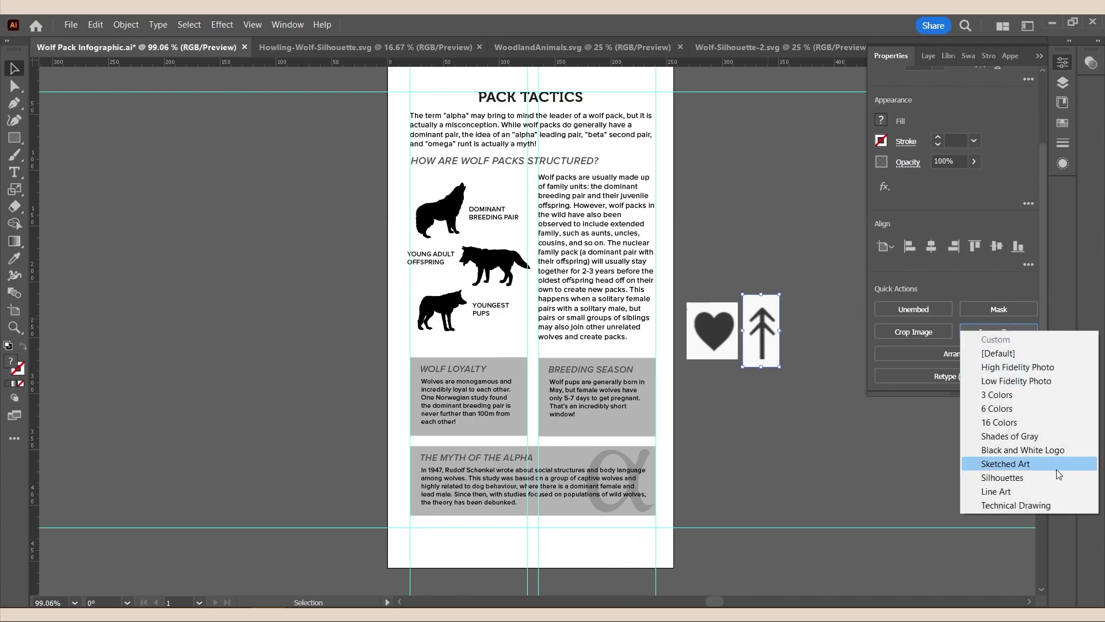
click(1059, 477)
click(713, 331)
click(998, 347)
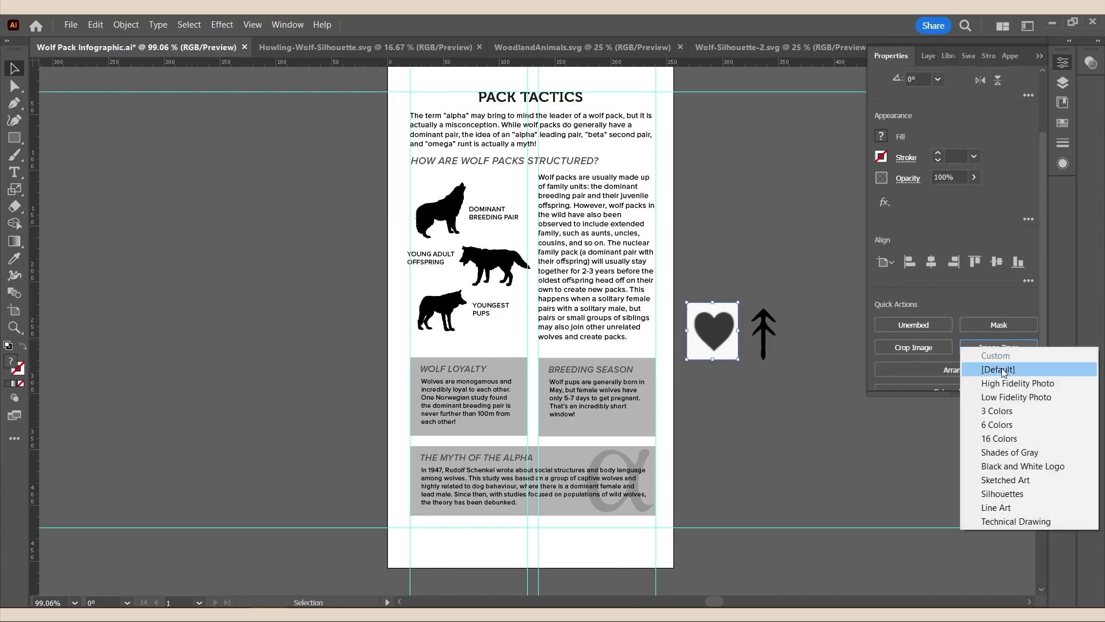
click(1024, 484)
- Place the traced arrow, about 30 x 61 px, at the right of the BREEDING SEASON box with dark grey fill and 30% opacity
mouse_move(770, 327)
mouse_down()
mouse_move(641, 382)
mouse_move(626, 433)
mouse_up()
click(881, 184)
click(763, 277)
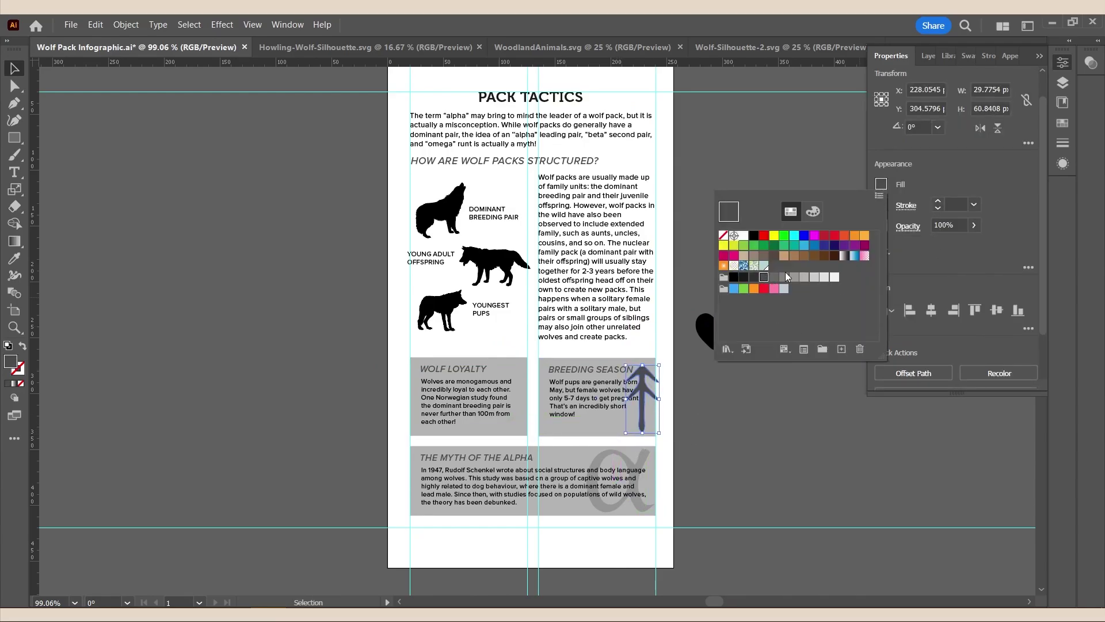
click(950, 225)
text(3)
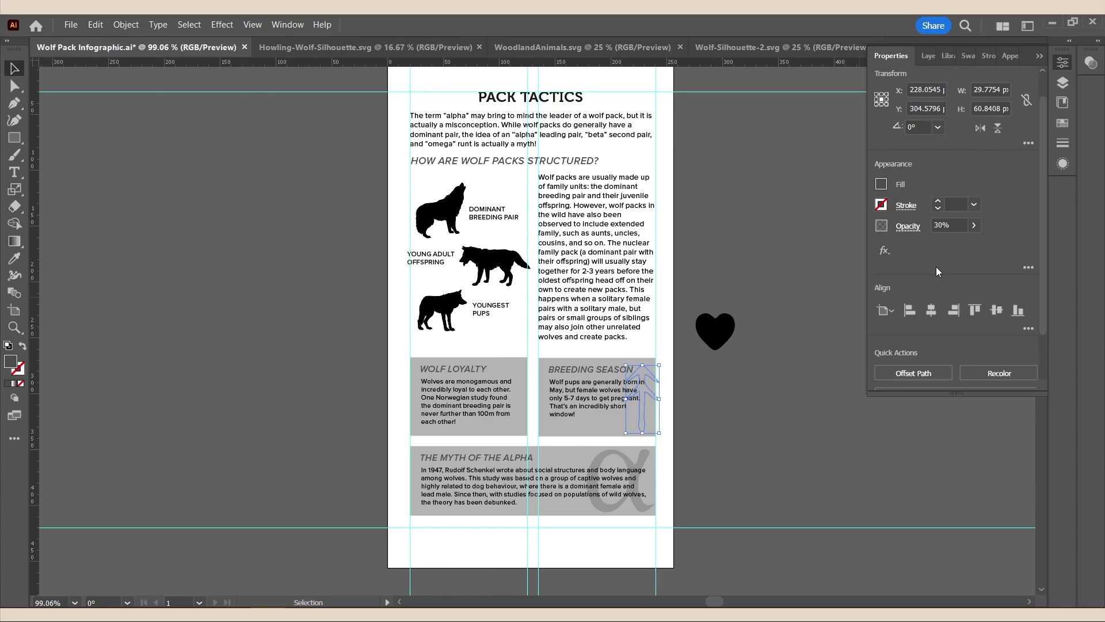
click(806, 305)
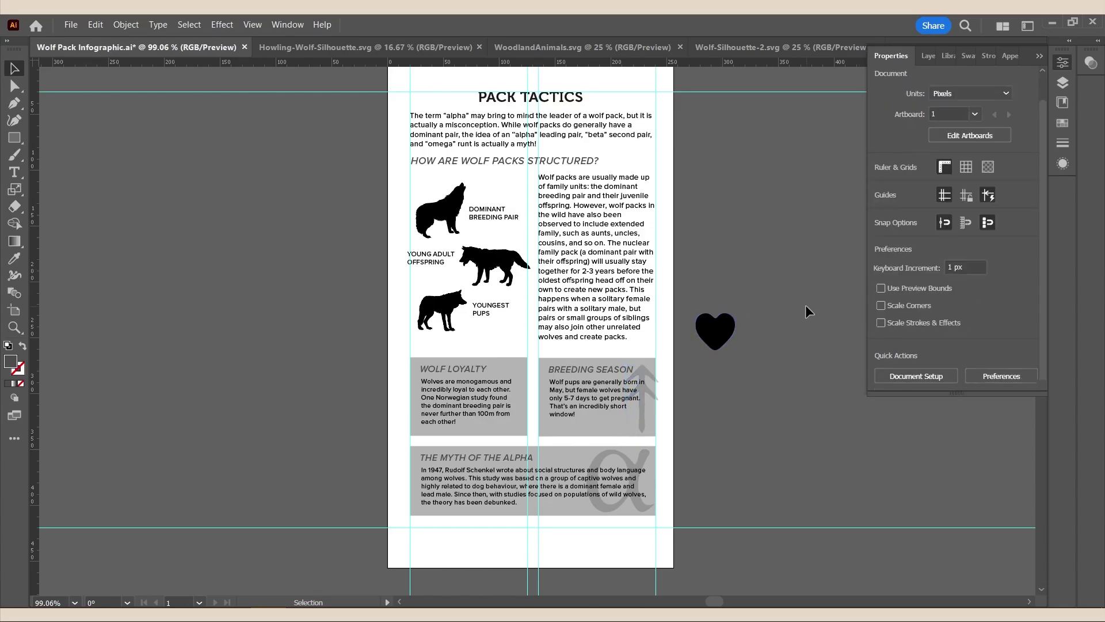
- Place the traced heart, about 63 x 59 px, at the right of the WOLF LOYALTY box with 30% opacity and dark grey fill
drag(732, 338, 521, 396)
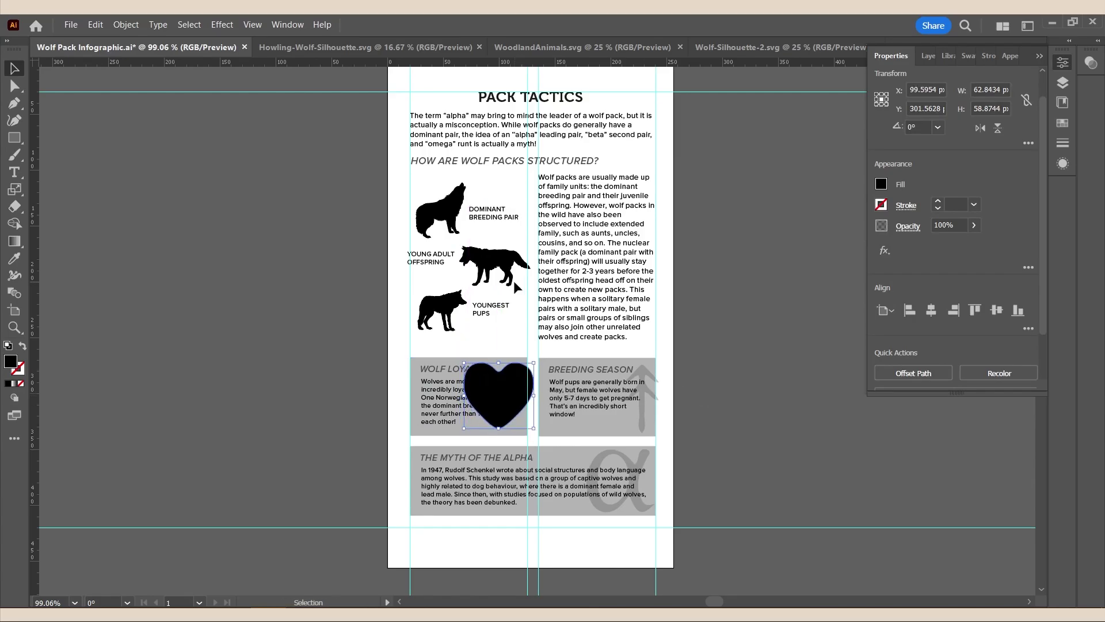
click(949, 225)
text(30)
key(Return)
click(880, 184)
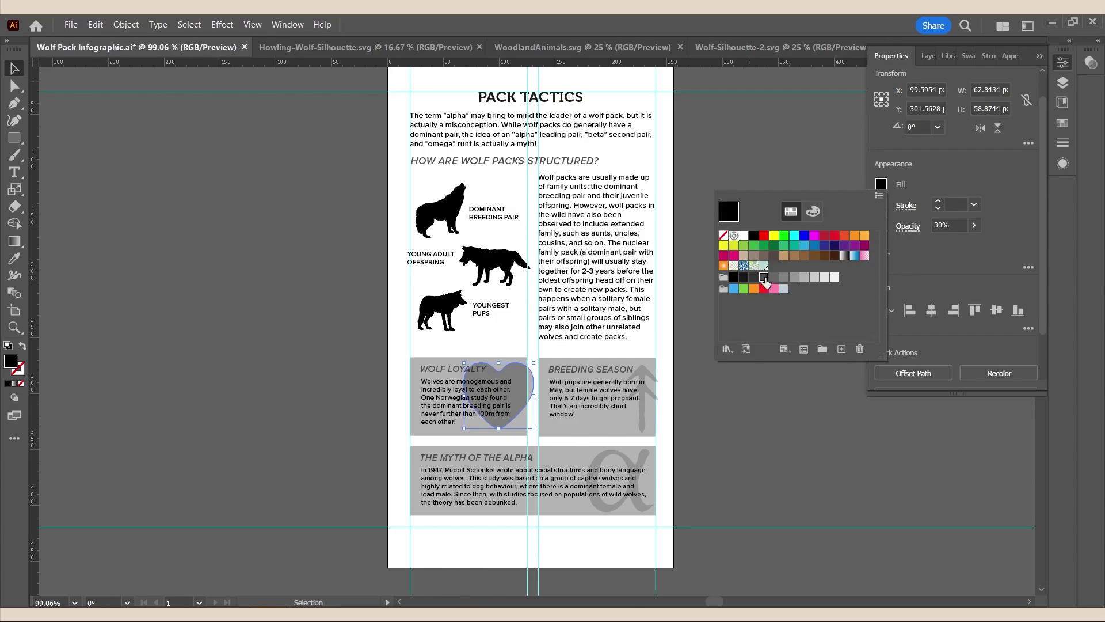
click(764, 277)
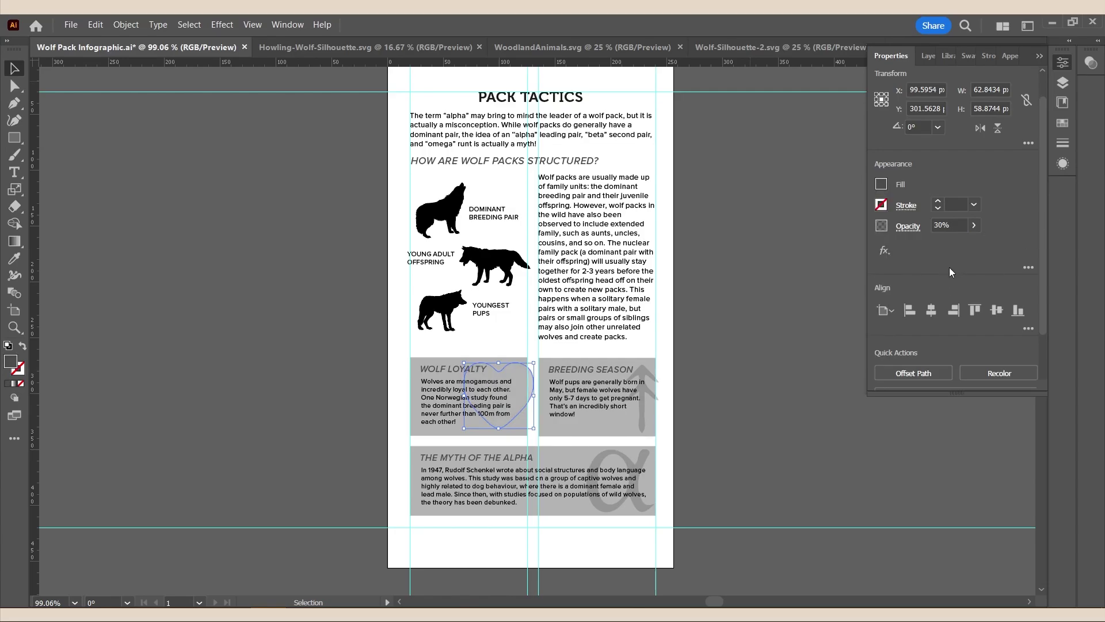
click(716, 396)
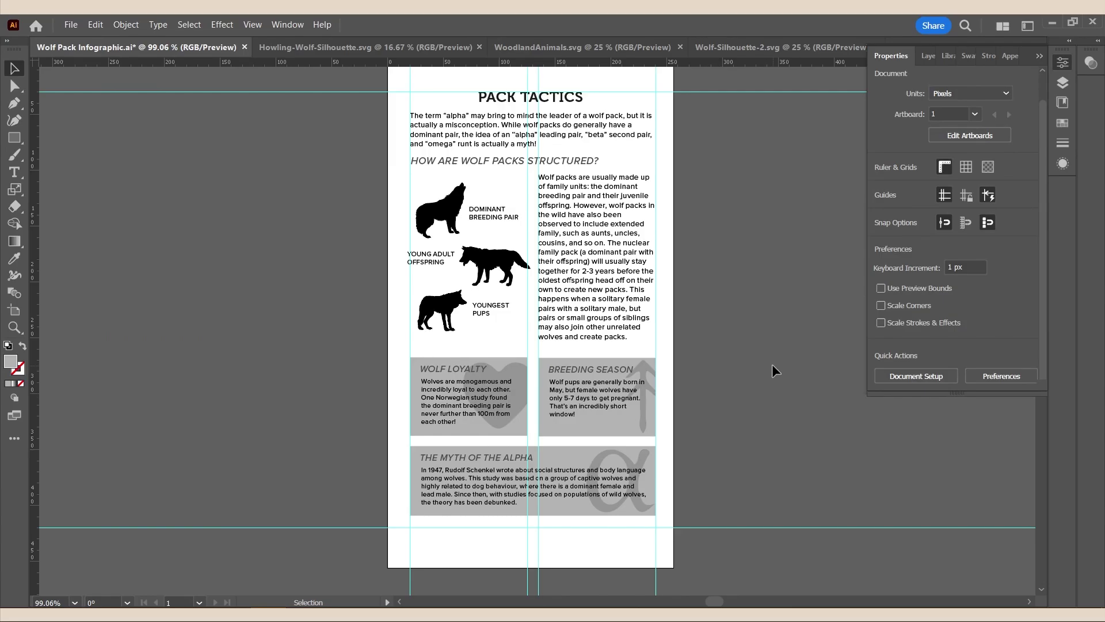
- Place the mountain landscape photo over the artboard and send it behind all the infographic content
click(1039, 56)
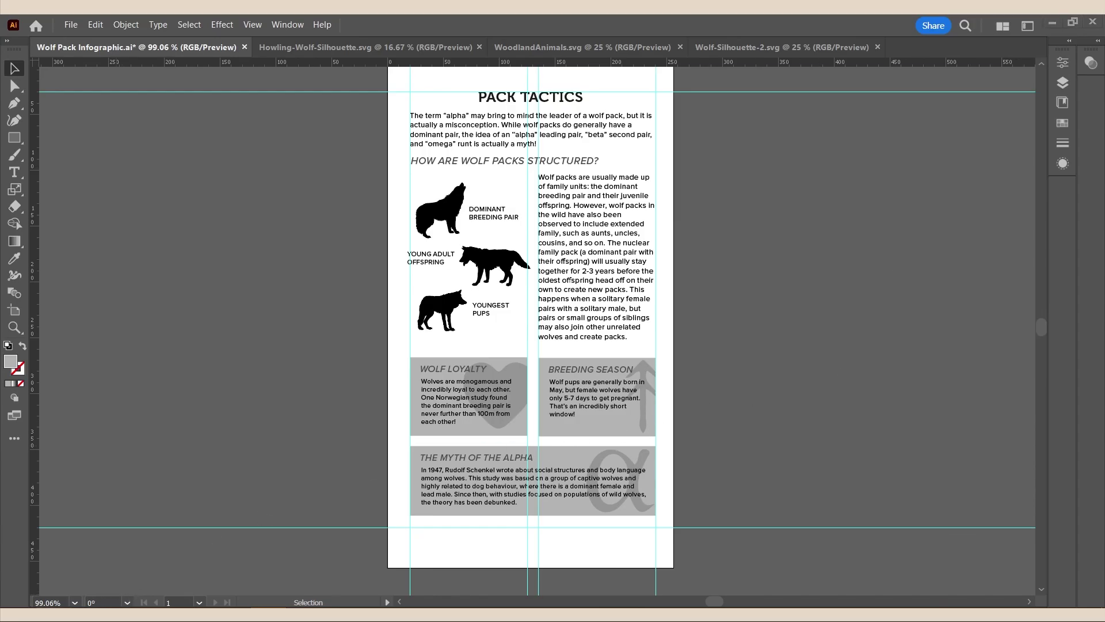
drag(1068, 21, 534, 309)
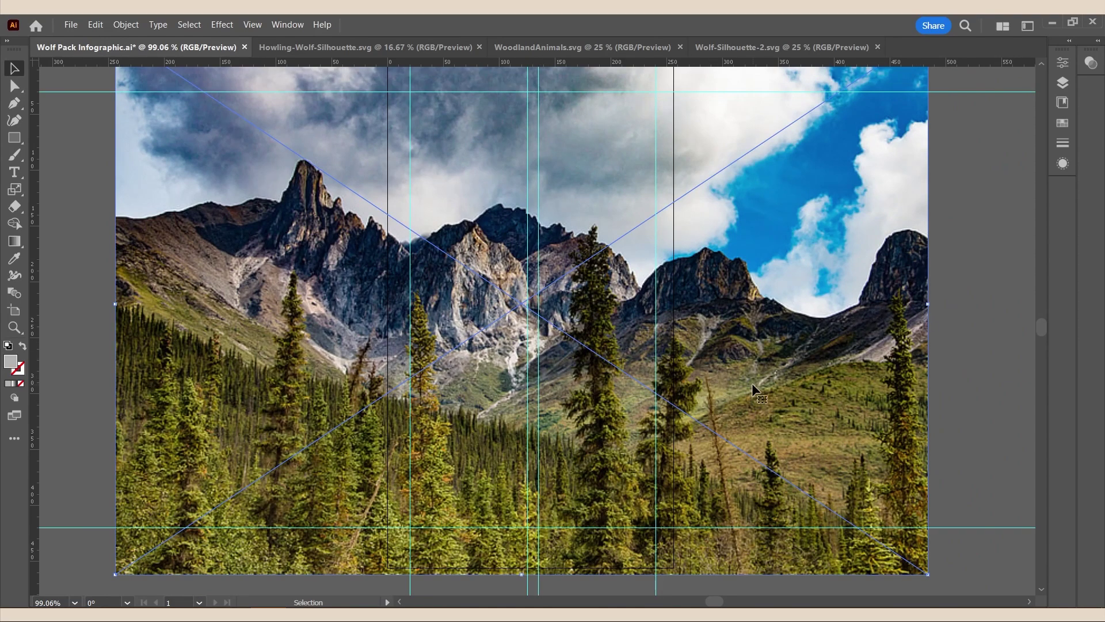
key(ctrl+shift+bracketleft)
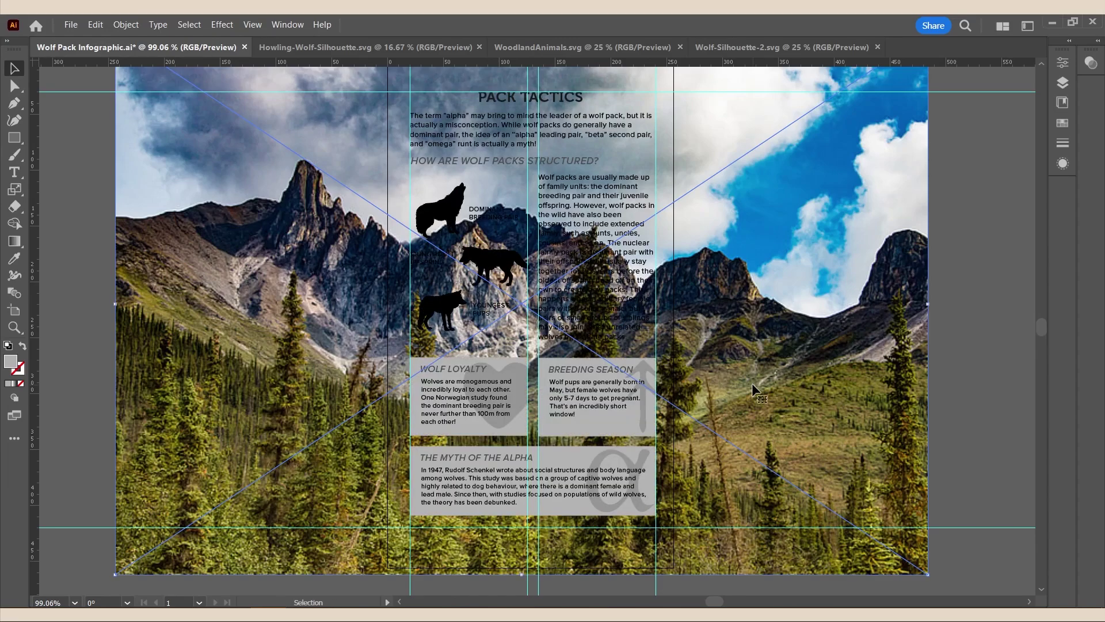
- Set the mountain background photo's opacity to 30%
click(1068, 66)
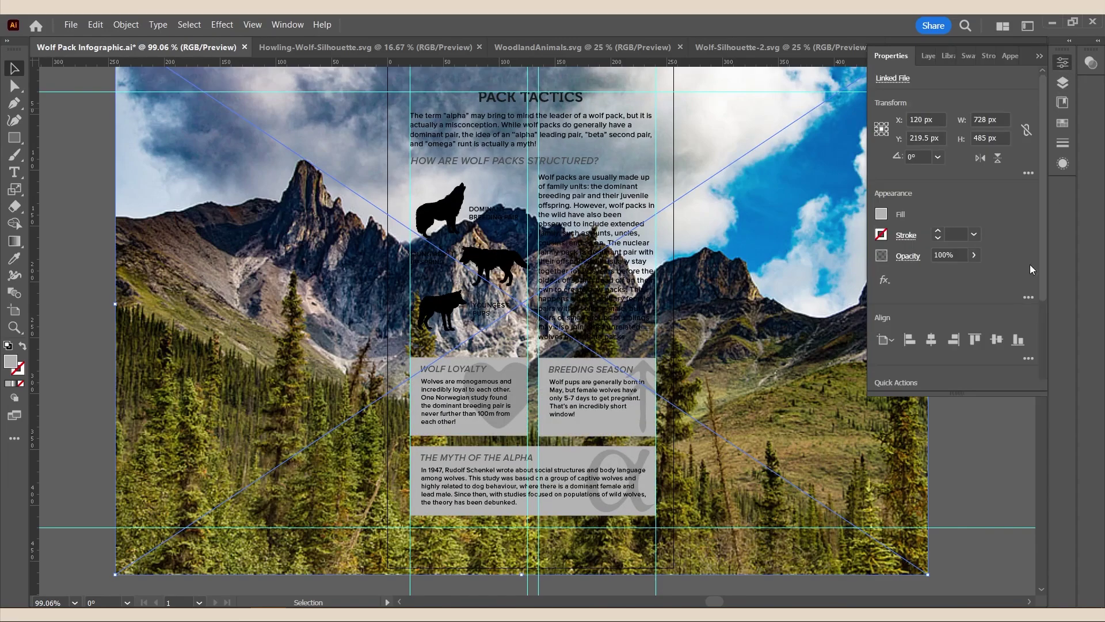
click(958, 255)
text(30)
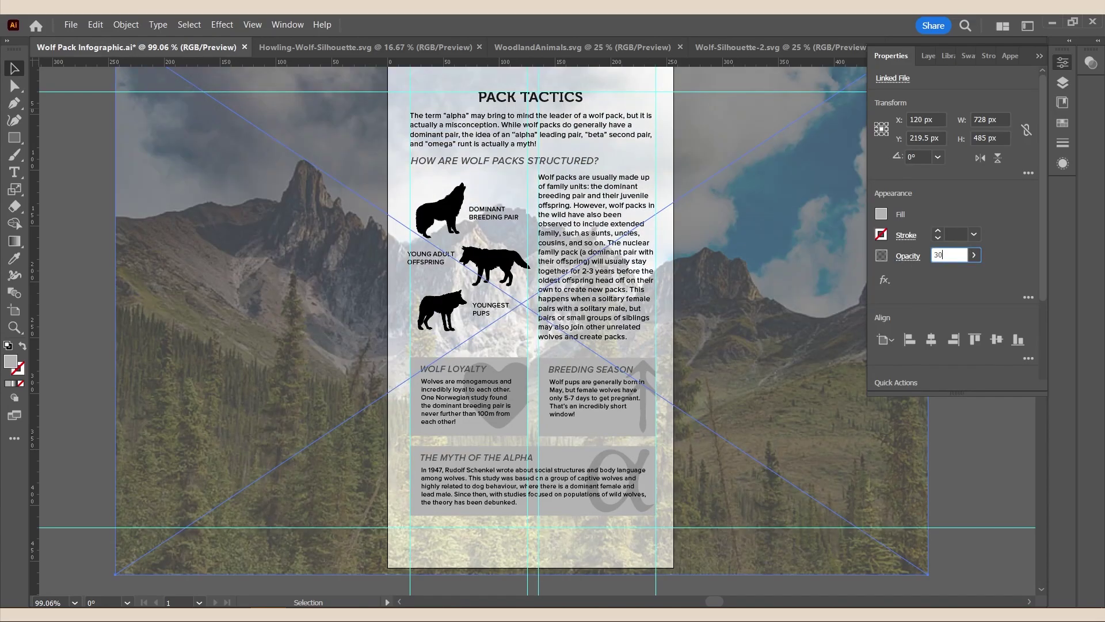
key(Return)
- Shift the background photo horizontally to the right until its X position is 221 px
drag(306, 265, 416, 265)
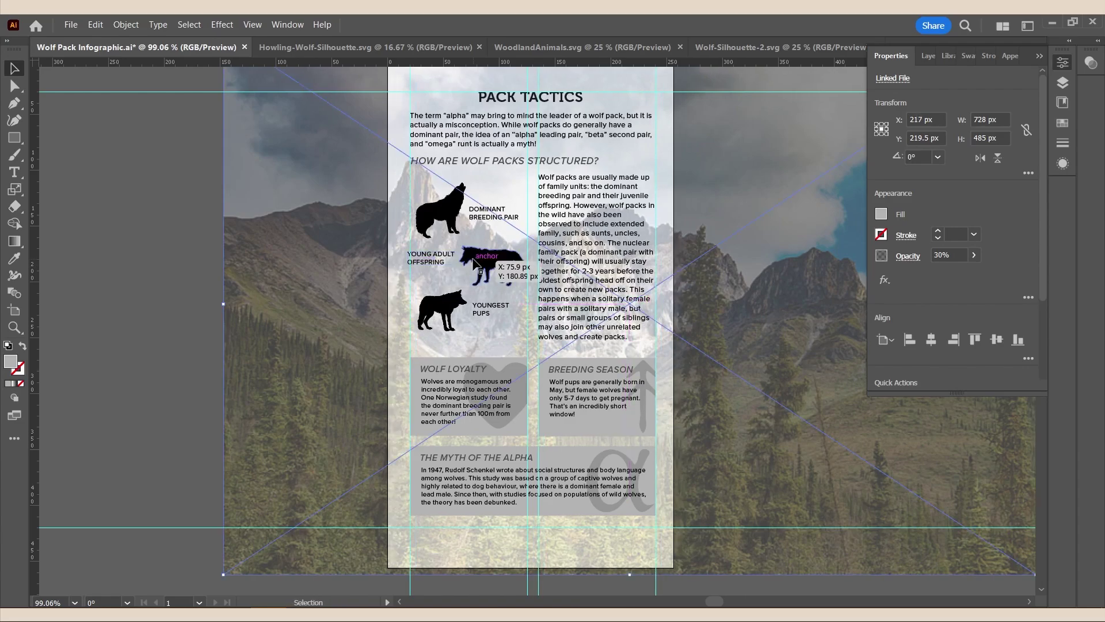
key(Right)
key(Right)
key(Right)
key(Right)
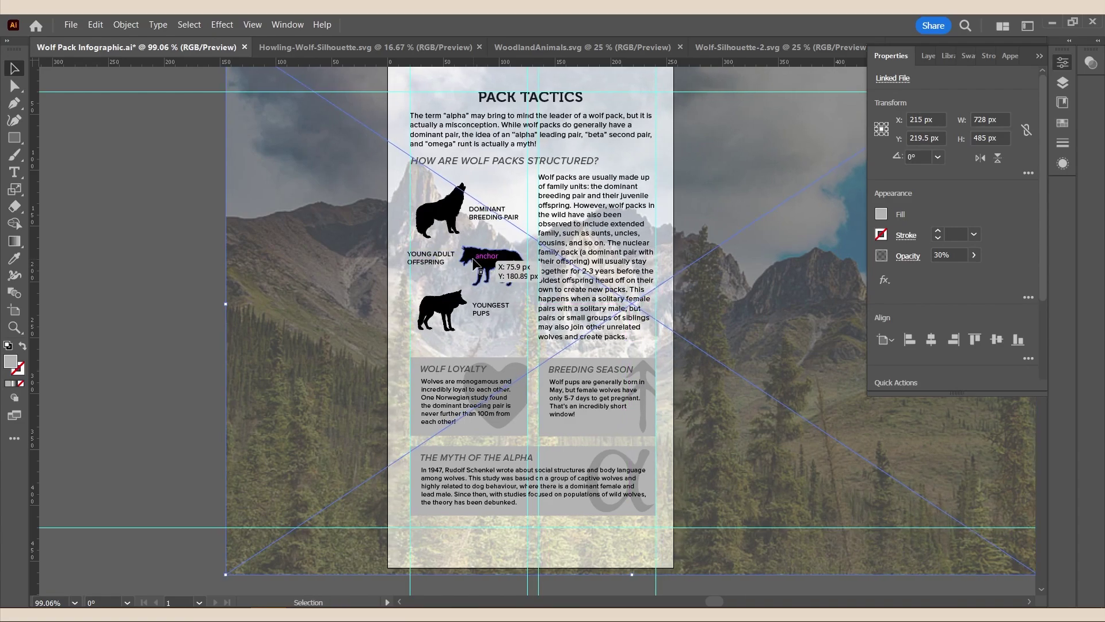
key(Right)
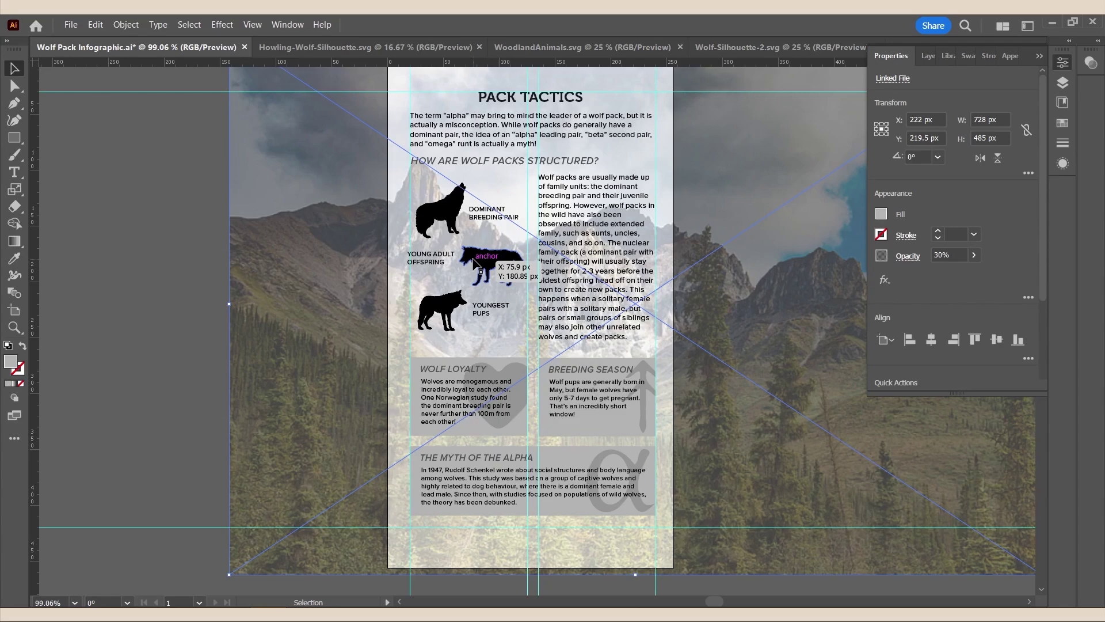
key(Left)
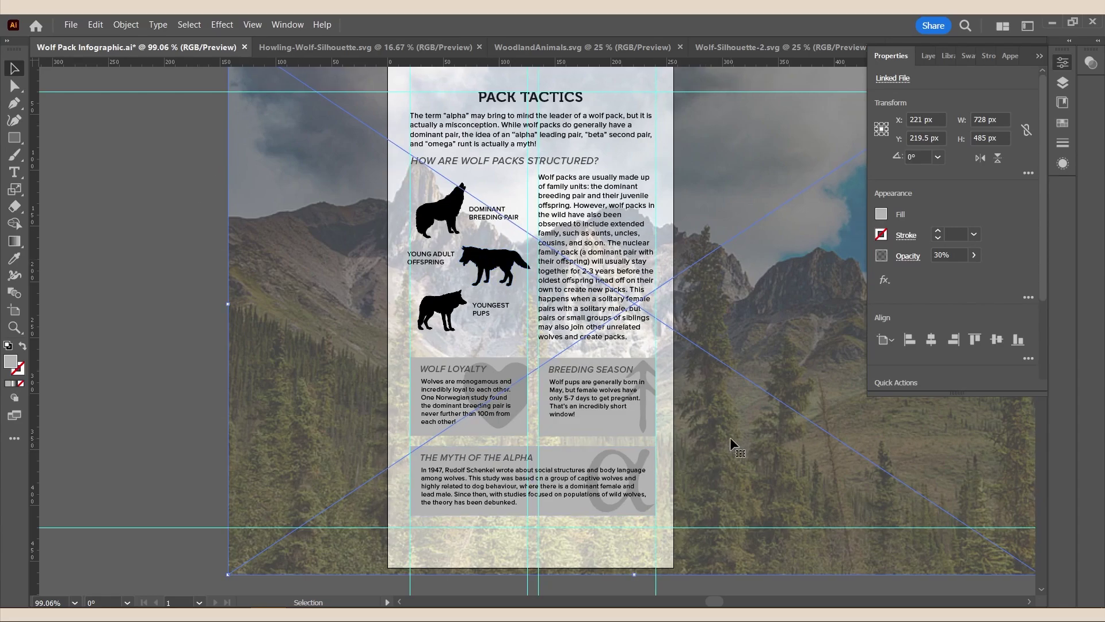
- Scale the mountain background photo down proportionally until its top and bottom edges meet the artboard's edges
scroll(839, 451, up, 1)
click(1044, 60)
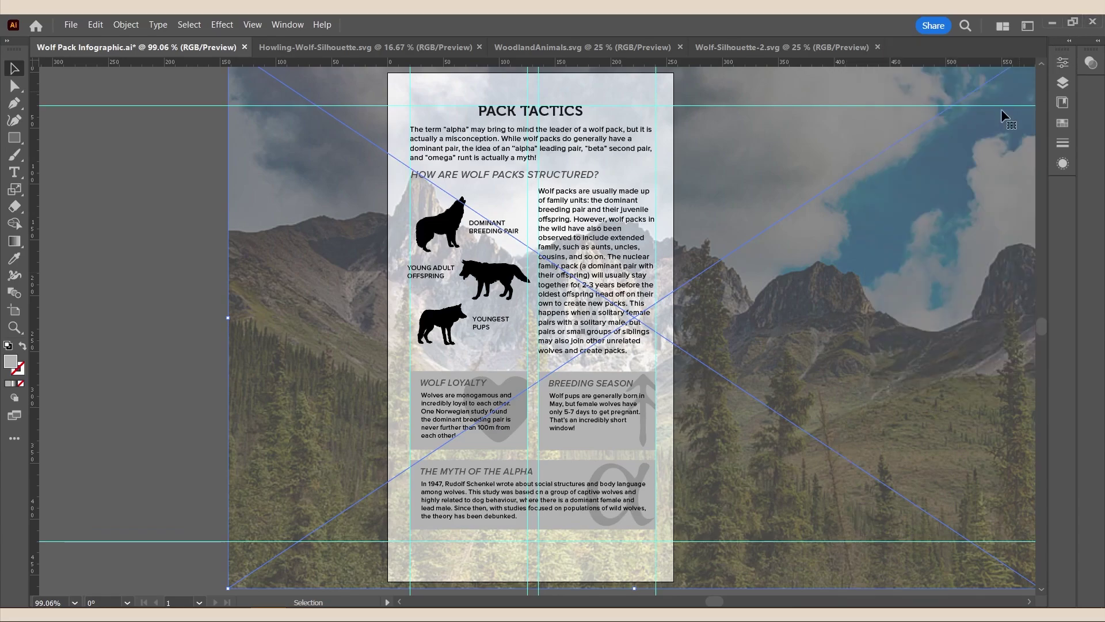
drag(635, 588, 635, 583)
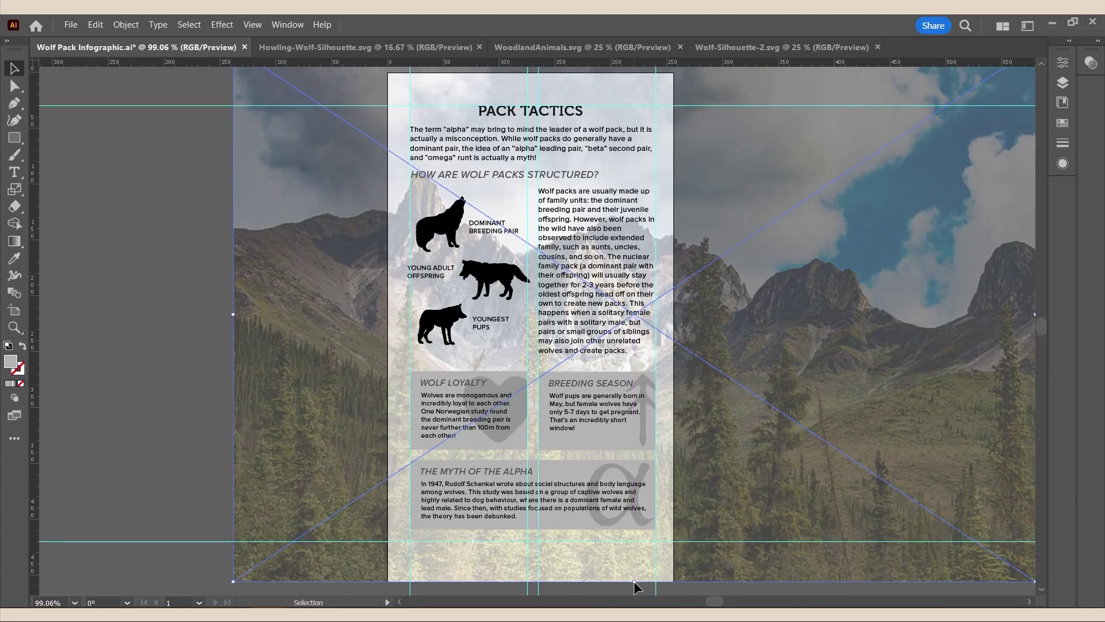
scroll(656, 215, up, 4)
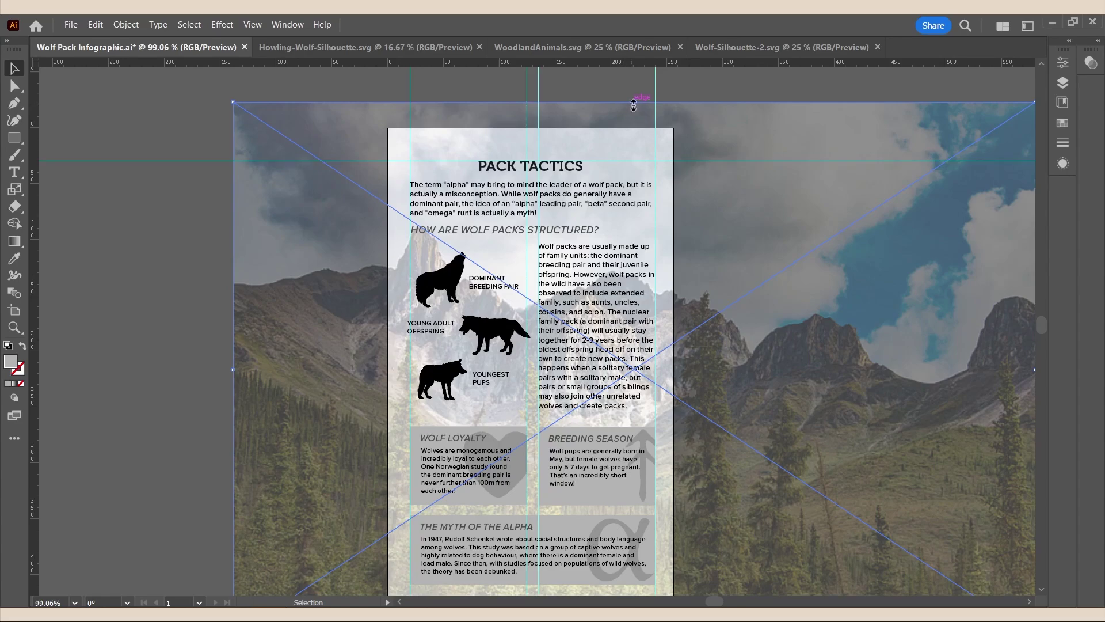
drag(633, 103, 633, 127)
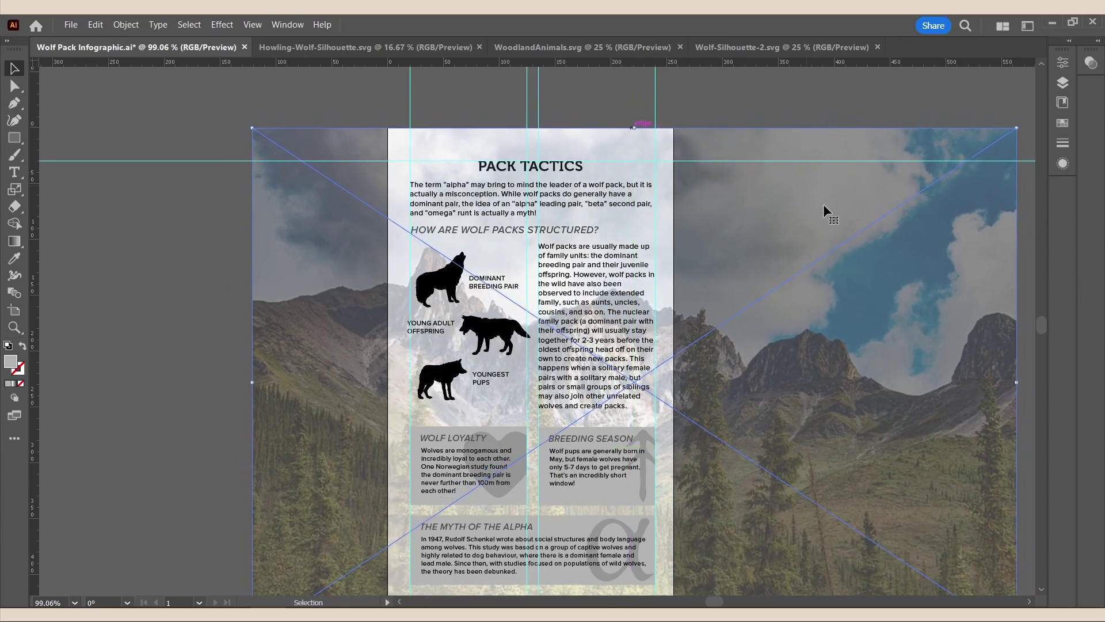
- Move the background photo slightly to the left, keeping its top and bottom edges aligned with the artboard
scroll(828, 231, down, 4)
drag(782, 274, 766, 268)
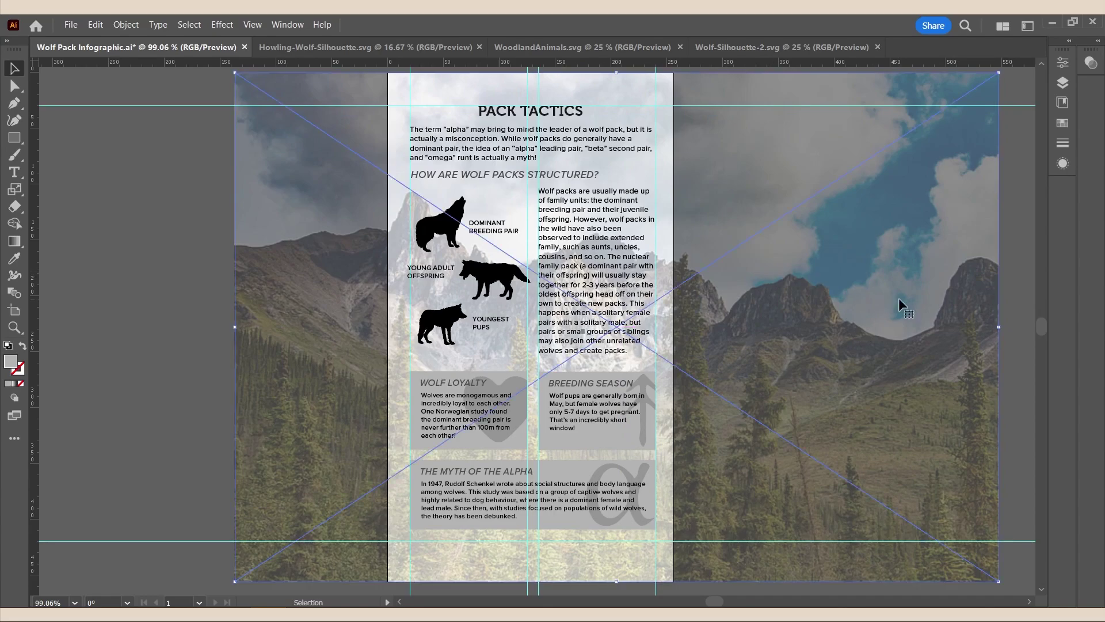
key(Left)
key(Left)
key(Right)
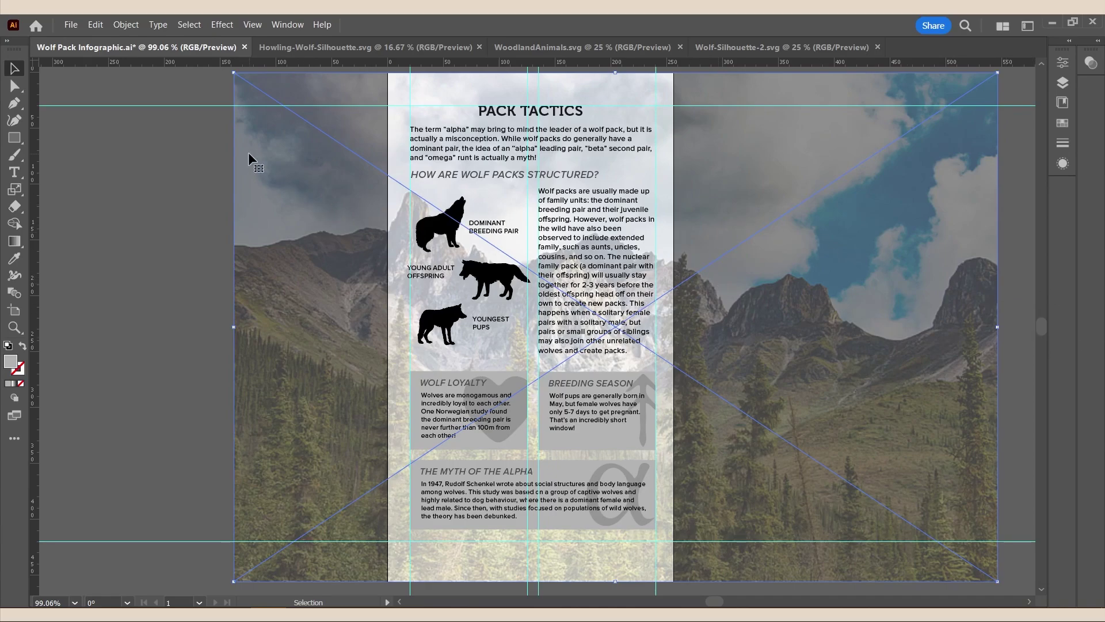
- Crop the mountain background photo to the artboard's exact bounds with Crop Image and deselect it
click(112, 25)
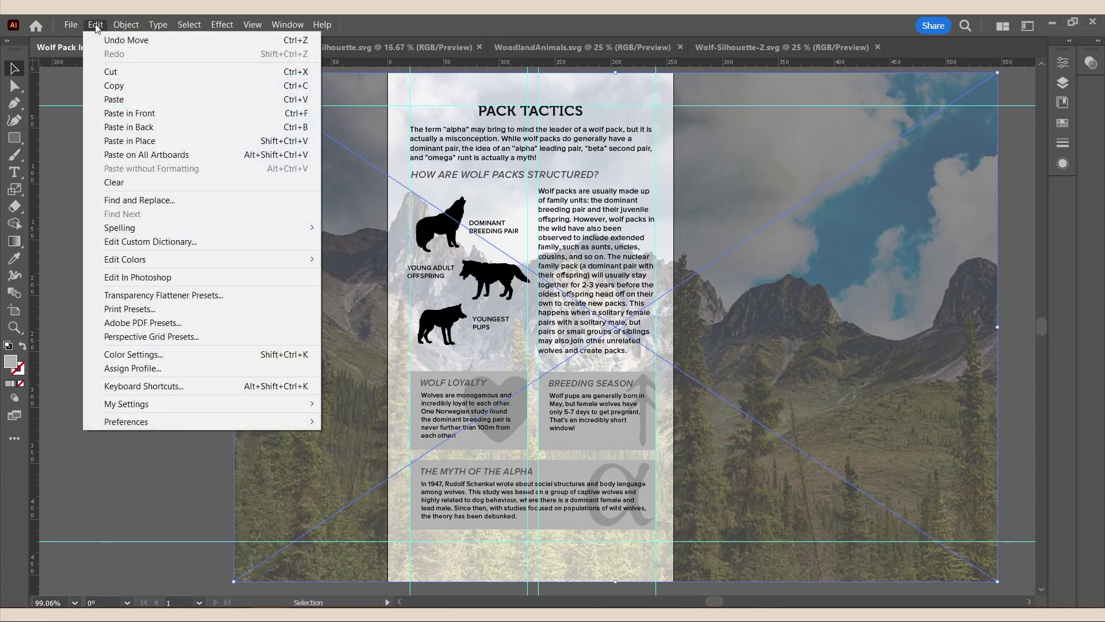
click(108, 28)
click(123, 25)
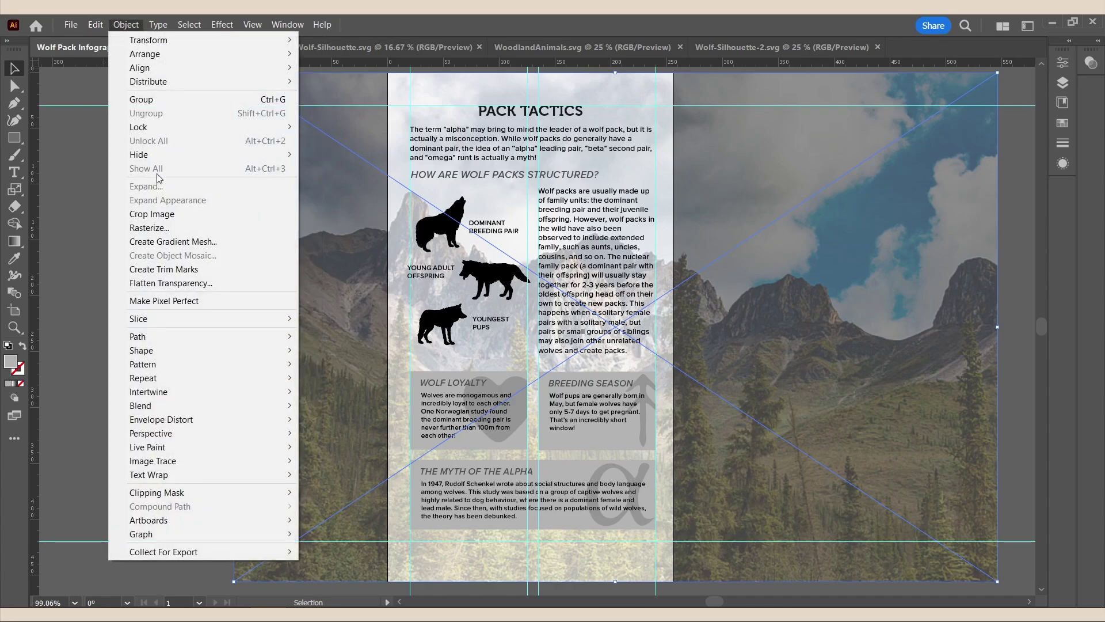
click(163, 213)
drag(823, 253, 547, 246)
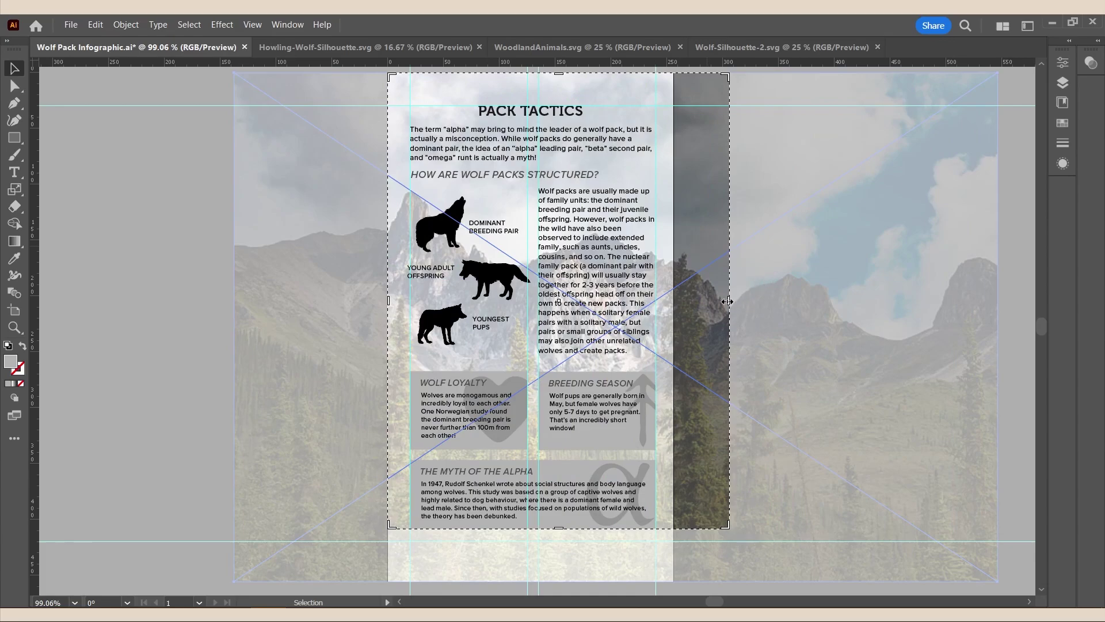
drag(727, 301, 673, 287)
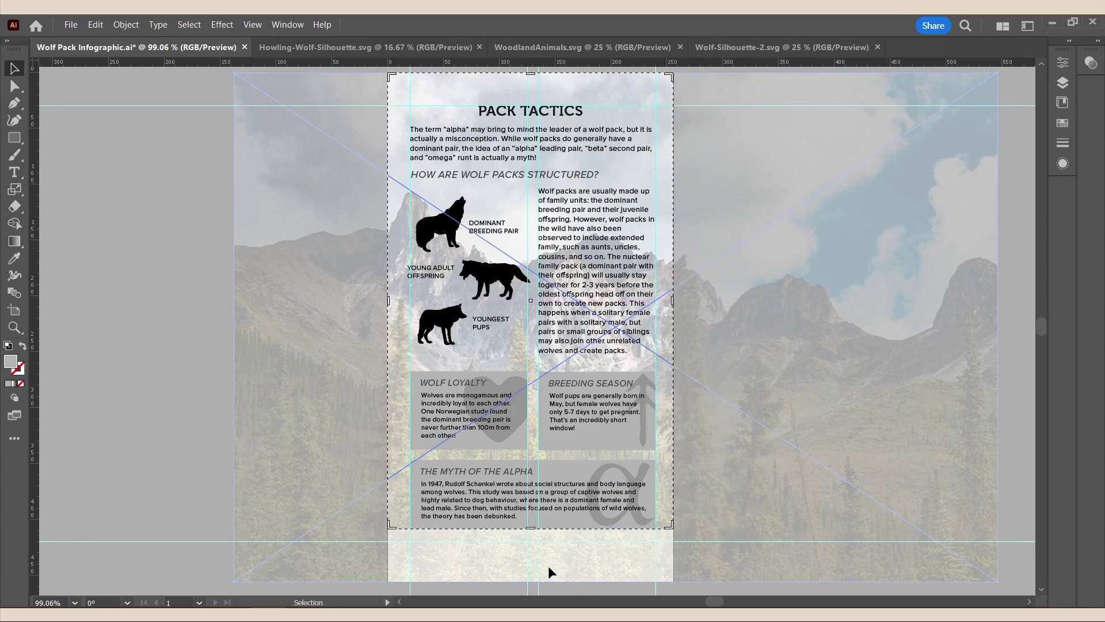
drag(531, 528, 532, 580)
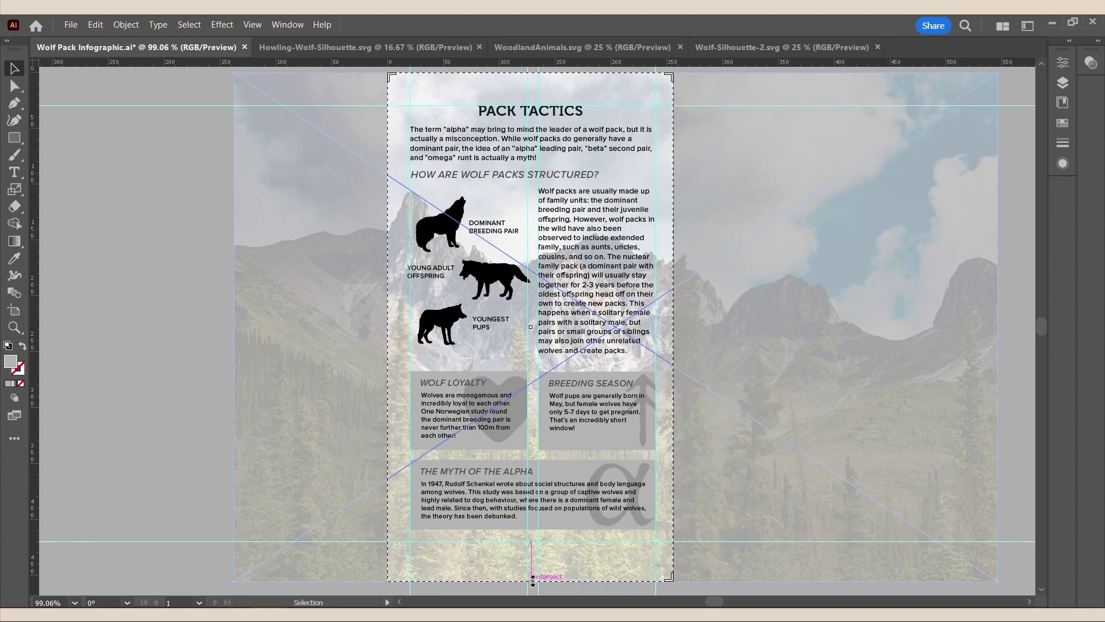
key(Return)
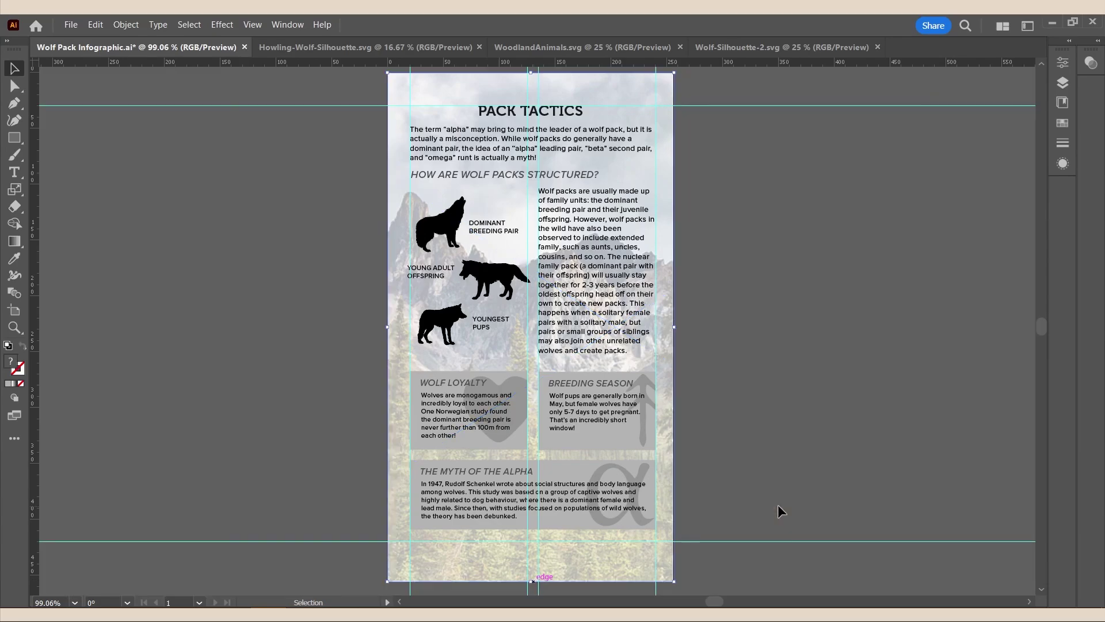
click(838, 282)
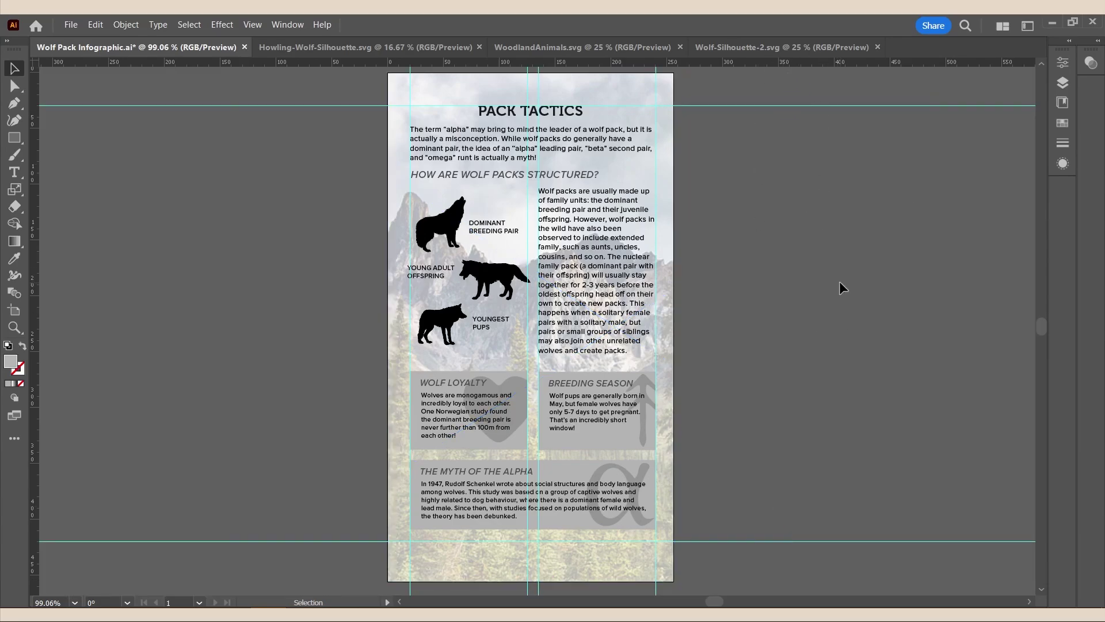
- Select the grey background boxes of WOLF LOYALTY and BREEDING SEASON together
click(464, 446)
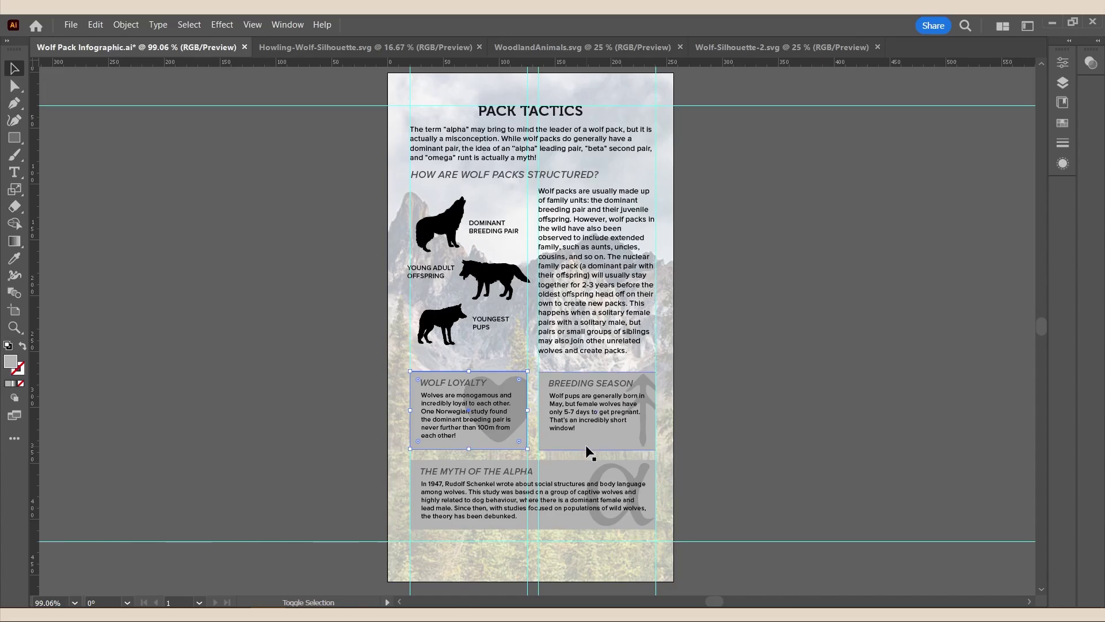
click(590, 453)
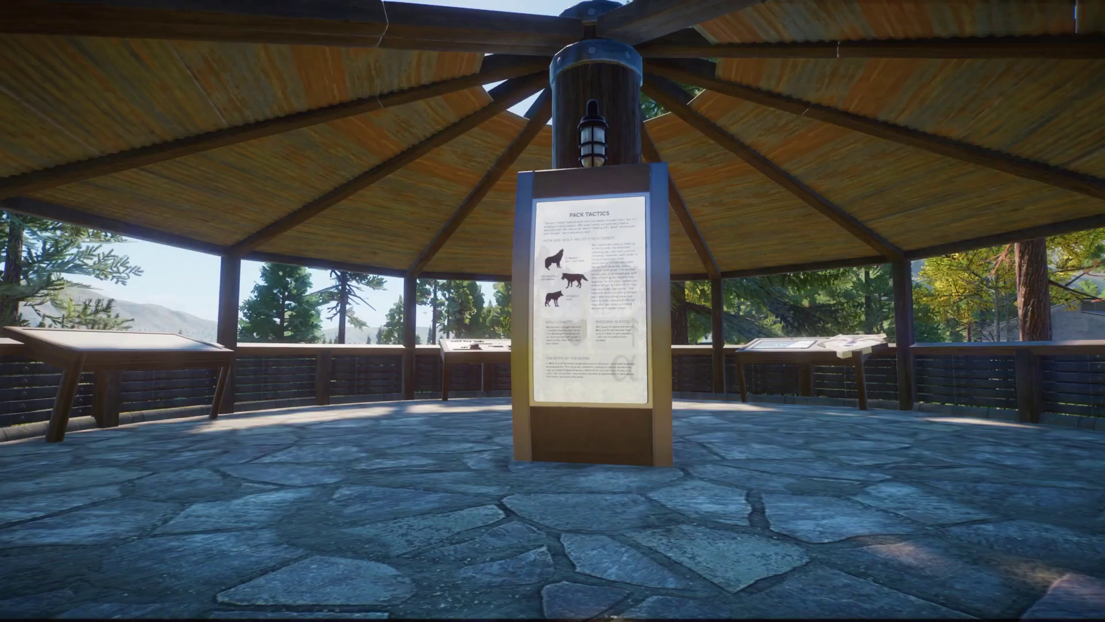